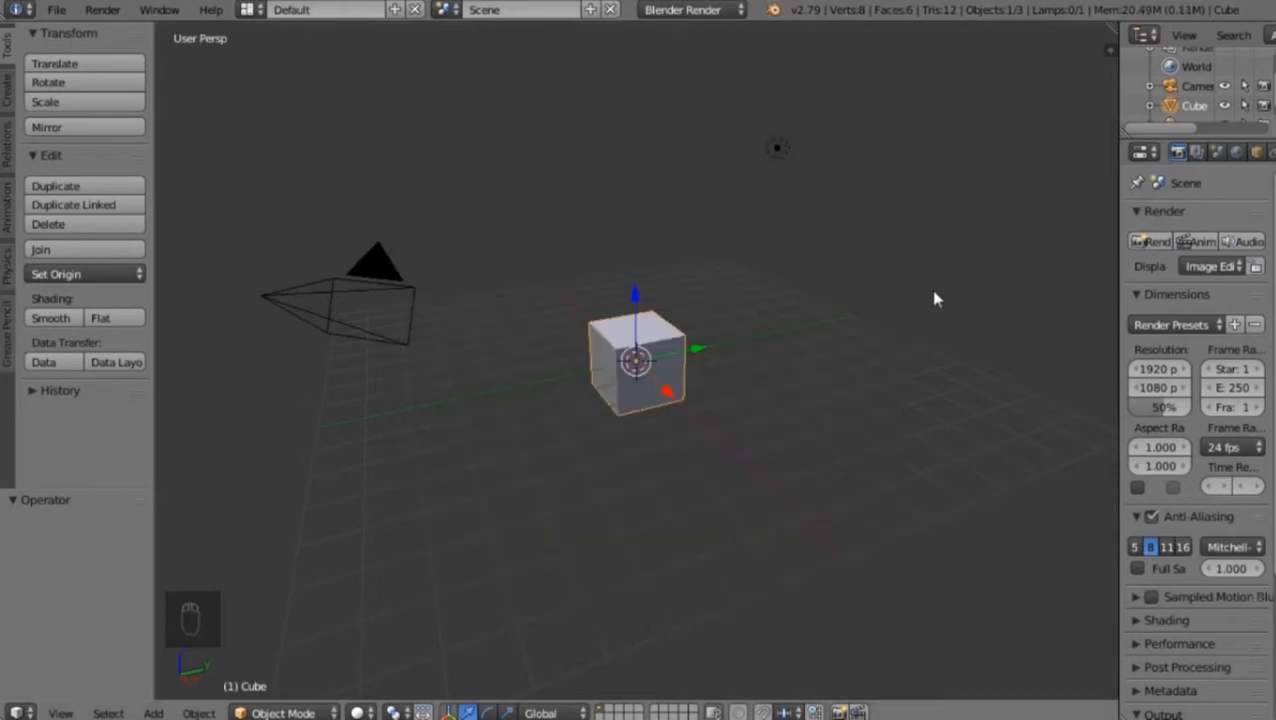
middle_drag(843, 425, 815, 392)
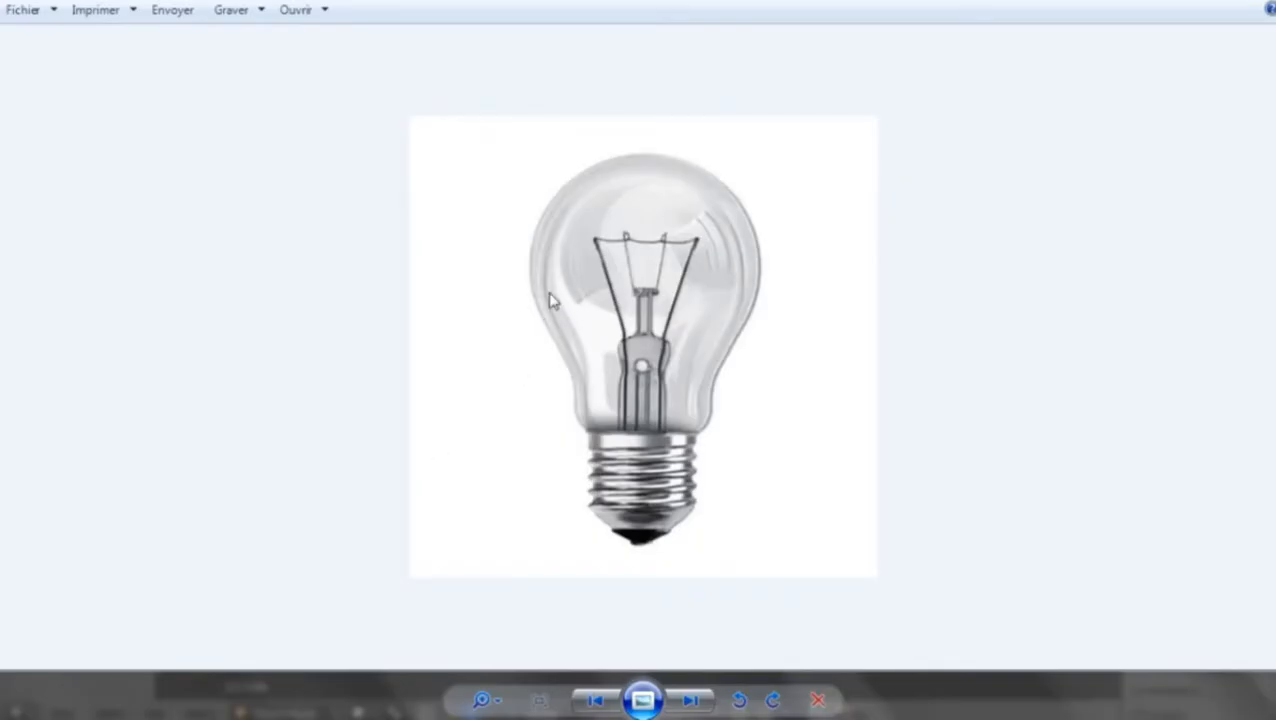
scroll(541, 290, up, 2)
scroll(518, 300, down, 2)
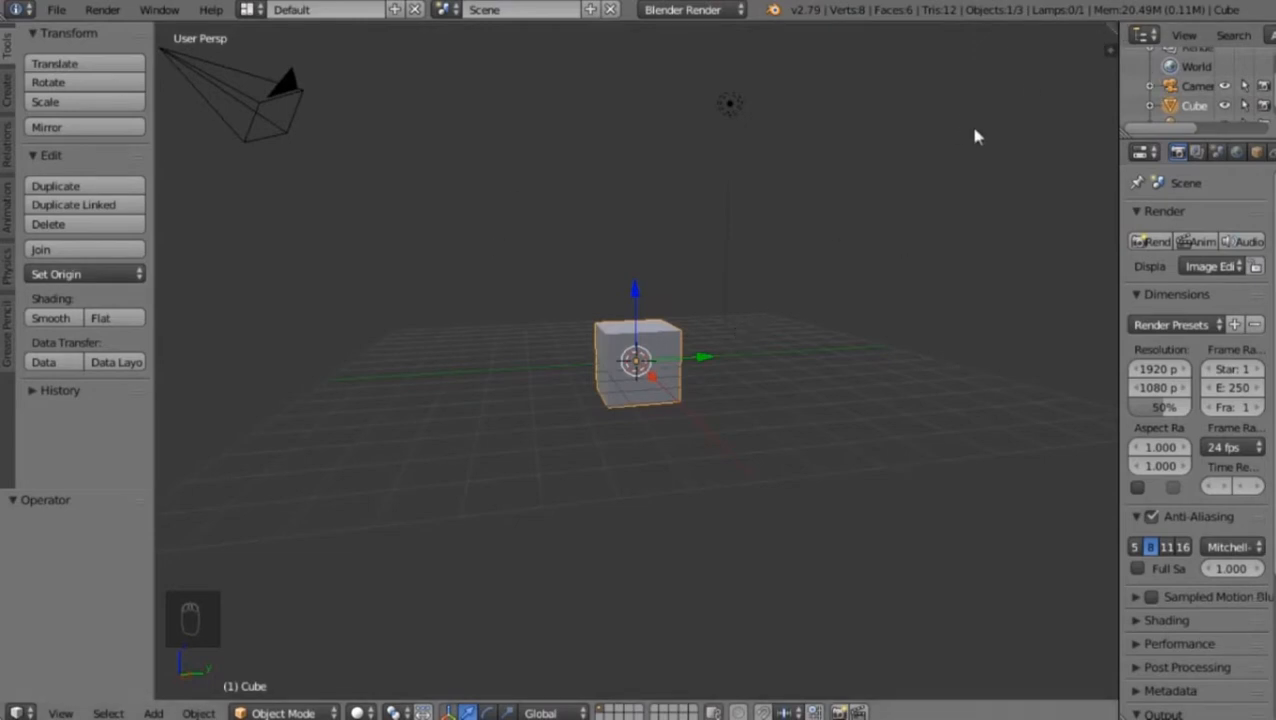
Enable background images for the 3D viewport and add a new background image entry
key(n)
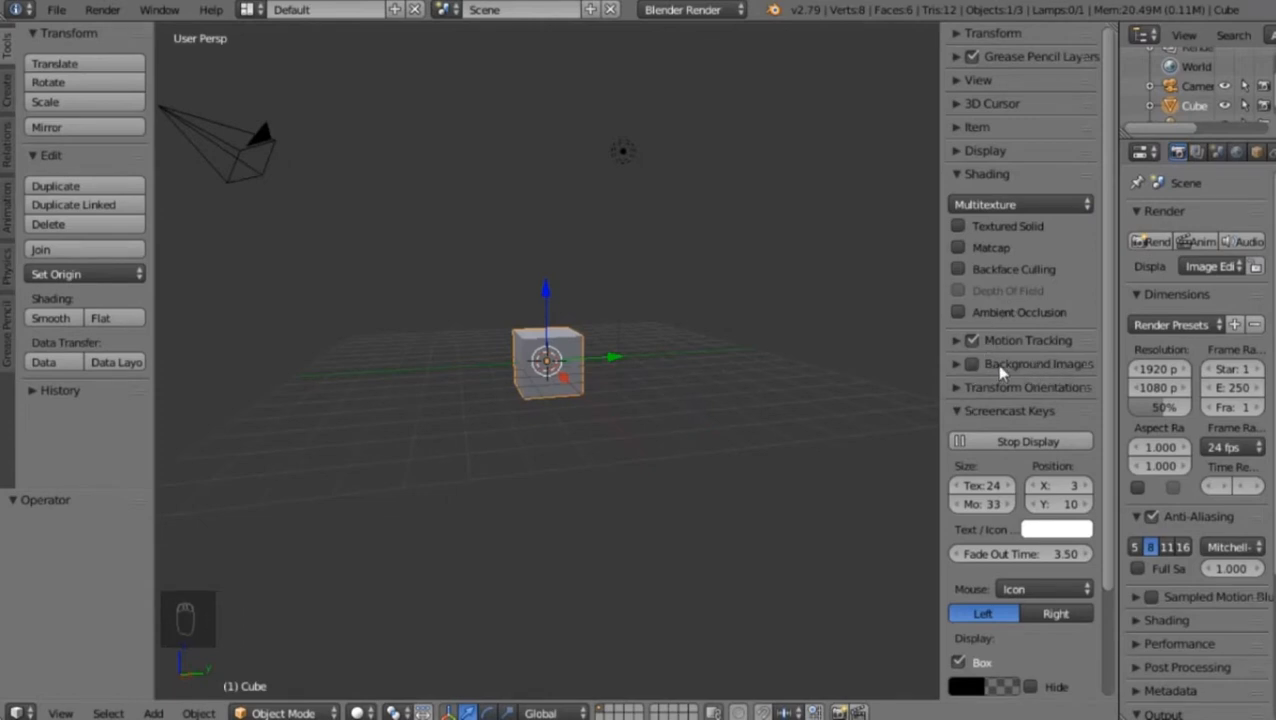
click(972, 364)
click(956, 364)
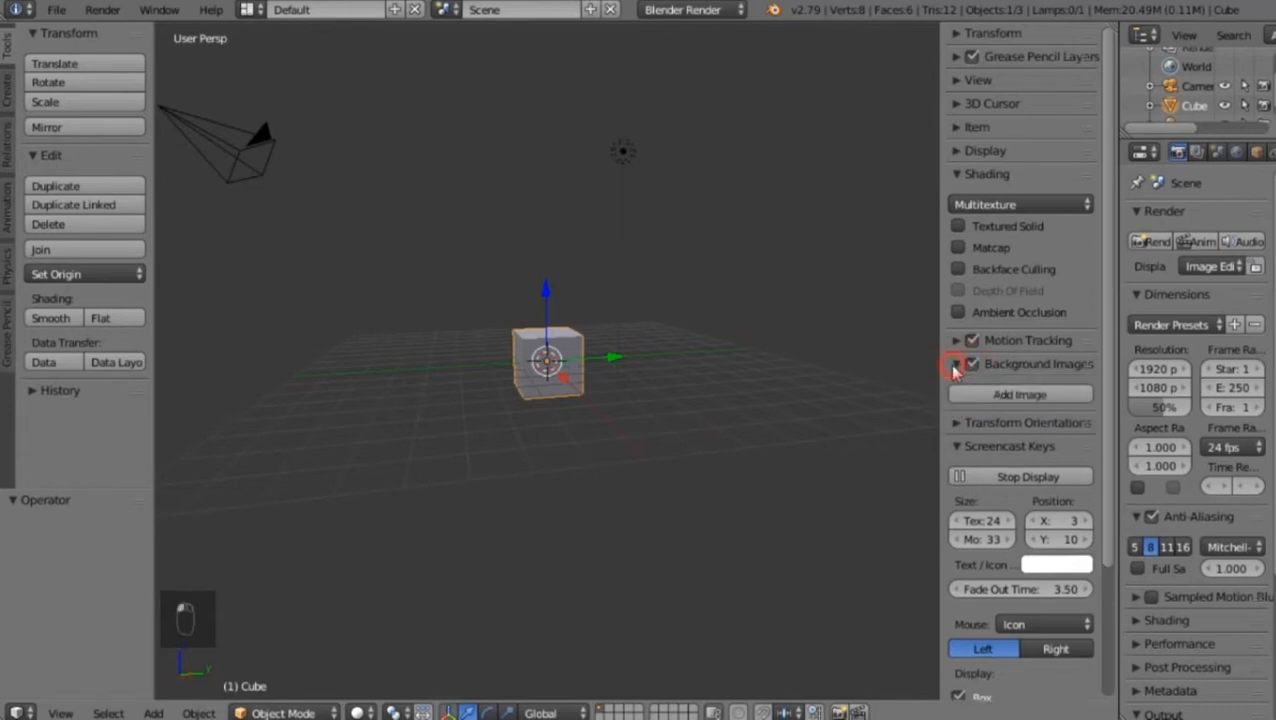
click(1063, 395)
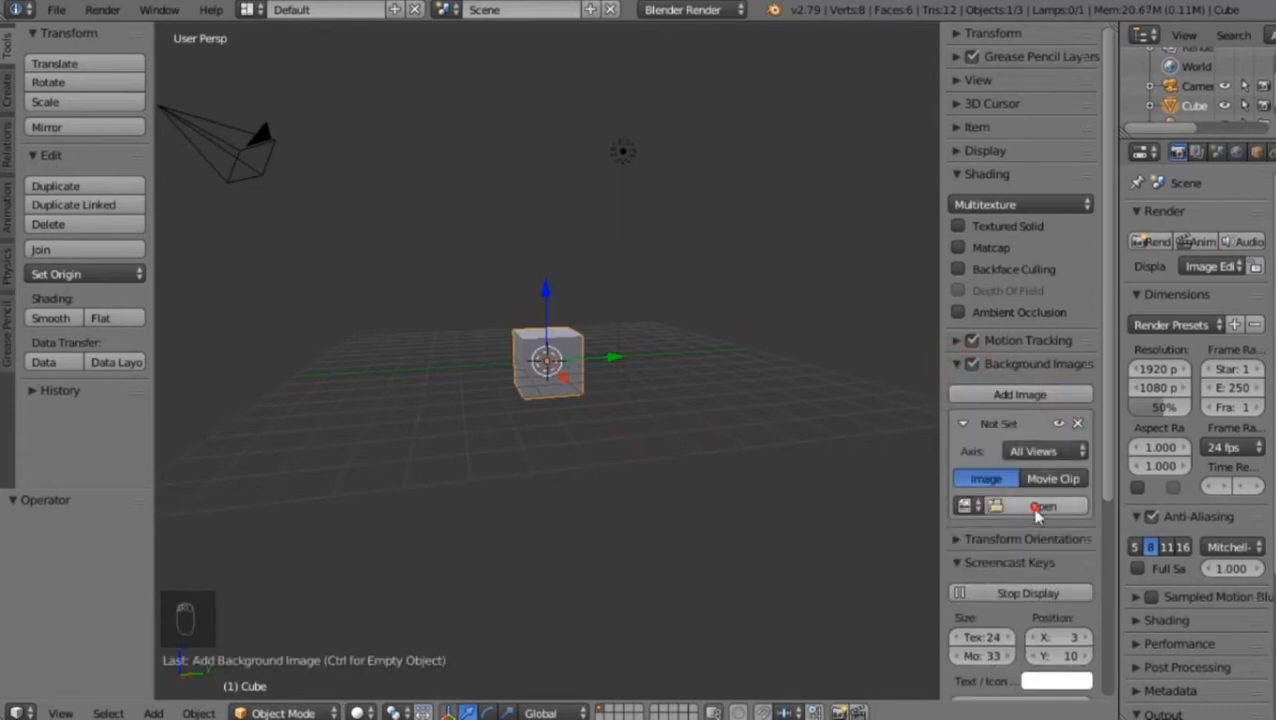
Load LE2190 AH293F.JPG from the Ampoule textures folder as the background image, using thumbnail previews to pick it
click(1036, 508)
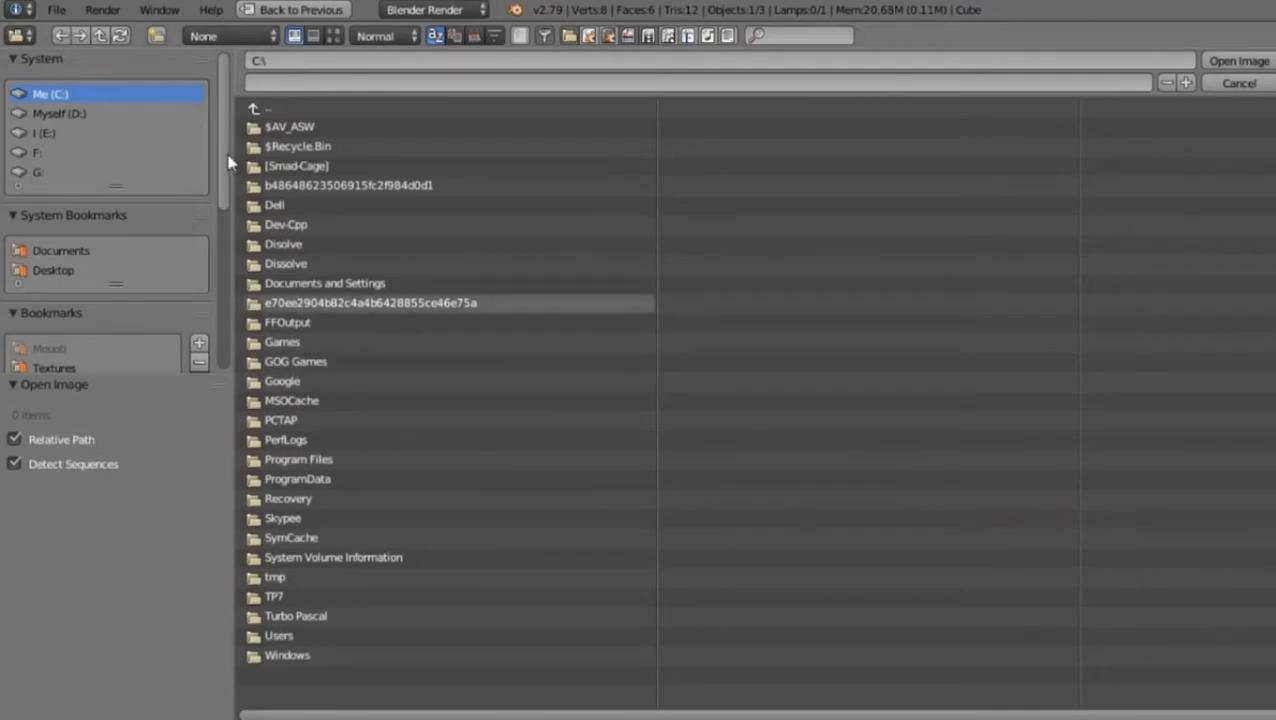
drag(228, 162, 228, 233)
click(55, 233)
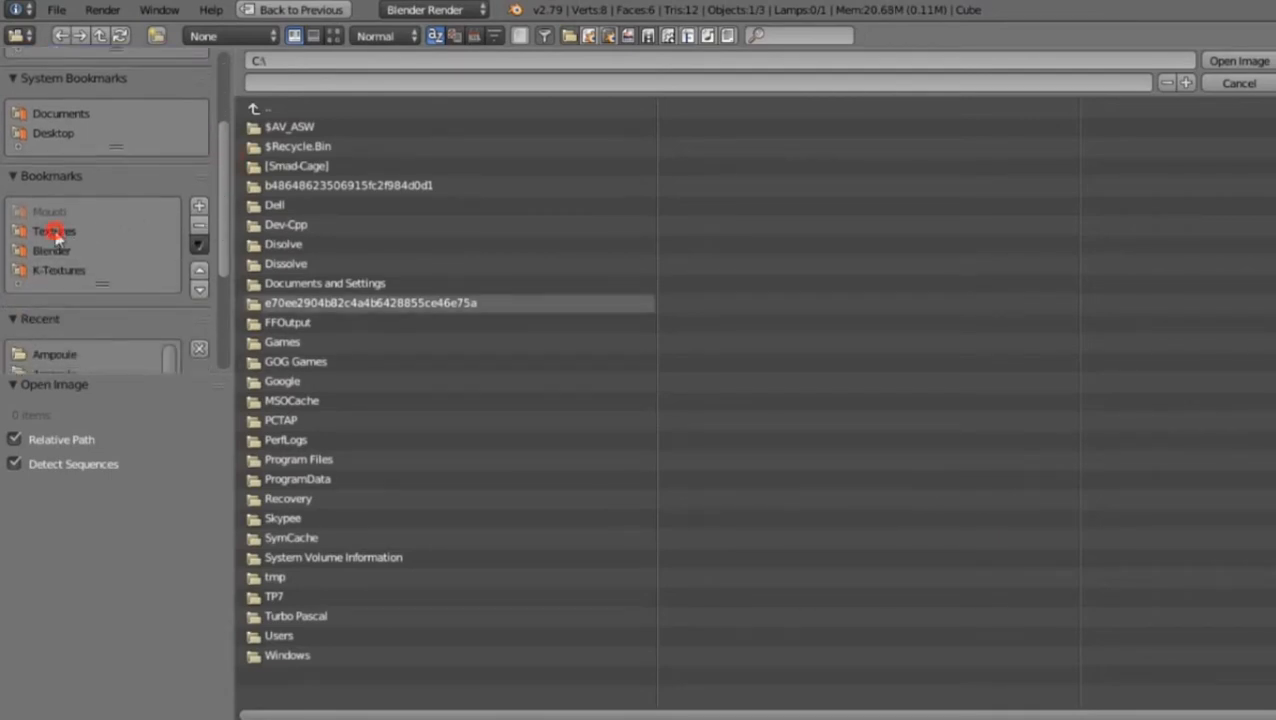
click(284, 147)
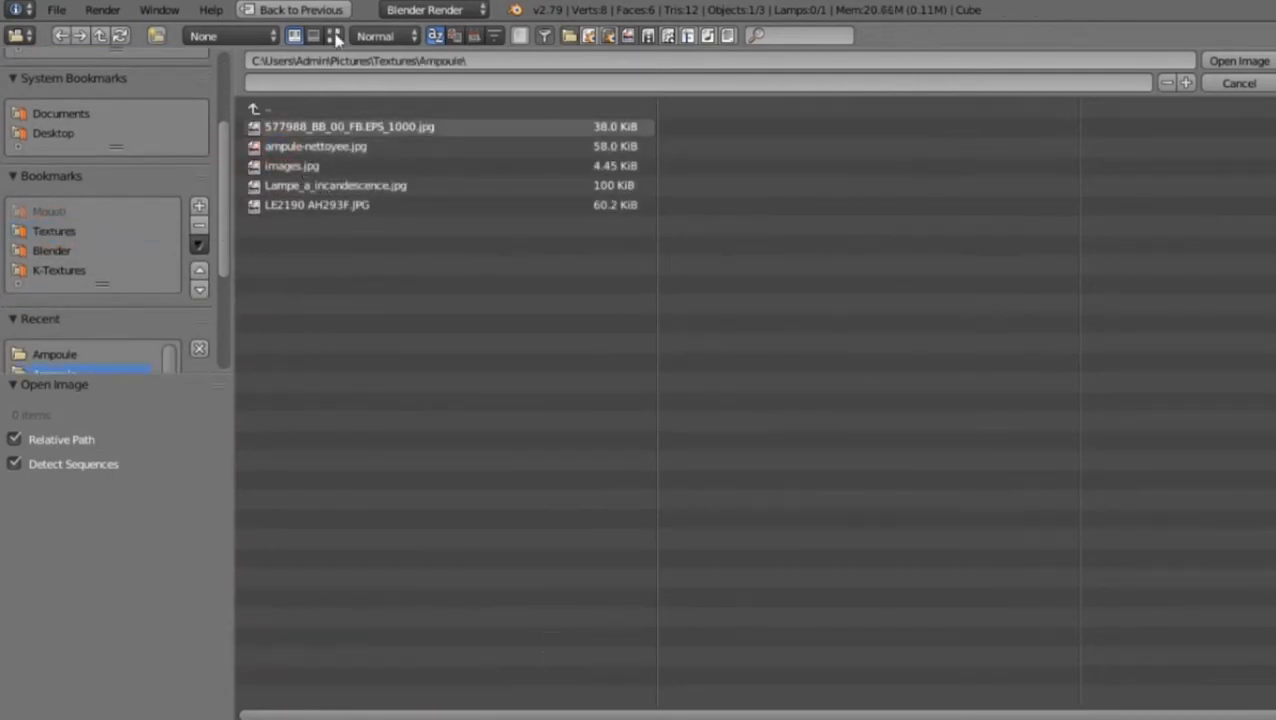
click(334, 36)
click(1062, 175)
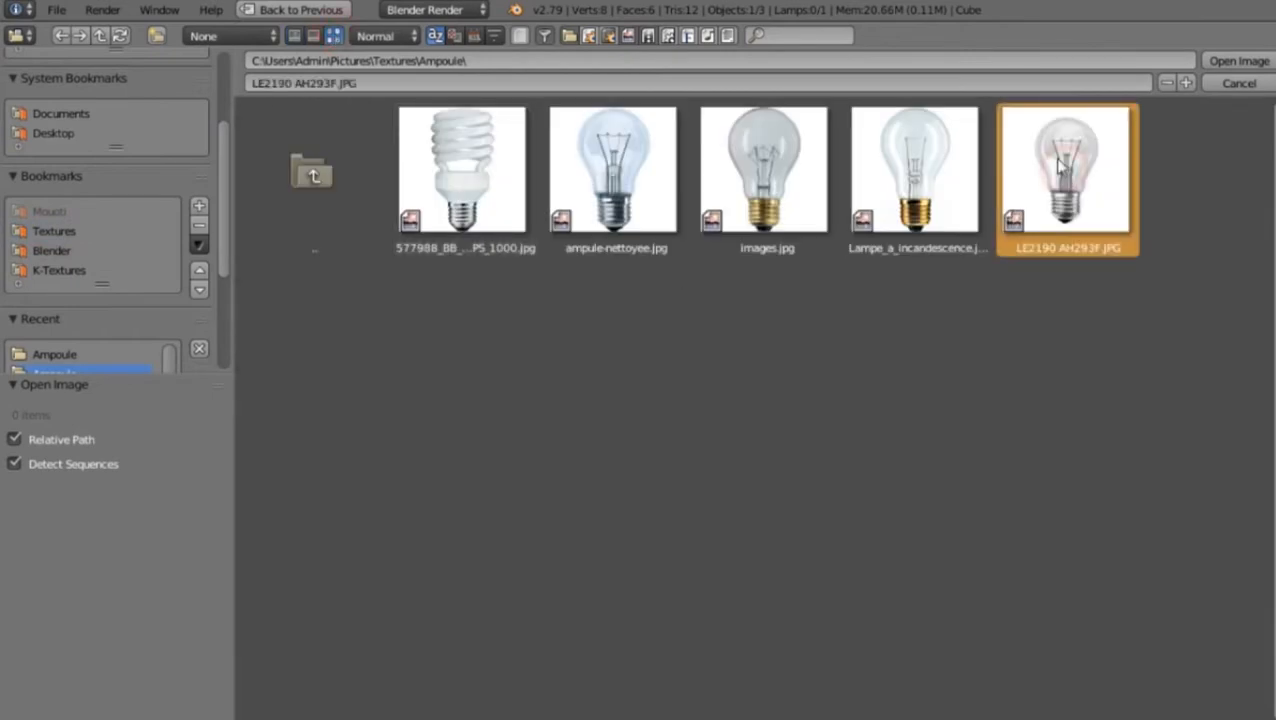
click(1238, 63)
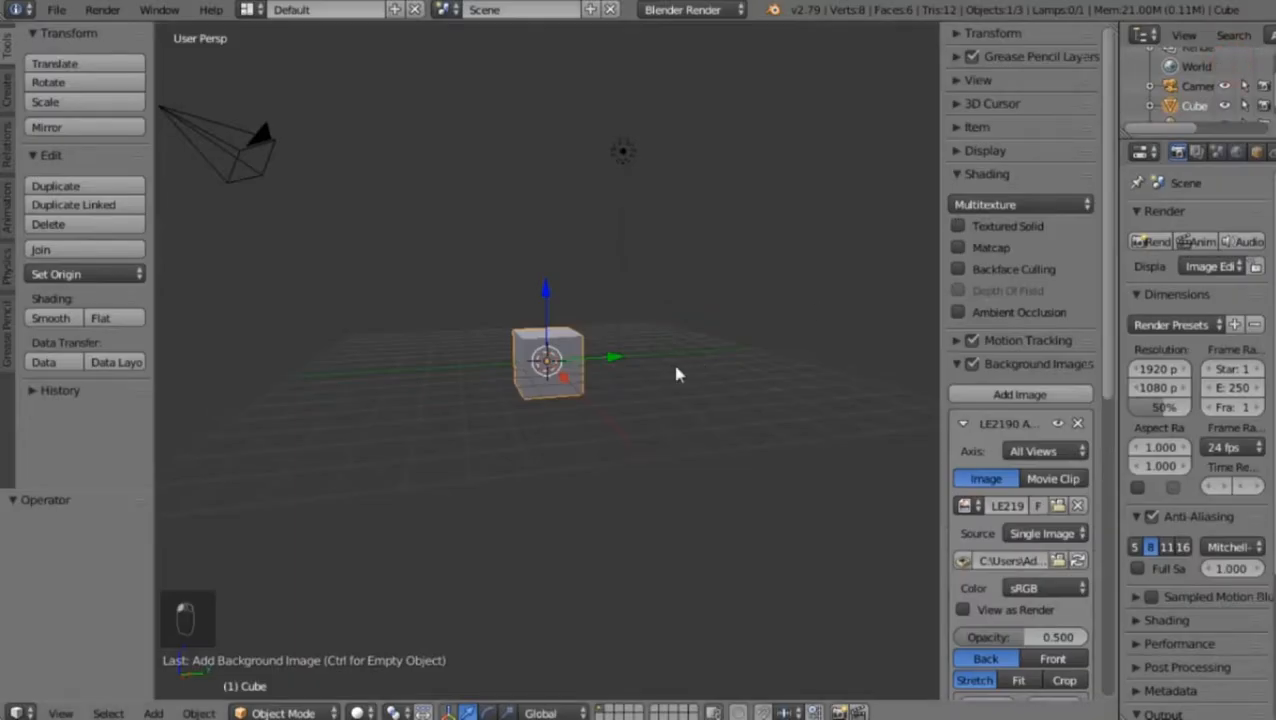
Set the viewport to the front orthographic view with the bulb reference image behind the cube
middle_drag(555, 293, 588, 293)
key(KP_1)
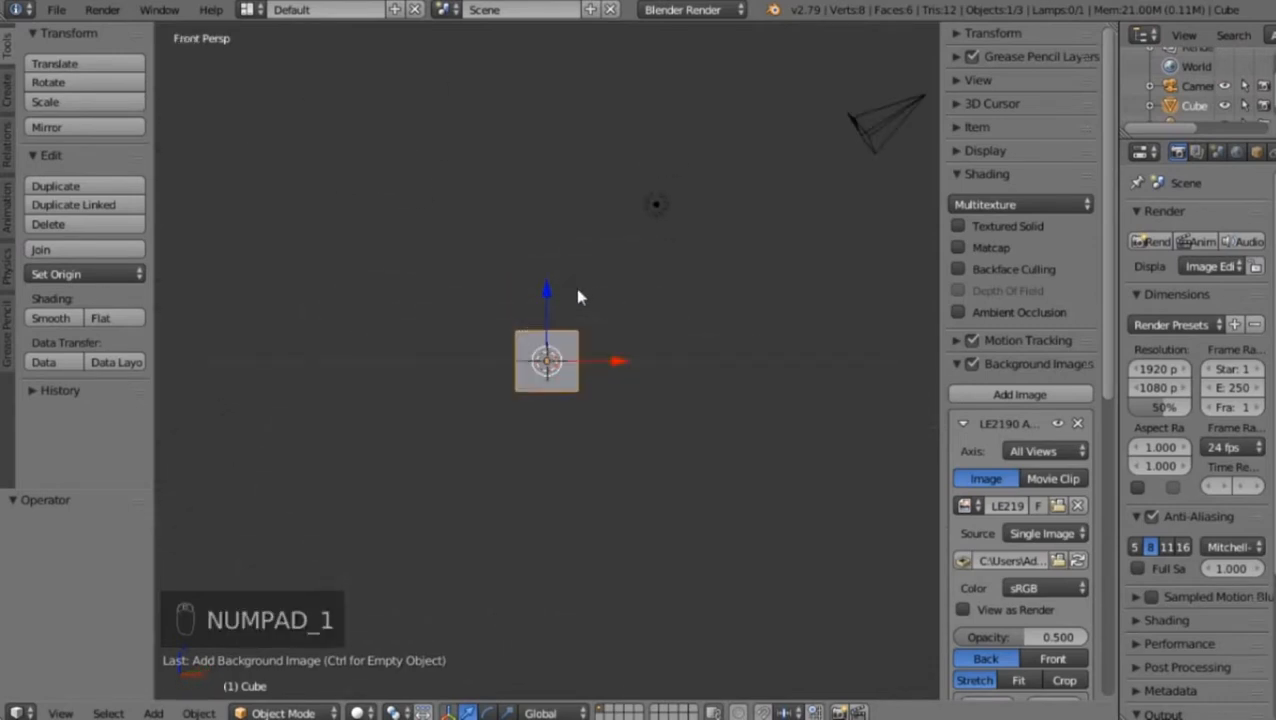
key(KP_5)
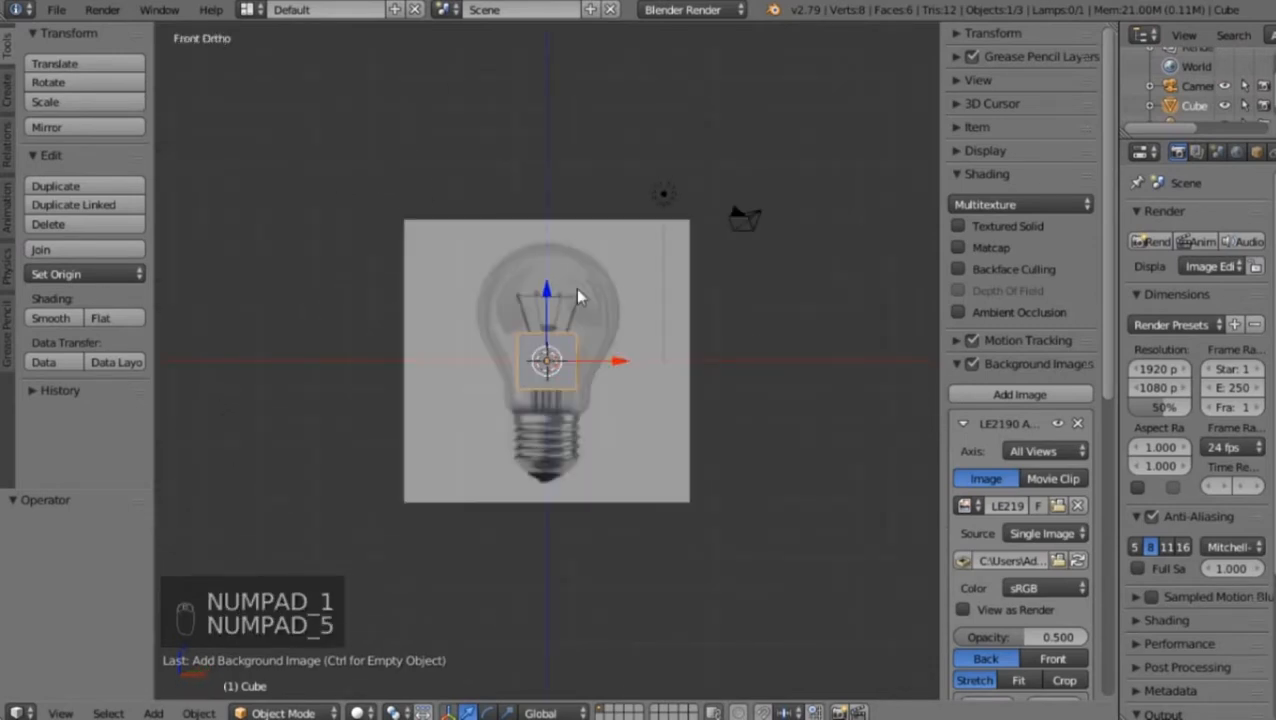
key(n)
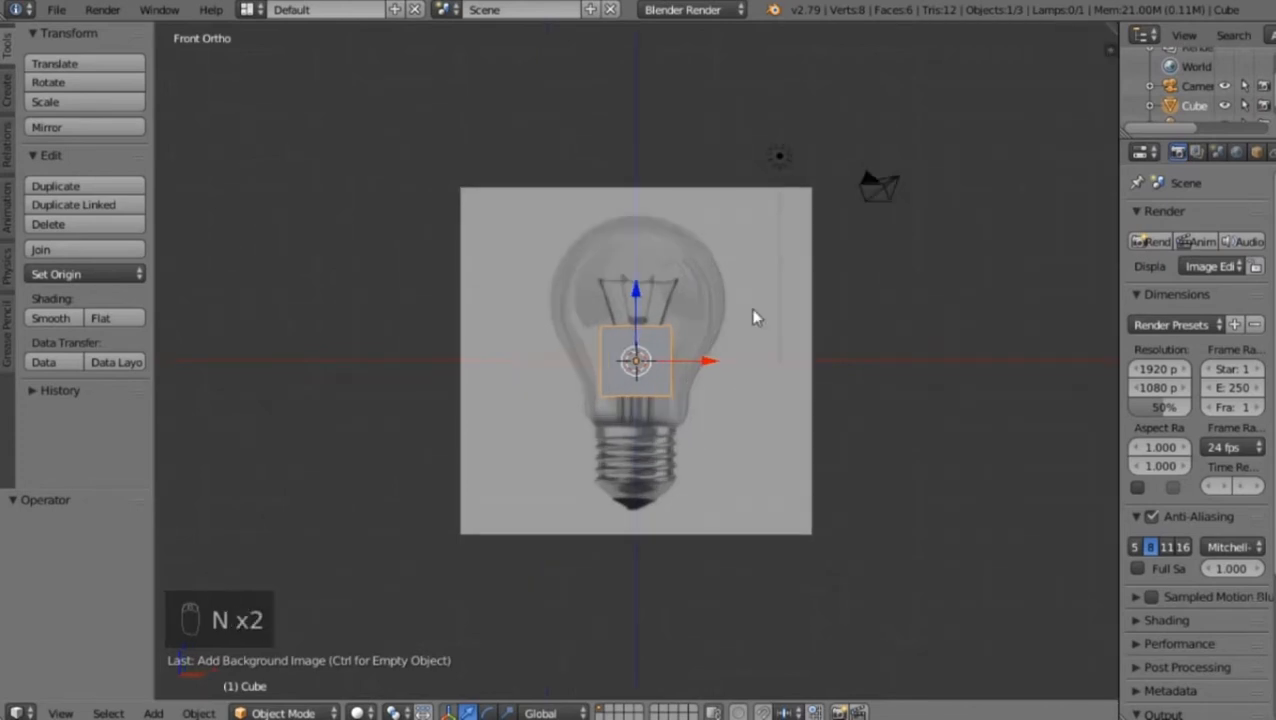
scroll(694, 308, up, 4)
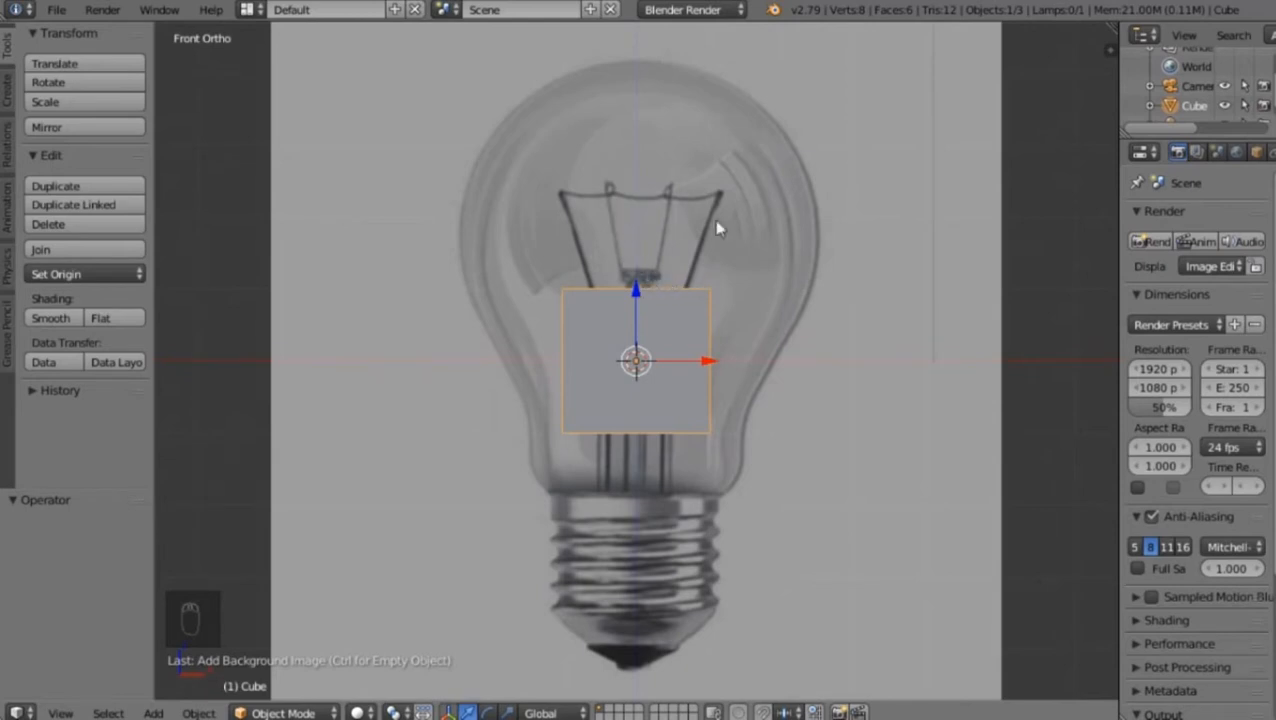
Set the opacity of the bulb background image to 0.6
key(n)
scroll(998, 527, down, 3)
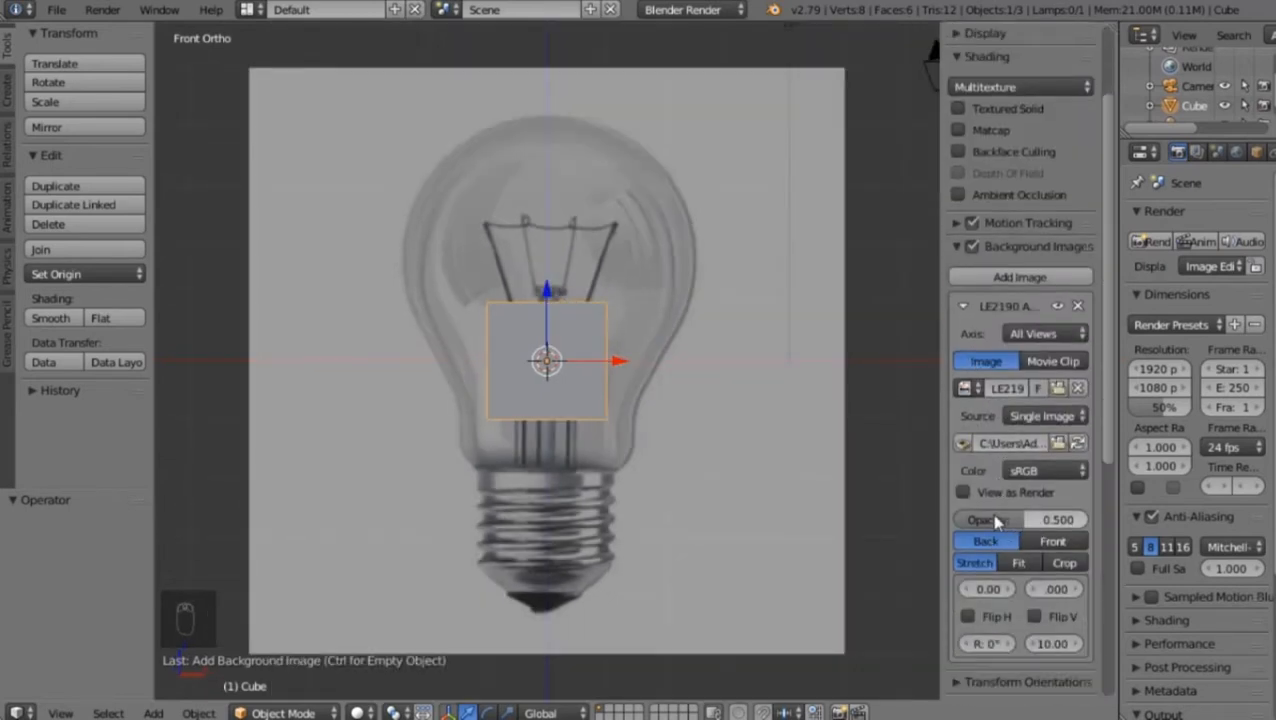
click(993, 518)
text(0.6)
key(Return)
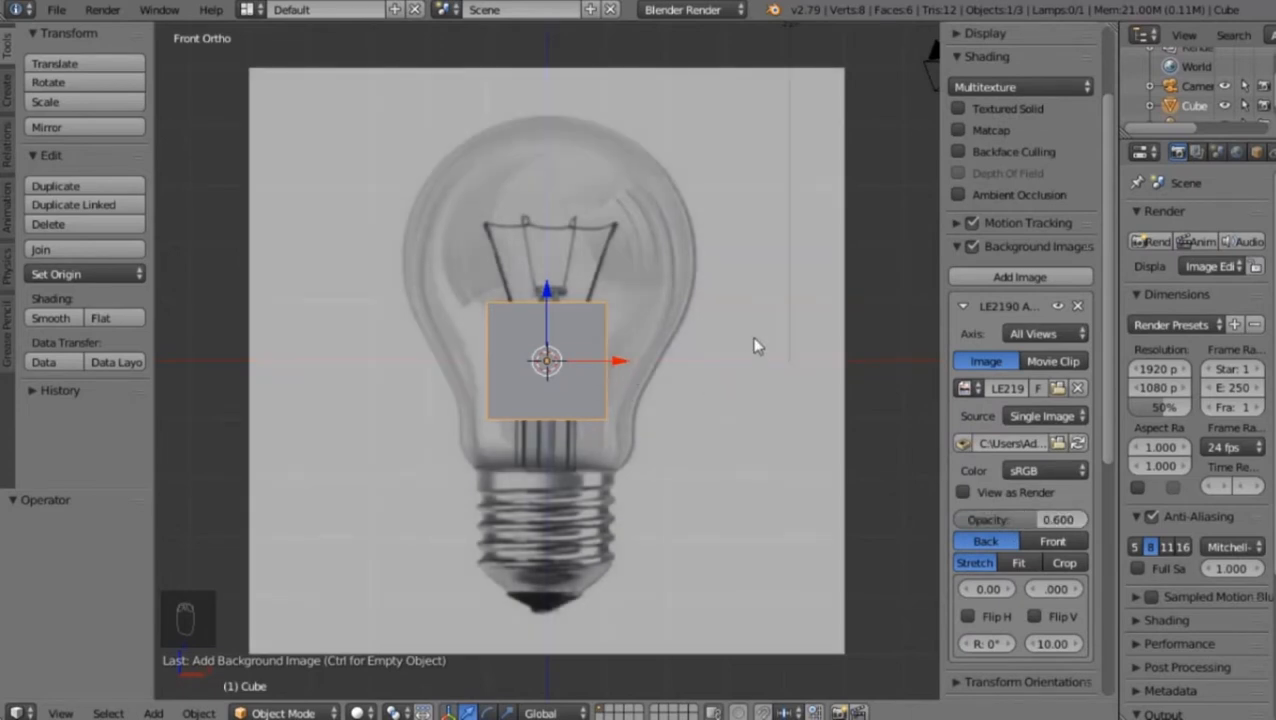
key(n)
shift+middle_drag(601, 423, 706, 417)
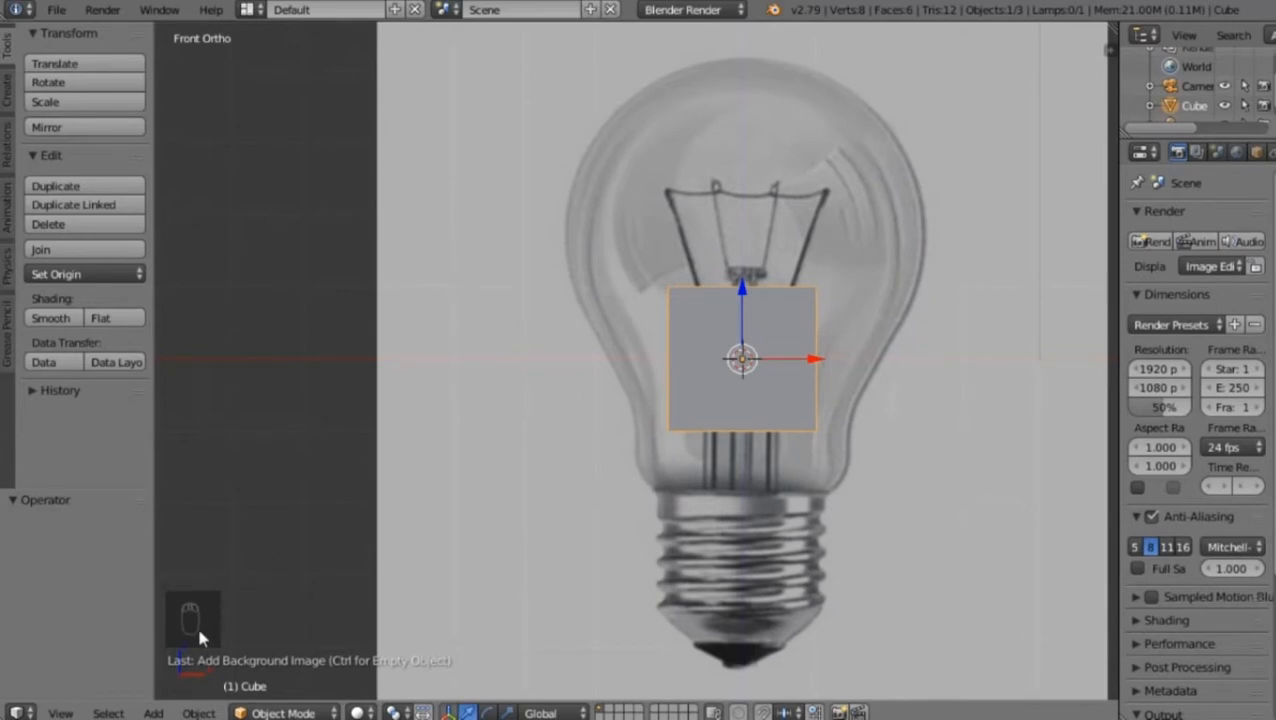
shift+middle_drag(213, 623, 237, 587)
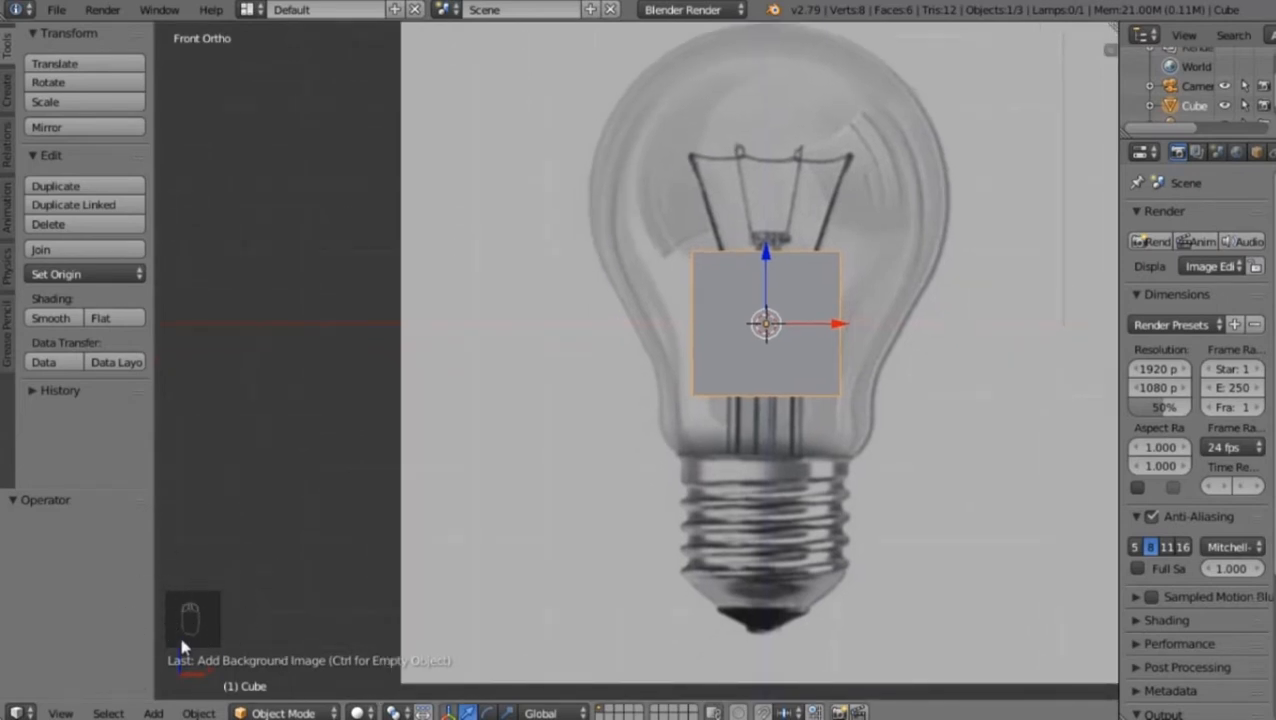
key(a)
key(z)
key(a)
key(a)
key(a)
key(a)
key(a)
key(a)
key(a)
key(z)
key(z)
key(z)
key(z)
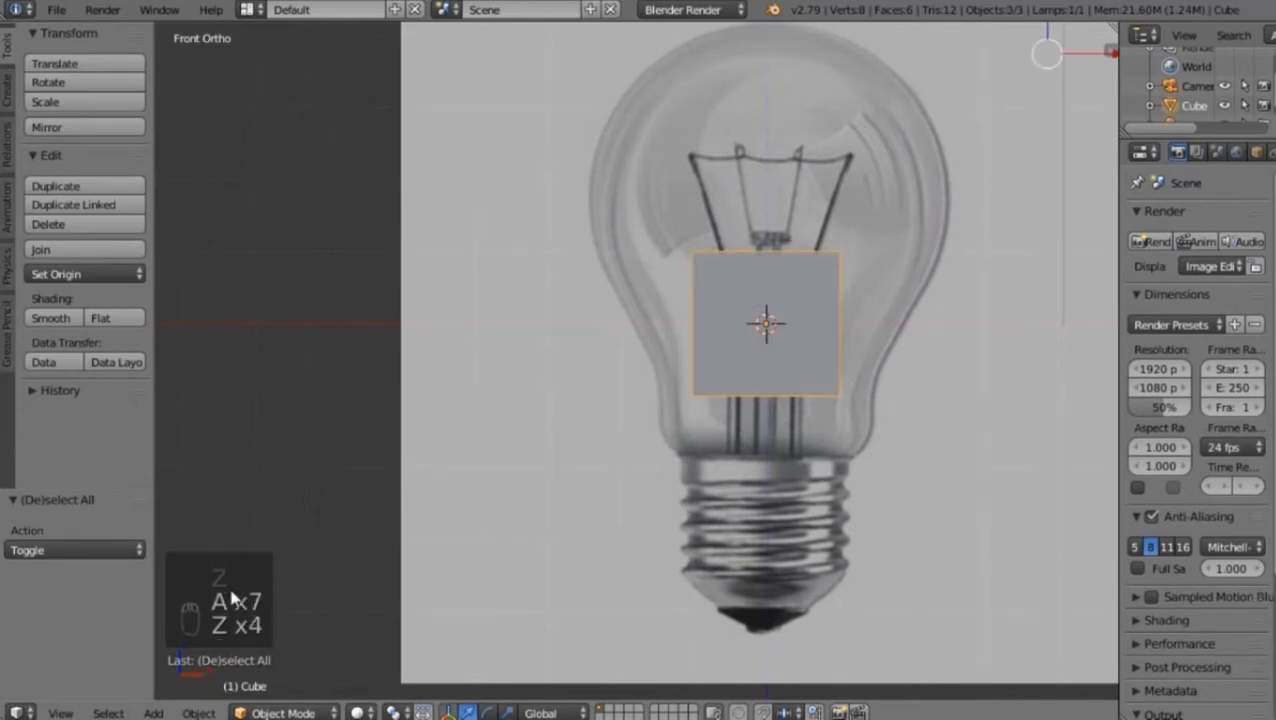
key(f)
key(a)
key(a)
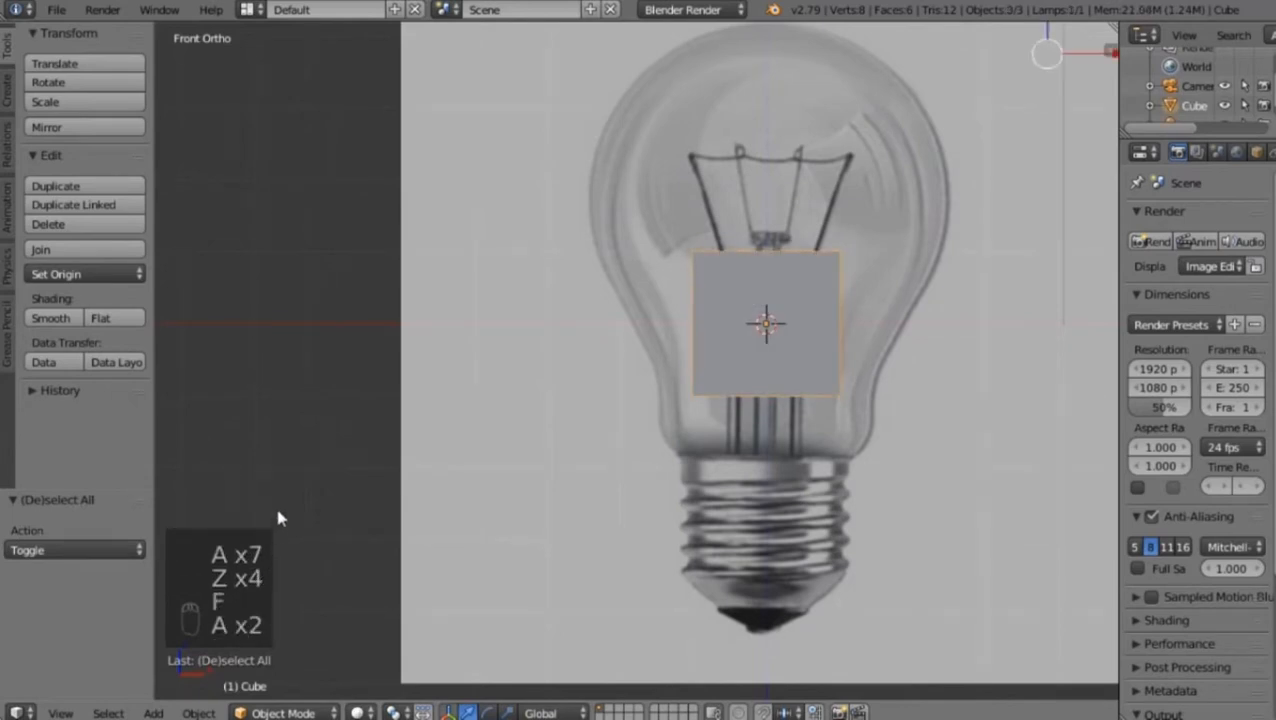
Clear the selection of all objects and select only the default cube
key(a)
key(a)
shift+middle_drag(714, 396, 680, 329)
right_click(680, 329)
scroll(682, 381, up, 2)
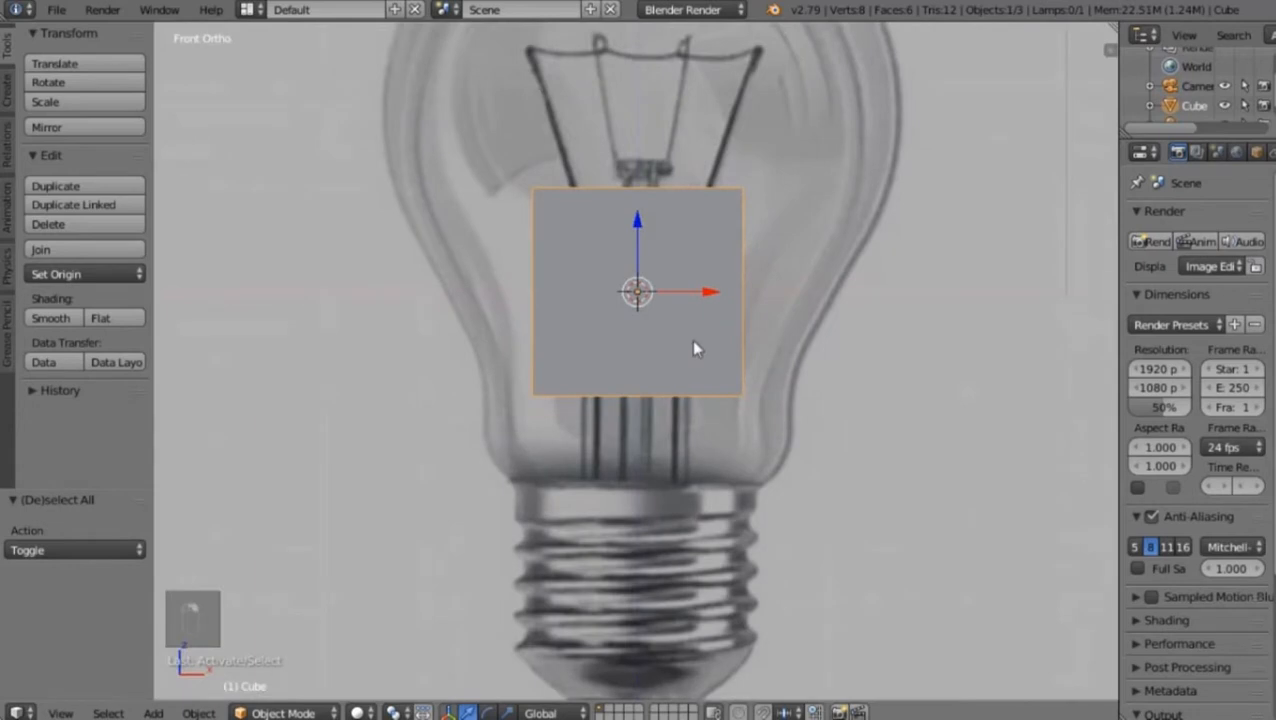
Examine the bulb's base in the reference image and the cube from front and angled views
shift+middle_drag(728, 287, 695, 227)
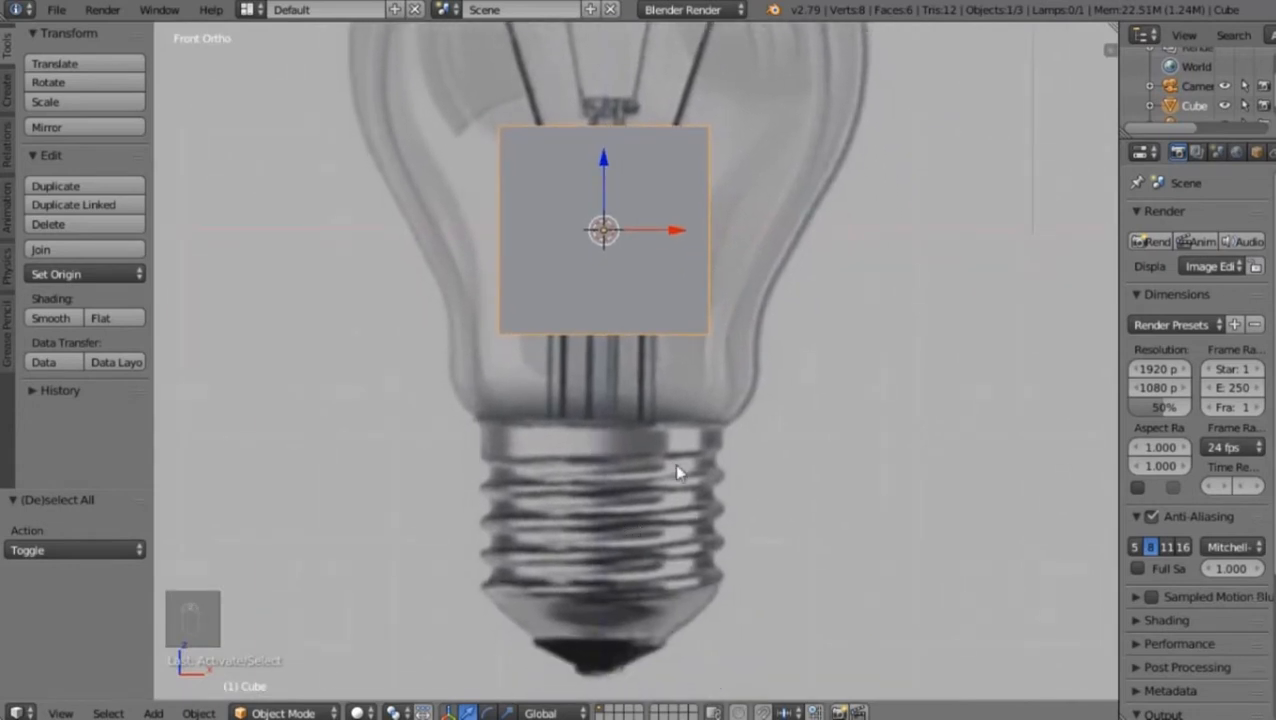
shift+middle_drag(674, 463, 668, 400)
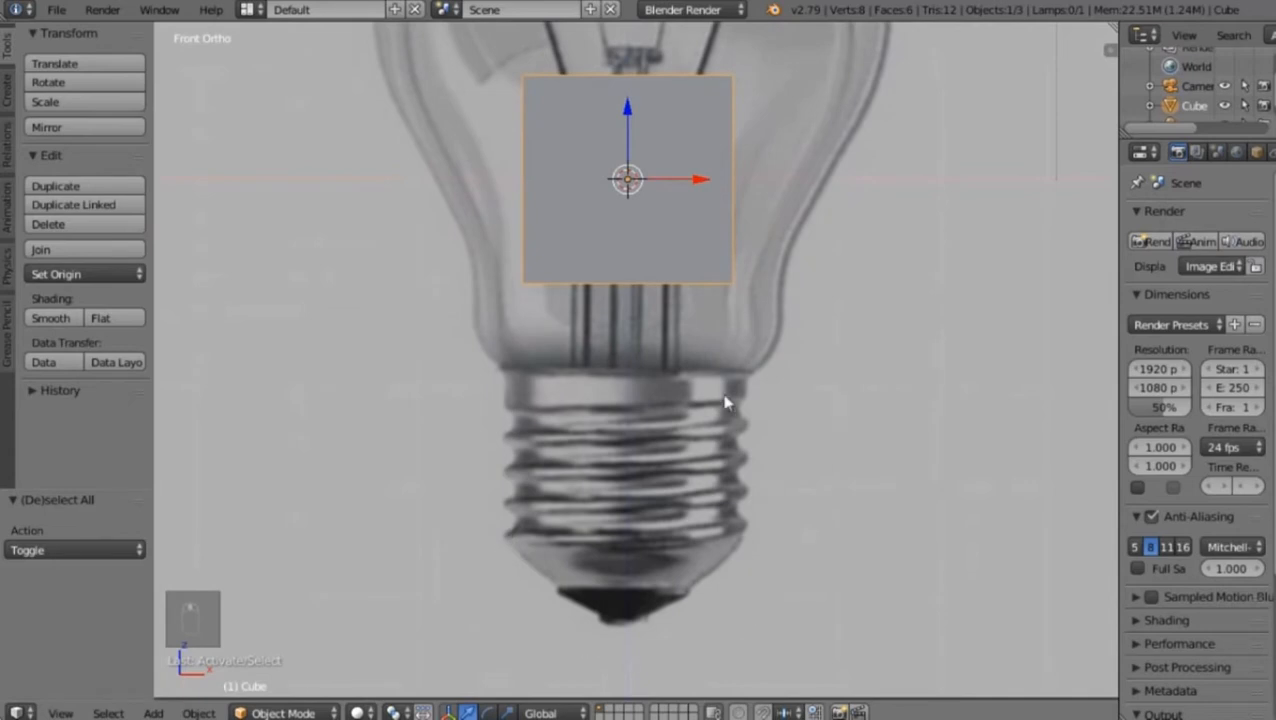
shift+middle_drag(722, 243, 681, 211)
key(KP_1)
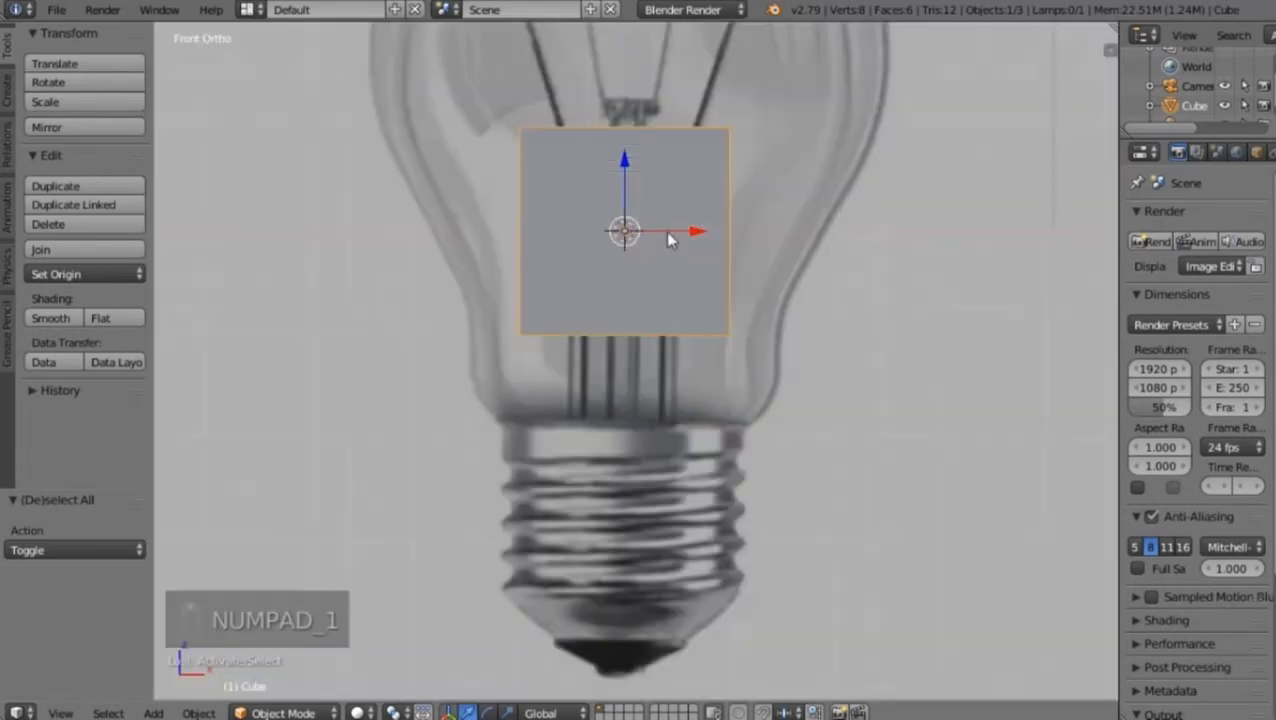
middle_drag(649, 282, 593, 353)
scroll(650, 365, down, 6)
middle_drag(712, 372, 641, 356)
scroll(660, 350, up, 4)
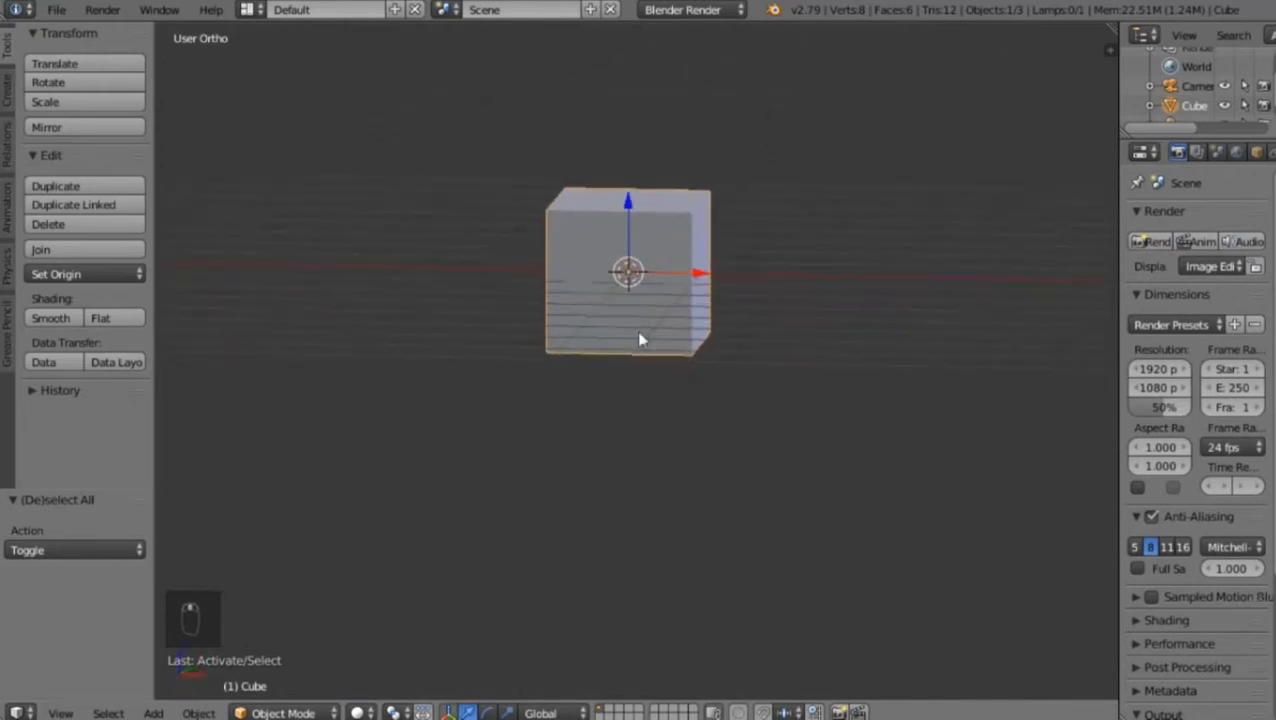
key(KP_1)
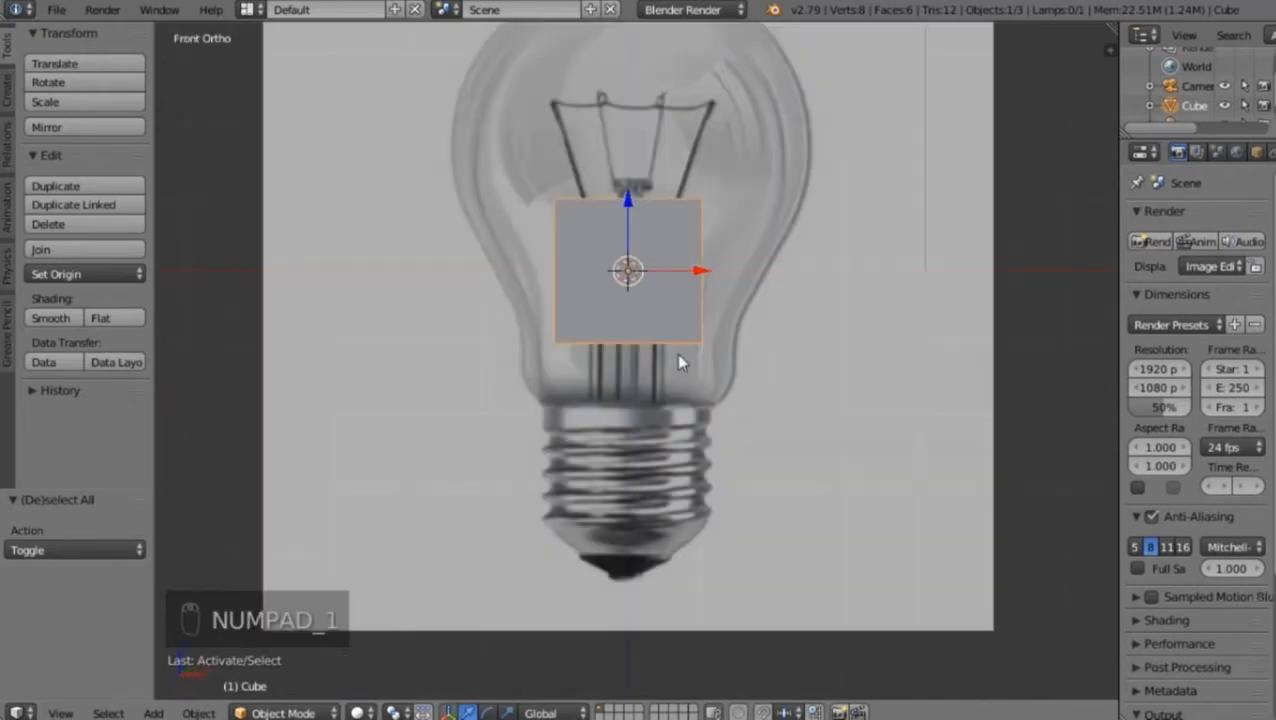
Delete the default cube from the scene
scroll(645, 350, up, 2)
mouse_move(646, 260)
shift+middle_down()
mouse_move(635, 313)
mouse_move(650, 266)
shift+middle_up()
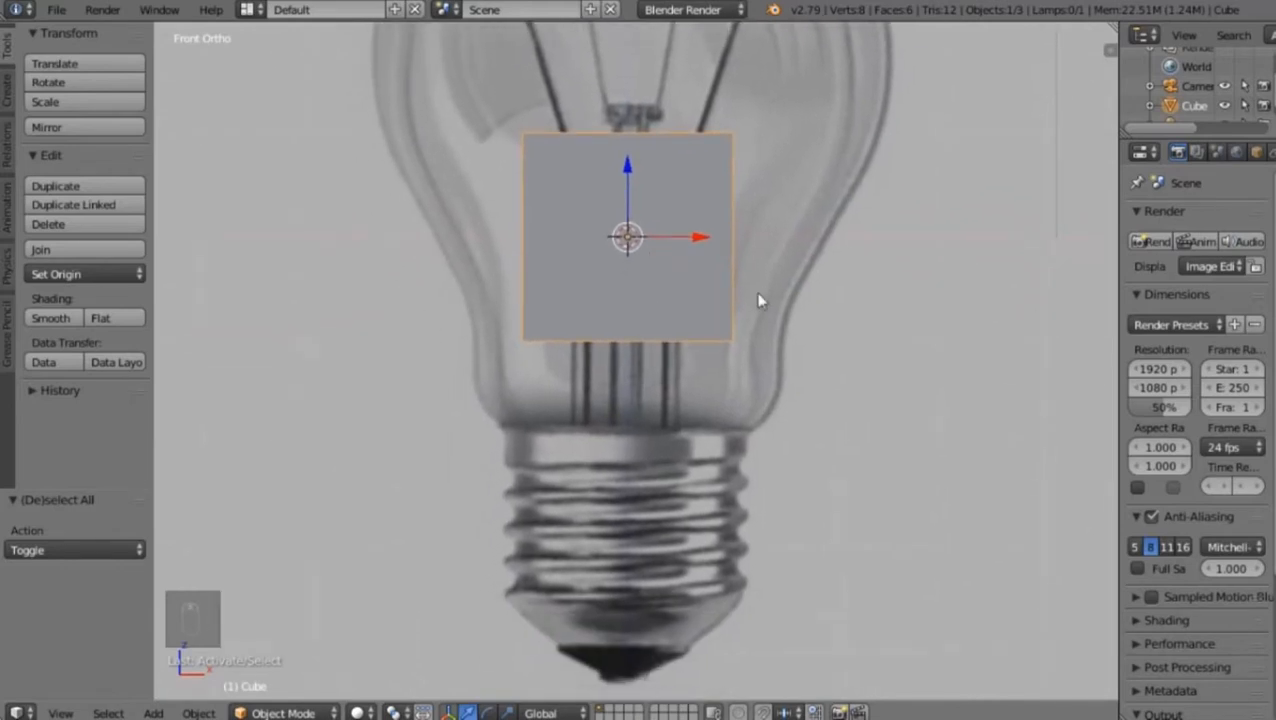
key(x)
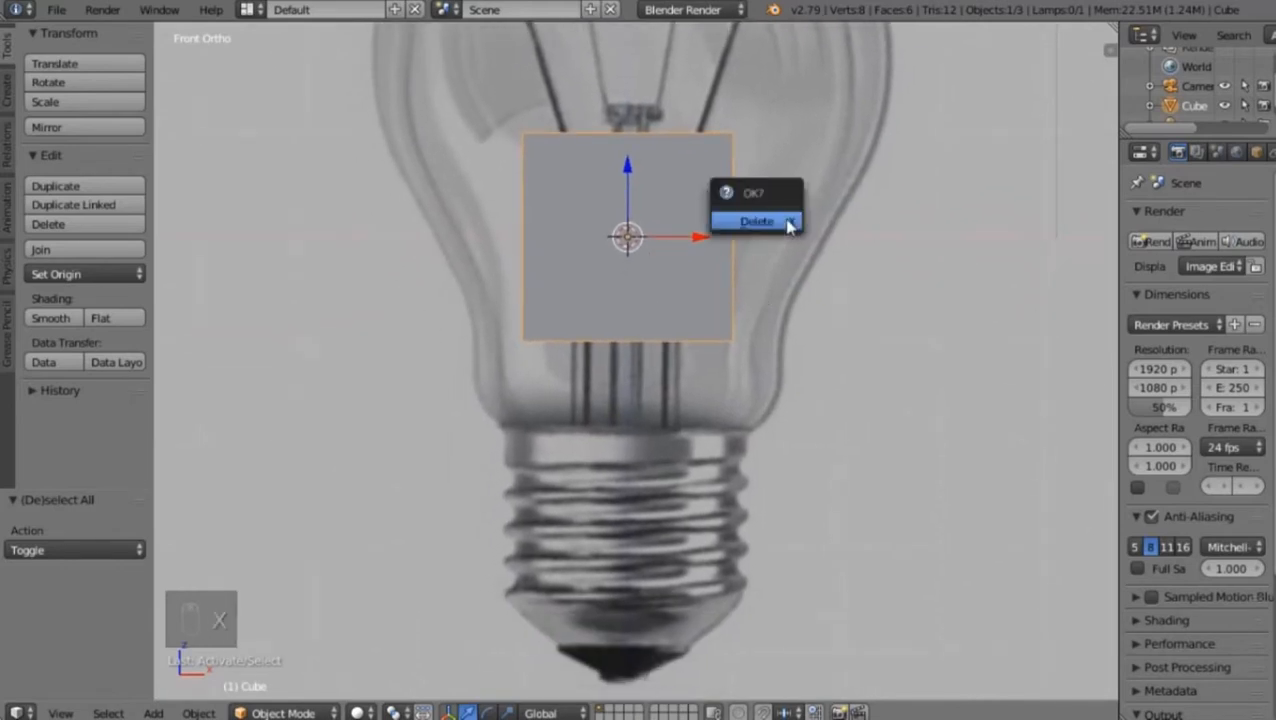
click(748, 222)
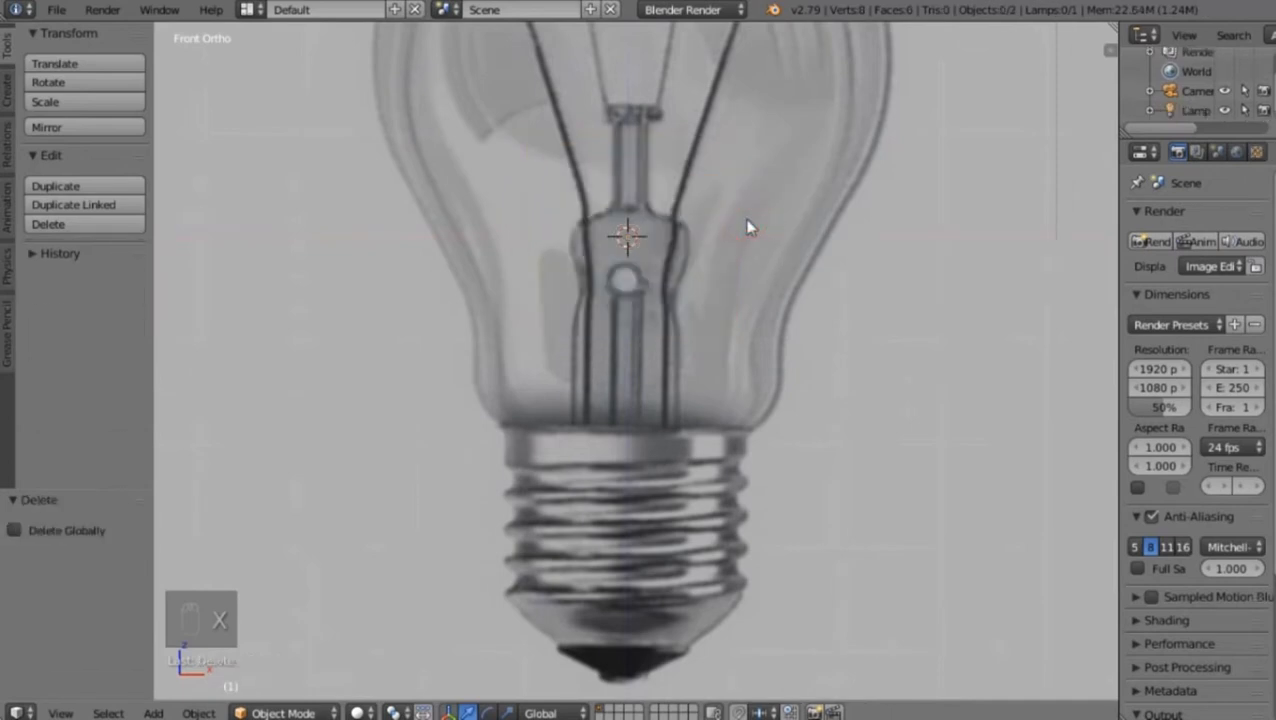
Add a cylinder mesh at the 3D cursor in the front view
shift+middle_drag(668, 450, 692, 387)
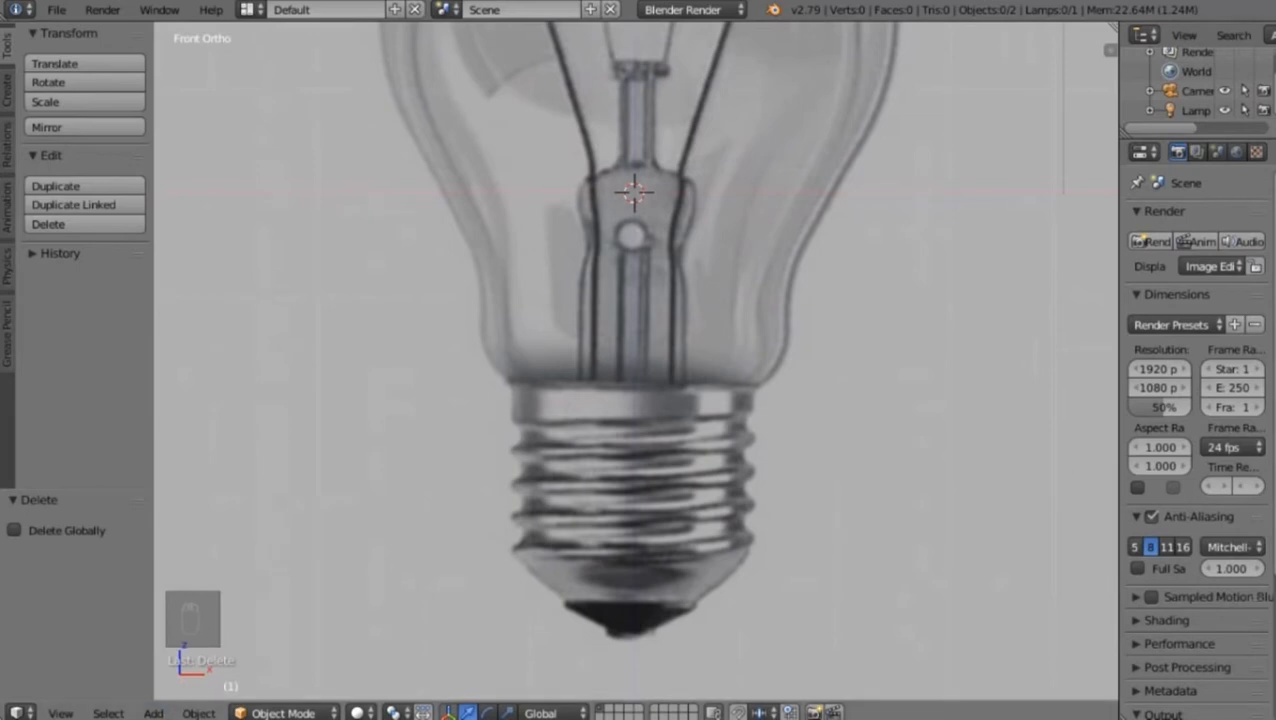
click(153, 712)
mouse_move(200, 692)
shift+middle_drag(606, 304, 607, 392)
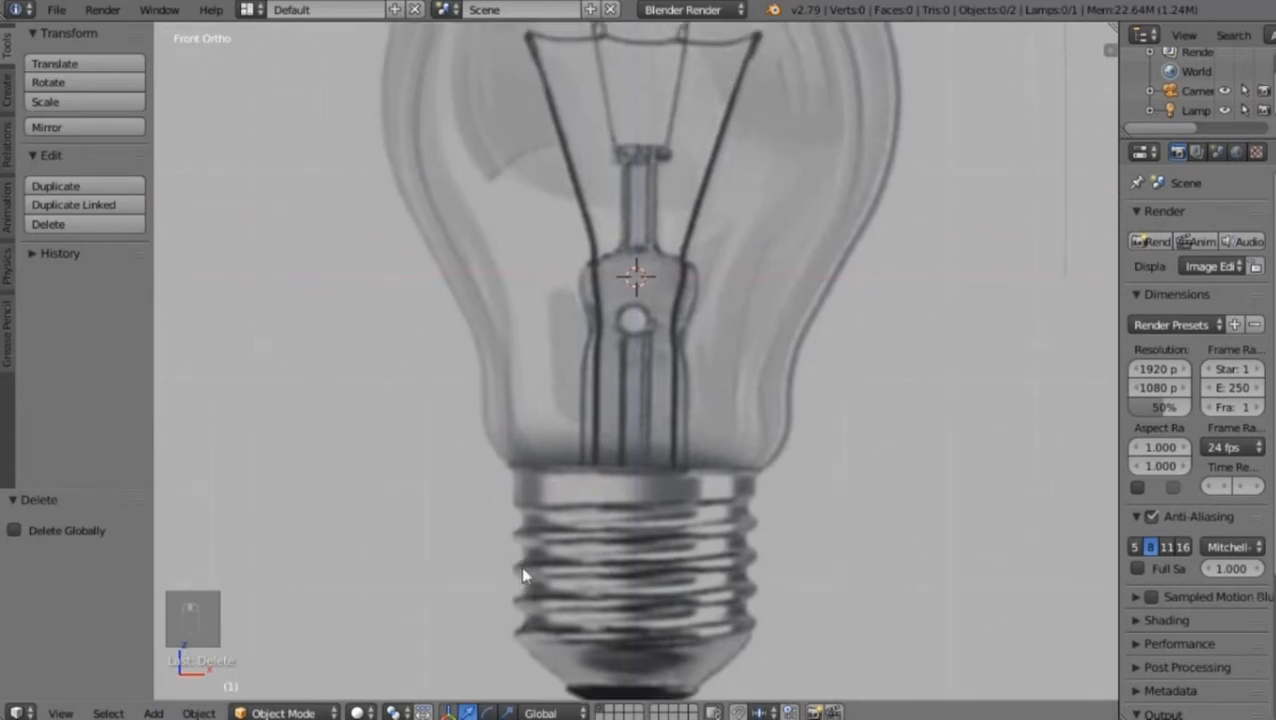
shift+middle_drag(517, 516, 499, 417)
key(shift+a)
mouse_move(501, 424)
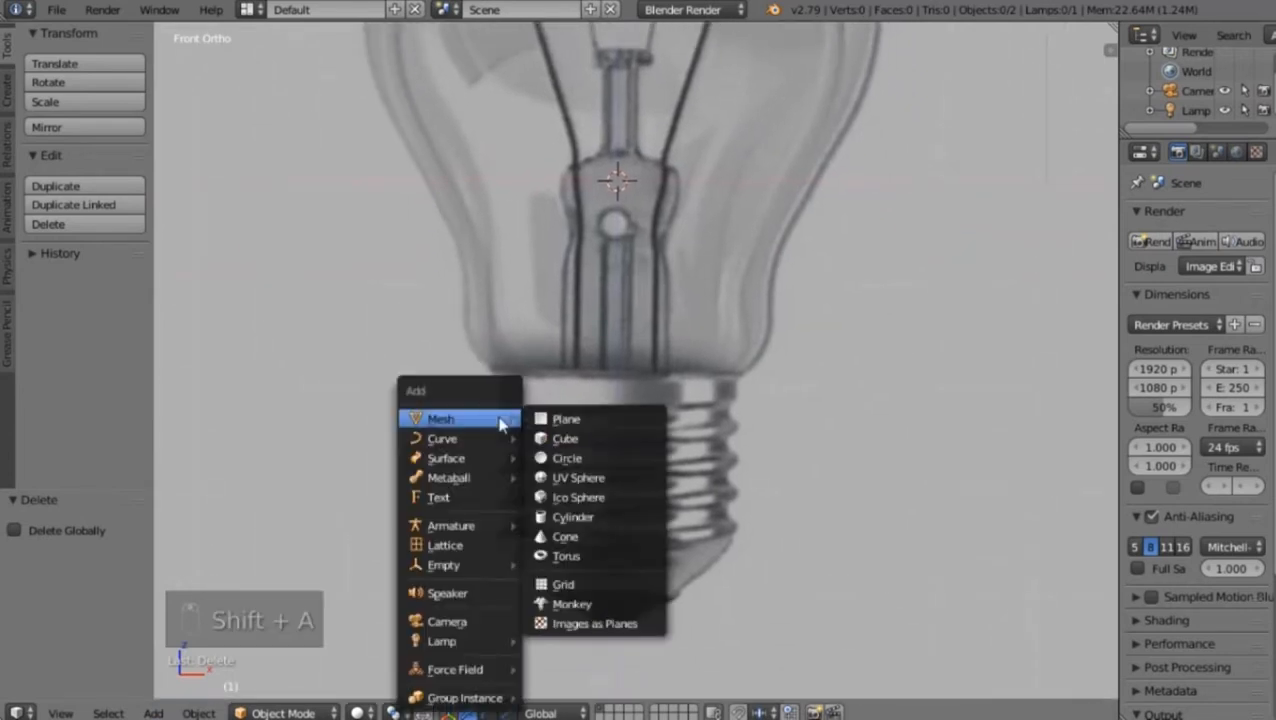
click(590, 517)
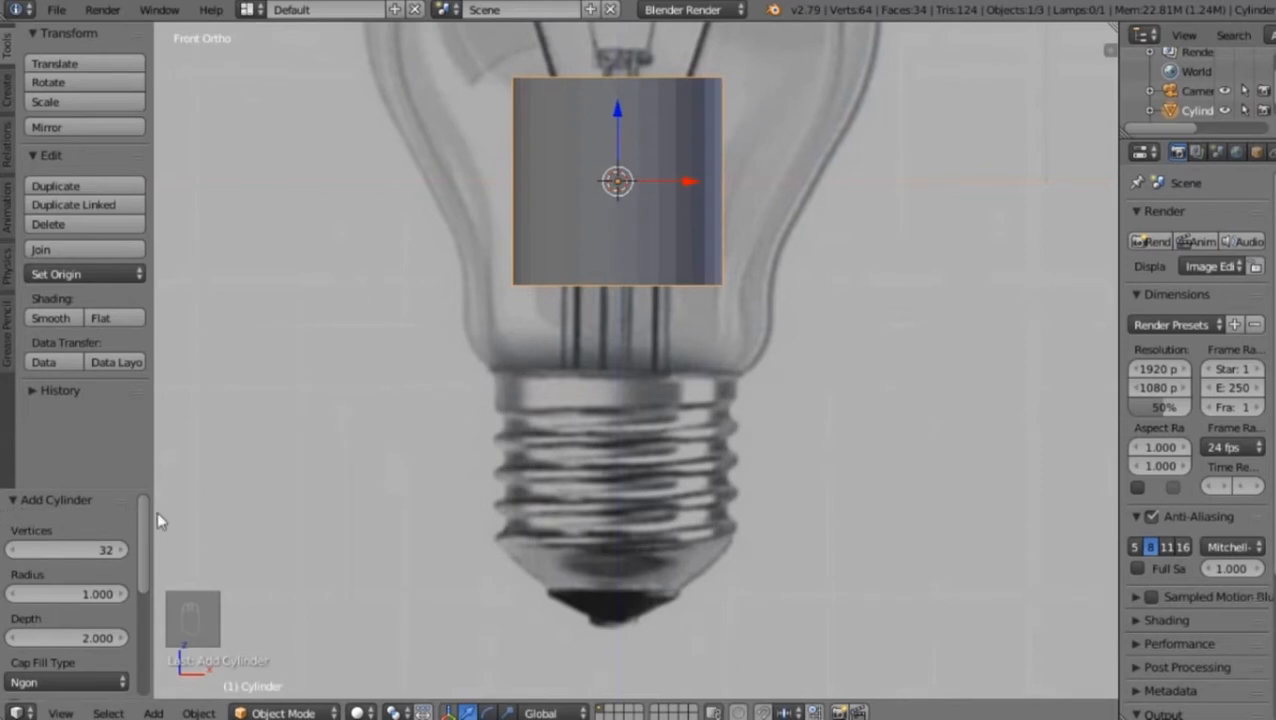
Set the new cylinder's vertex count to 12
drag(143, 540, 162, 514)
click(75, 553)
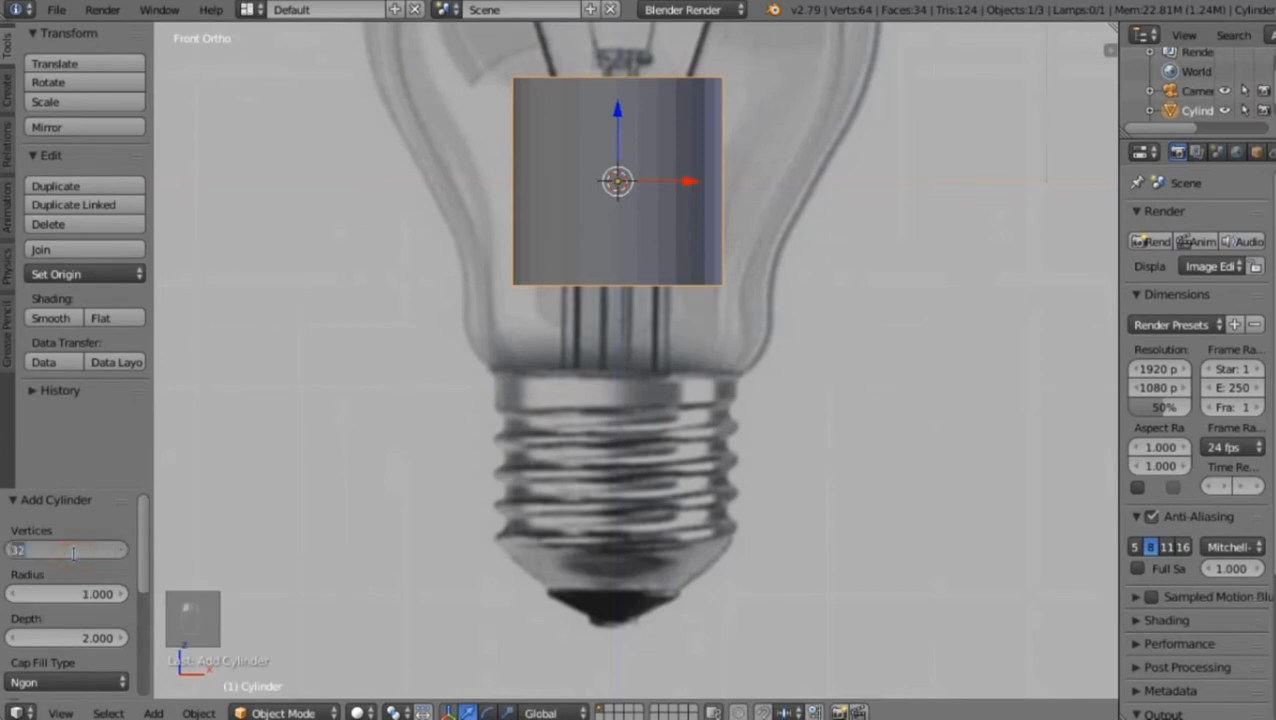
text(12)
key(Return)
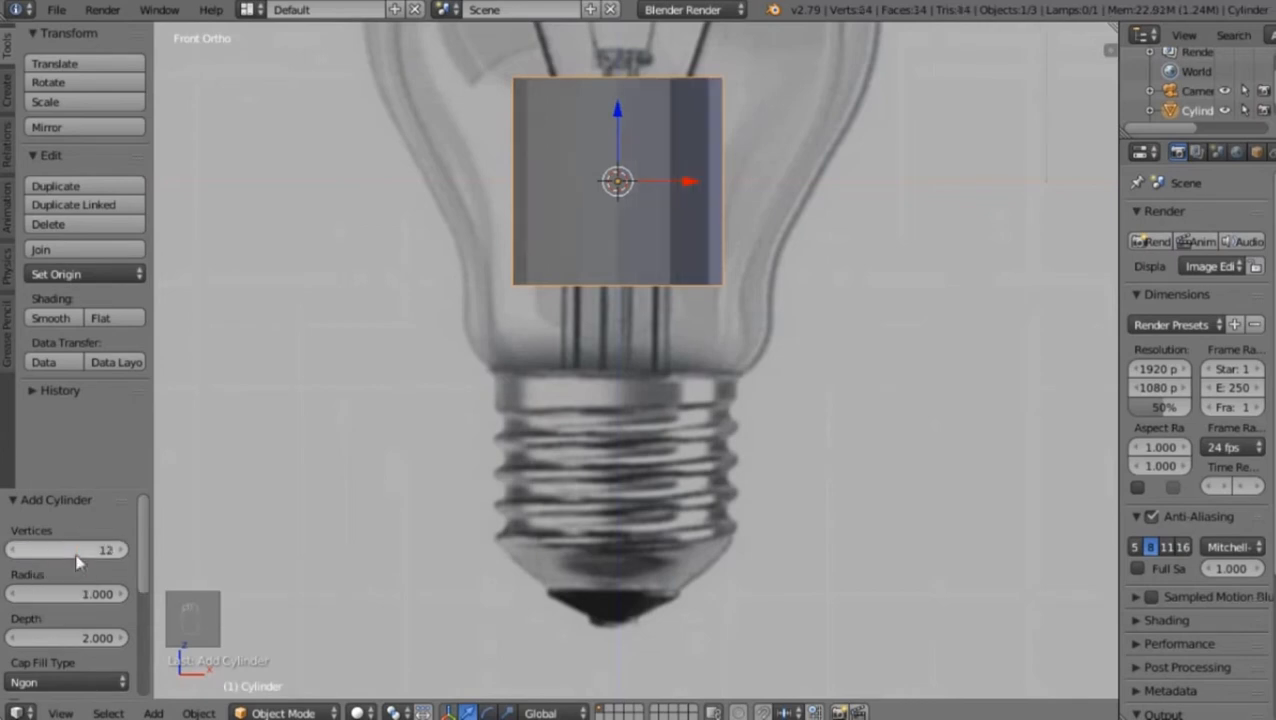
Set the new cylinder's radius to 1 and its depth to 2
drag(70, 597, 114, 636)
text(1)
key(Return)
click(75, 634)
text(2)
key(Return)
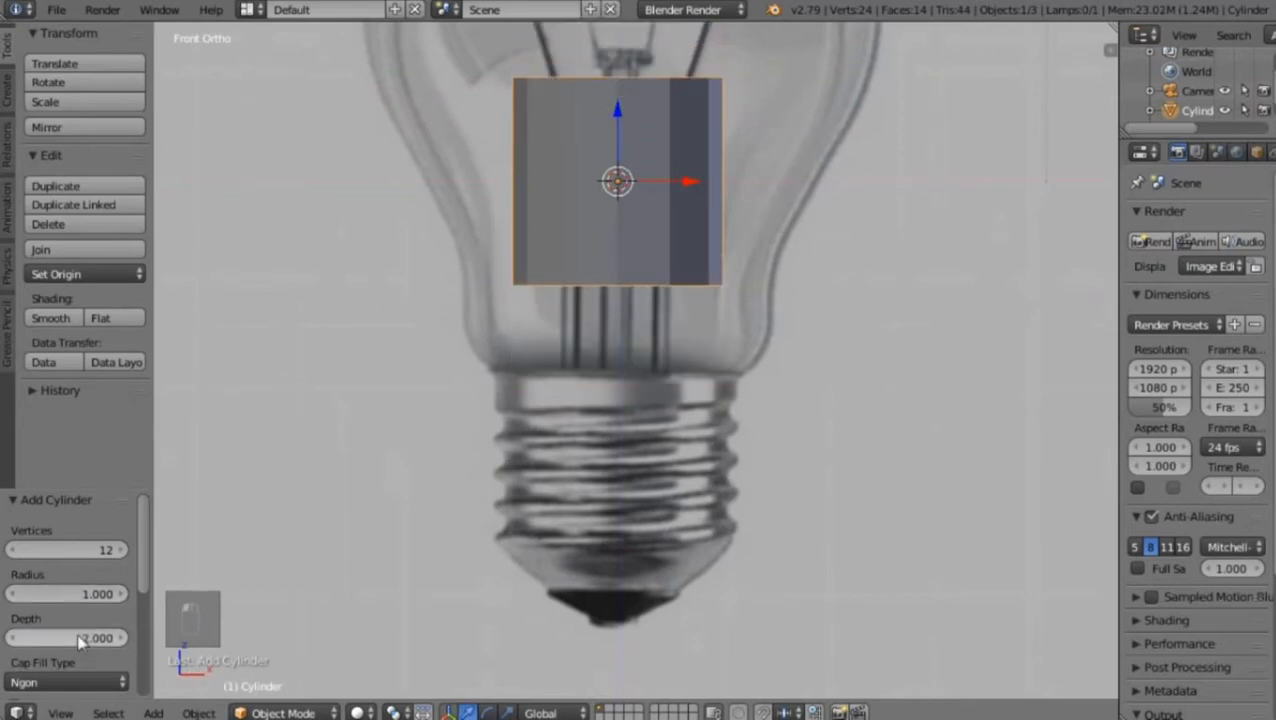
Try the Nothing cap fill type on the cylinder and inspect its ends from an angle
drag(142, 566, 130, 621)
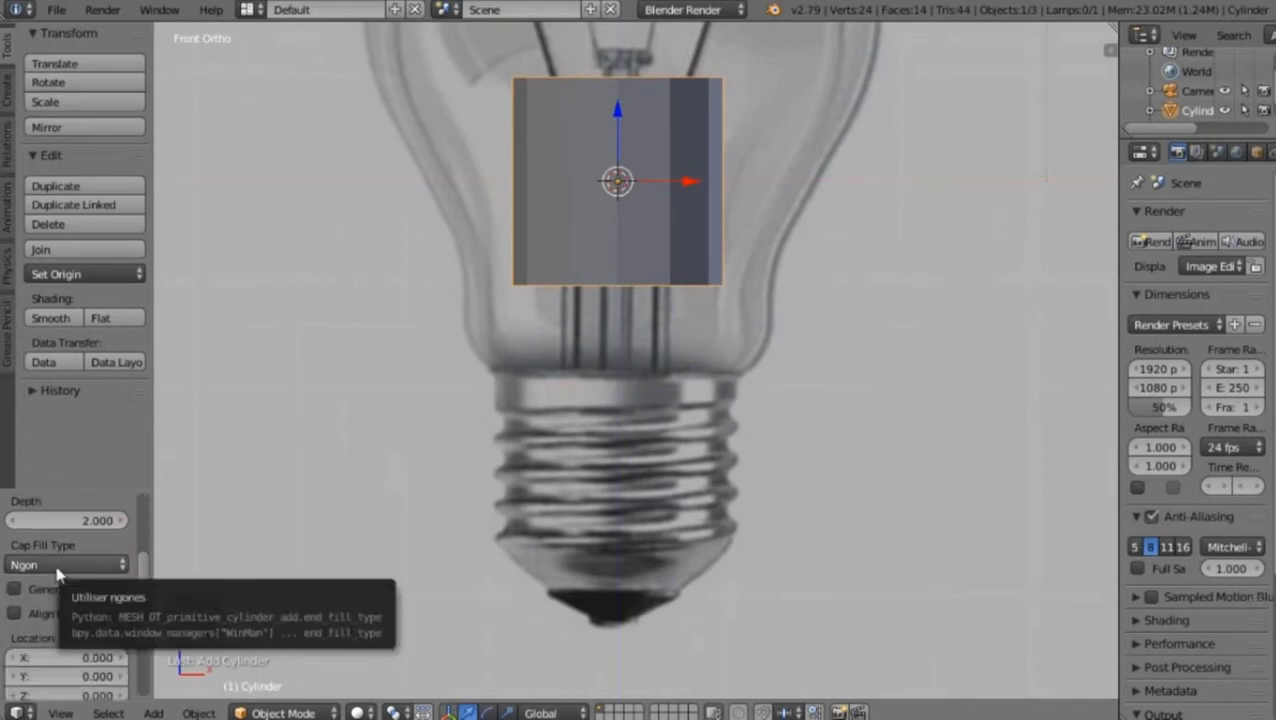
middle_drag(578, 470, 598, 315)
scroll(614, 299, up, 3)
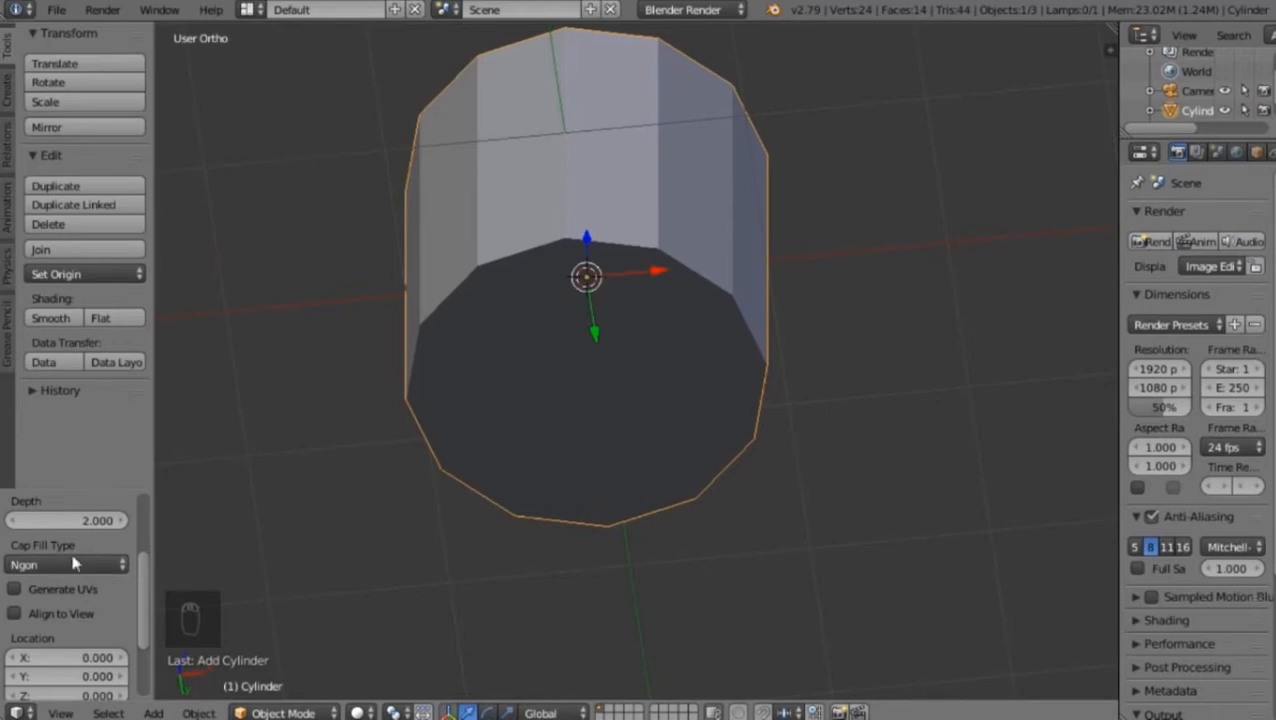
click(76, 566)
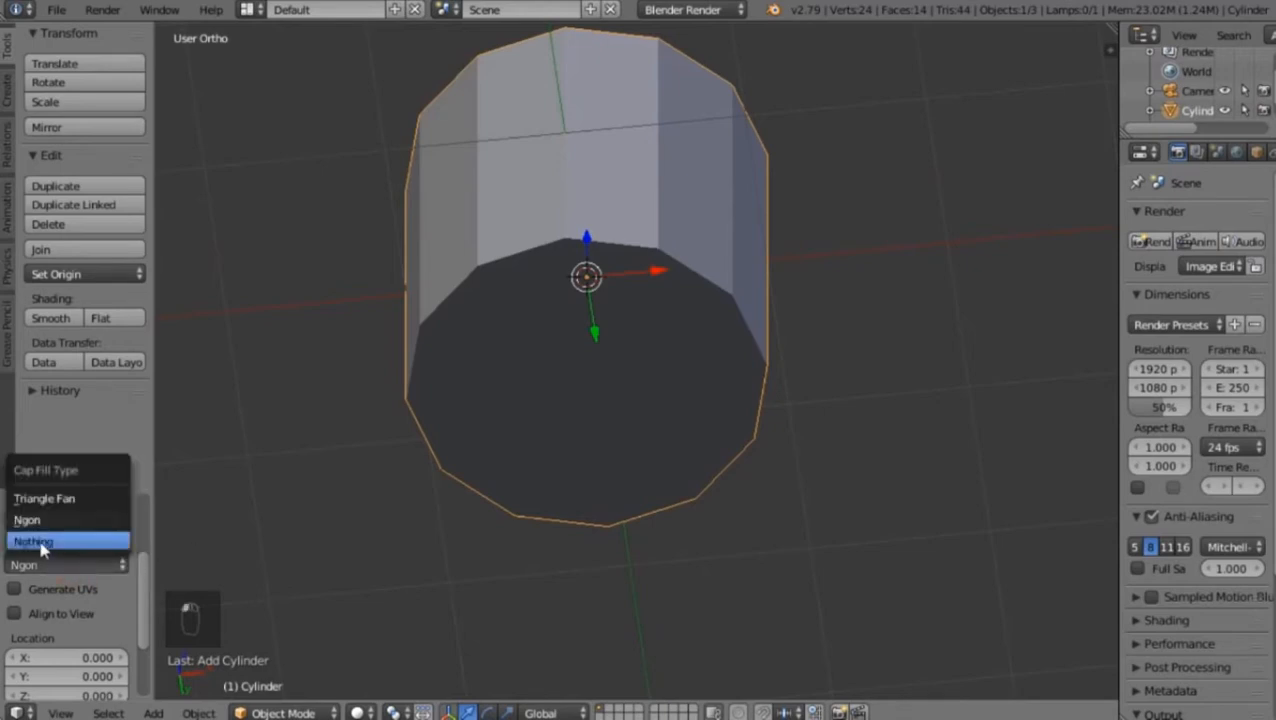
click(41, 541)
middle_drag(277, 485, 600, 260)
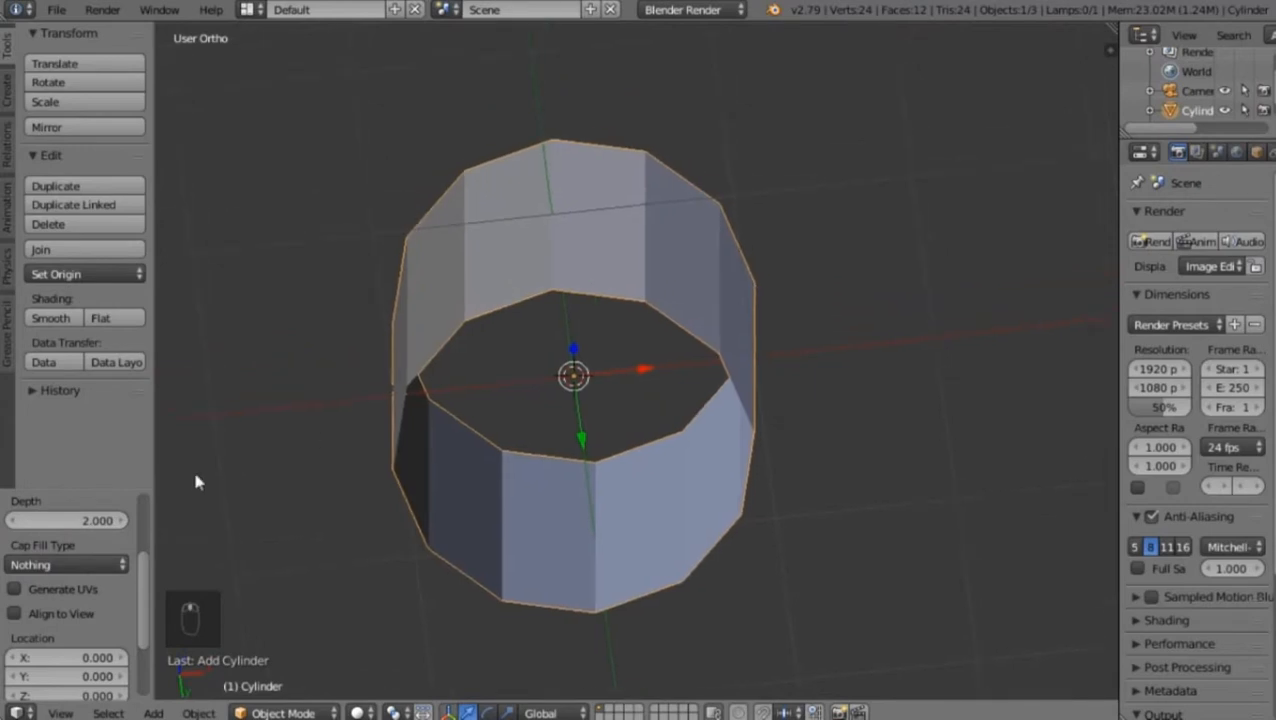
Try the Ngon and Triangle Fan cap fill types on the cylinder for comparison
click(55, 566)
click(42, 518)
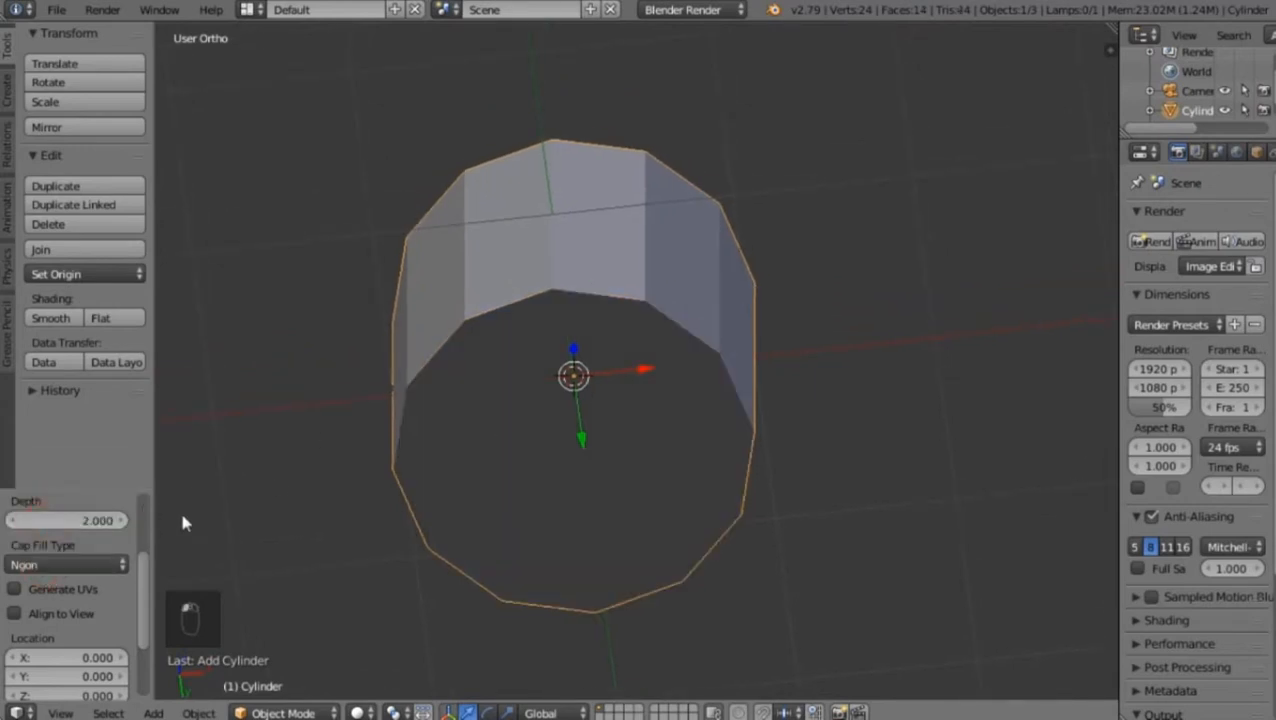
click(55, 565)
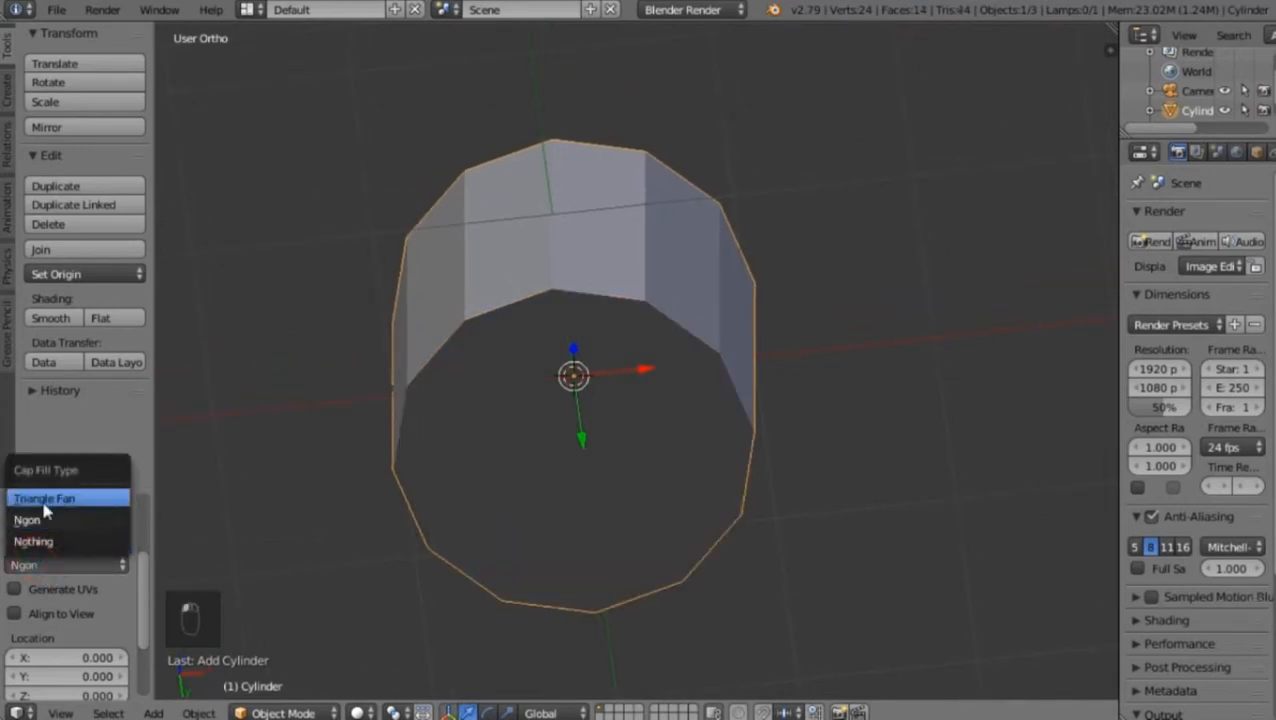
click(44, 498)
middle_drag(661, 282, 150, 527)
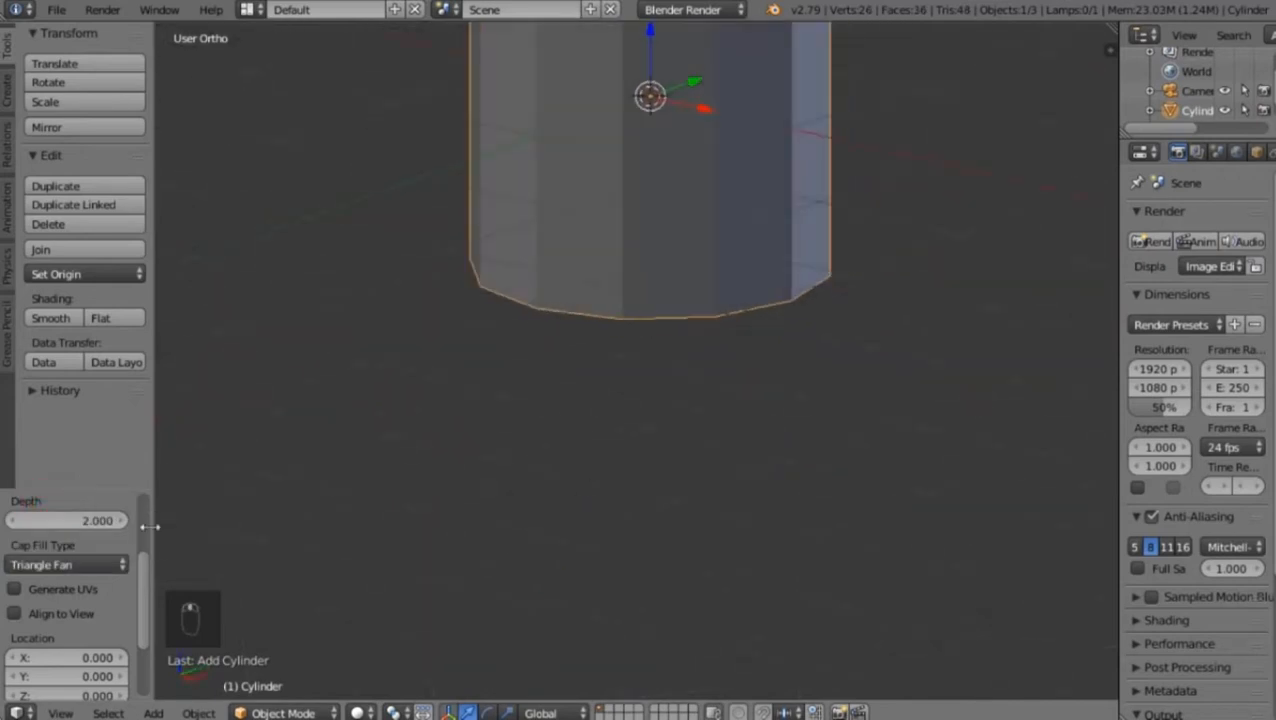
Set the cylinder's cap fill type to Nothing and return to the front view
click(50, 566)
click(44, 544)
middle_drag(280, 503, 583, 362)
key(KP_1)
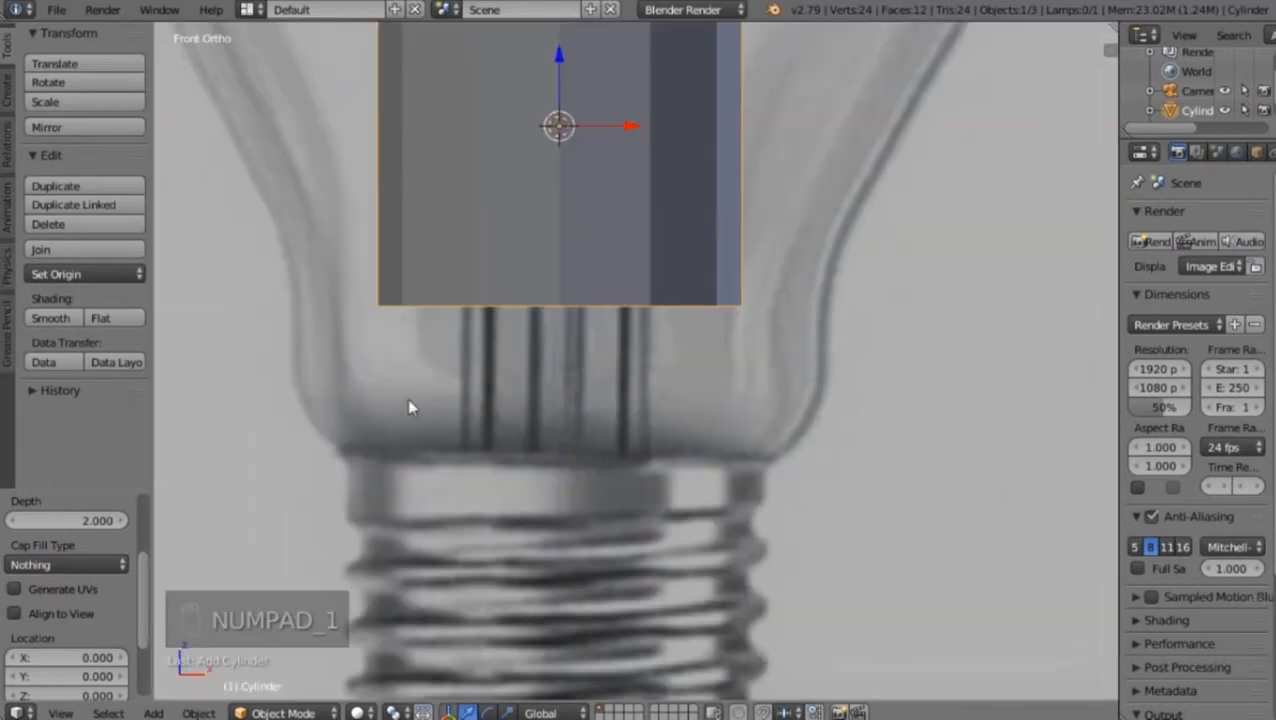
scroll(58, 611, down, 2)
scroll(58, 611, up, 4)
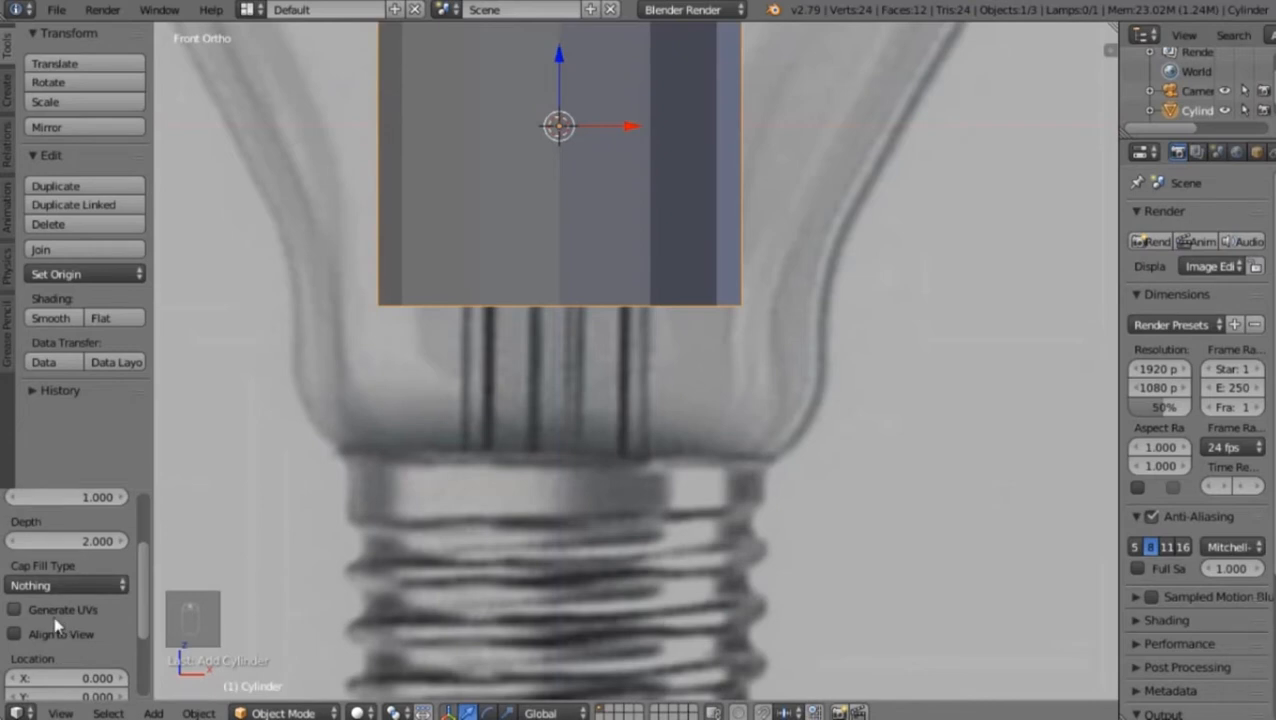
scroll(57, 624, down, 3)
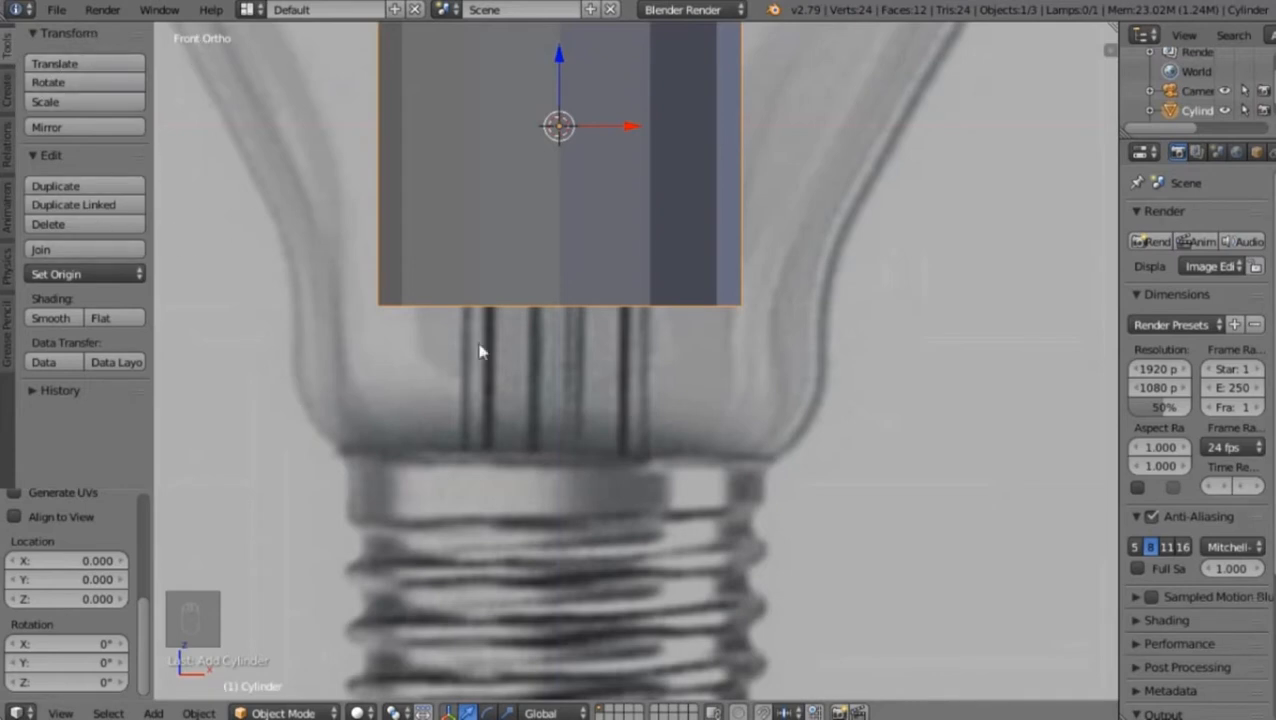
Hide the tool shelf to enlarge the 3D viewport around the bulb reference
key(t)
scroll(467, 363, down, 5)
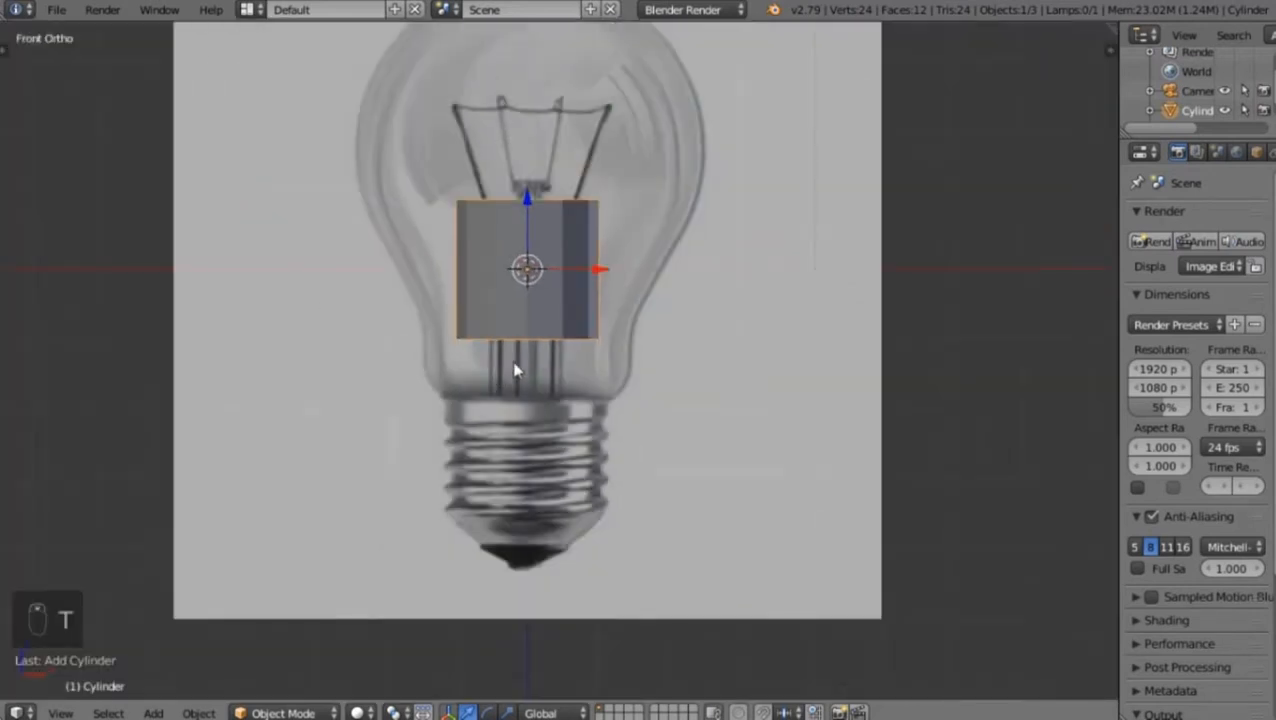
scroll(605, 315, up, 1)
scroll(718, 487, down, 1)
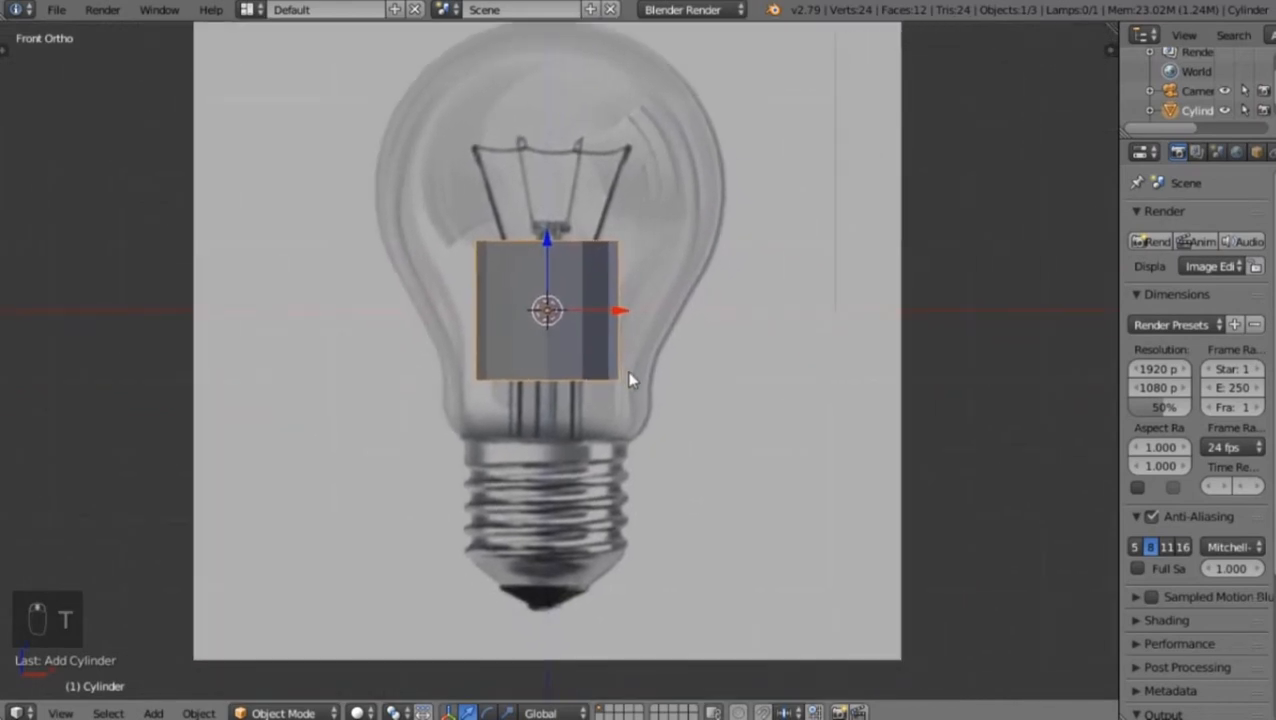
scroll(752, 418, up, 3)
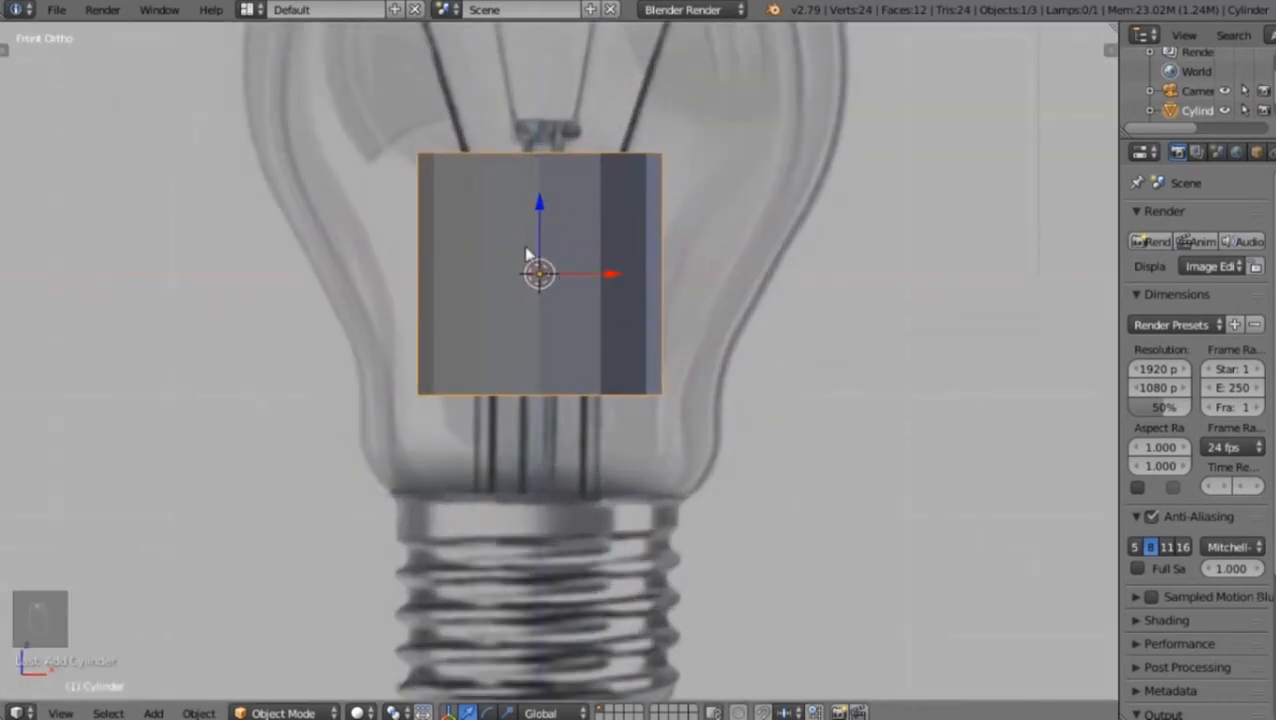
scroll(668, 345, down, 2)
scroll(683, 388, up, 1)
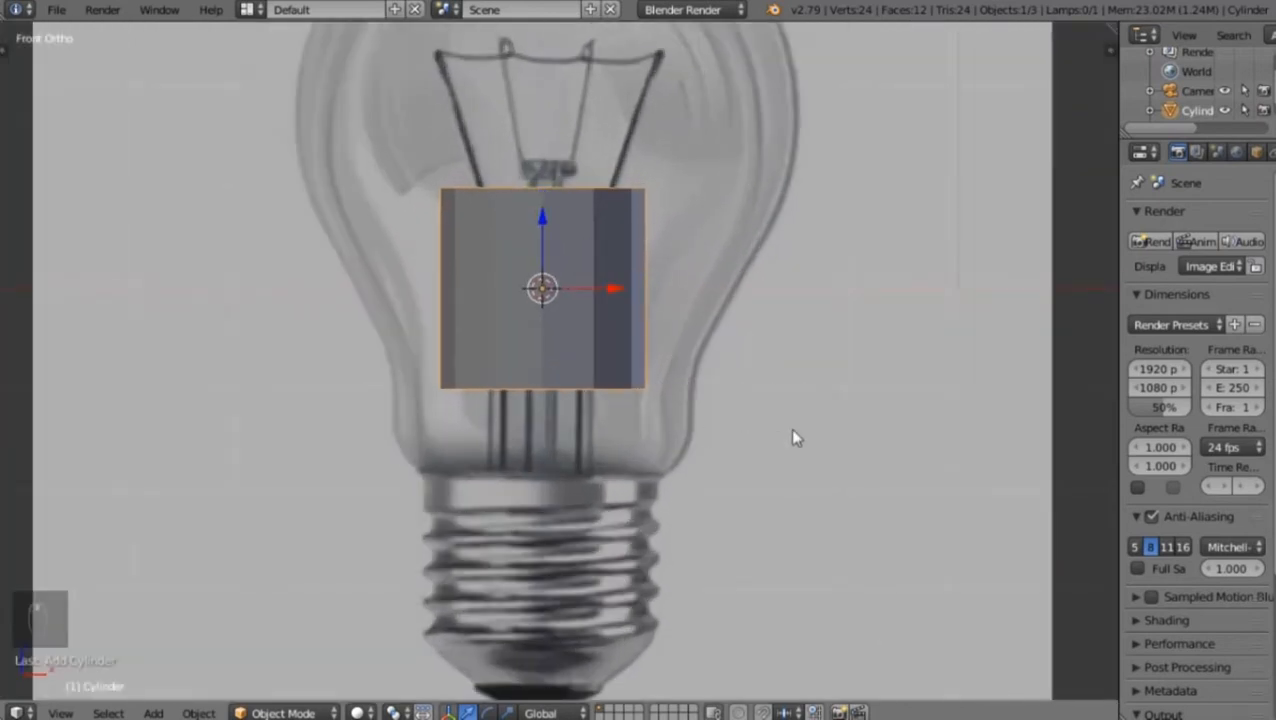
Move the cylinder straight down along the Z axis onto the bulb's screw base
key(g)
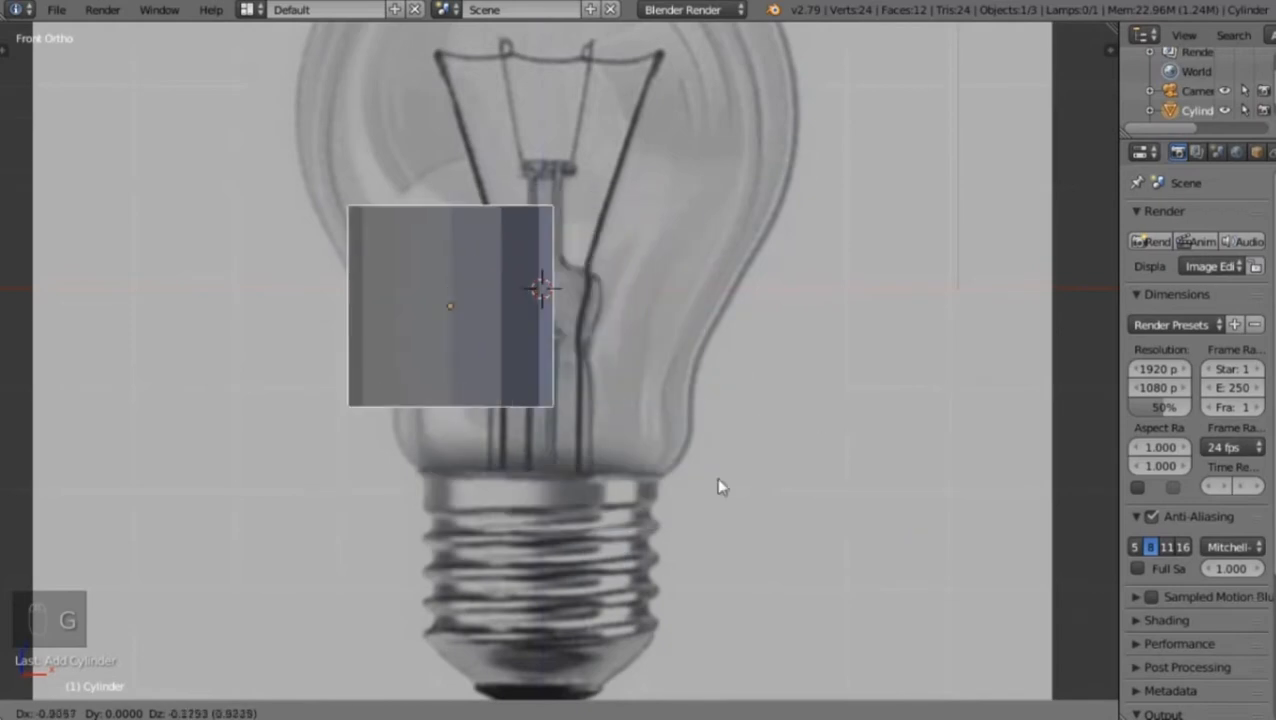
click(738, 410)
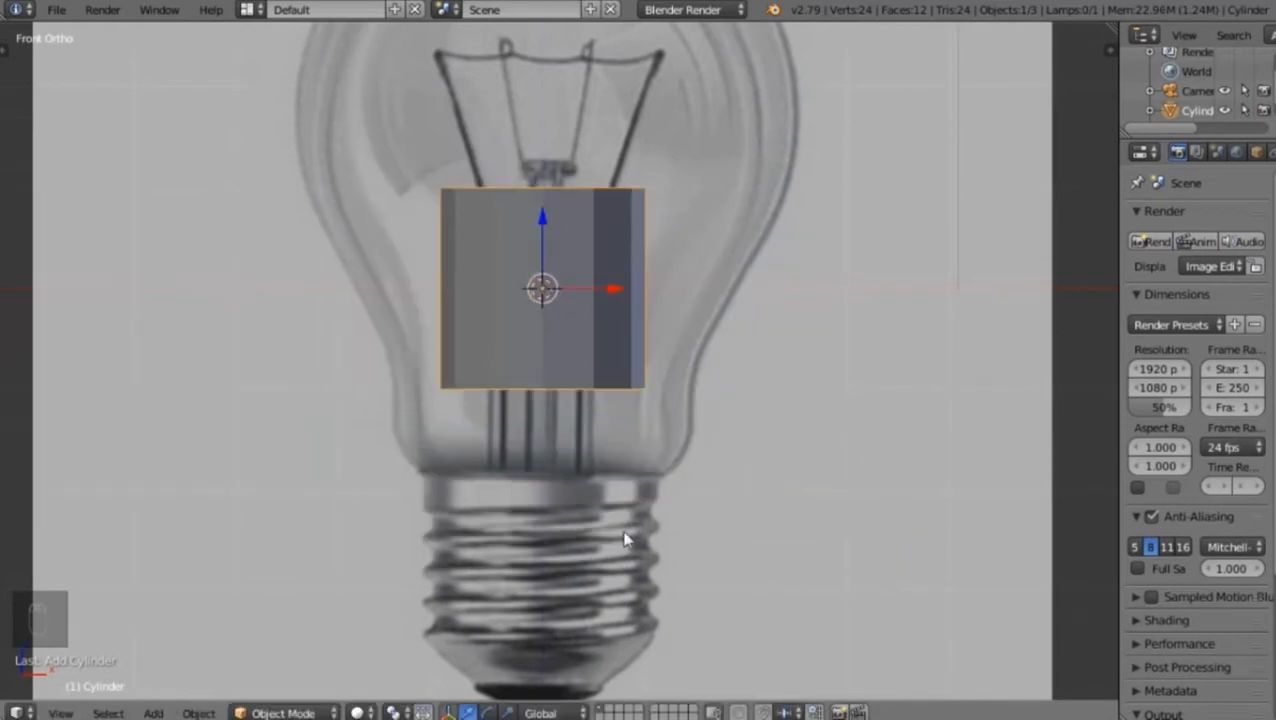
scroll(627, 535, down, 2)
scroll(638, 525, up, 1)
key(g)
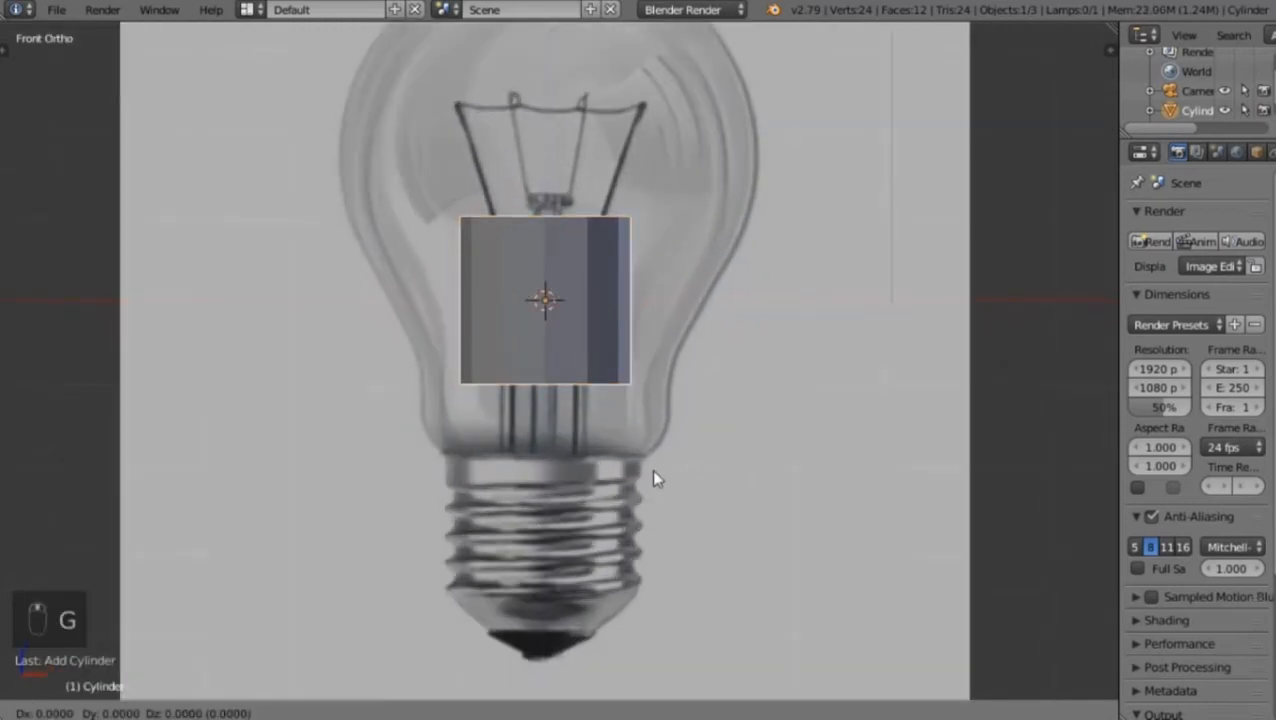
key(z)
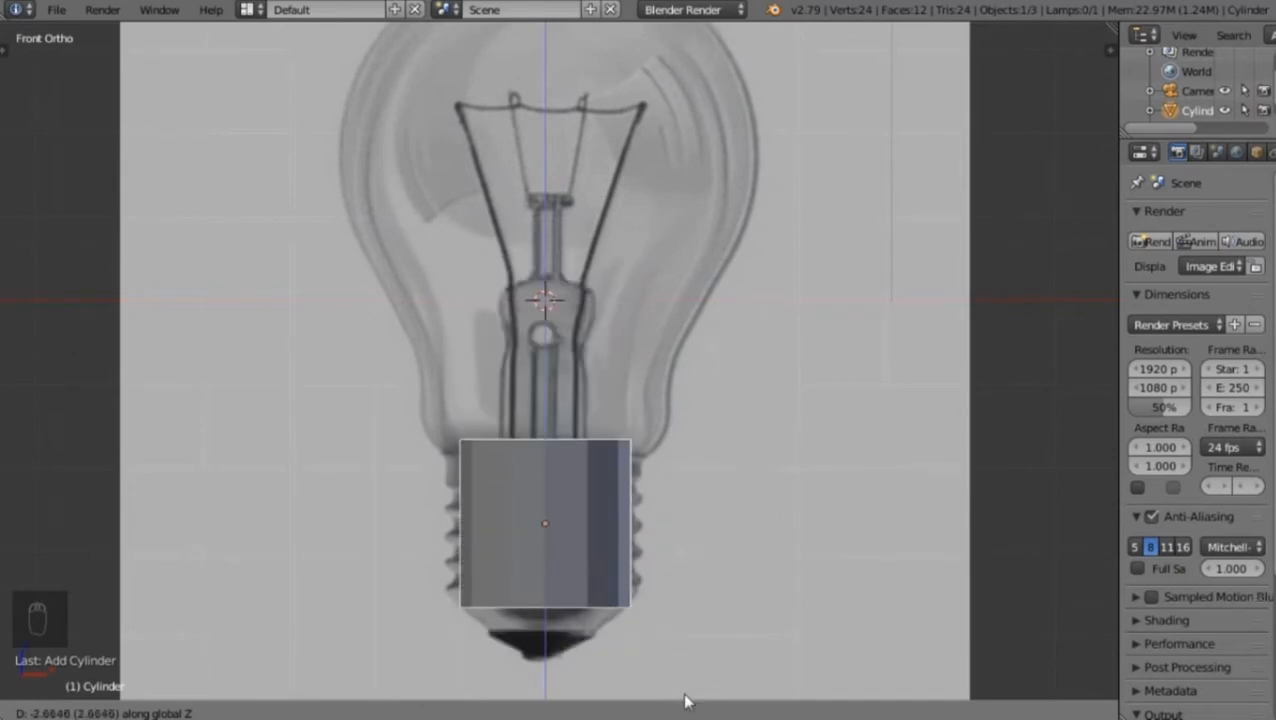
click(683, 31)
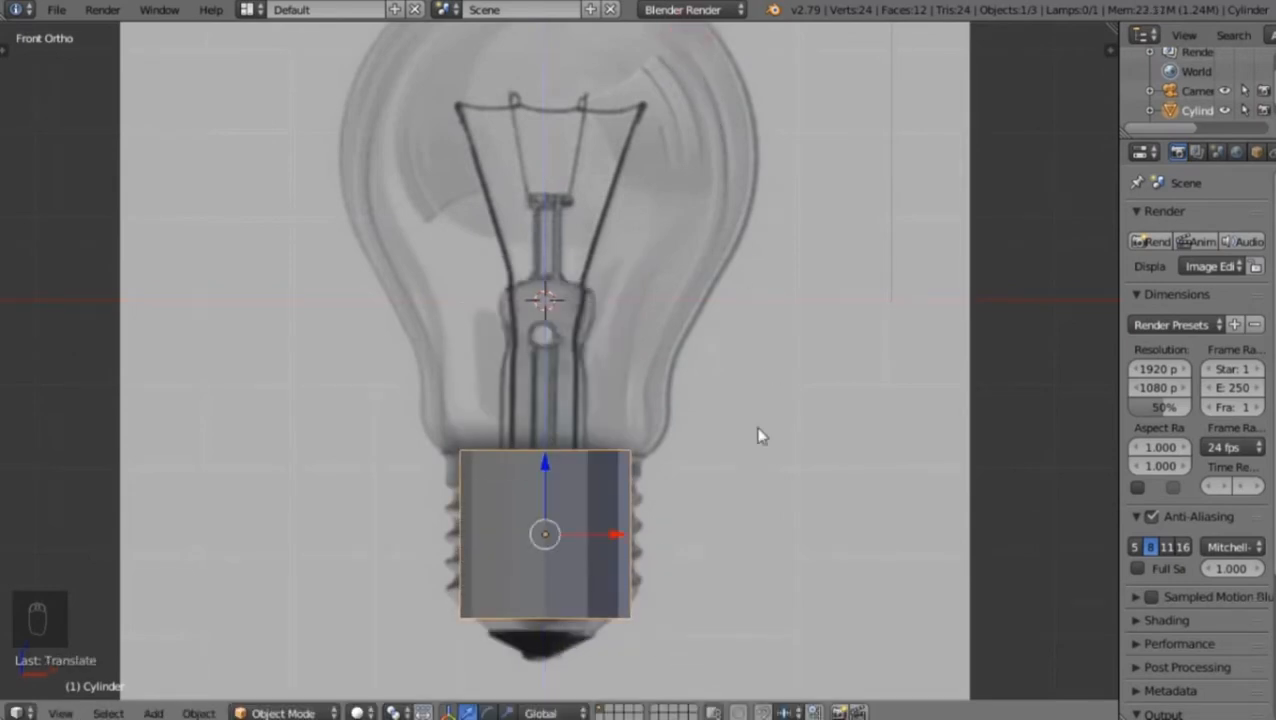
Scale the cylinder uniformly by about 1.22 to match the width of the screw base
key(KP_Decimal)
scroll(728, 312, up, 2)
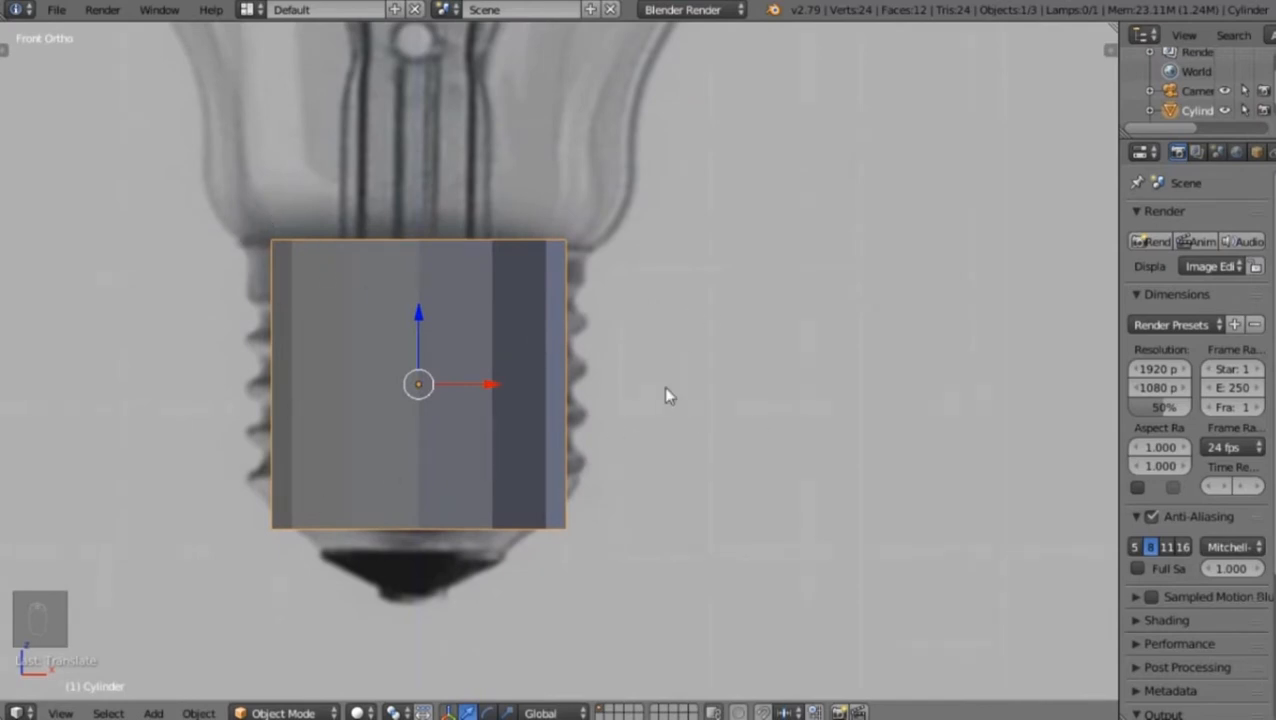
key(s)
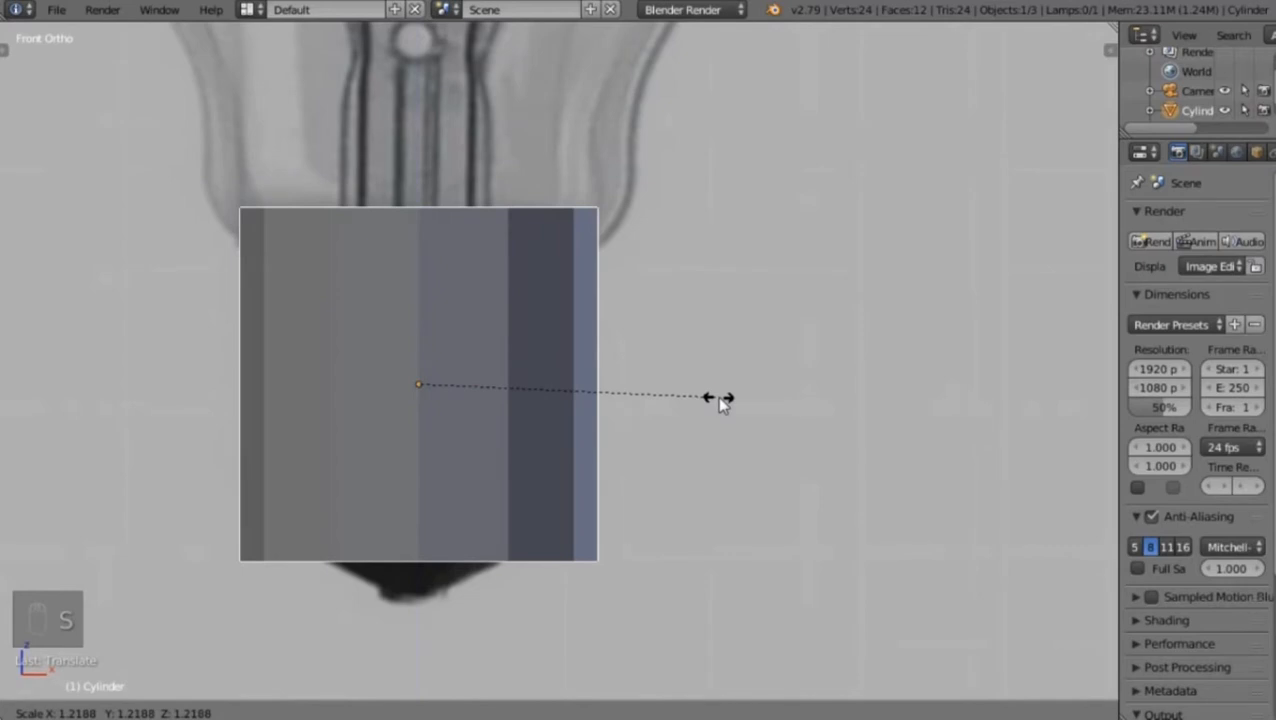
click(718, 398)
Scale the cylinder along the Z axis by about 0.73 to fit the screw base's height
key(s)
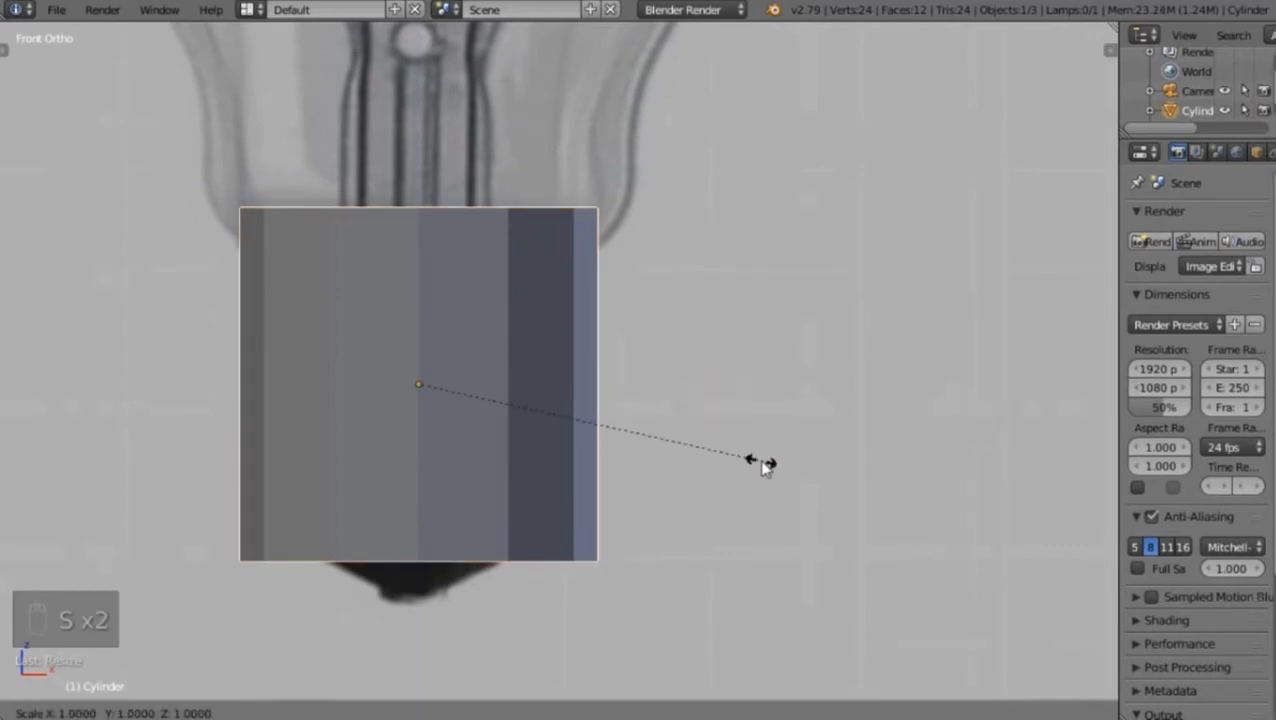
key(z)
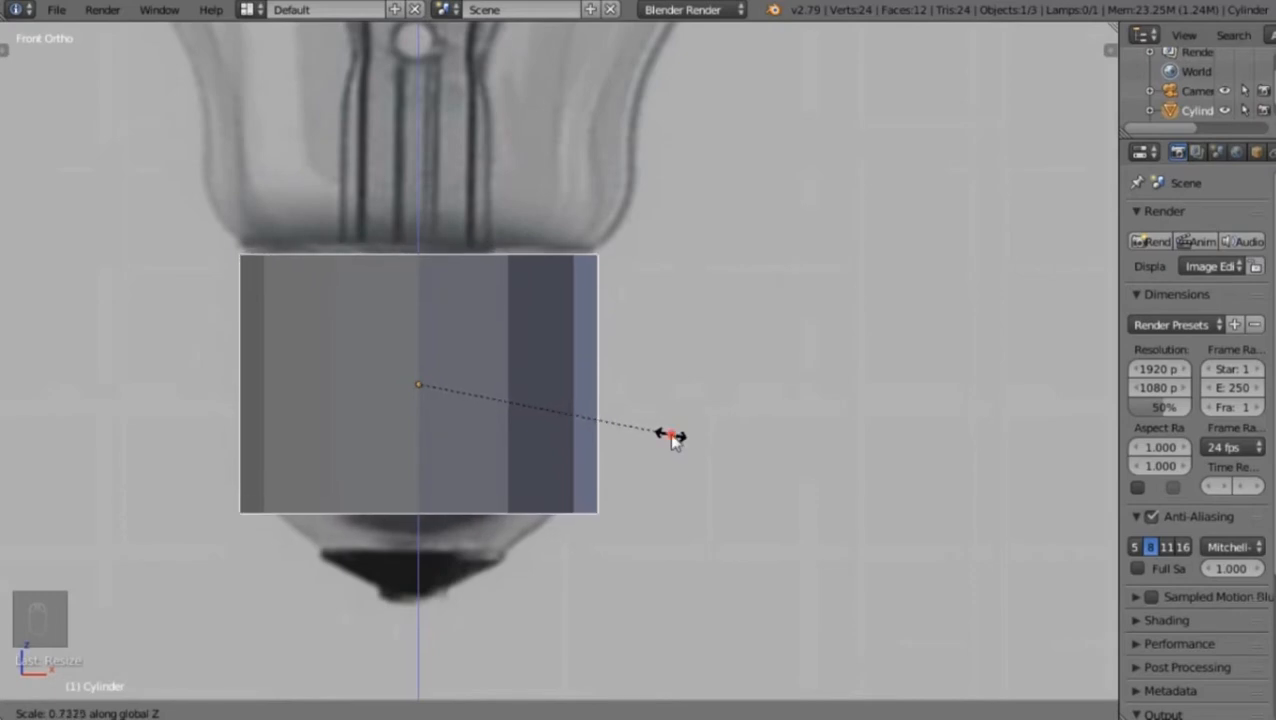
click(670, 434)
Switch the cylinder to Edit Mode and deselect all of its vertices
shift+middle_drag(427, 524, 522, 479)
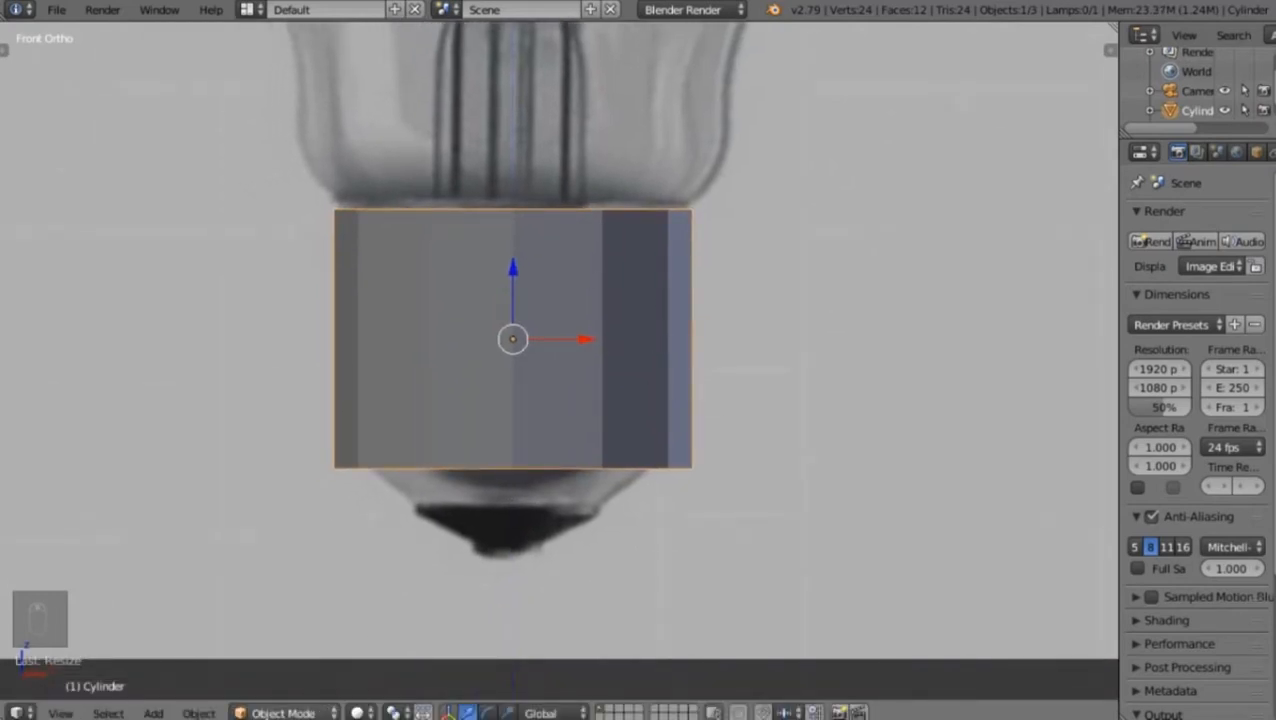
click(283, 712)
click(291, 665)
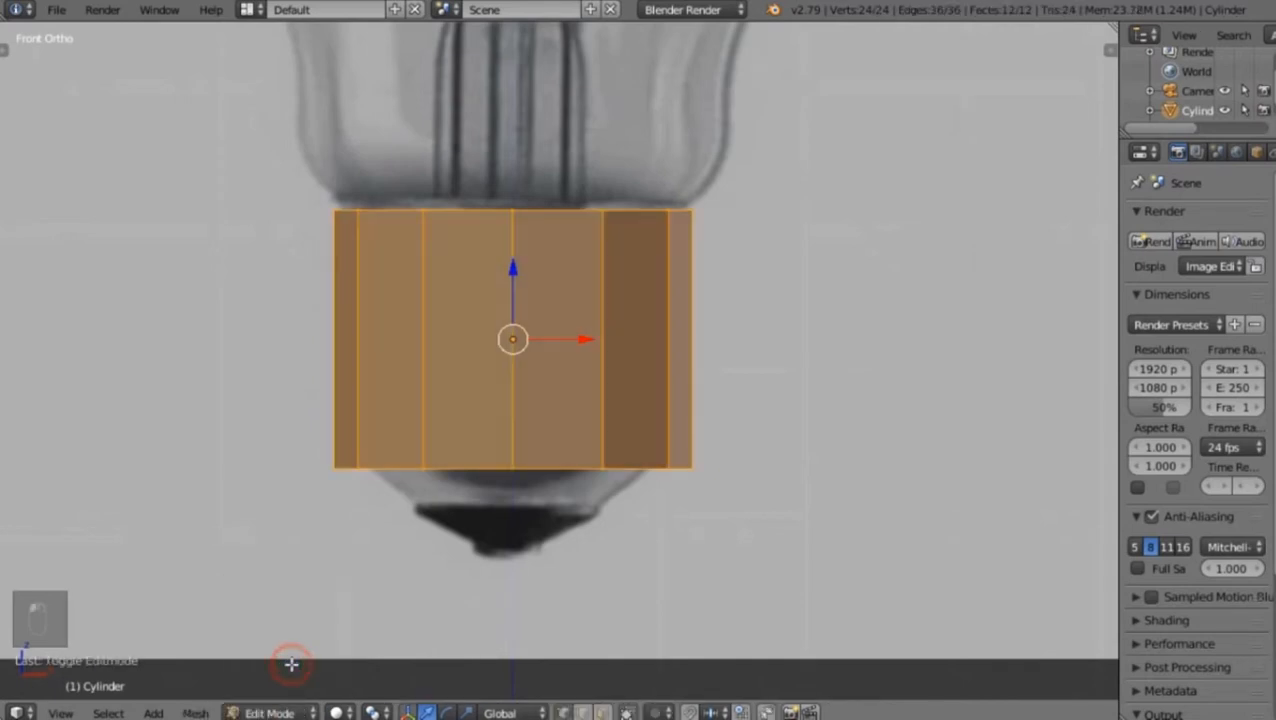
click(270, 712)
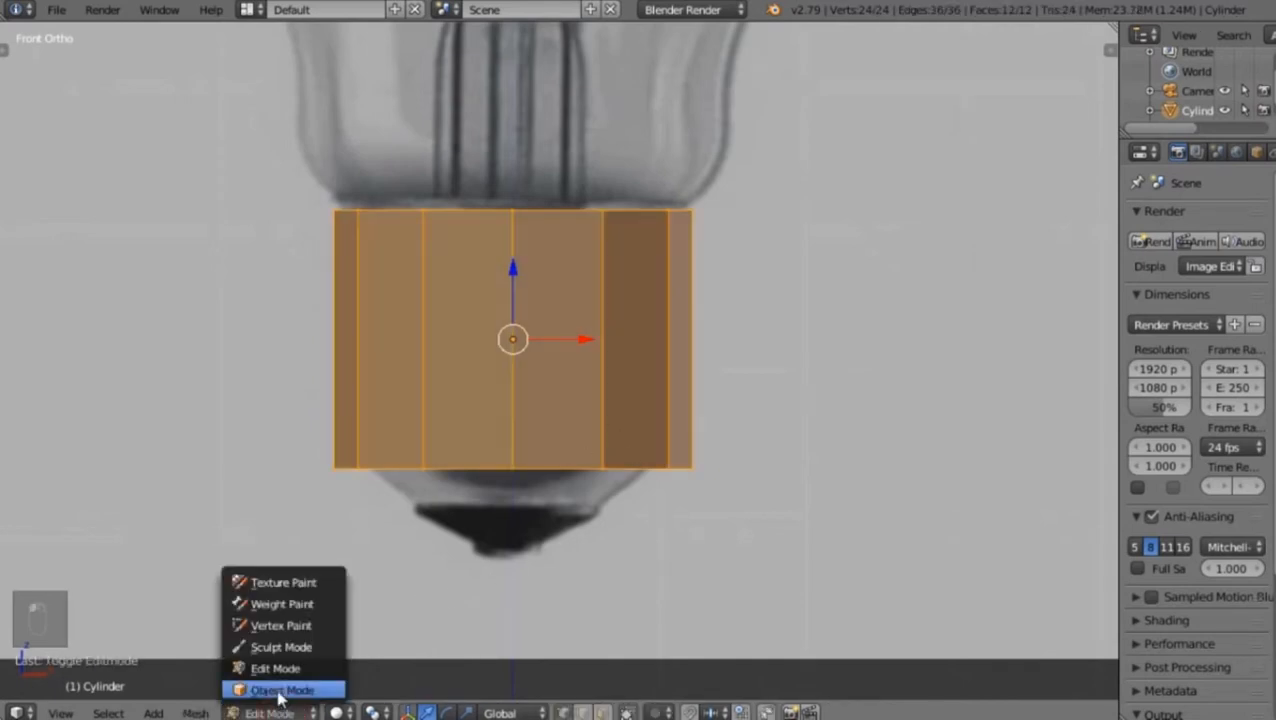
click(280, 689)
key(Tab)
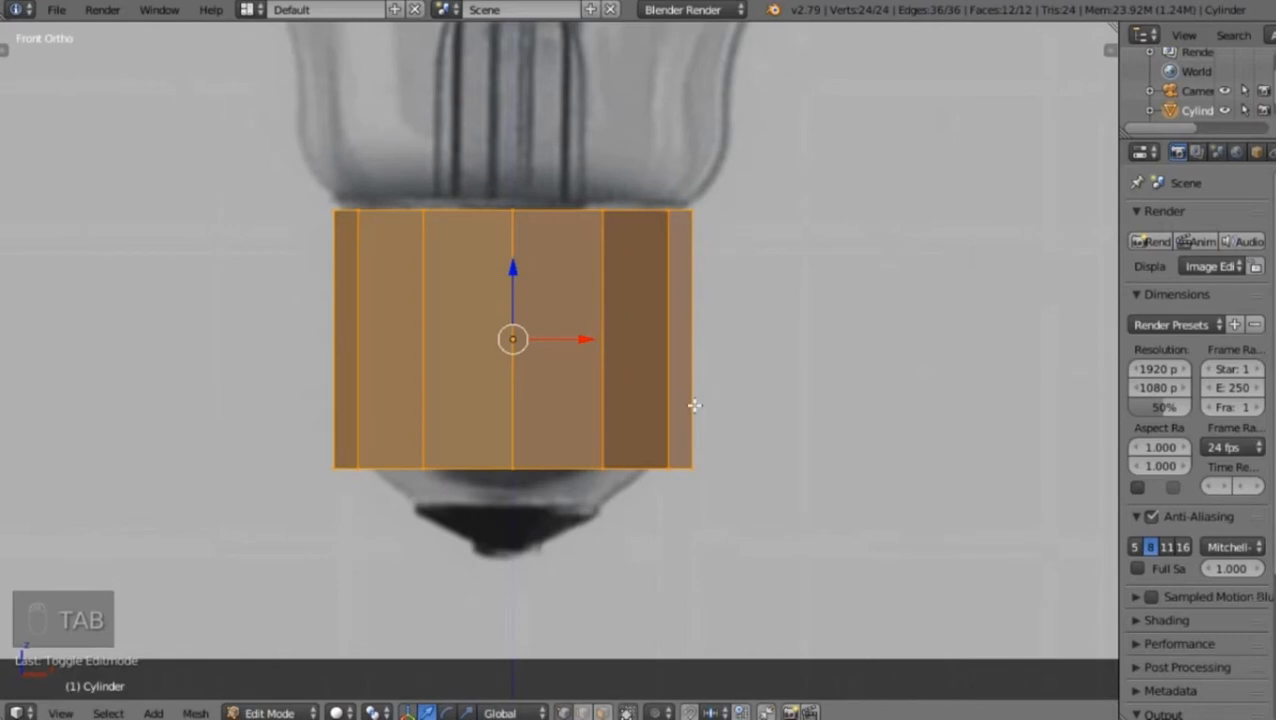
key(Tab)
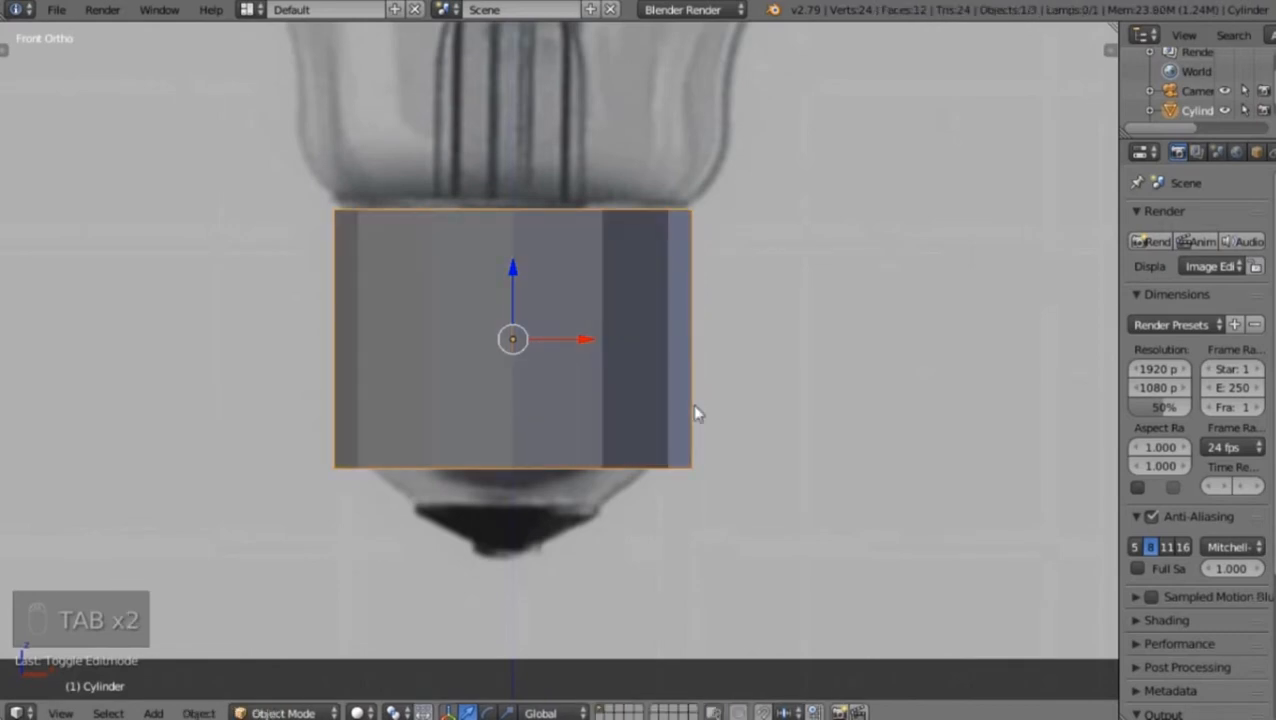
key(Tab)
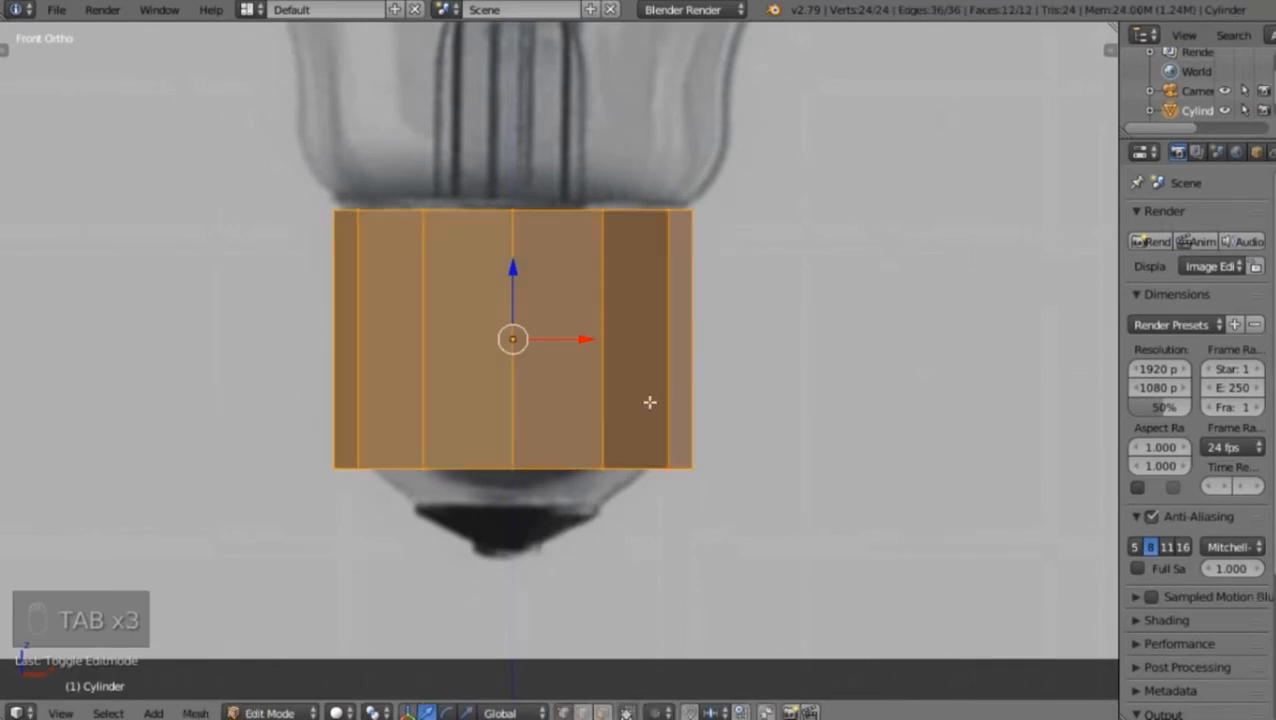
key(a)
Examine the glass bulb's outline and the screw base in the reference image against the cylinder
scroll(584, 313, down, 5)
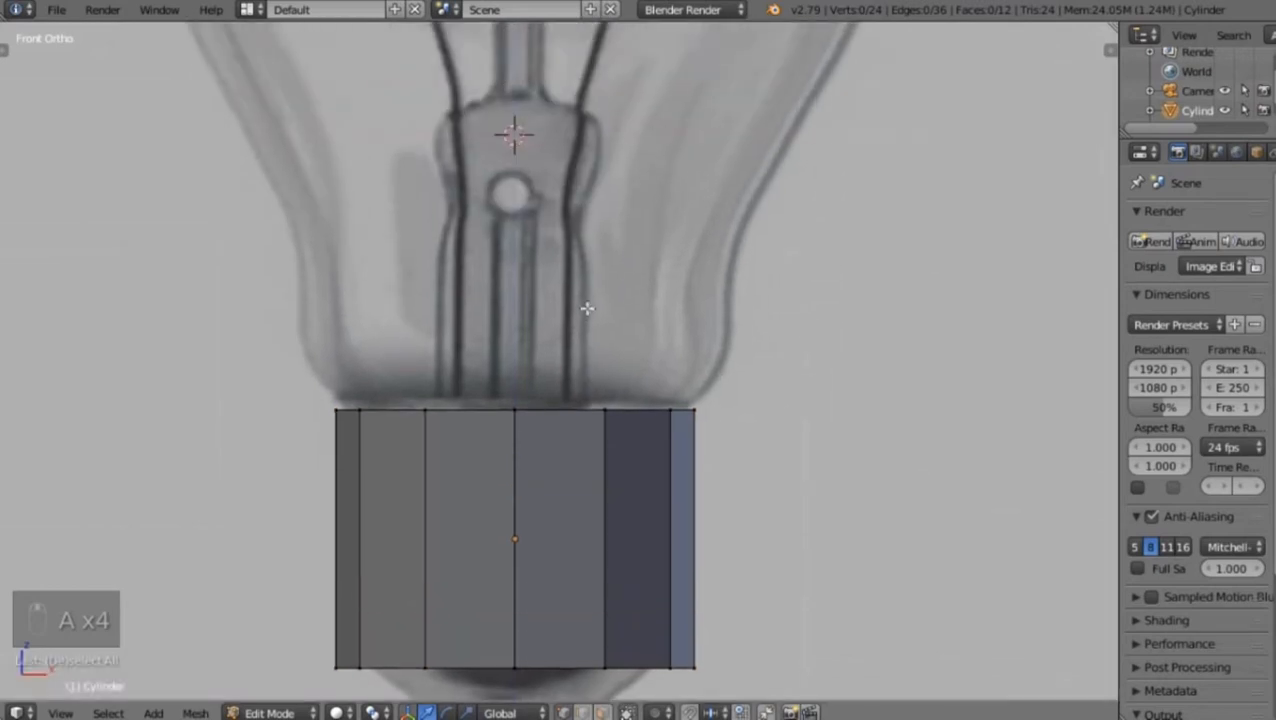
scroll(572, 315, up, 3)
scroll(630, 400, up, 2)
shift+middle_drag(621, 279, 653, 405)
scroll(635, 347, down, 5)
scroll(463, 181, up, 5)
scroll(639, 141, down, 5)
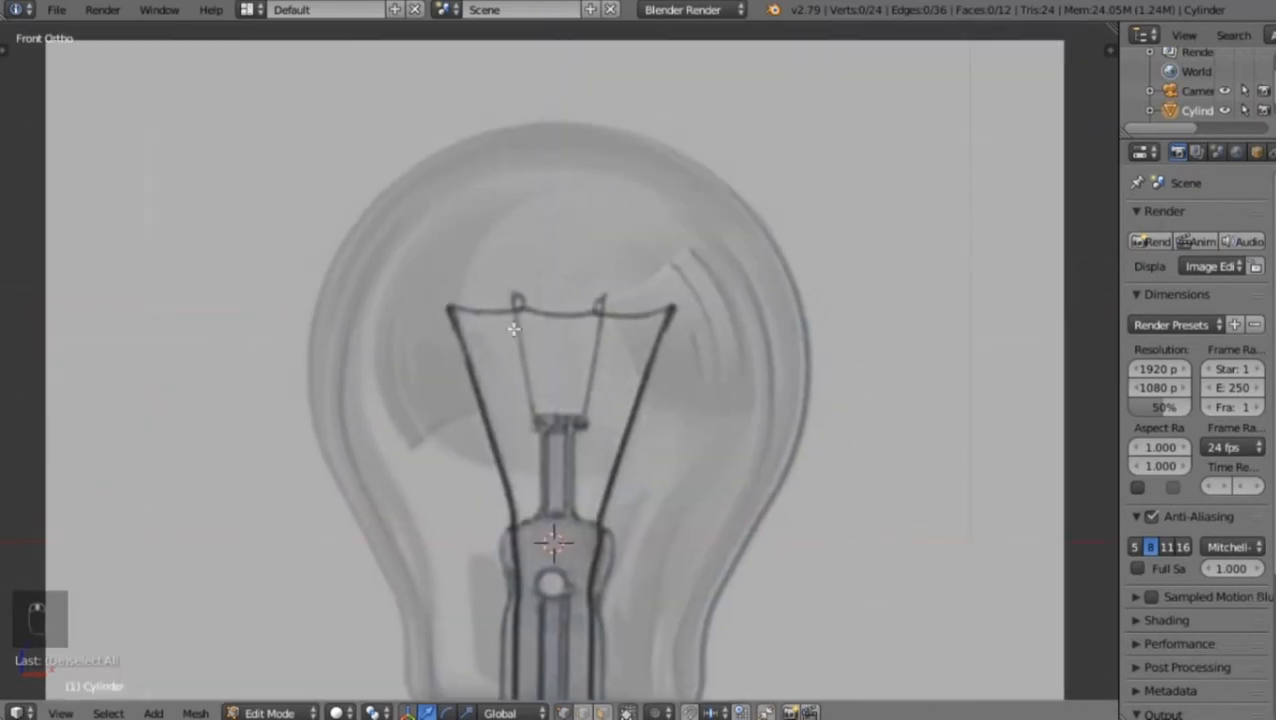
shift+middle_drag(569, 432, 557, 289)
scroll(563, 322, up, 4)
shift+middle_drag(539, 205, 574, 302)
shift+middle_drag(447, 273, 394, 371)
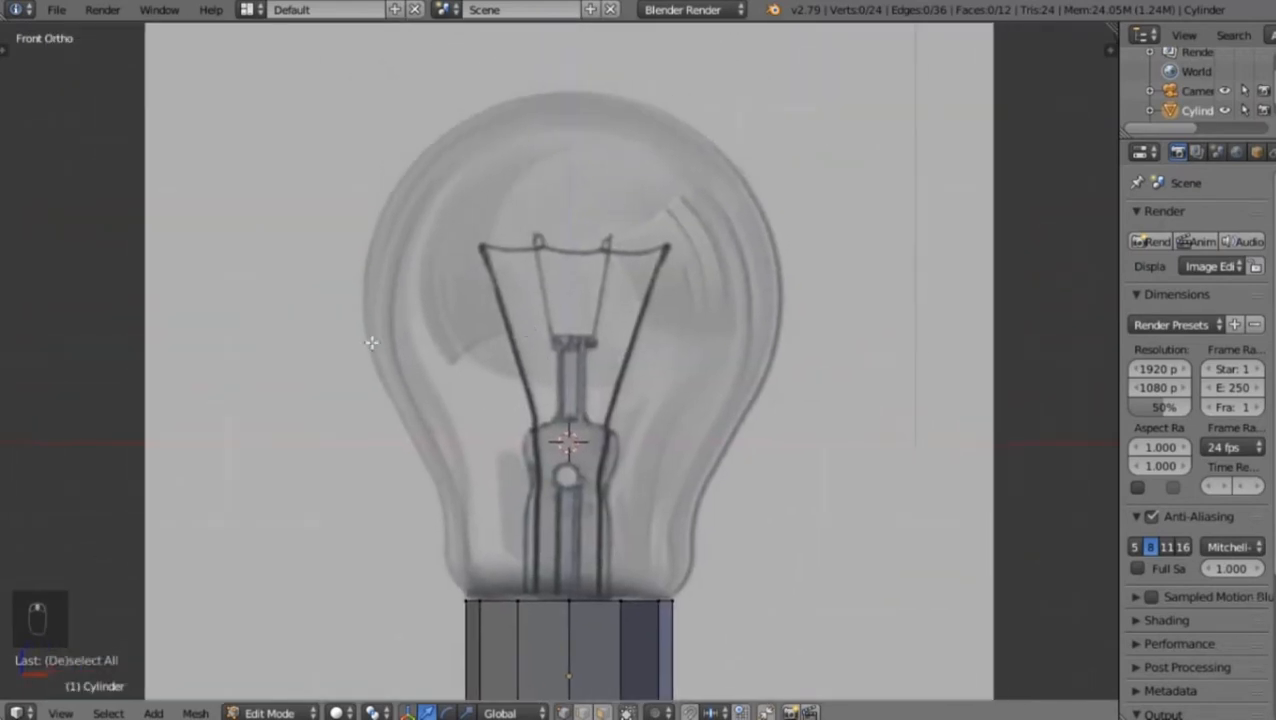
shift+middle_drag(634, 623, 634, 387)
shift+middle_drag(599, 245, 596, 205)
scroll(574, 374, up, 2)
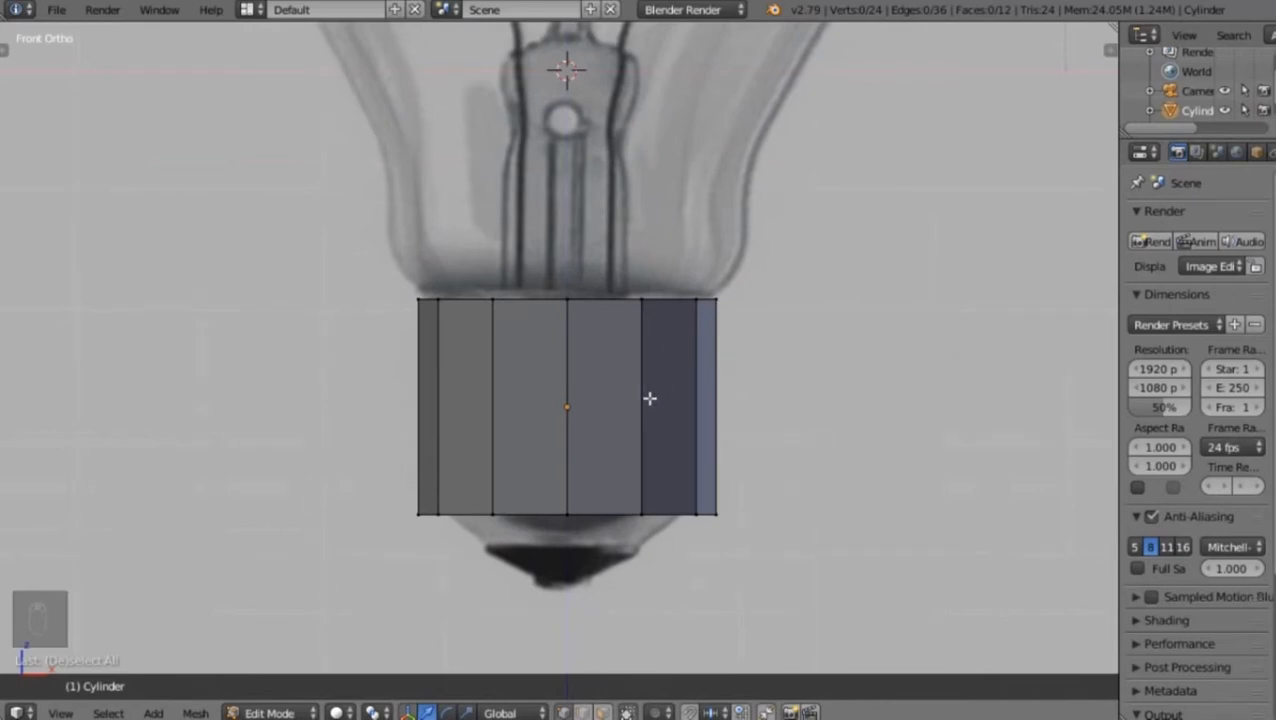
scroll(611, 395, up, 2)
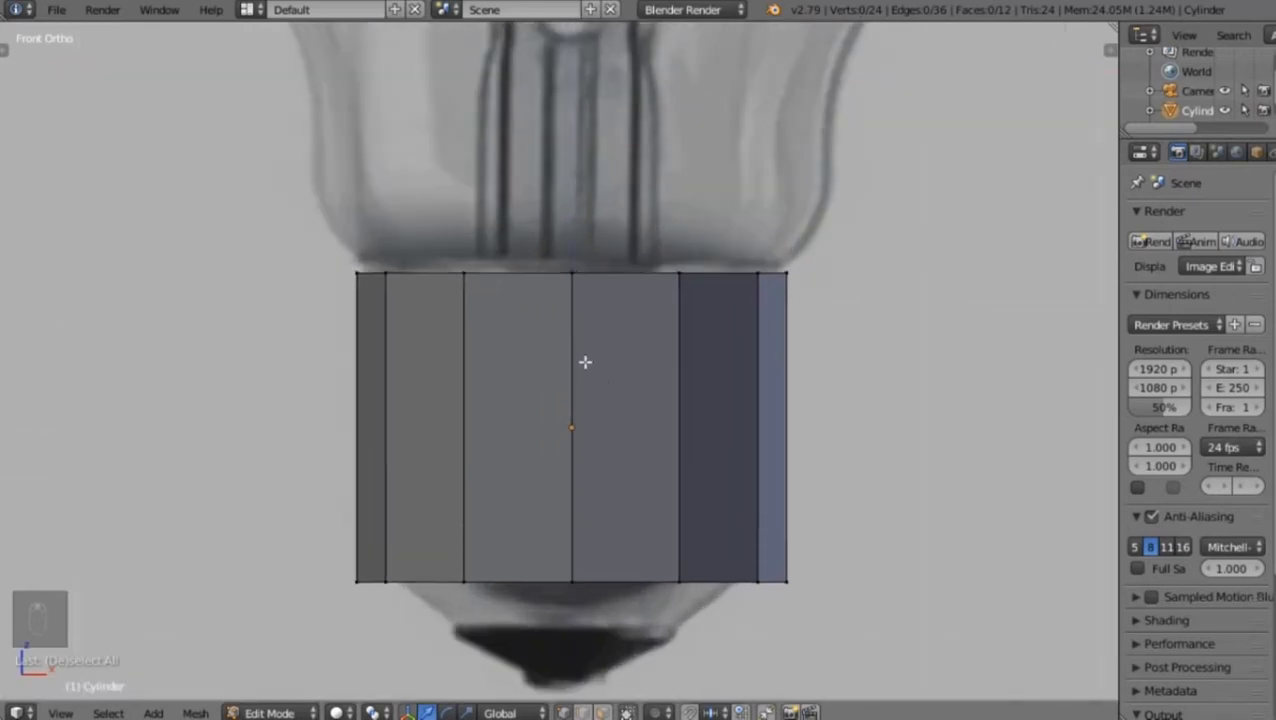
Show the mesh in wireframe and raise the cylinder's bottom edge loop about 0.3 along Z to the end of the screw threads
key(z)
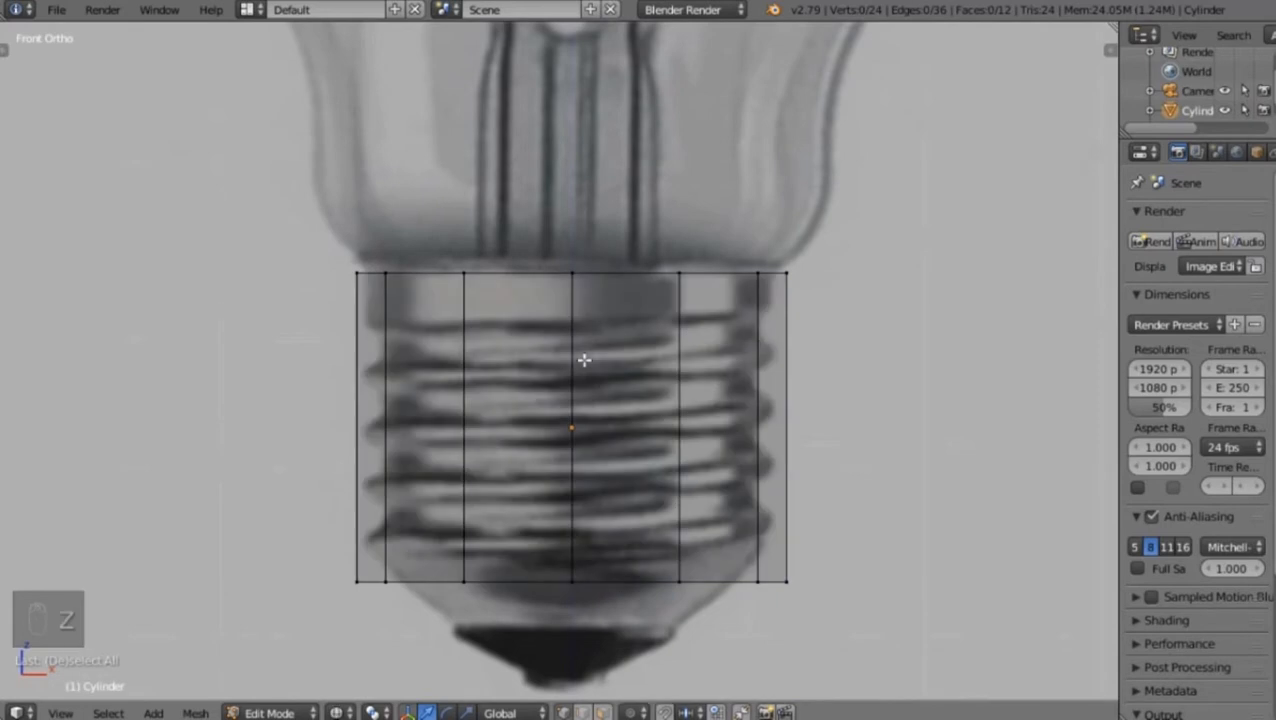
key(z)
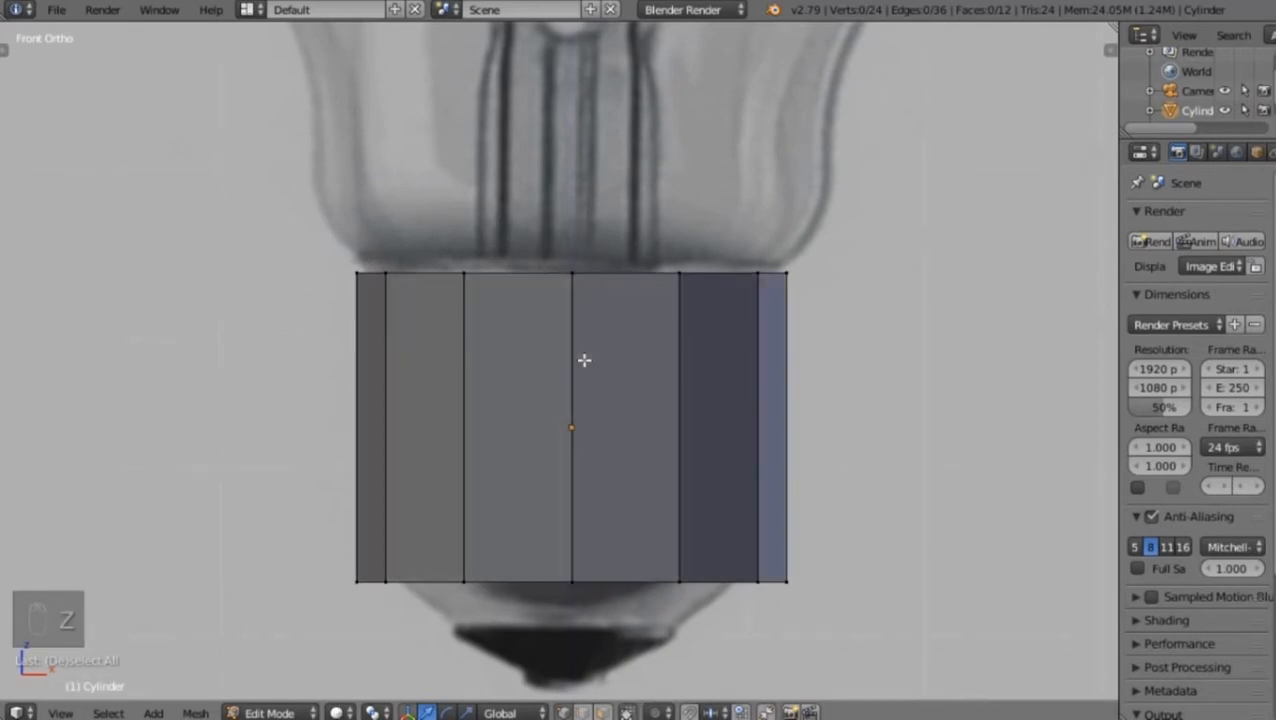
key(z)
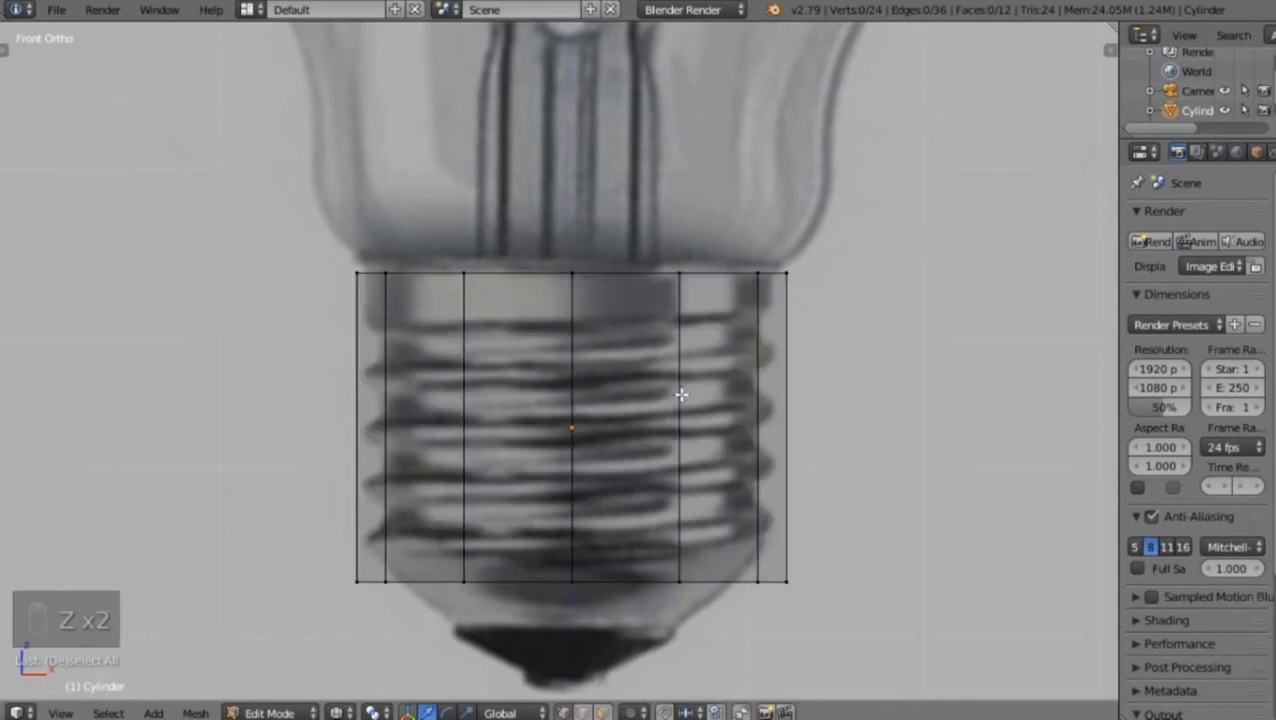
shift+middle_drag(655, 510, 591, 338)
scroll(640, 373, up, 2)
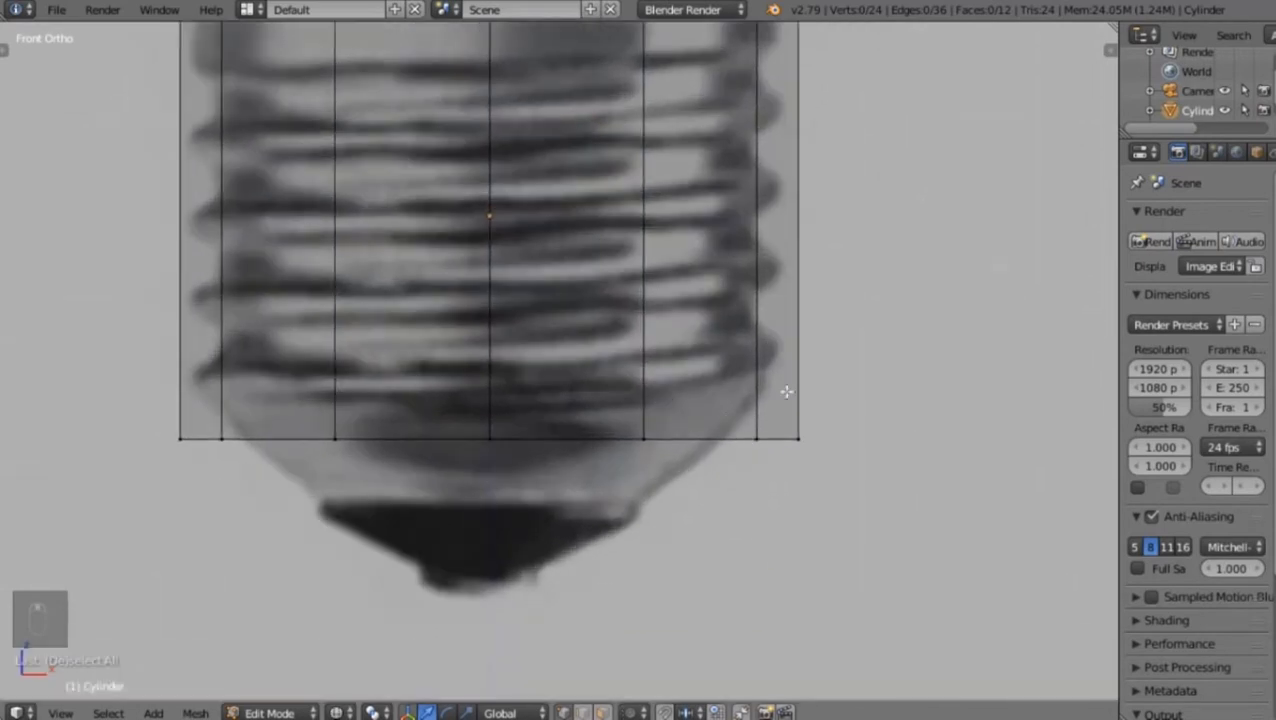
alt+right_click(690, 440)
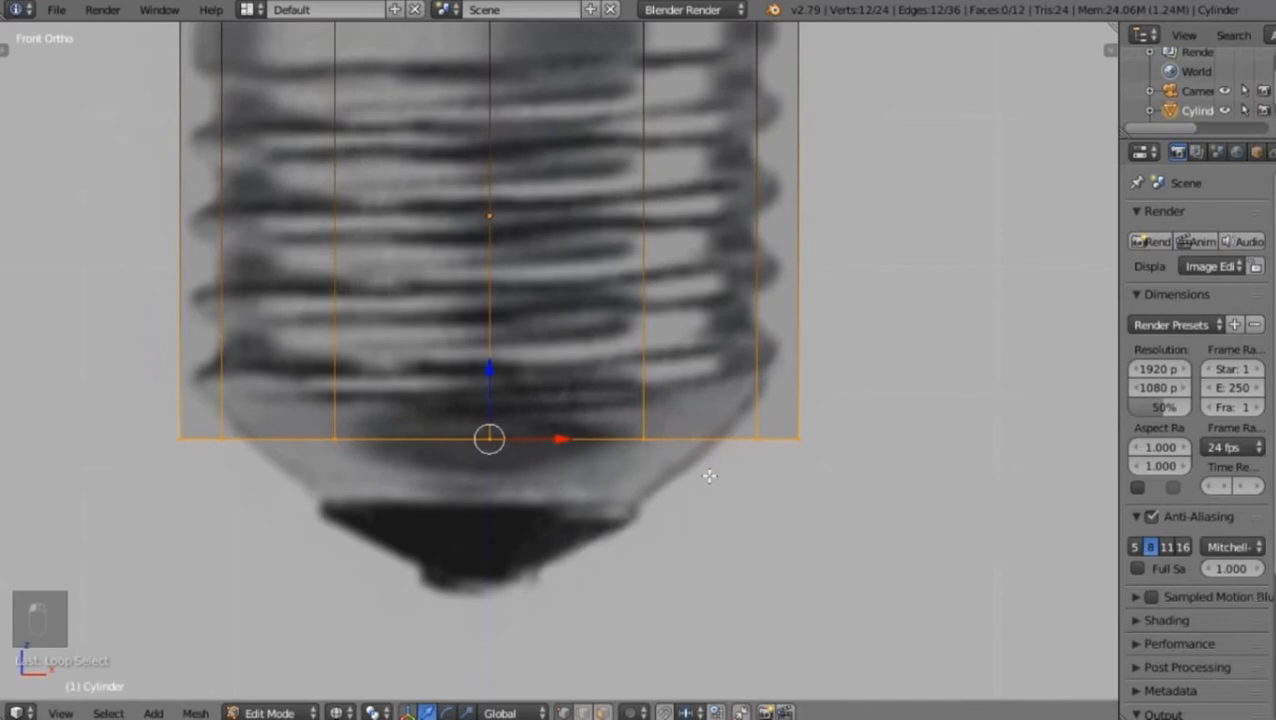
key(g)
key(z)
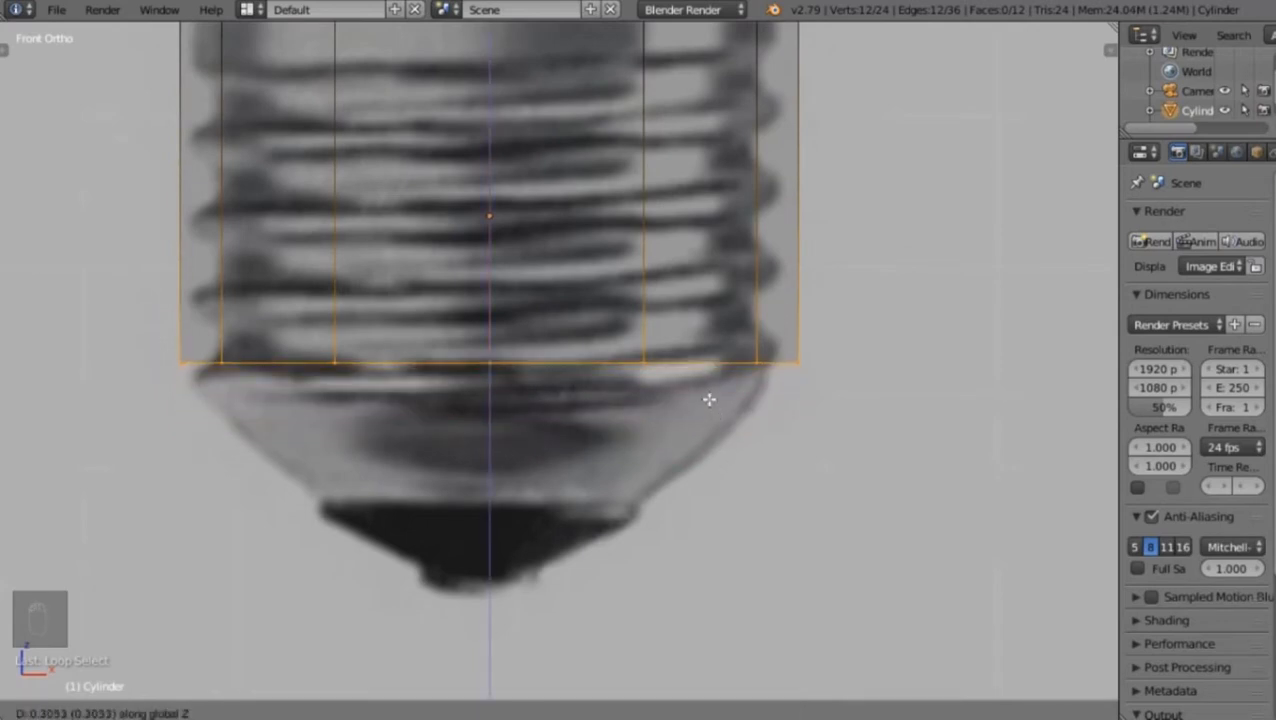
click(706, 401)
Extrude the bottom edge loop slightly downward along Z and scale it in a little to start the taper below the threads
shift+middle_drag(815, 448, 817, 367)
key(e)
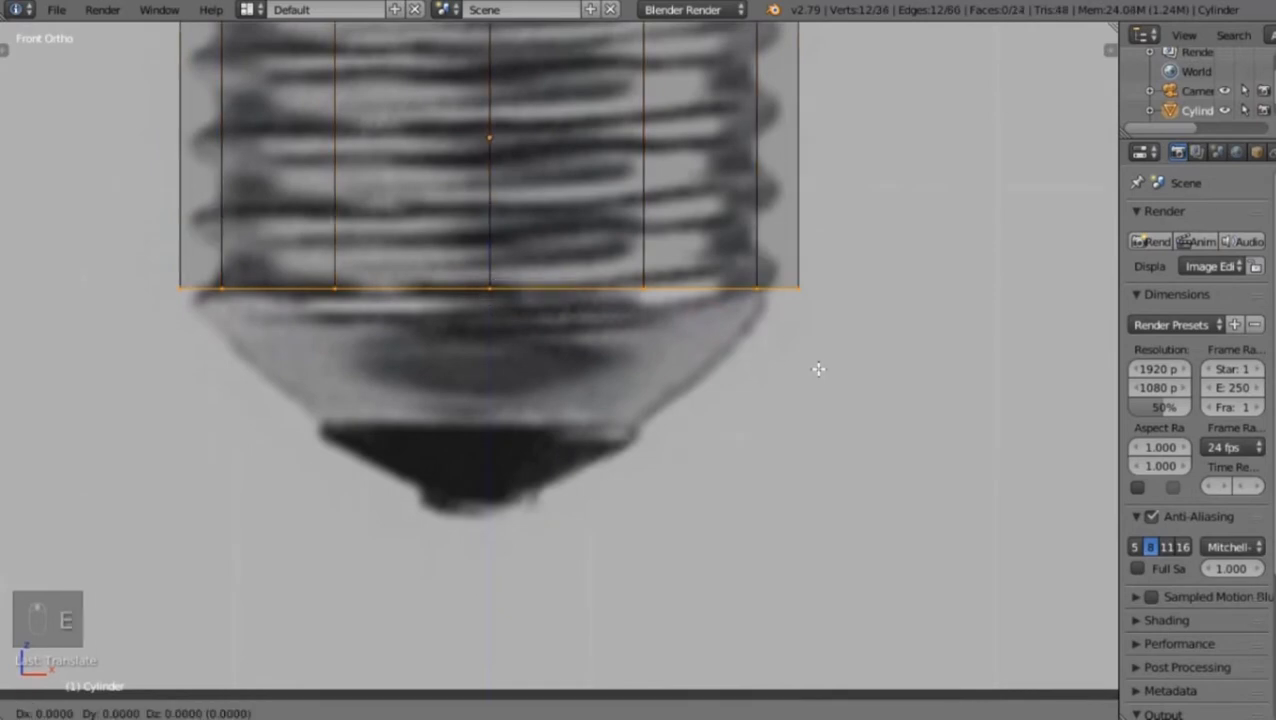
key(z)
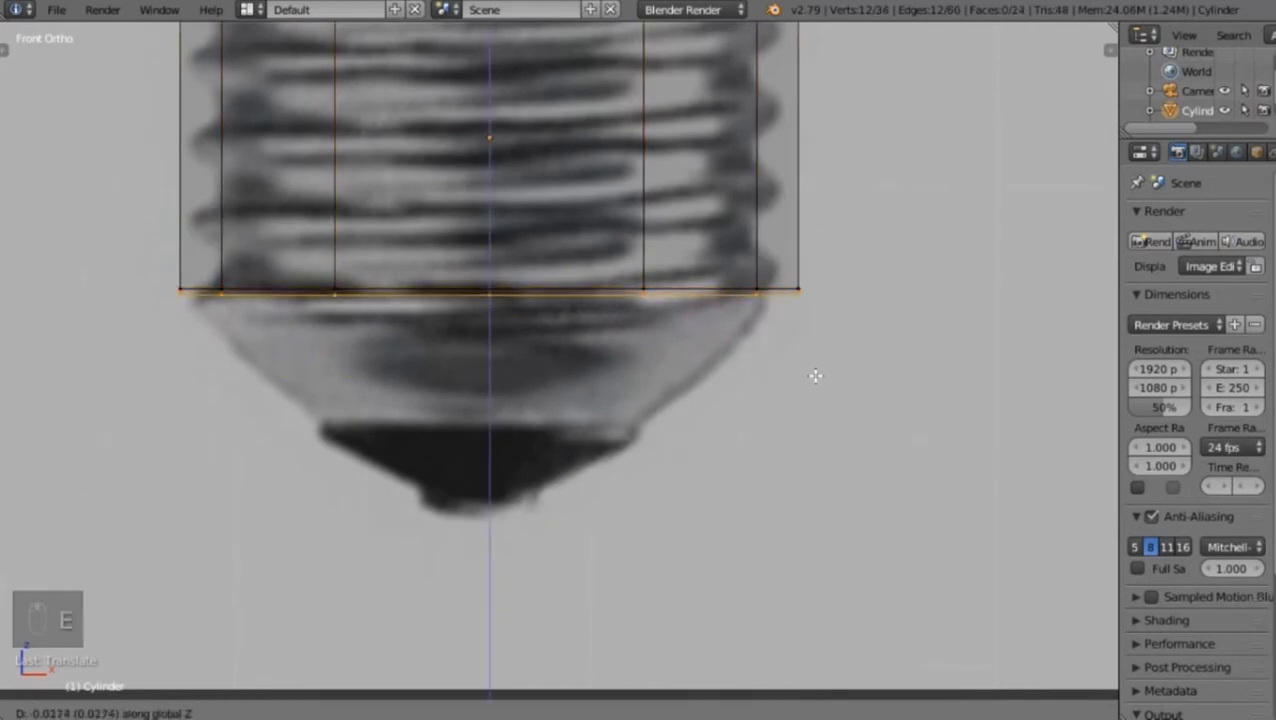
click(812, 381)
key(s)
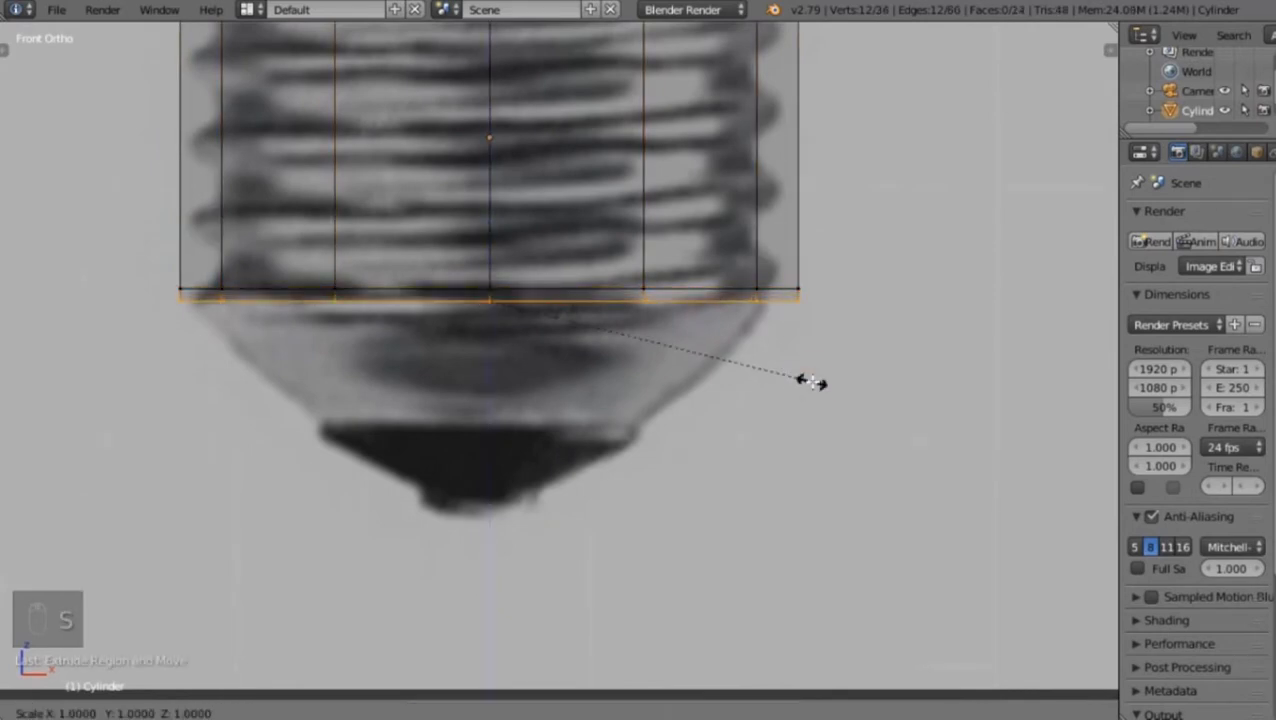
click(795, 382)
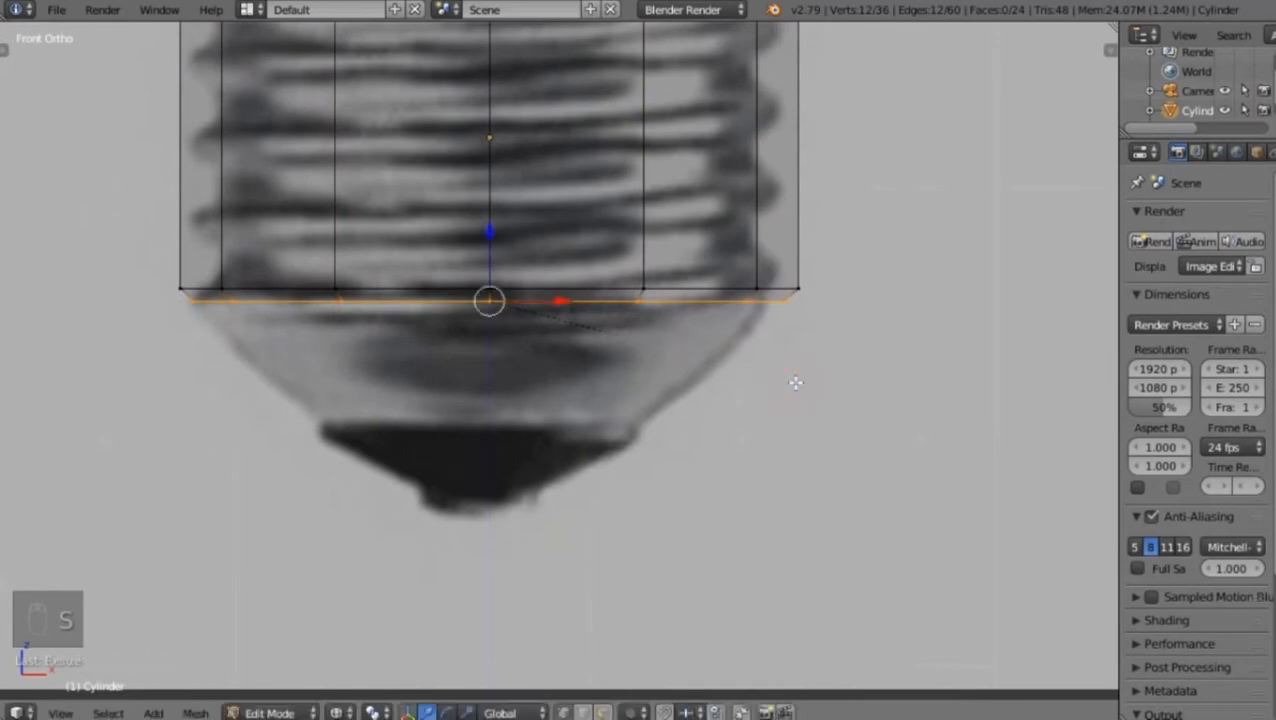
Extrude the loop down along Z to just above the black tip and scale it inward to follow the base's tapered outline
key(e)
key(z)
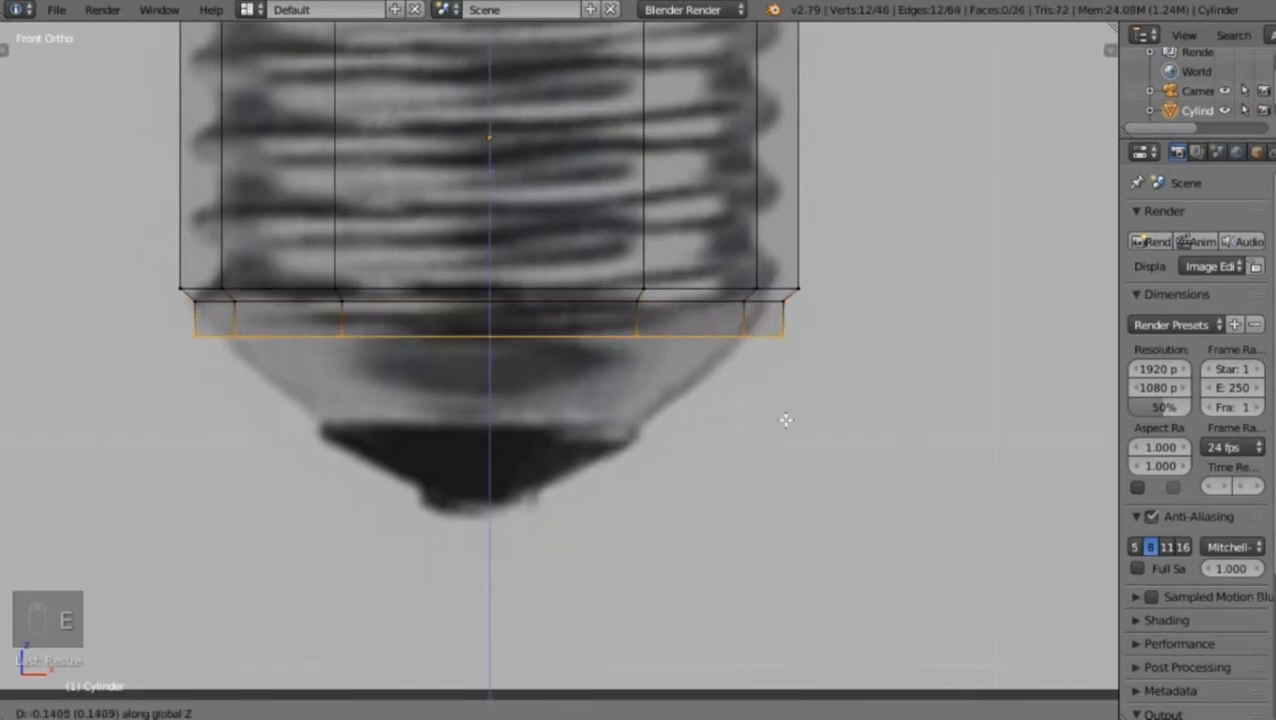
click(760, 502)
key(s)
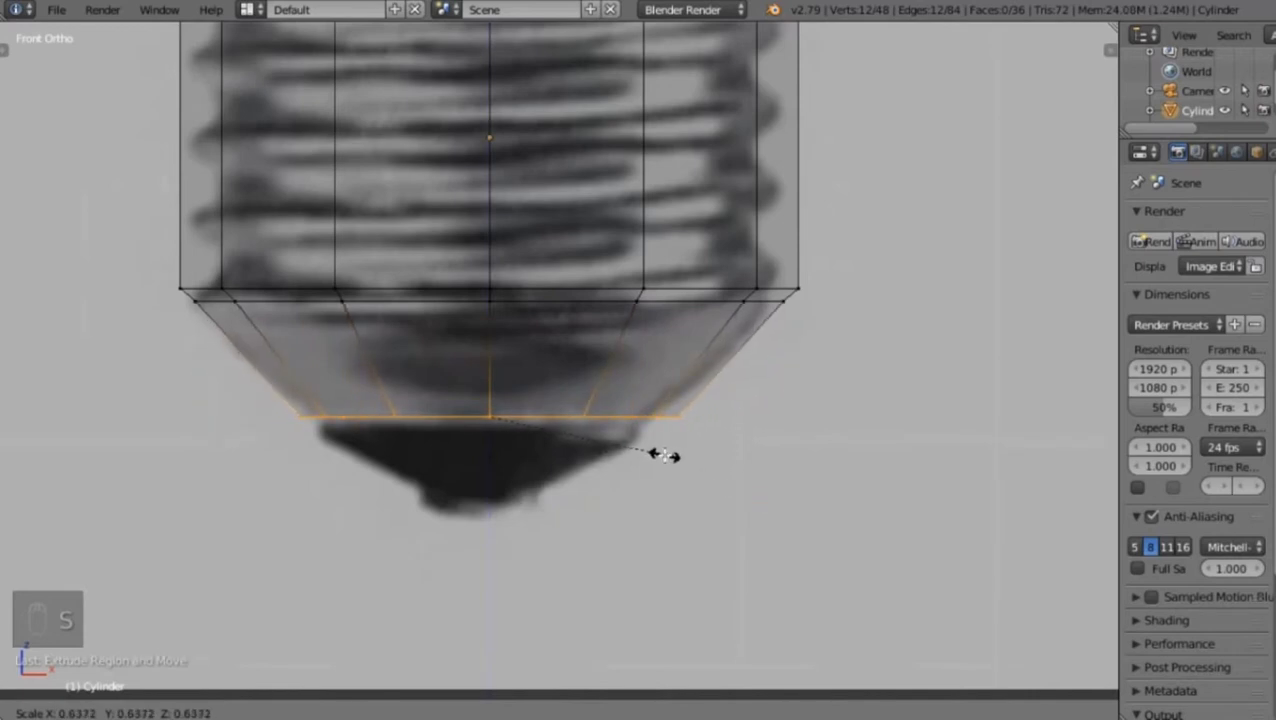
click(645, 452)
Lower the tapered loop along Z onto the black tip's upper edge and scale it to about 0.92 to fit its width
scroll(680, 420, up, 3)
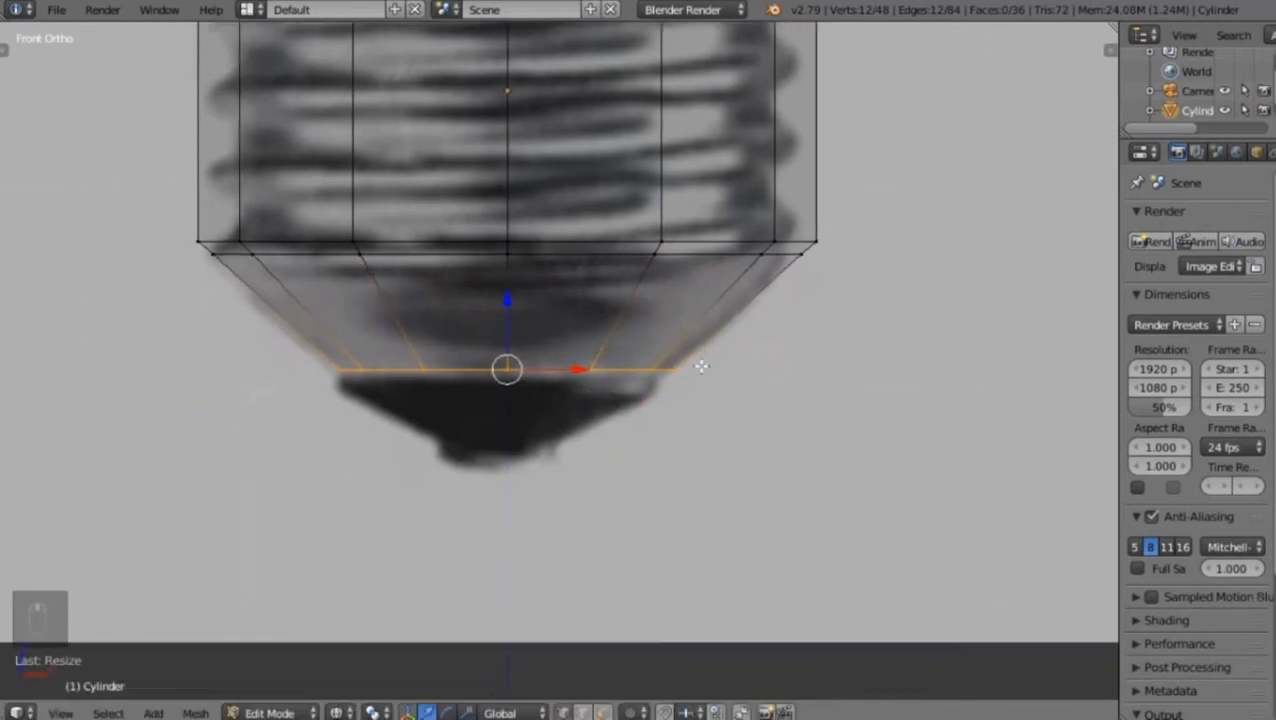
key(g)
key(z)
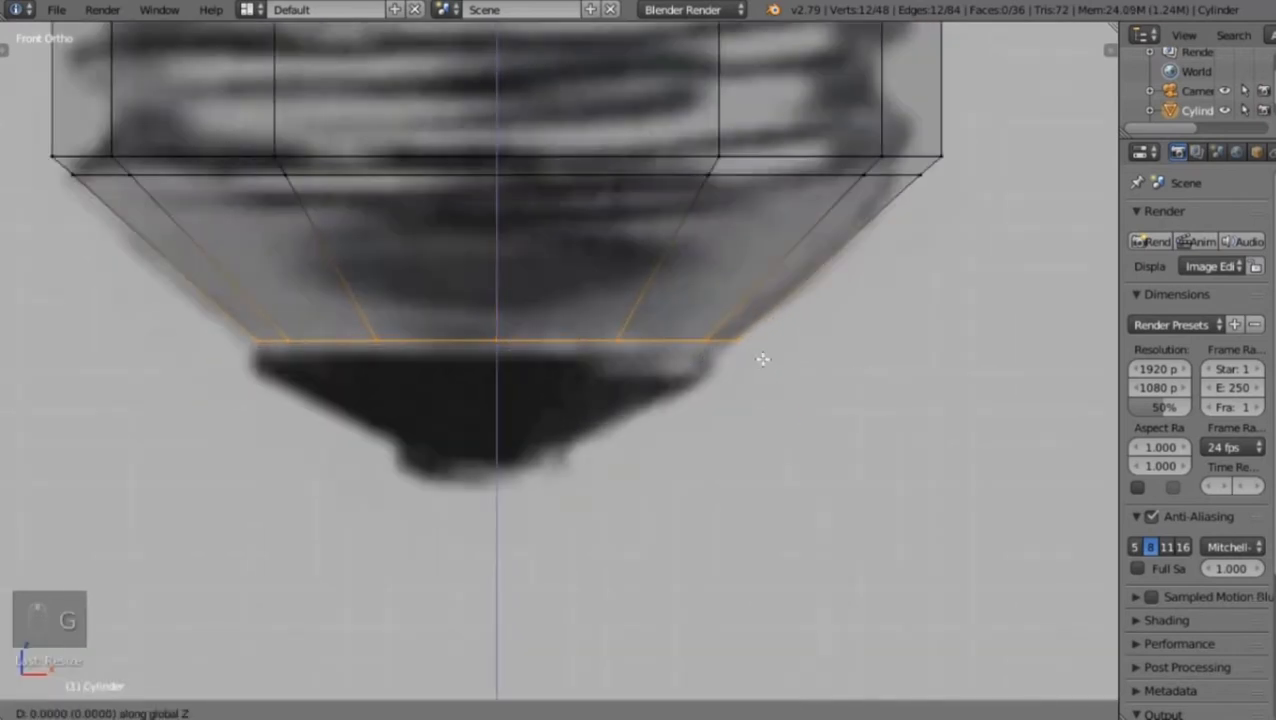
click(757, 372)
key(s)
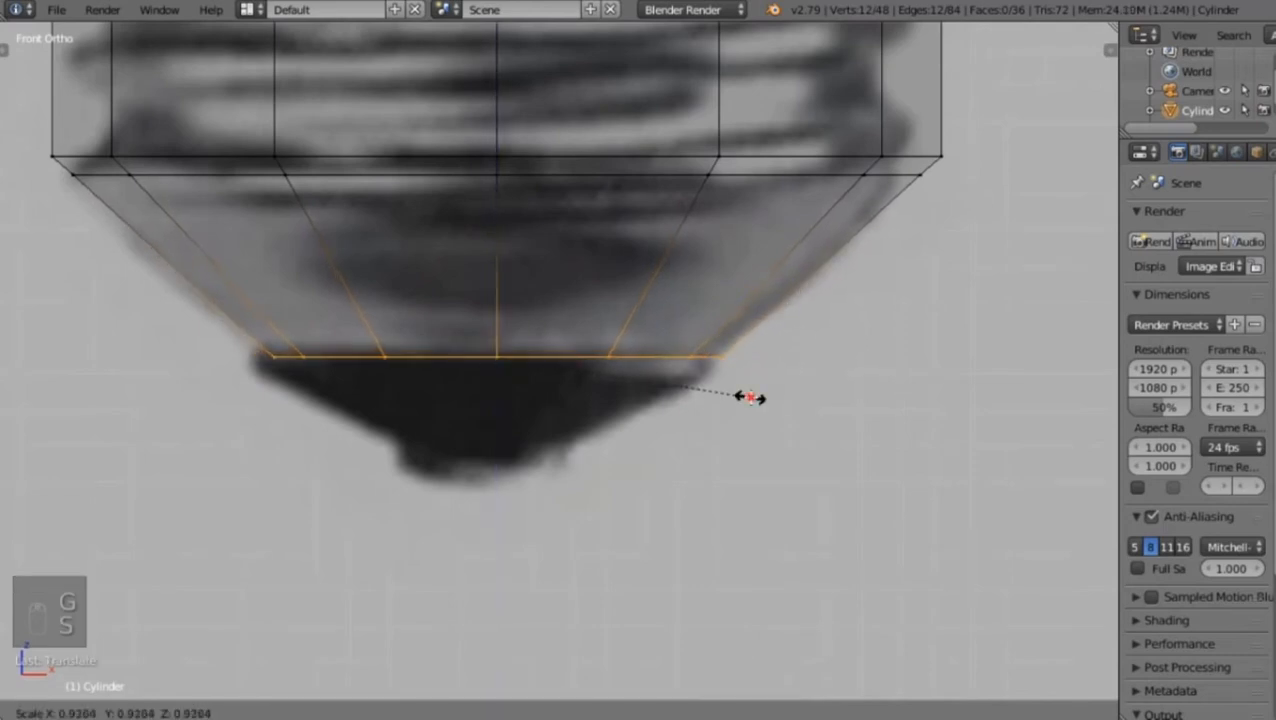
click(749, 397)
Extrude a short vertical band straight down along Z for the rim of the black tip
key(e)
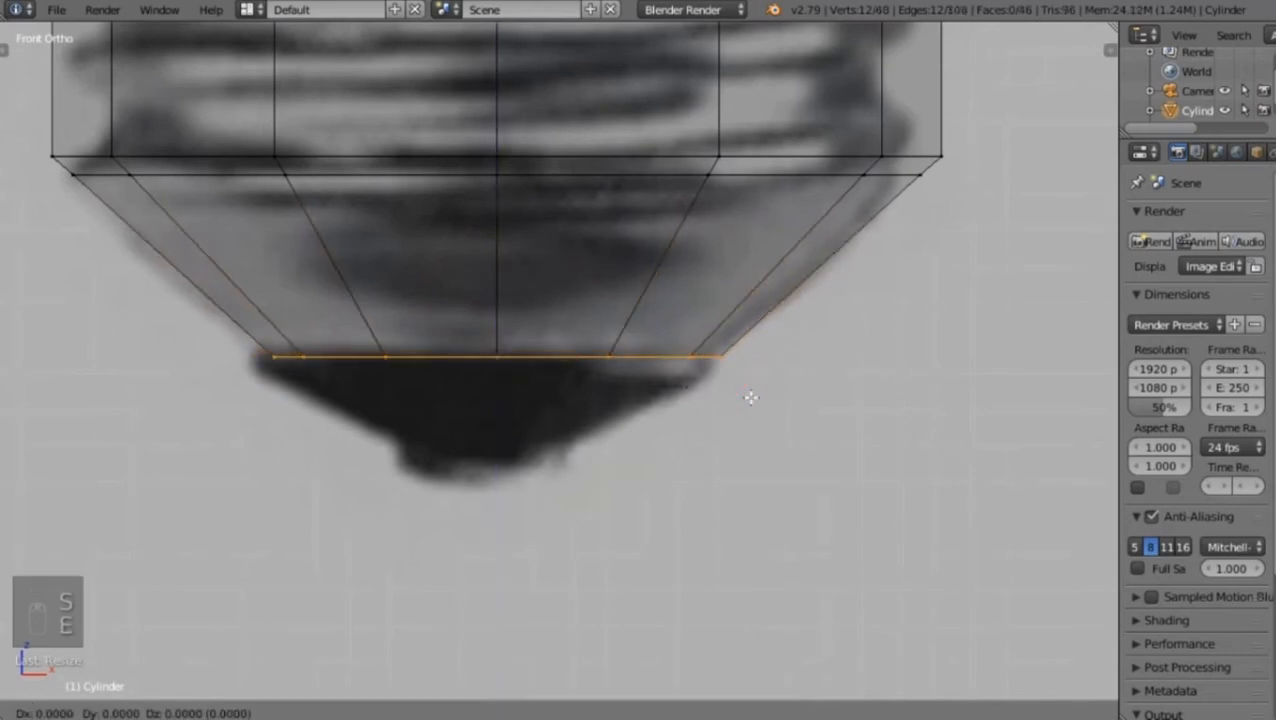
key(z)
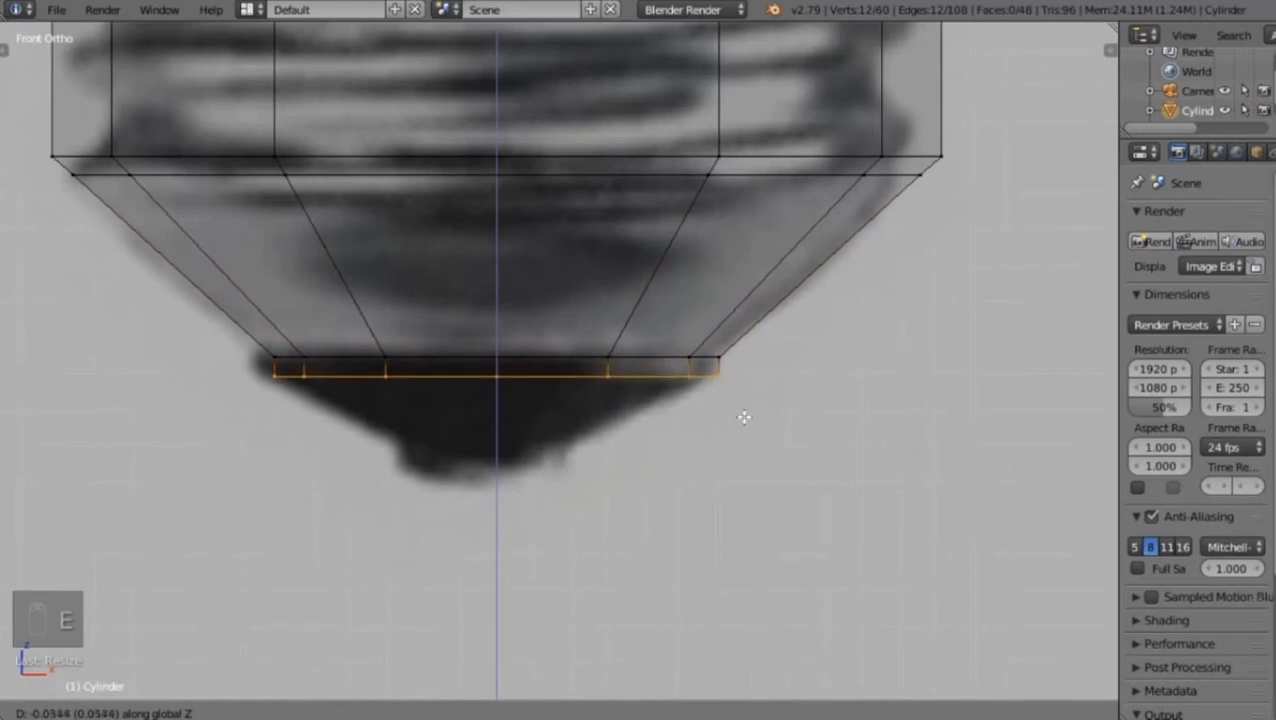
click(740, 420)
Extrude the rim's lower loop down along Z and scale it to about 0.6 to follow the black tip's slope
shift+middle_drag(757, 460, 762, 365)
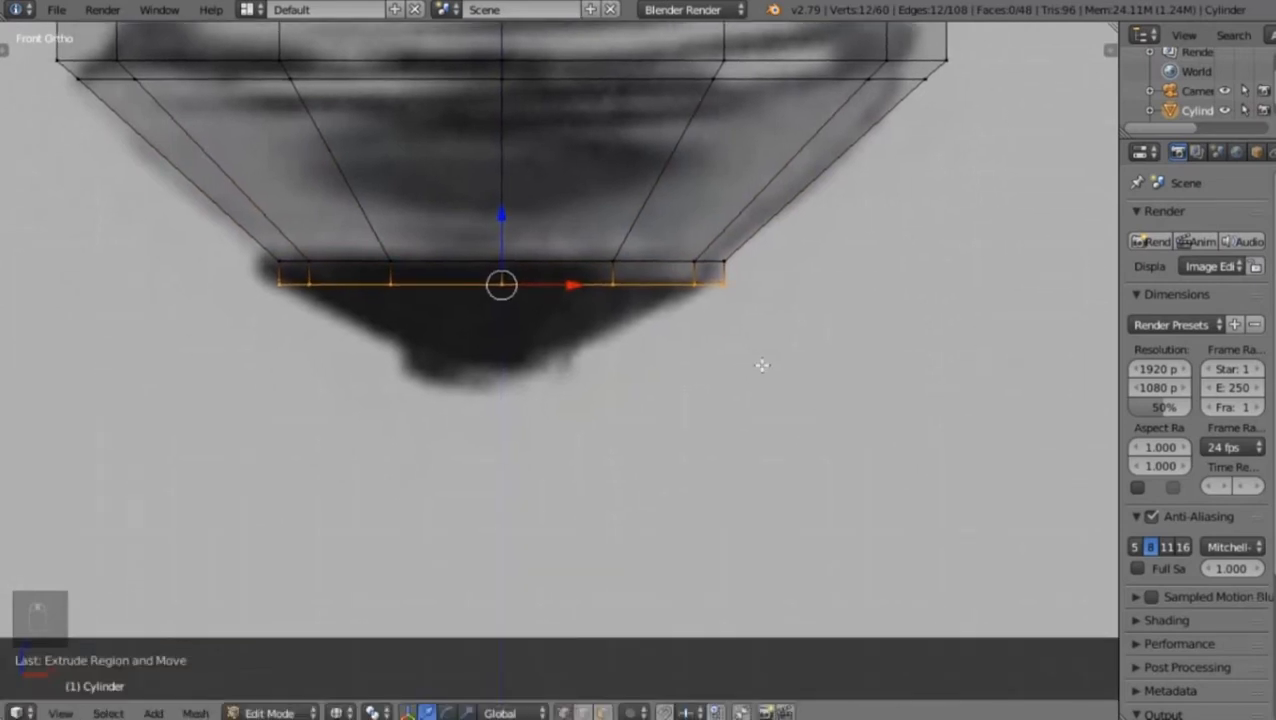
key(e)
key(z)
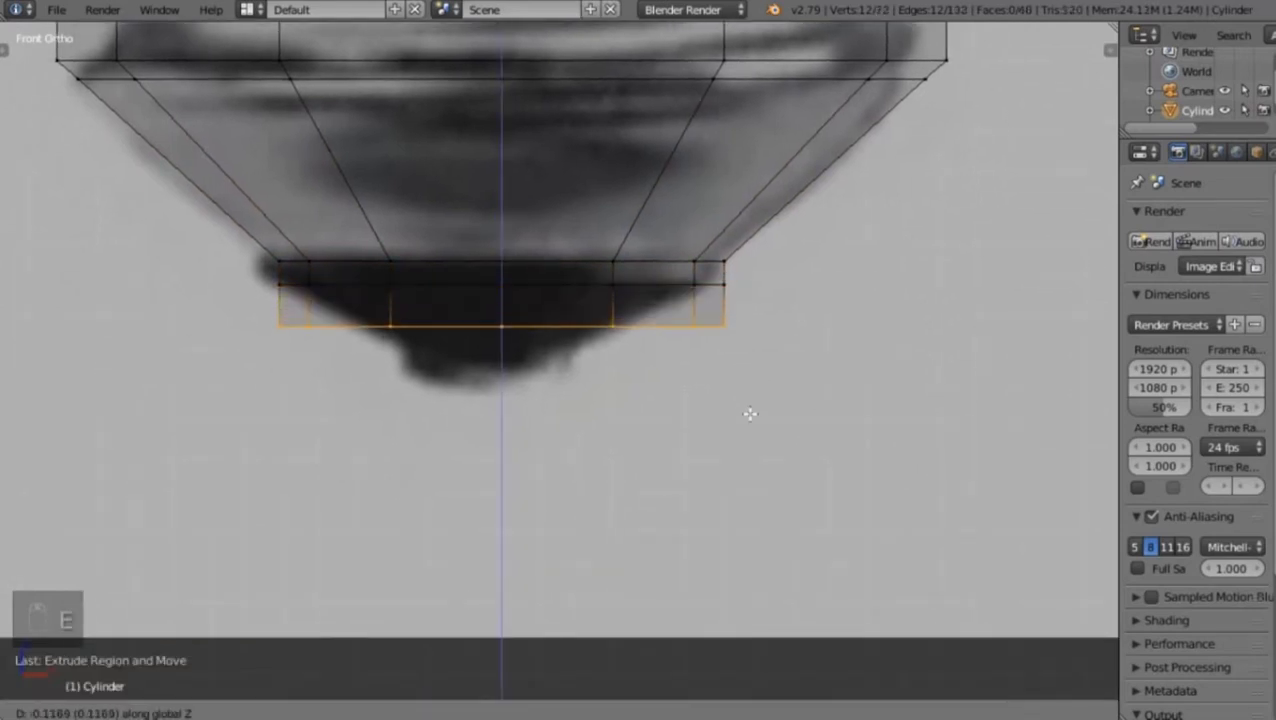
click(750, 421)
key(s)
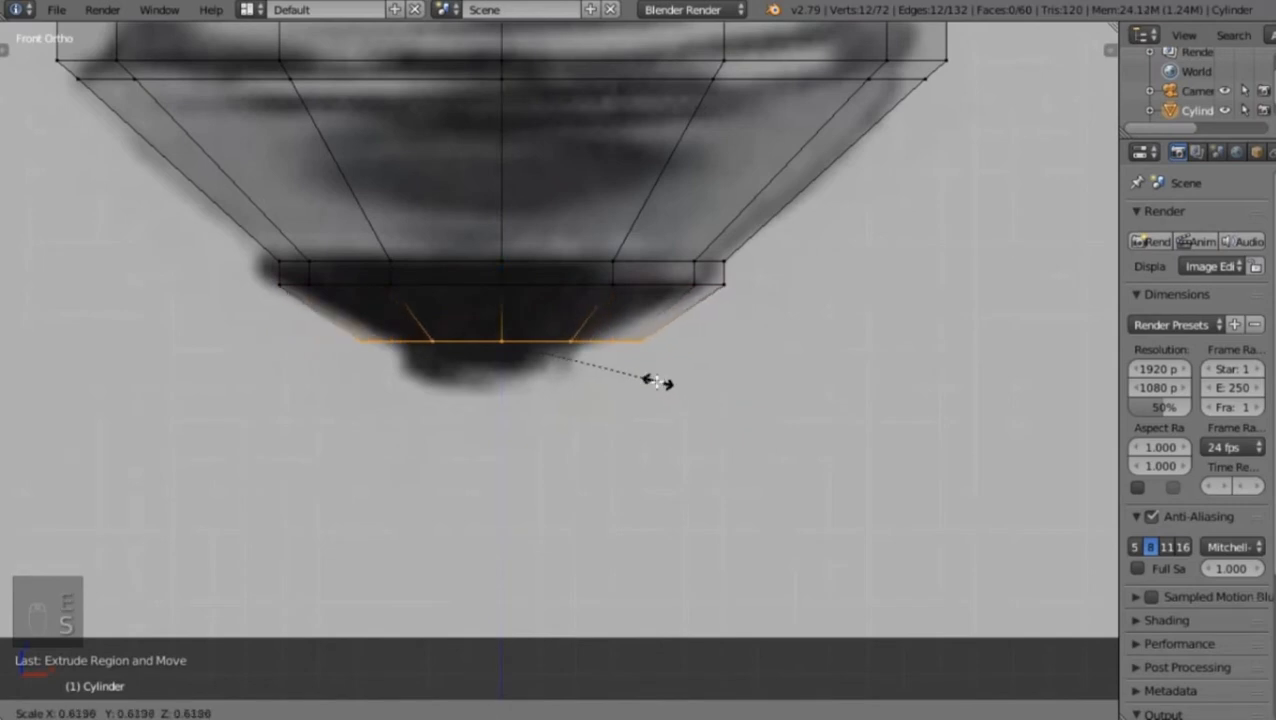
click(649, 380)
Extrude the lowest loop straight down along Z to the end of the black tip to form the contact nub
shift+middle_drag(649, 380, 683, 370)
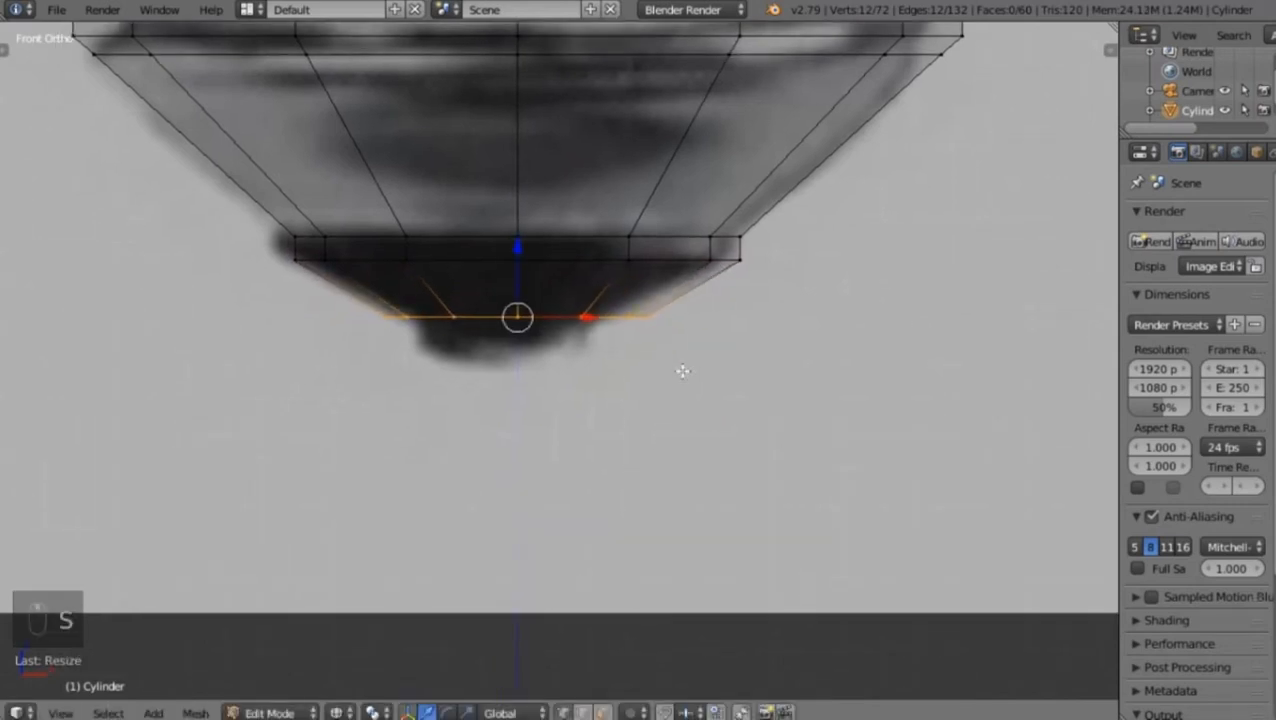
key(e)
key(z)
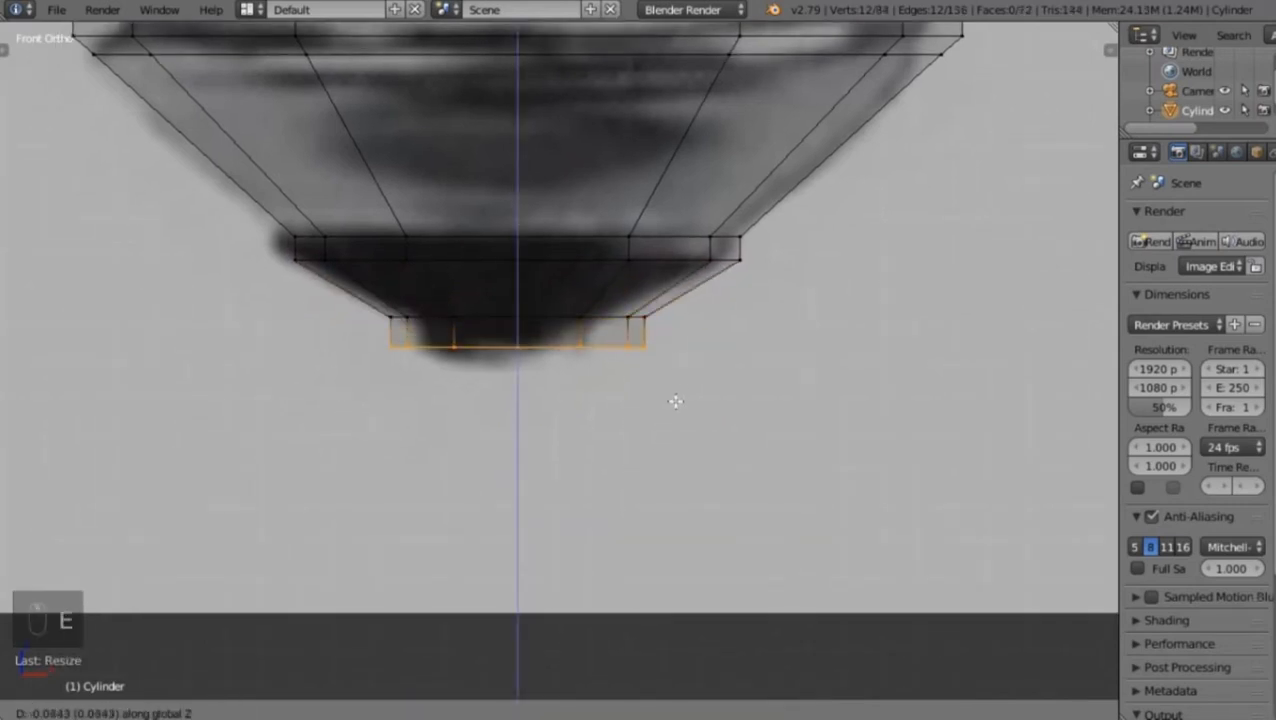
click(671, 413)
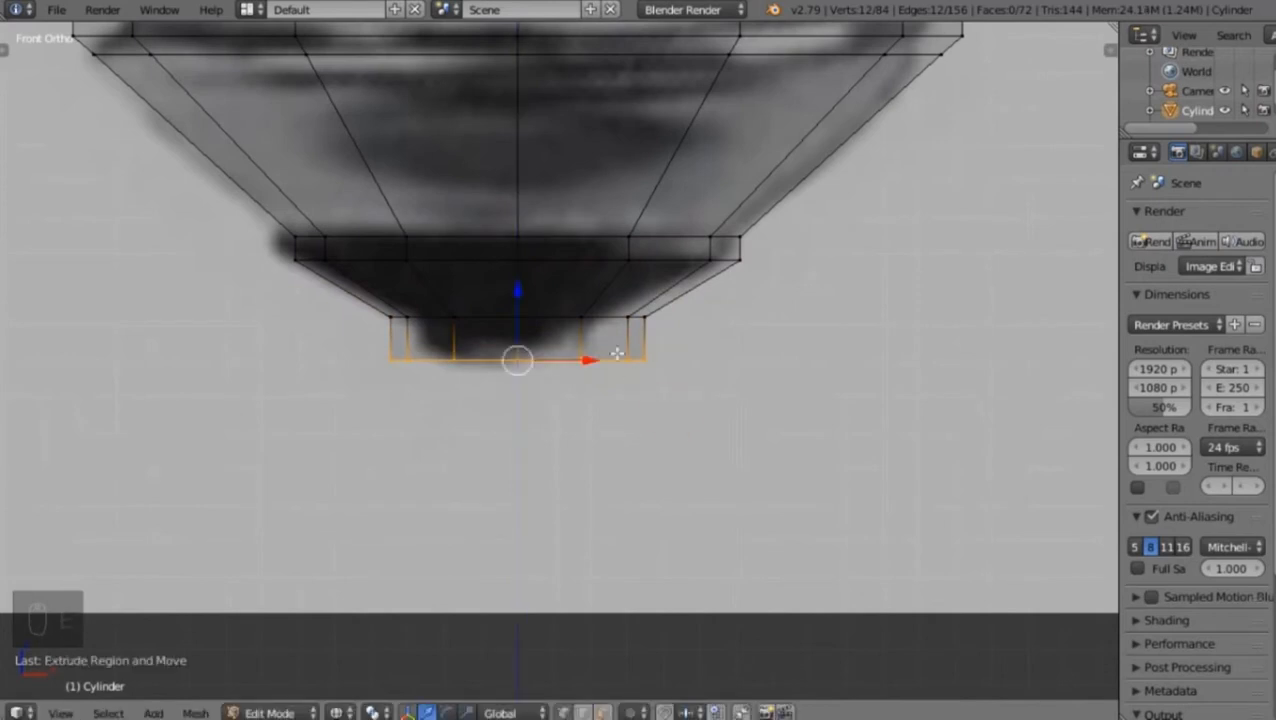
Narrow the contact nub by scaling its upper edge loop slightly inward and its lower edge loop to about 0.81
alt+right_click(609, 321)
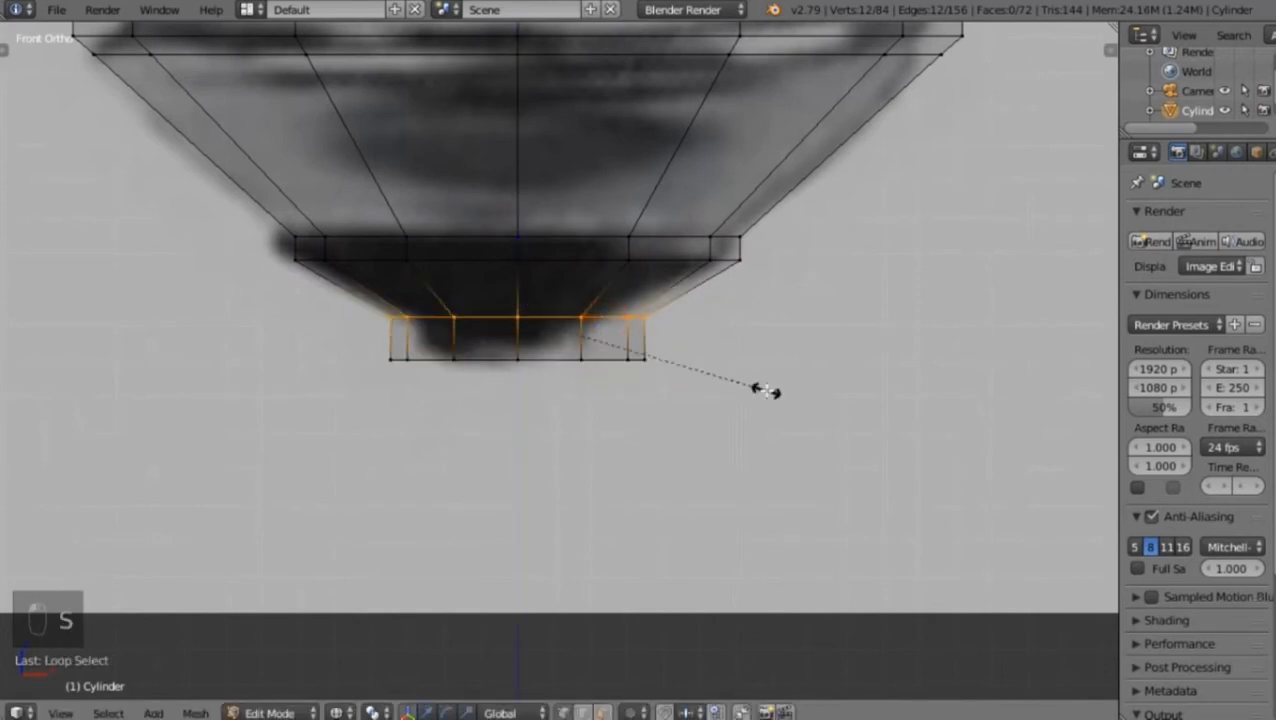
key(s)
click(720, 386)
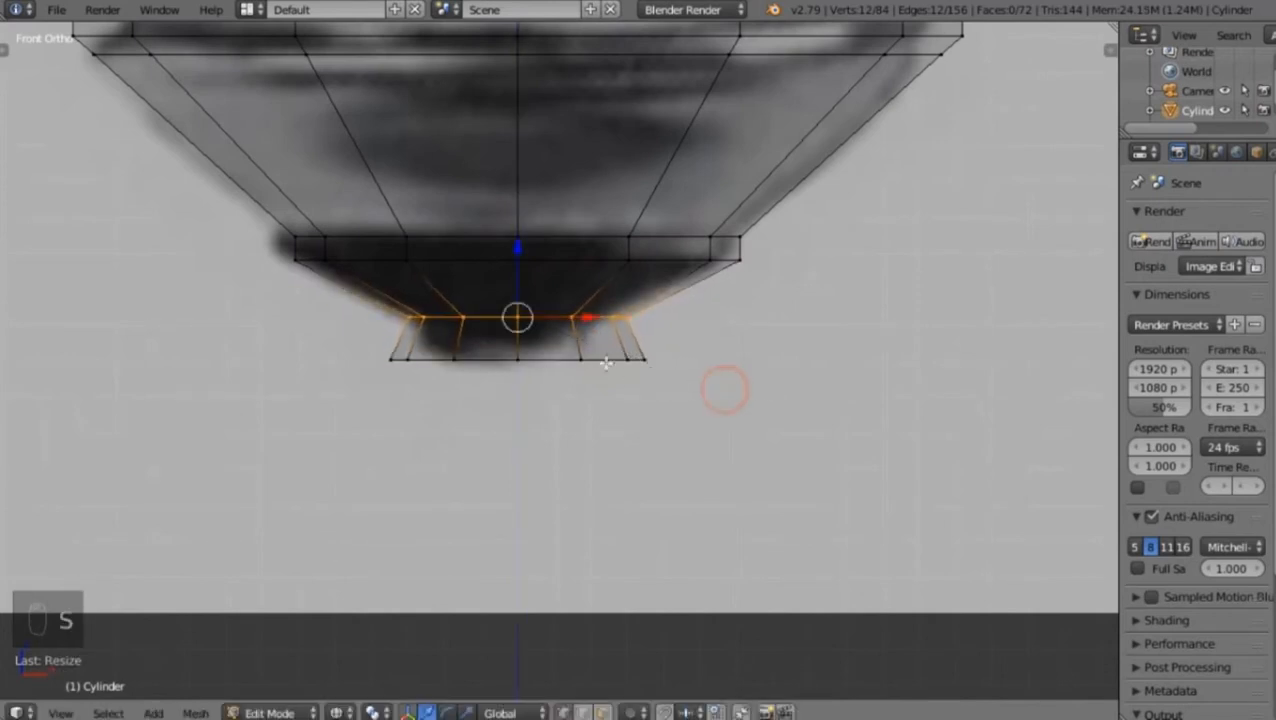
alt+right_click(600, 358)
key(s)
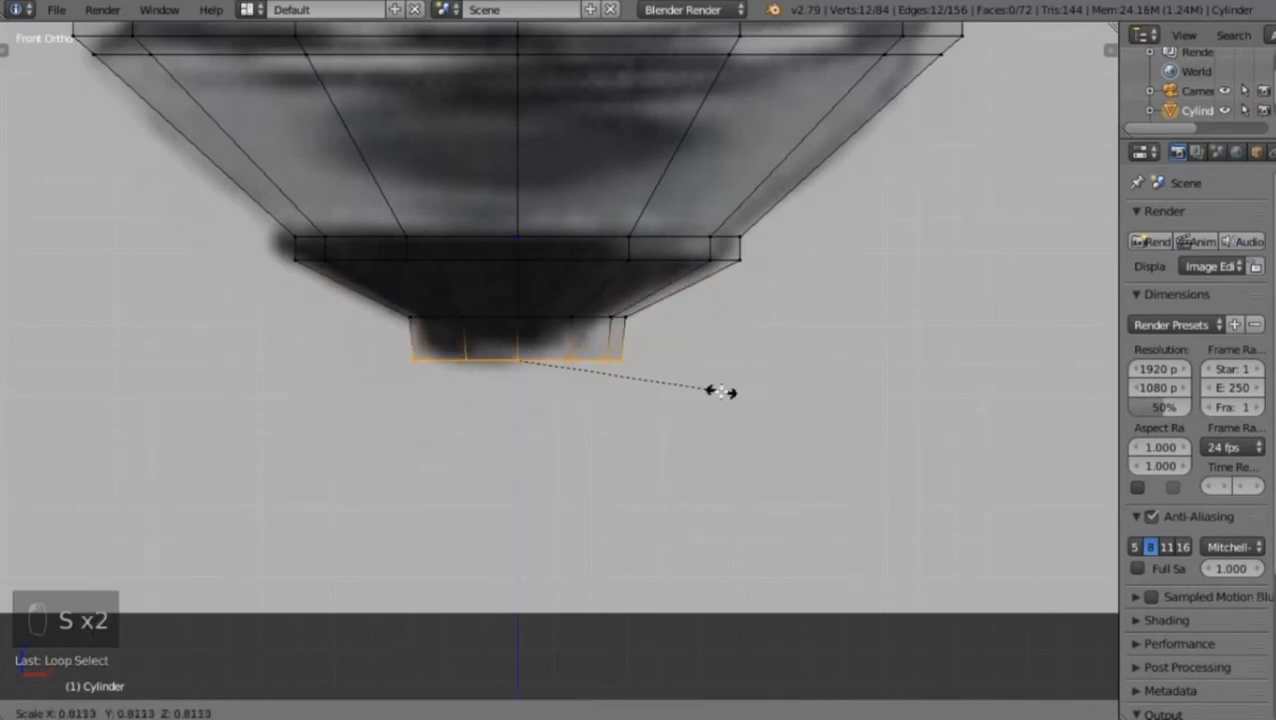
click(723, 389)
Close the underside of the contact nub by extruding its open edge inward as two smaller rings and filling the remaining hole with a face
scroll(700, 391, down, 5)
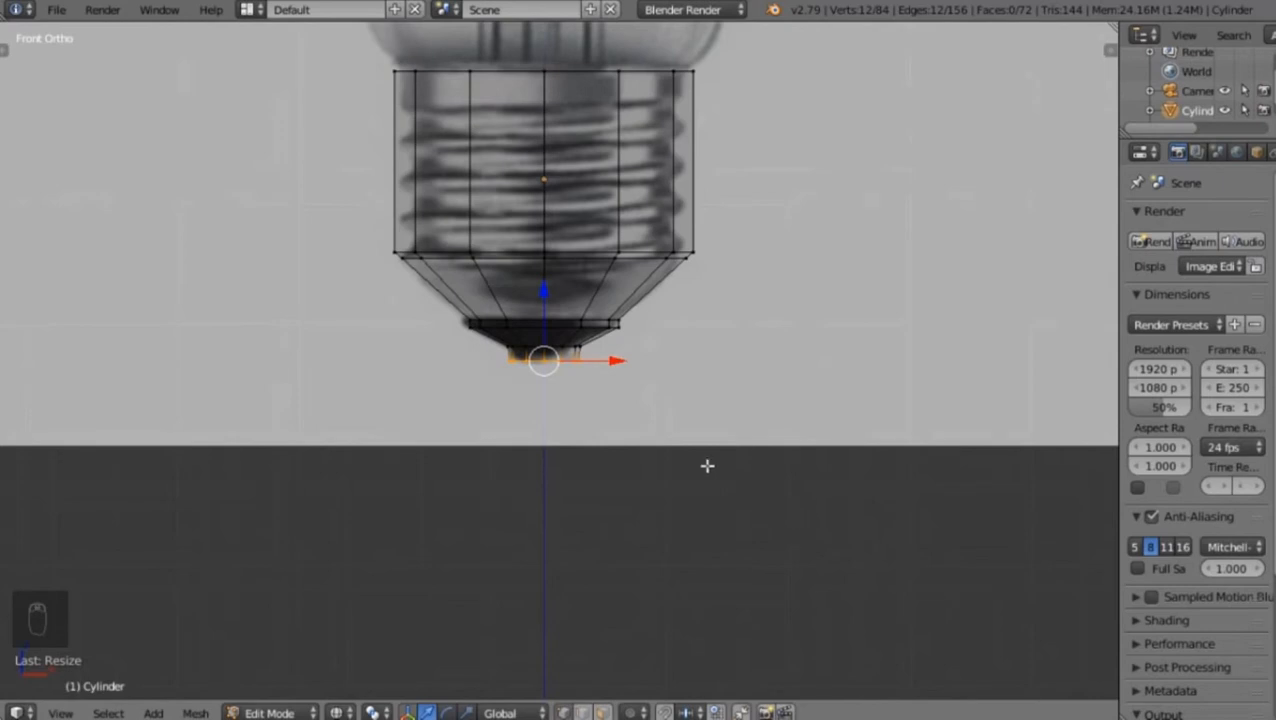
middle_drag(696, 476, 592, 135)
scroll(649, 390, up, 8)
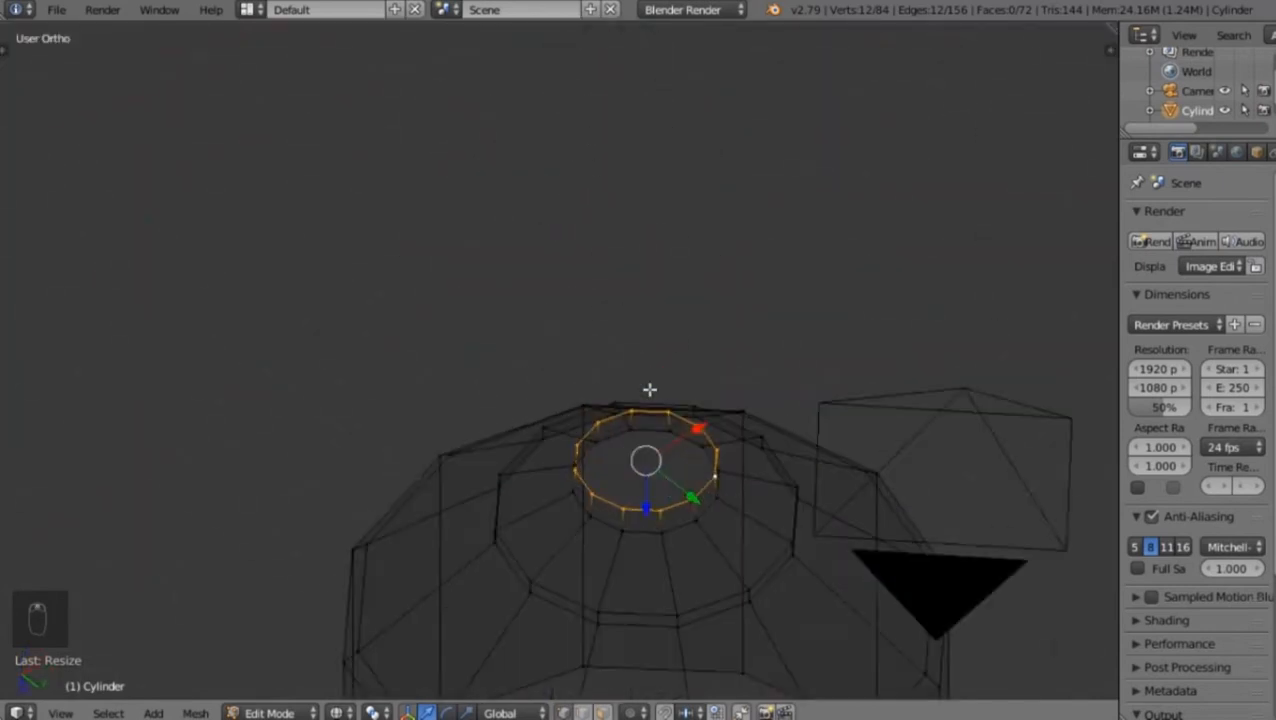
key(e)
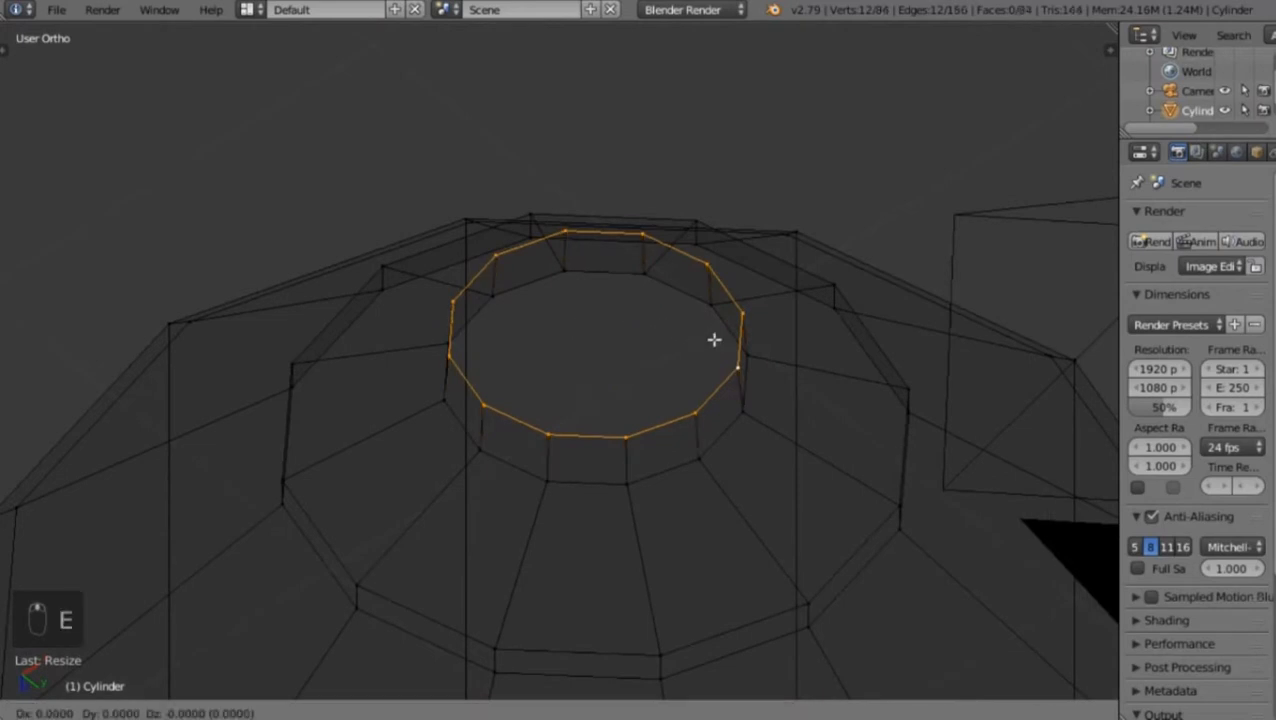
key(s)
click(665, 325)
key(e)
key(s)
click(627, 322)
scroll(729, 320, up, 5)
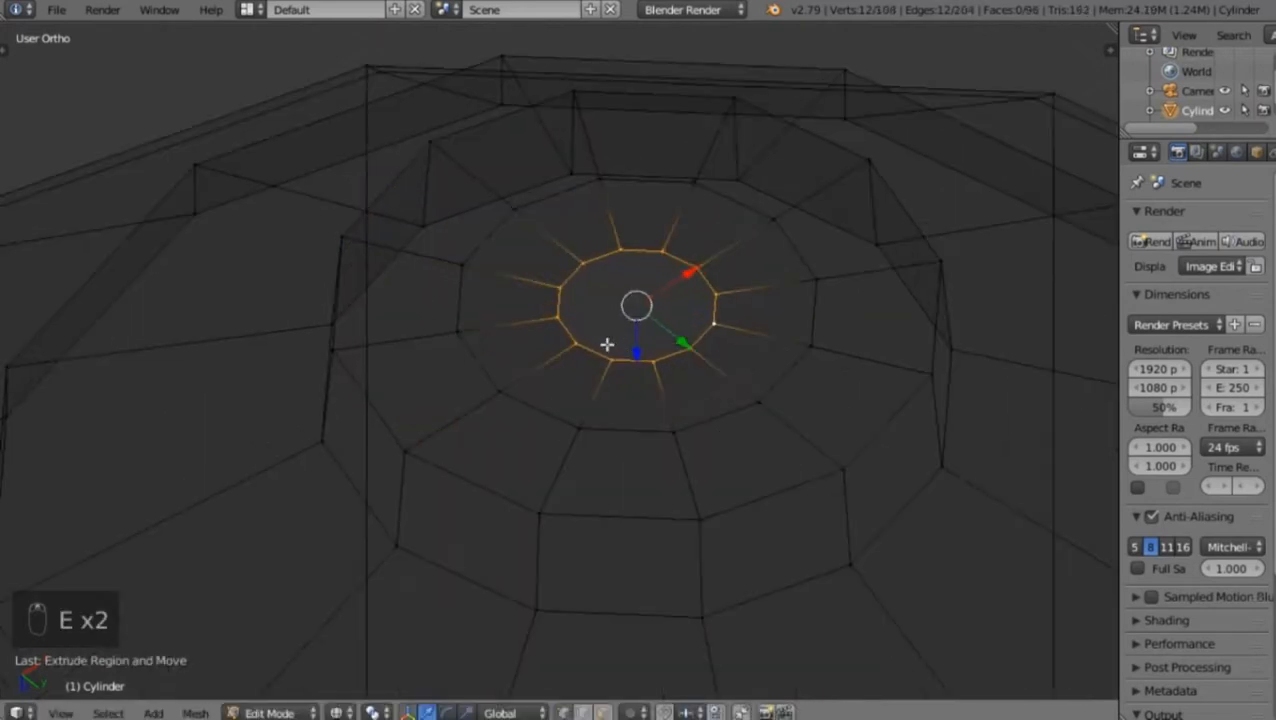
key(f)
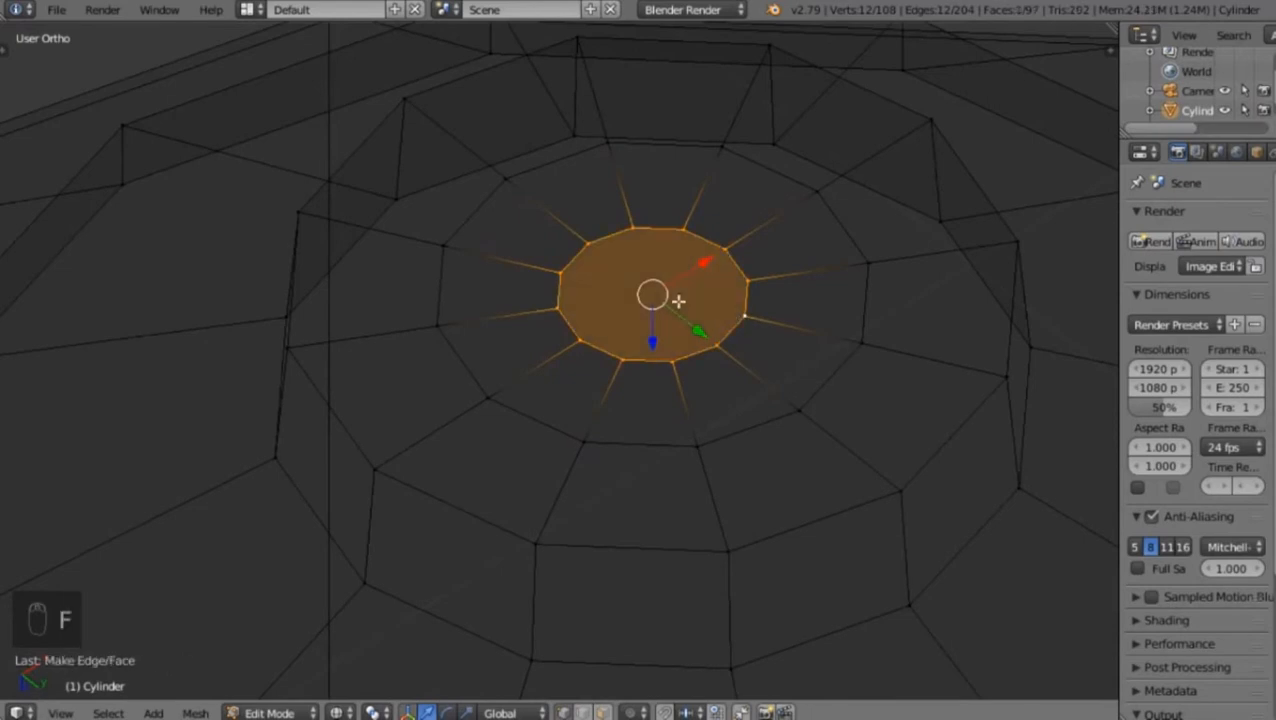
Return the mesh to solid shading, deselect everything and check the finished base shape in front view
key(KP_1)
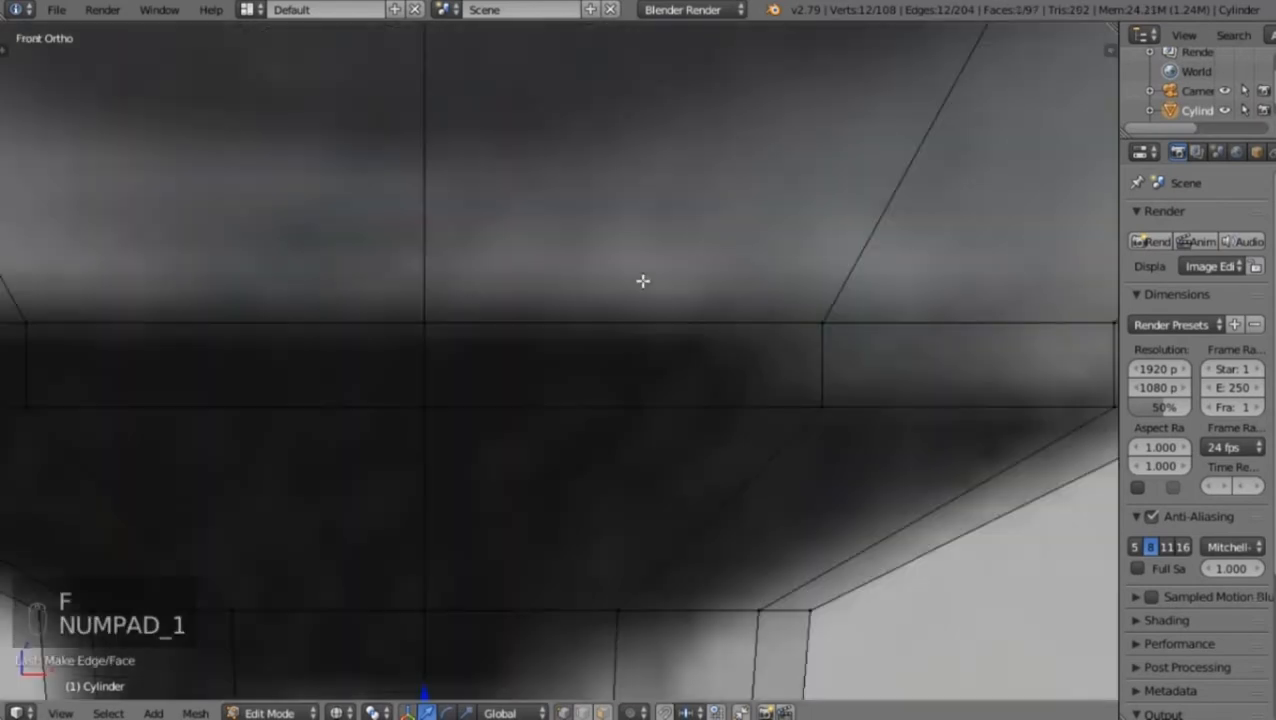
scroll(632, 280, down, 5)
scroll(614, 320, down, 2)
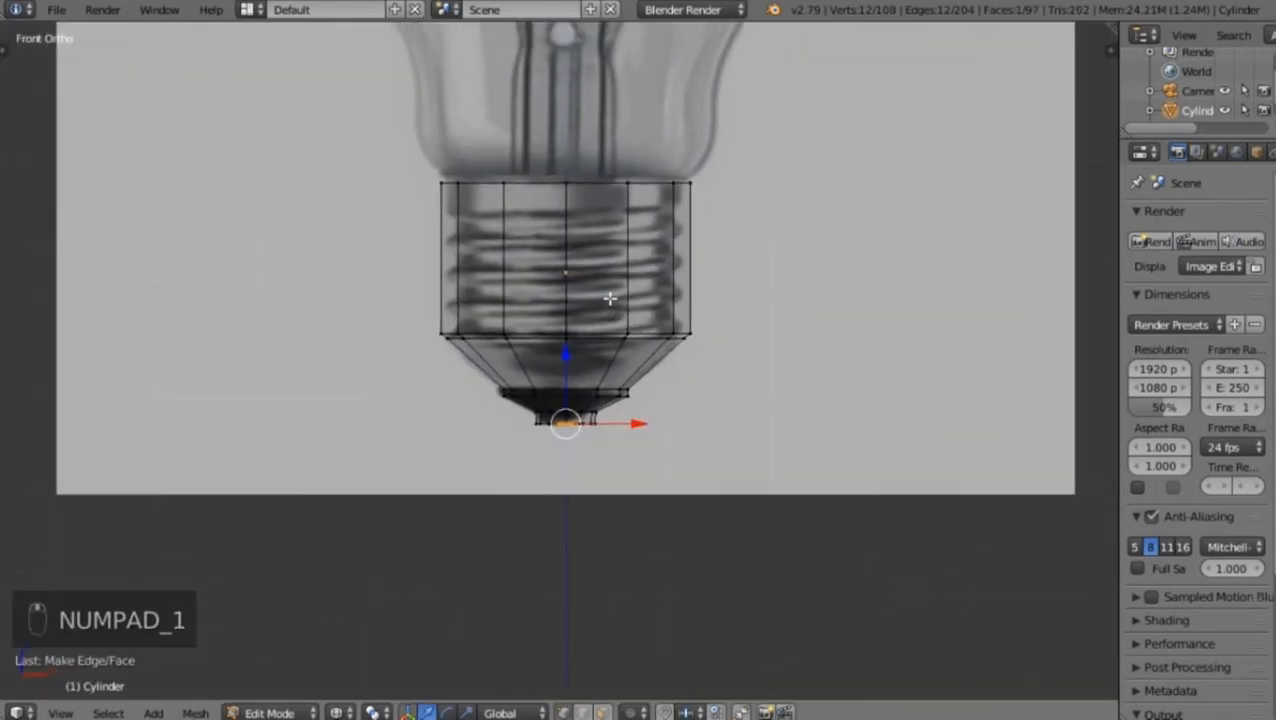
key(z)
mouse_move(612, 270)
middle_down()
mouse_move(530, 205)
mouse_move(601, 288)
middle_up()
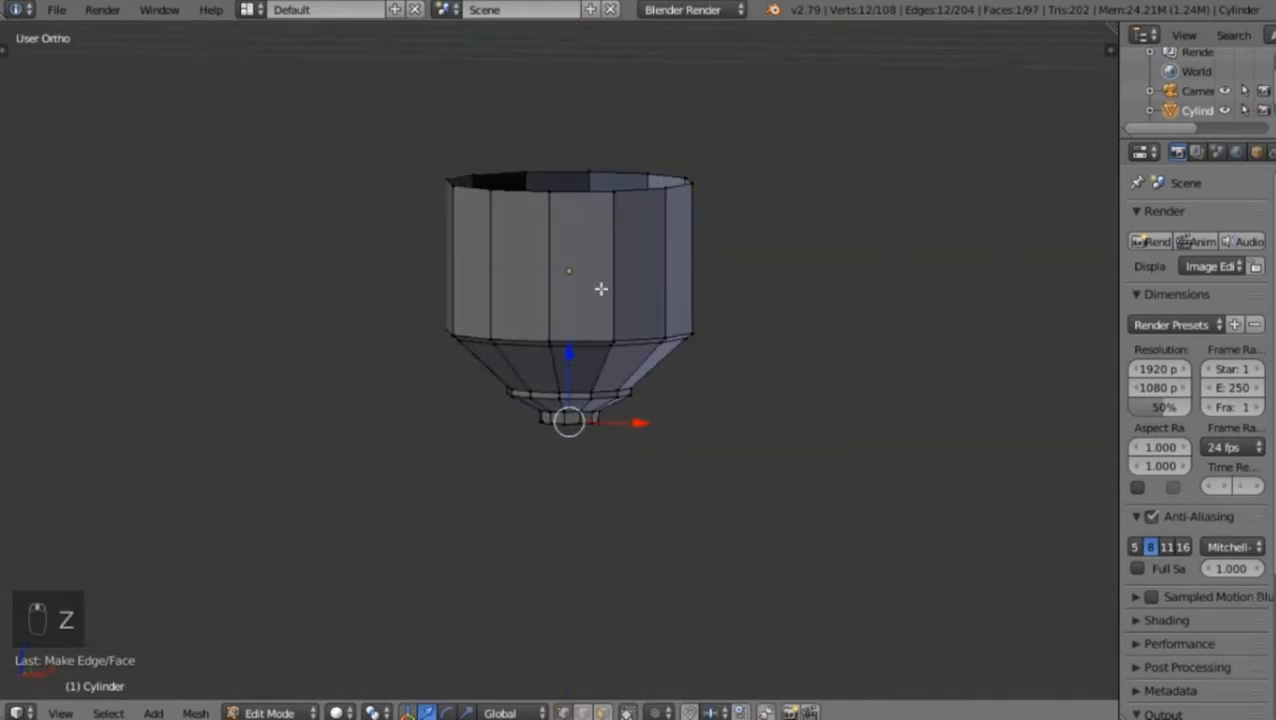
key(a)
key(KP_1)
scroll(600, 320, up, 4)
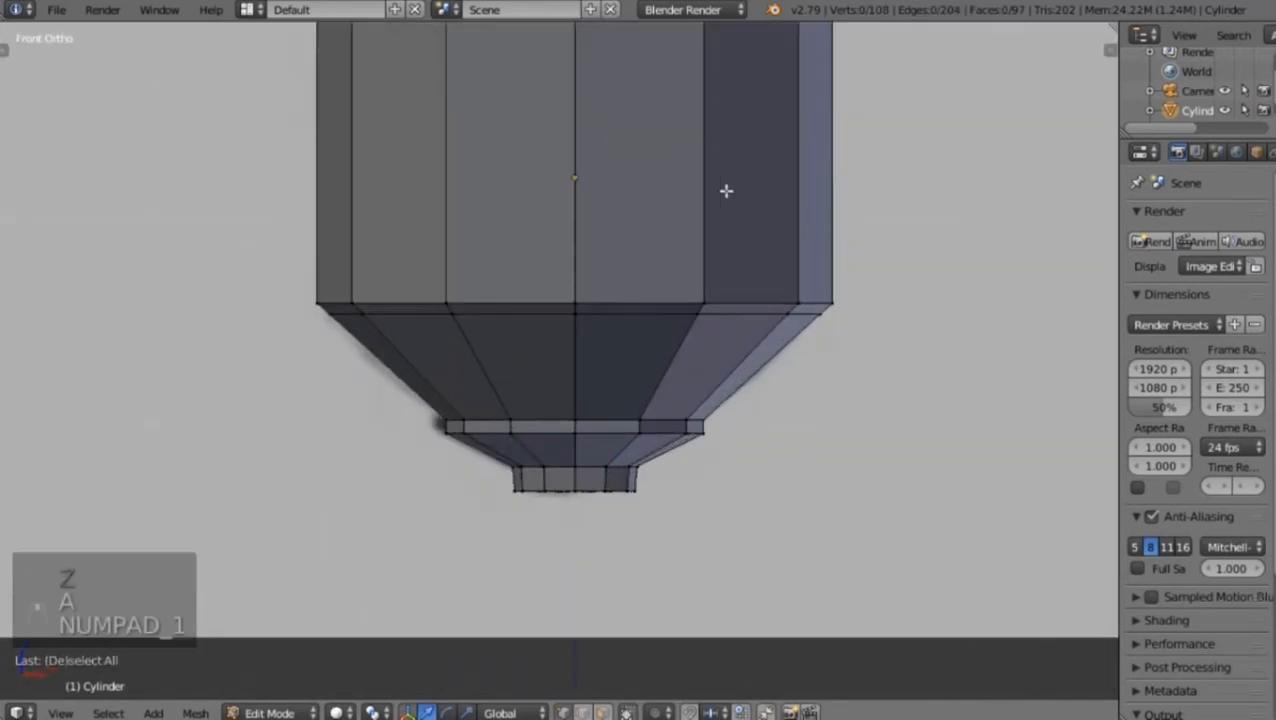
Add a Subdivision Surface modifier to the bulb base and set its view subdivisions to 2
shift+middle_drag(712, 255, 711, 405)
shift+middle_drag(701, 212, 721, 387)
scroll(618, 426, down, 5)
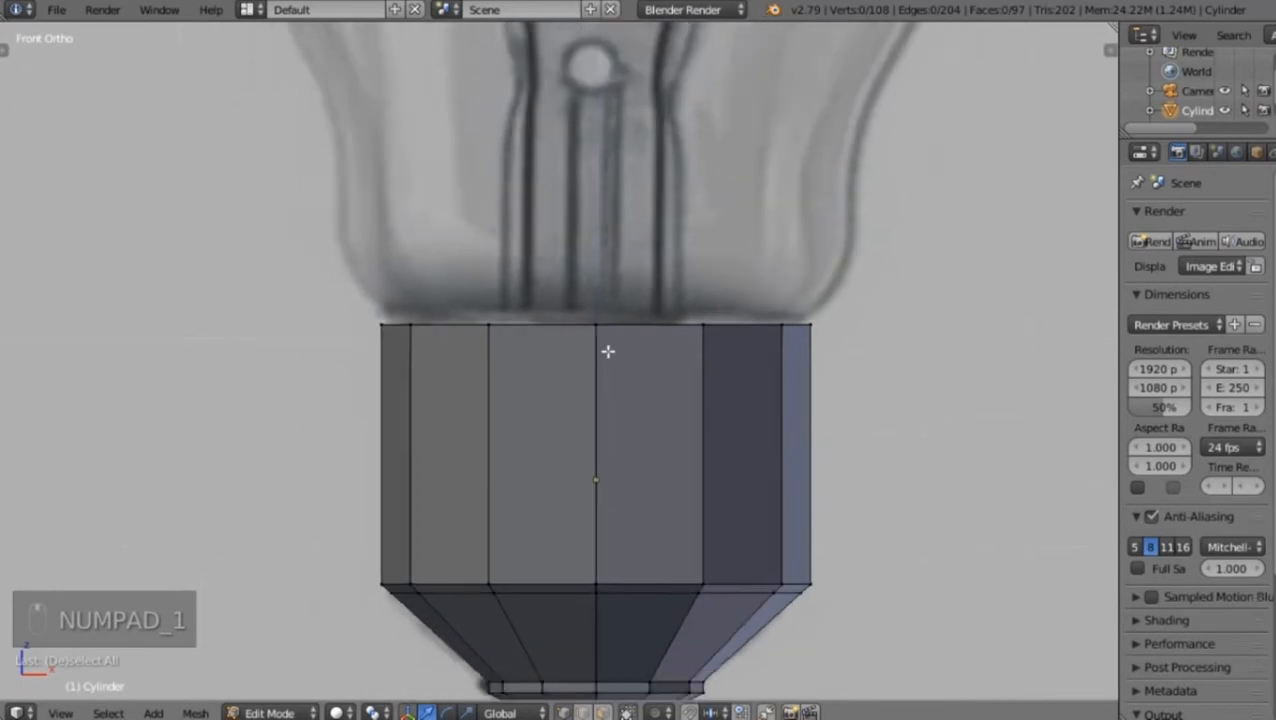
scroll(618, 426, up, 4)
shift+middle_drag(724, 497, 553, 390)
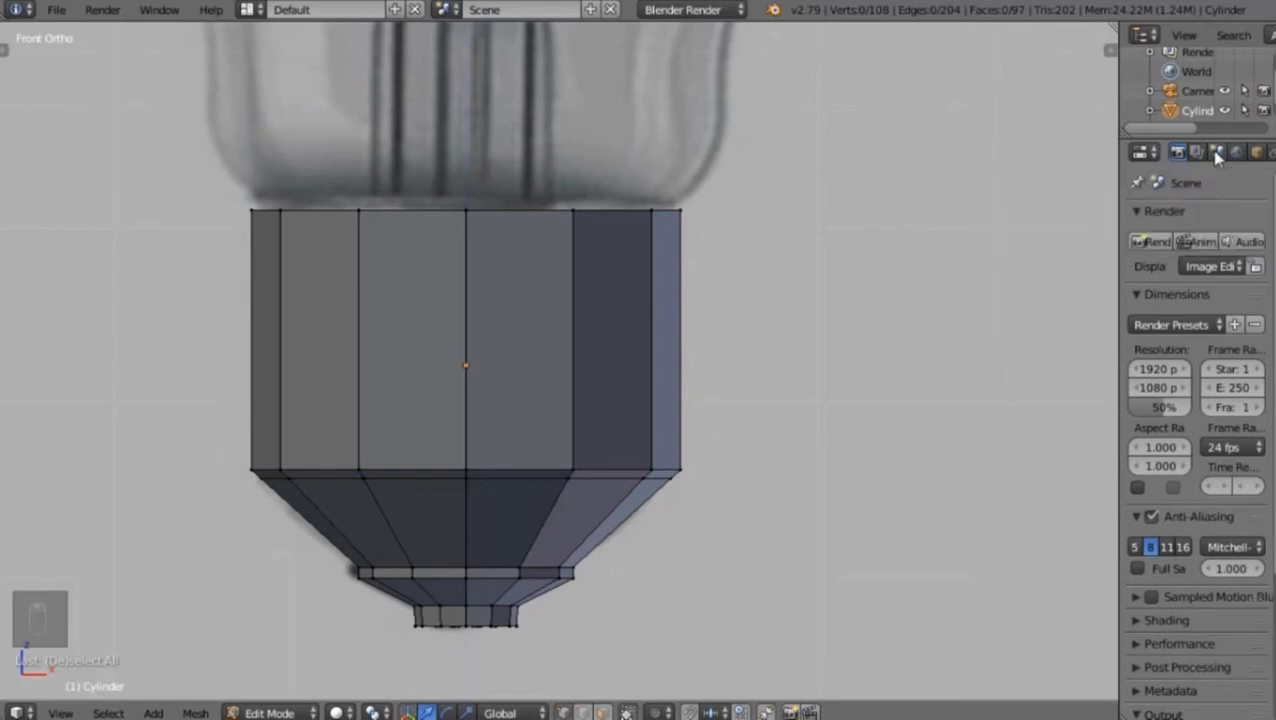
scroll(1228, 162, down, 1)
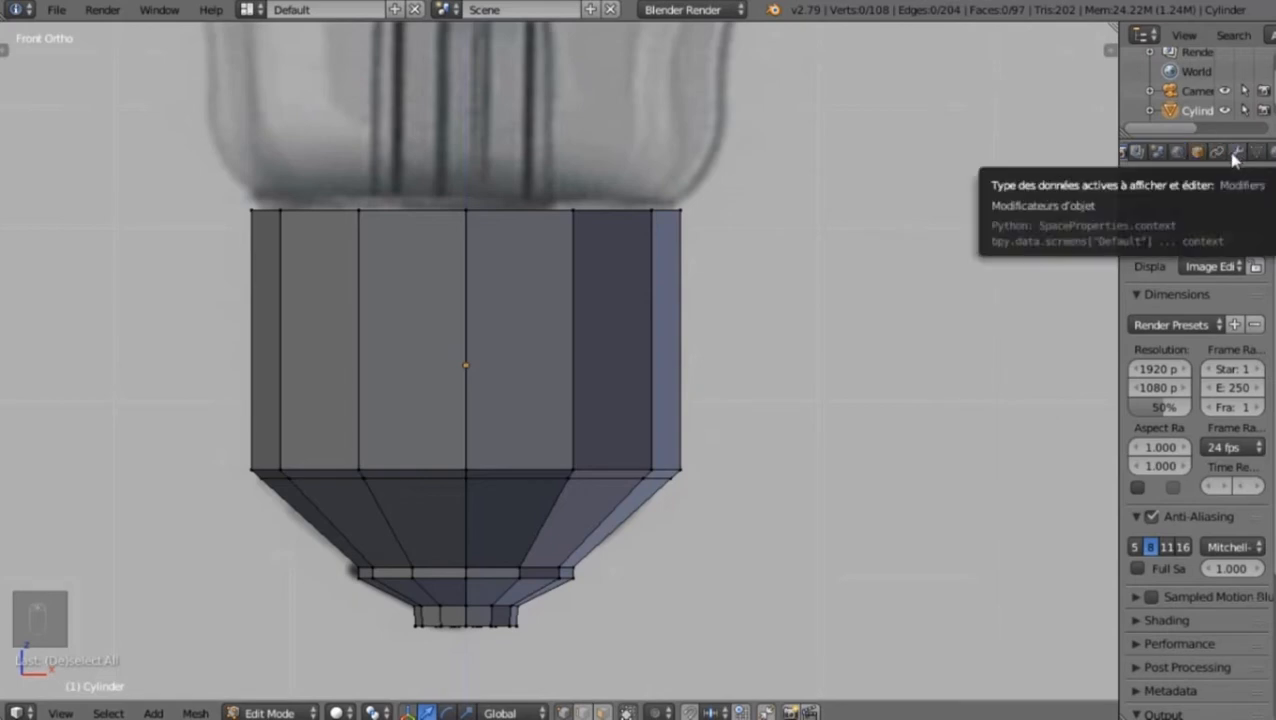
click(1236, 154)
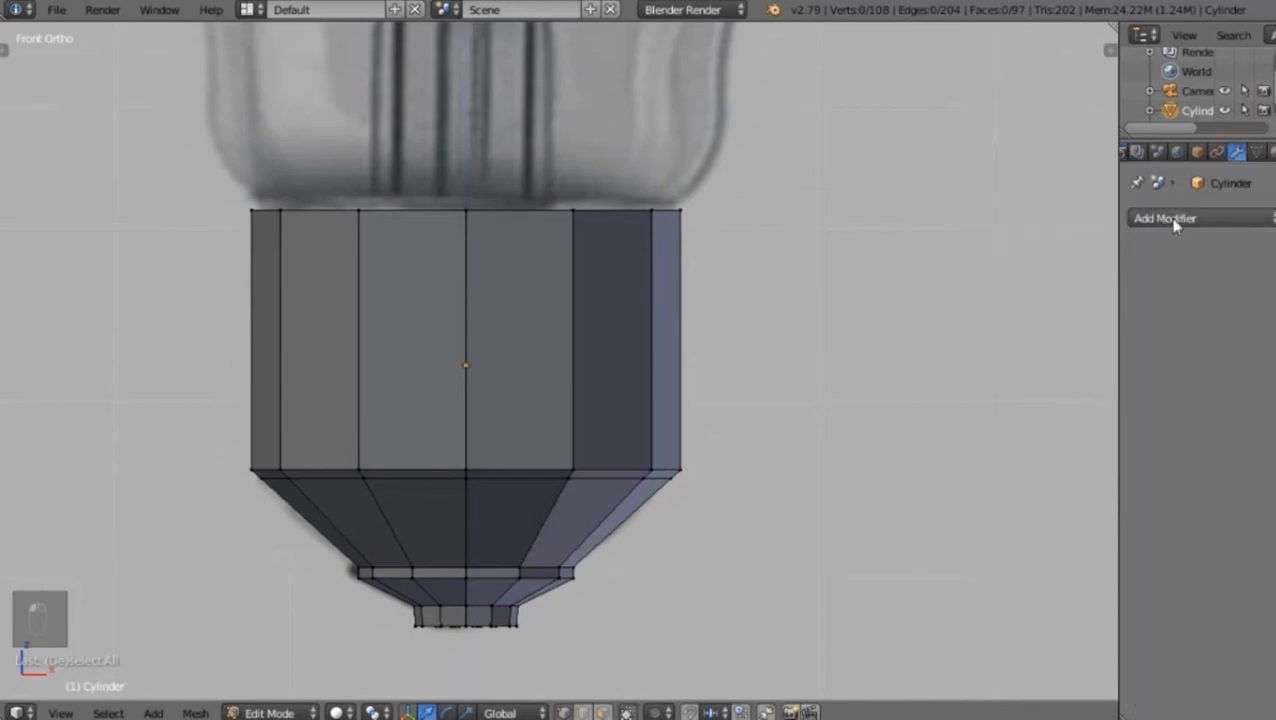
click(1200, 220)
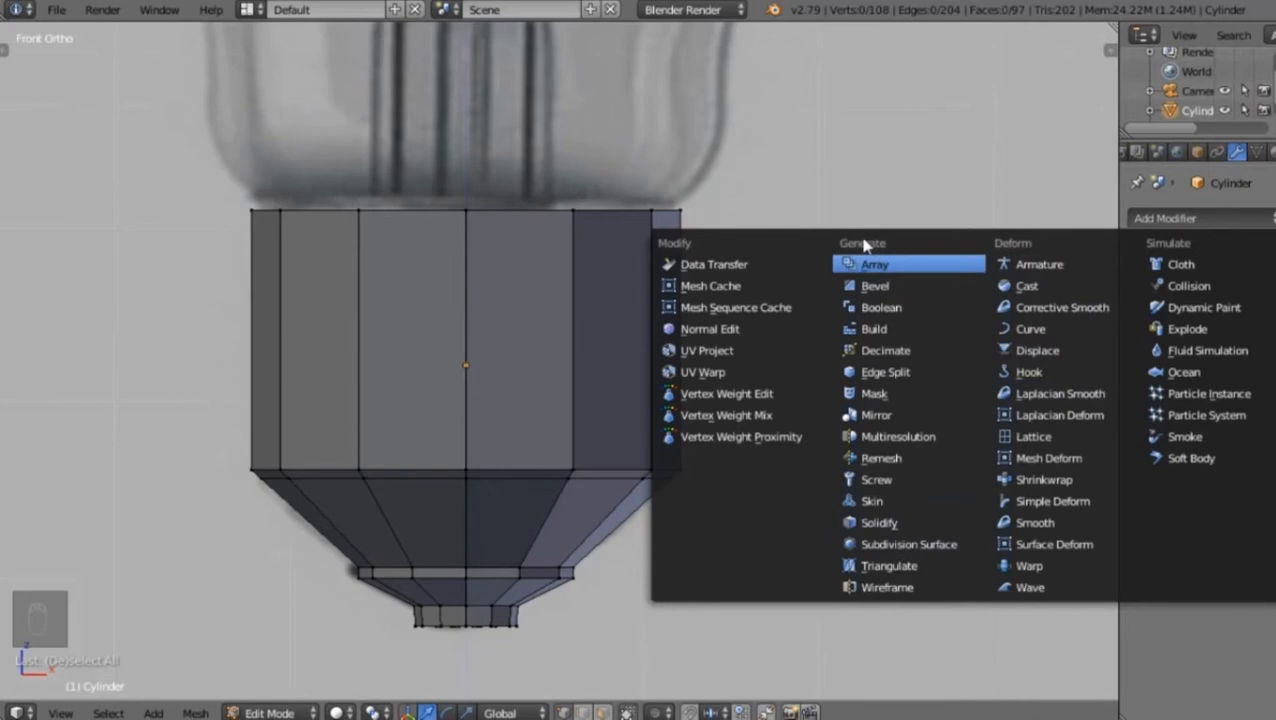
click(916, 550)
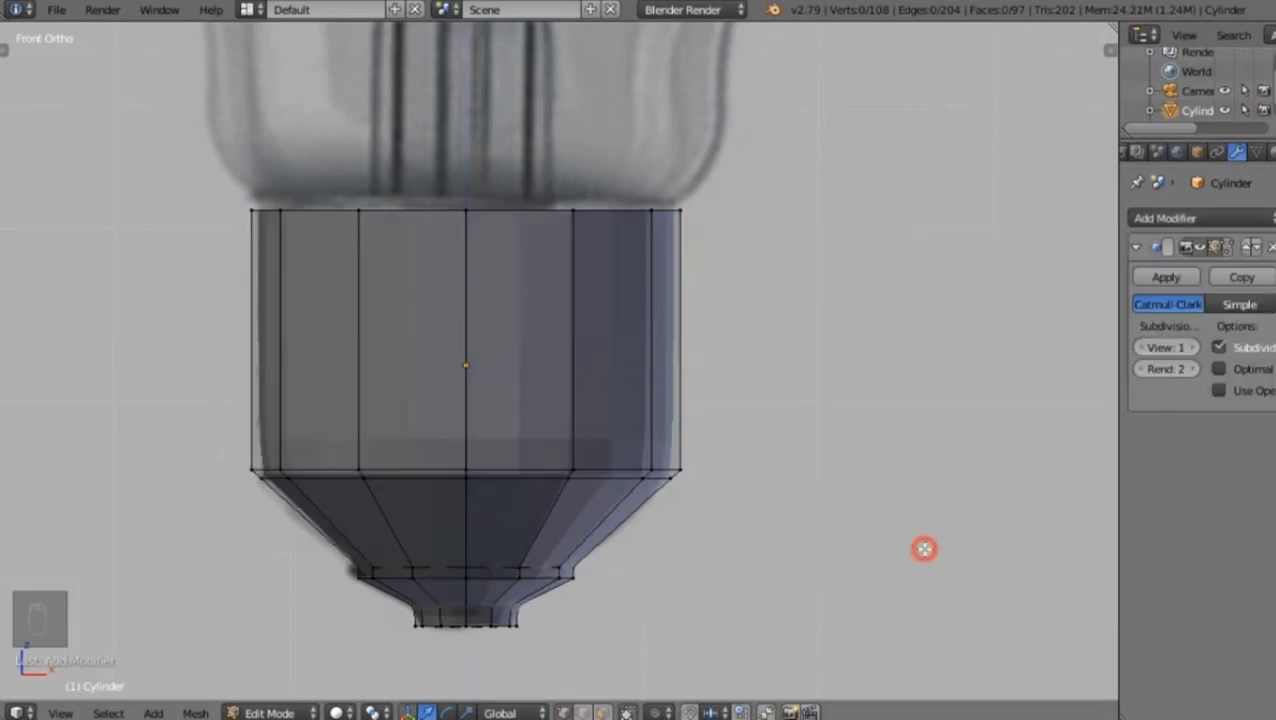
click(1190, 348)
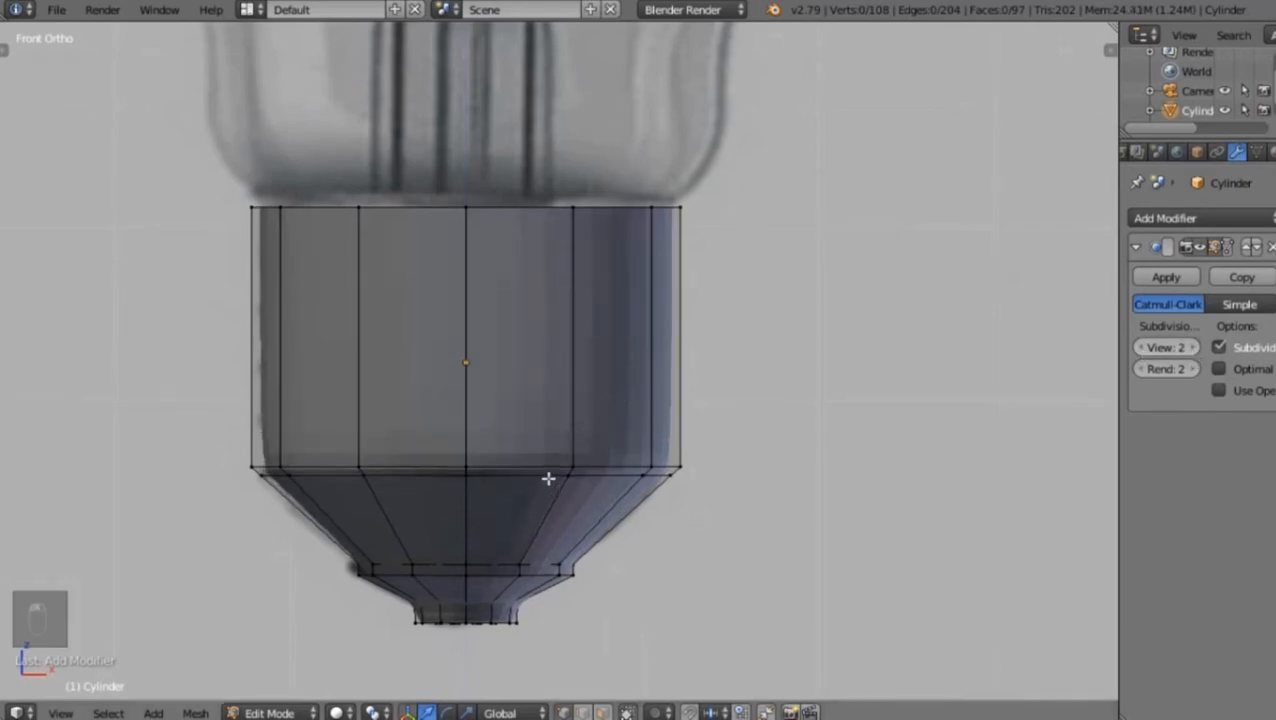
Leave mesh editing and apply smooth shading to the subdivided bulb base
shift+middle_drag(551, 492, 539, 432)
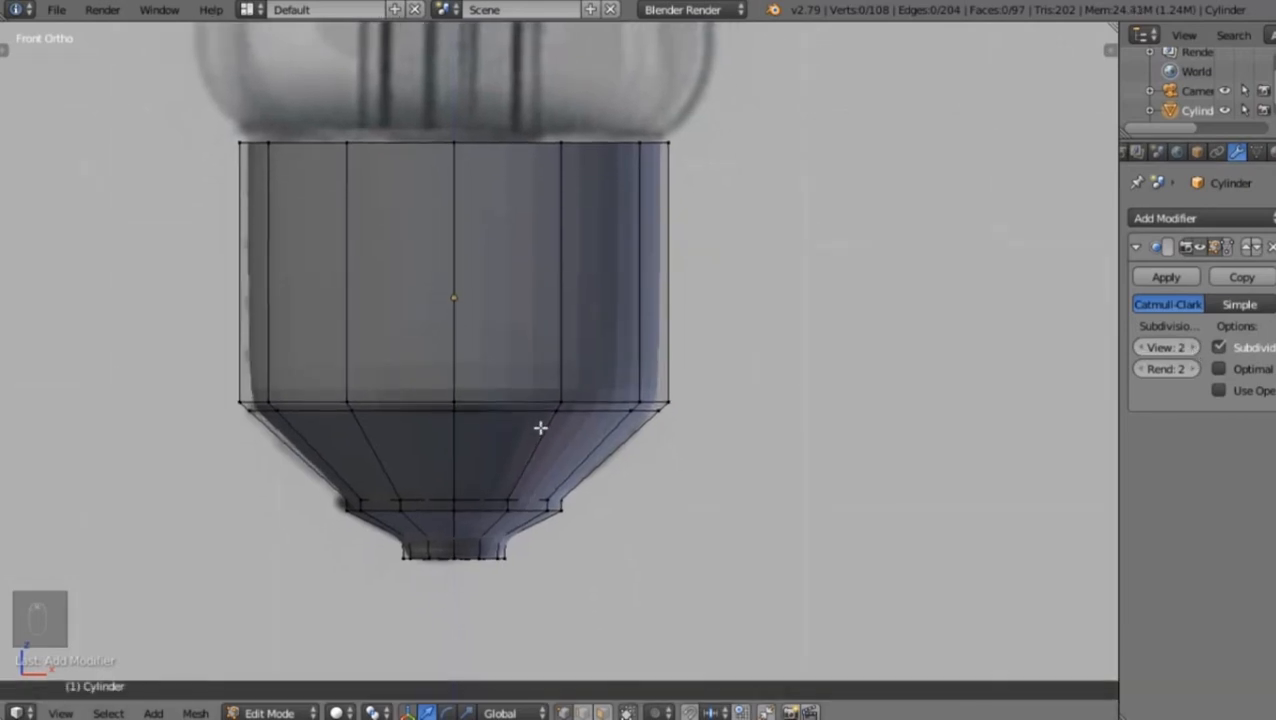
key(Tab)
middle_drag(538, 428, 594, 433)
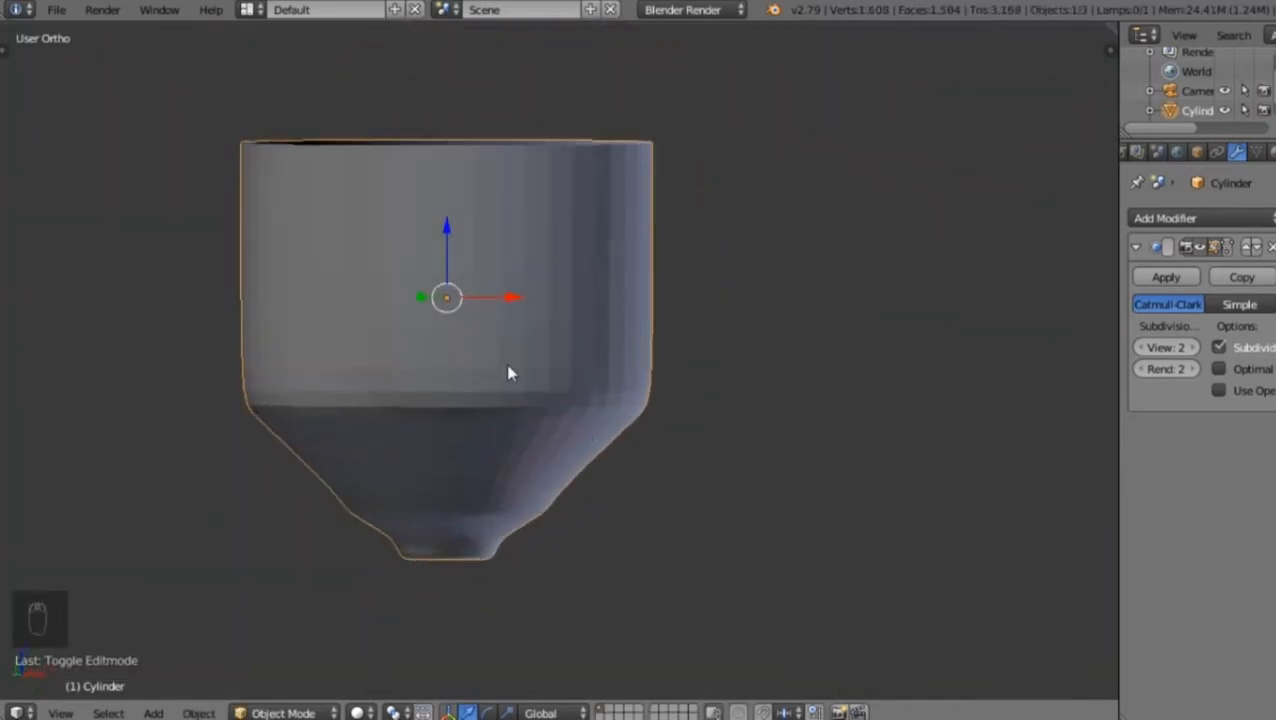
scroll(571, 237, up, 3)
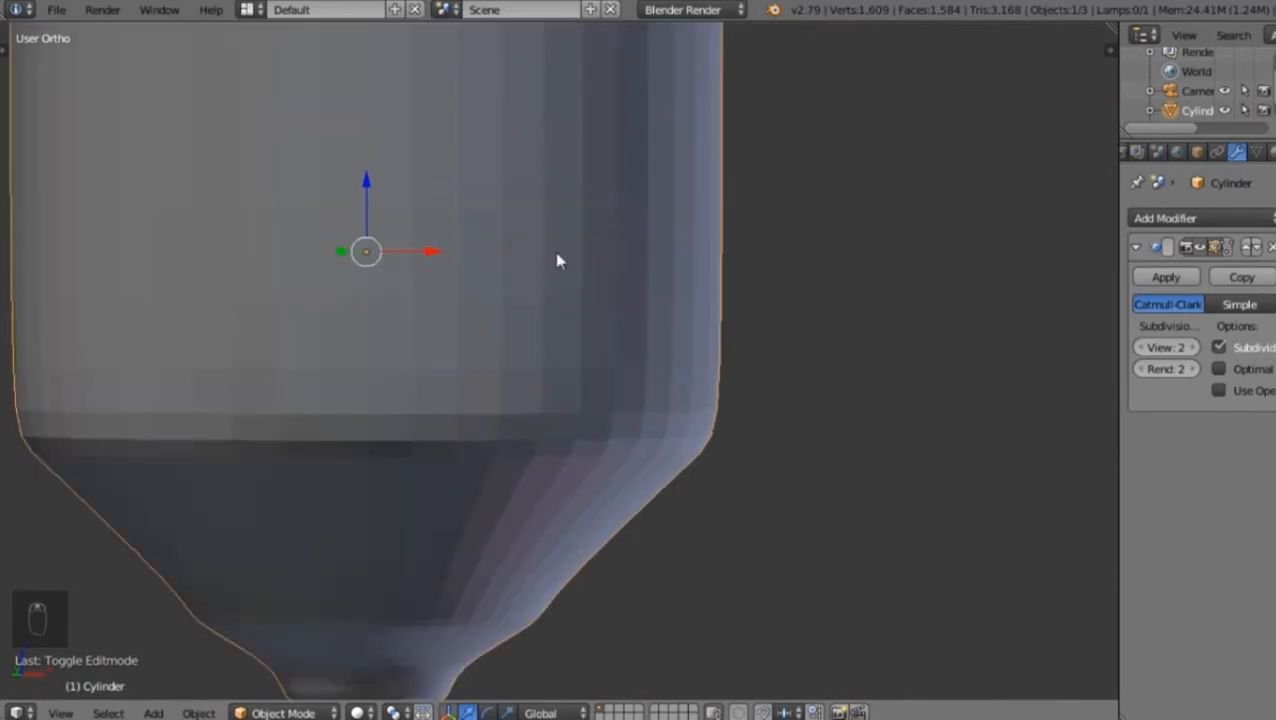
shift+middle_drag(535, 205, 543, 344)
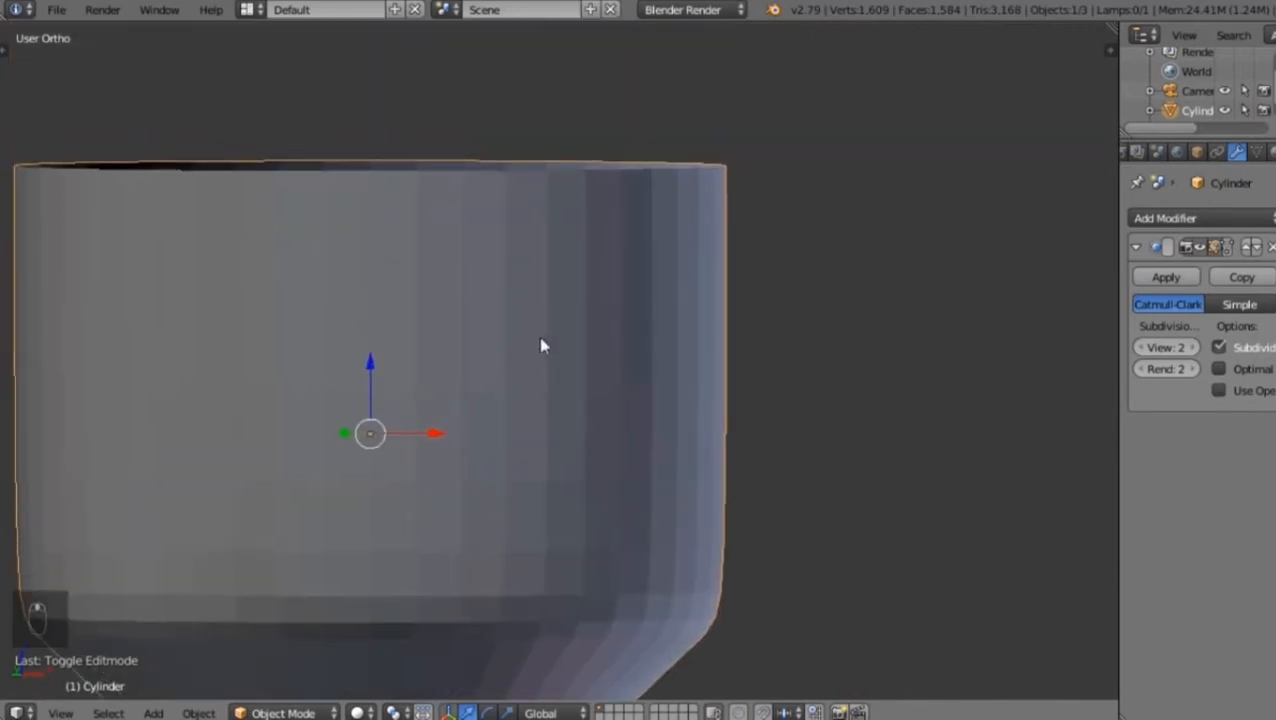
scroll(465, 325, down, 1)
key(t)
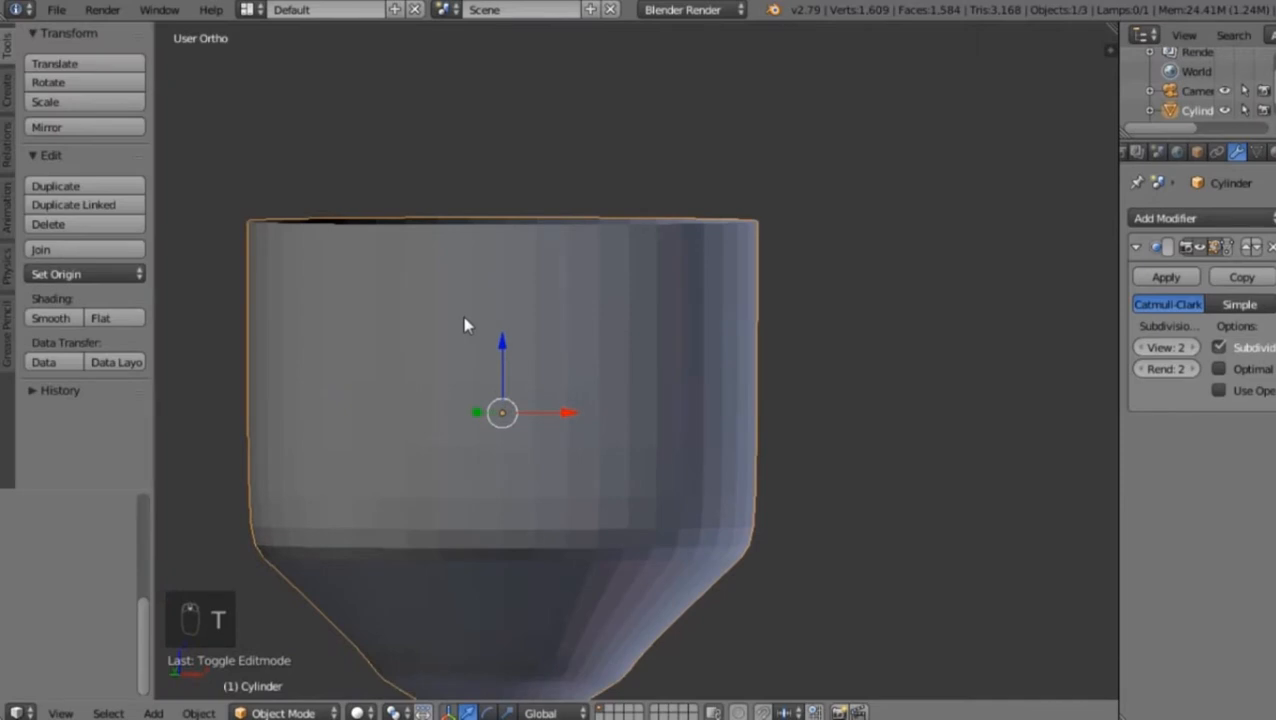
click(52, 319)
scroll(533, 395, down, 2)
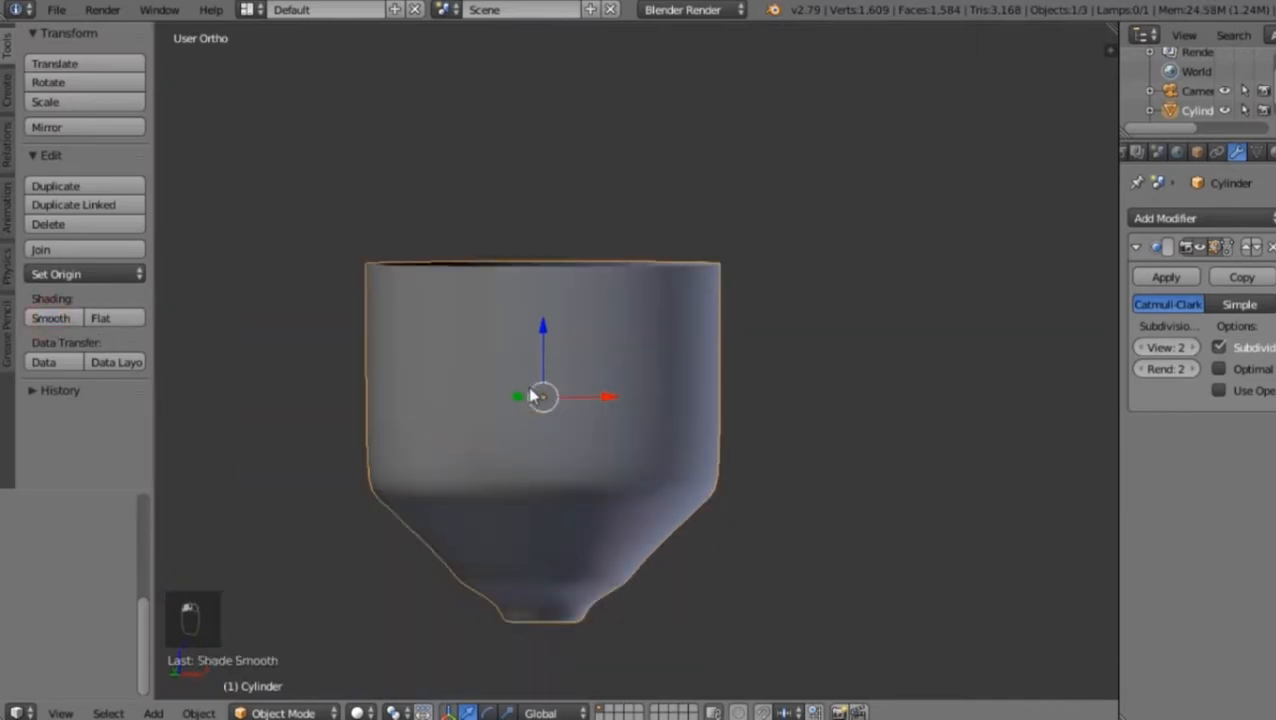
Reopen the mesh for editing in front view, hide the tool shelf and examine the smoothed surface against the cage around the collar and nub
key(KP_1)
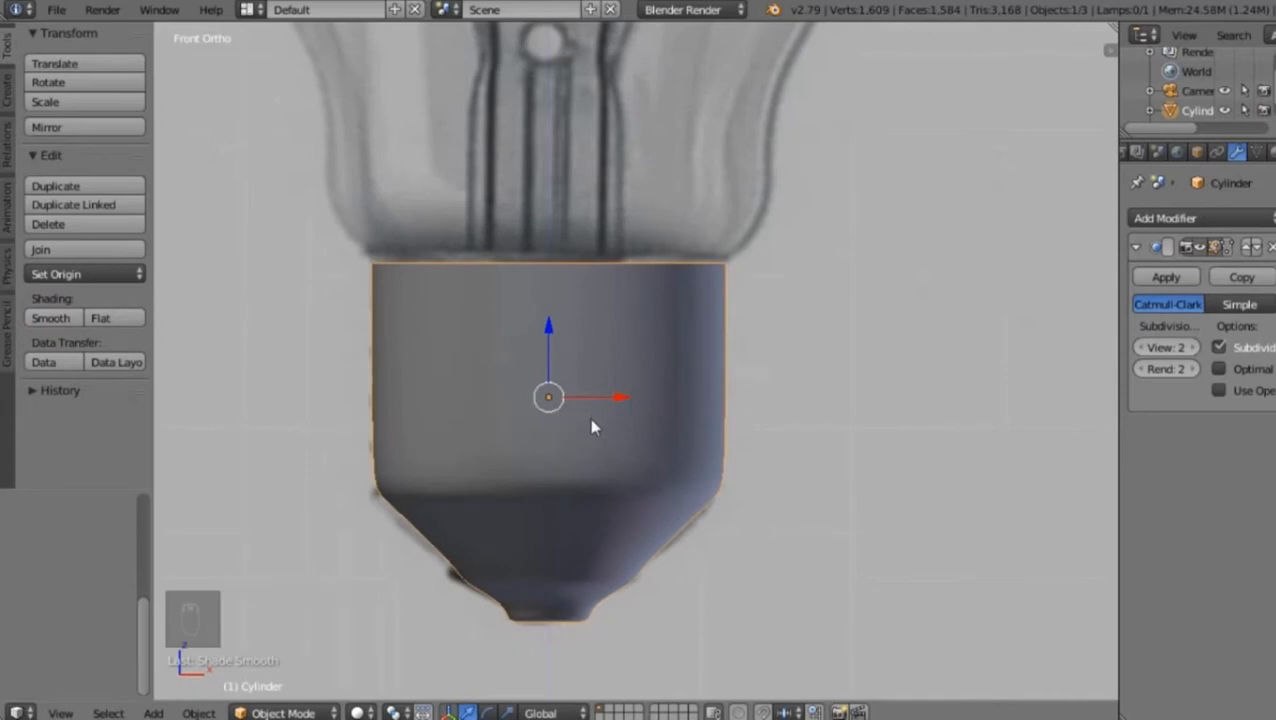
key(Tab)
scroll(597, 440, up, 2)
shift+middle_drag(649, 501, 604, 228)
shift+scroll(592, 299, down, 2)
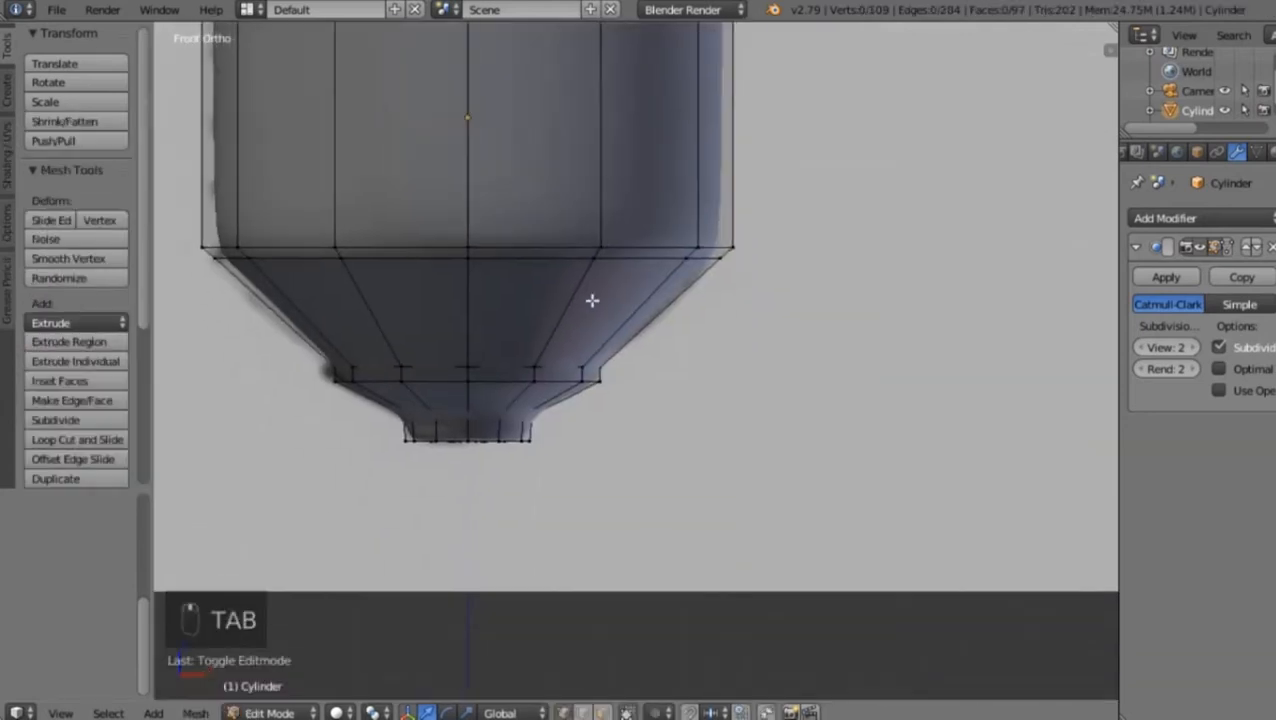
scroll(568, 348, up, 2)
scroll(649, 305, up, 3)
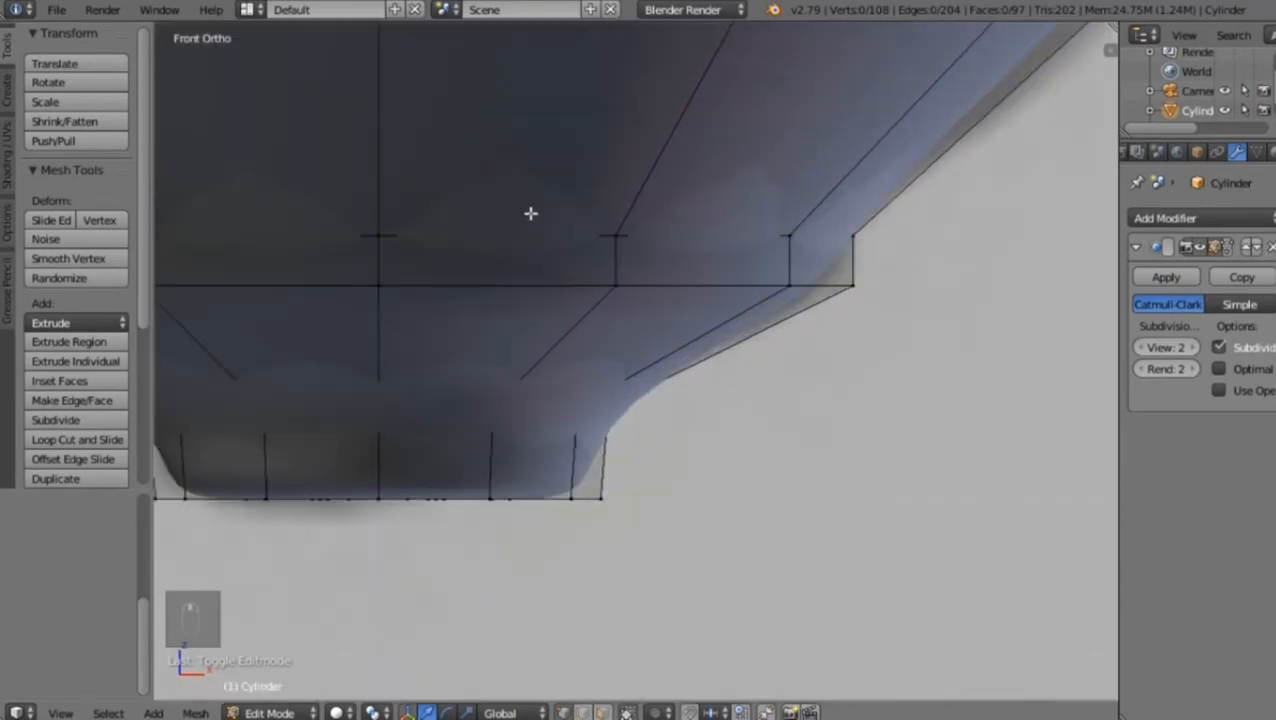
scroll(600, 280, up, 2)
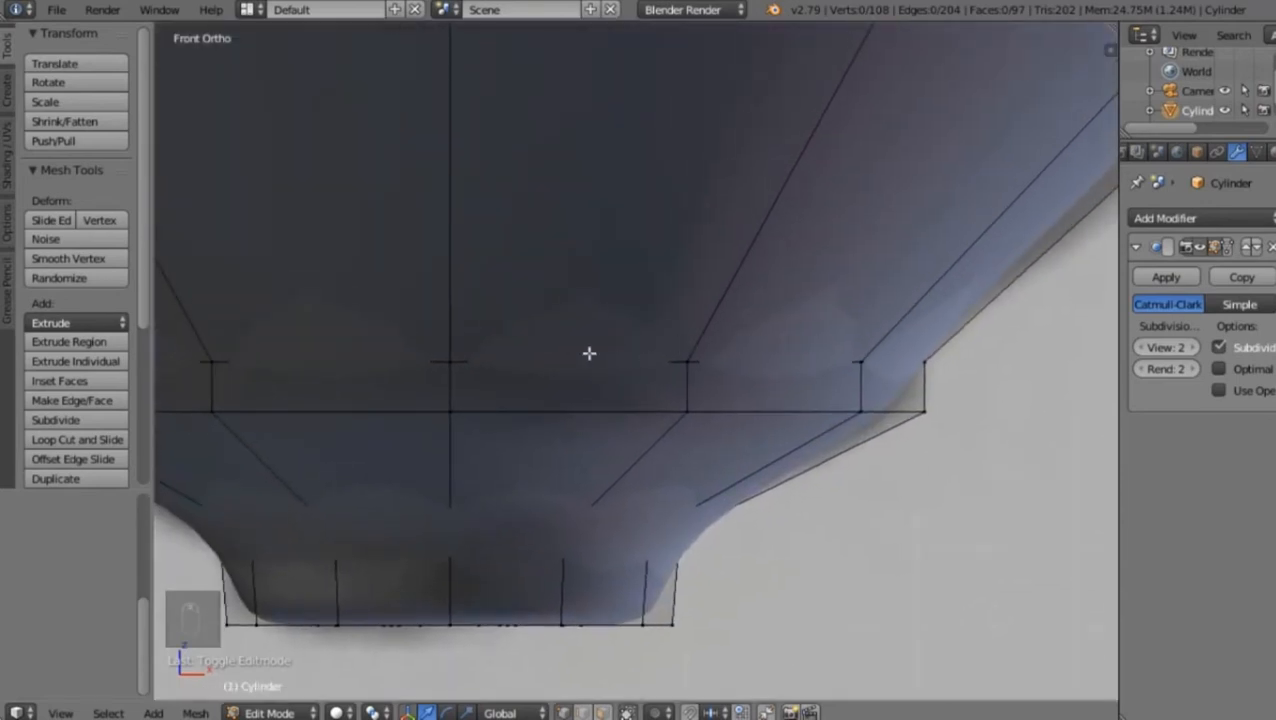
scroll(622, 345, down, 2)
scroll(628, 350, up, 3)
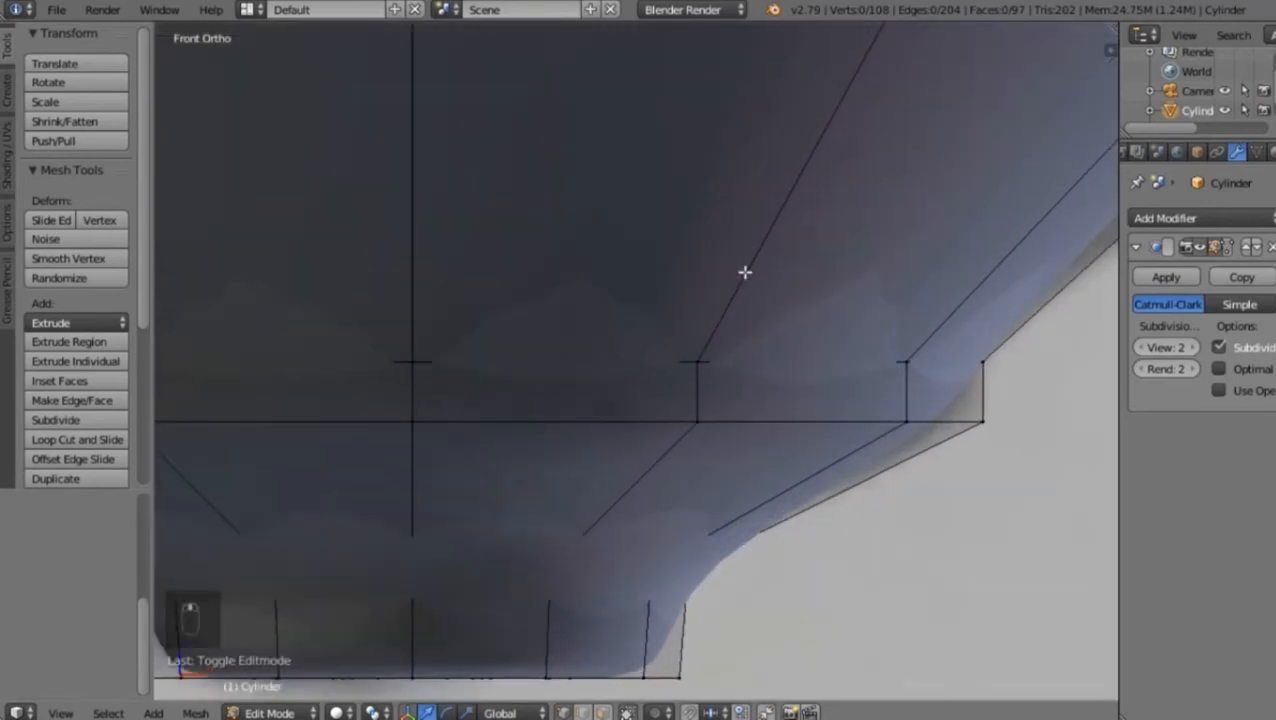
scroll(740, 305, up, 1)
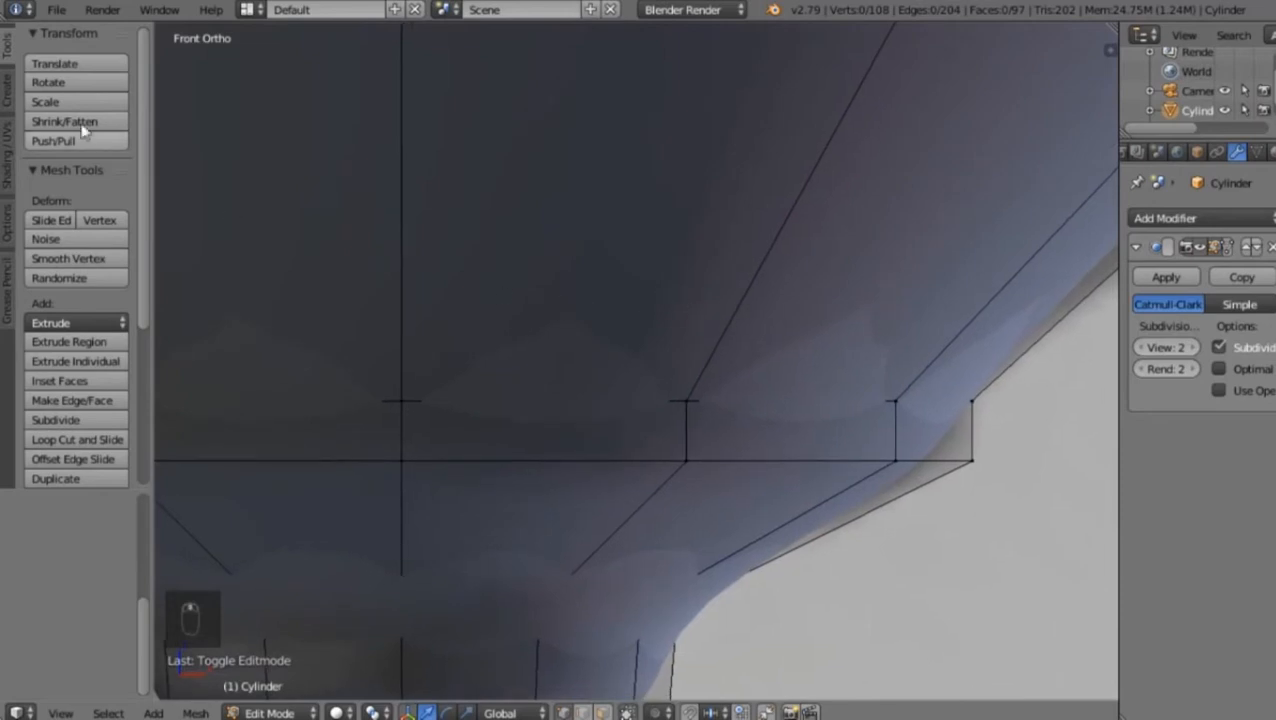
key(t)
scroll(572, 333, down, 3)
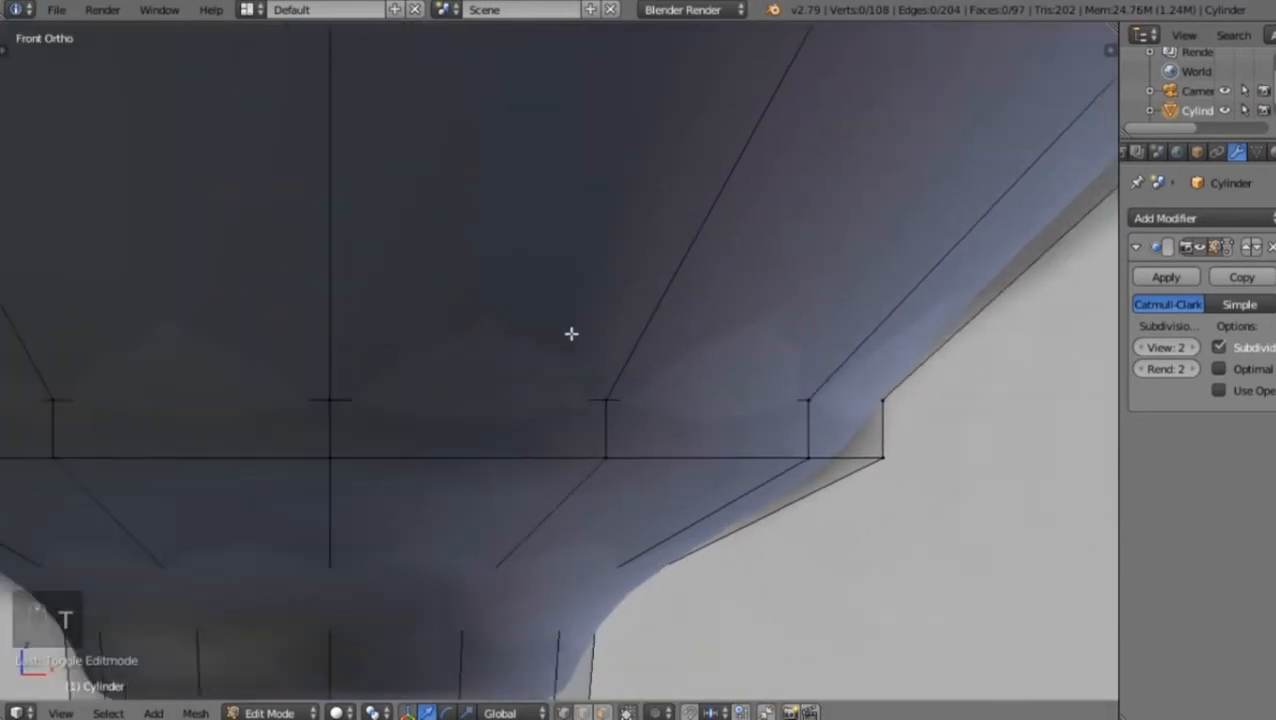
scroll(505, 353, up, 3)
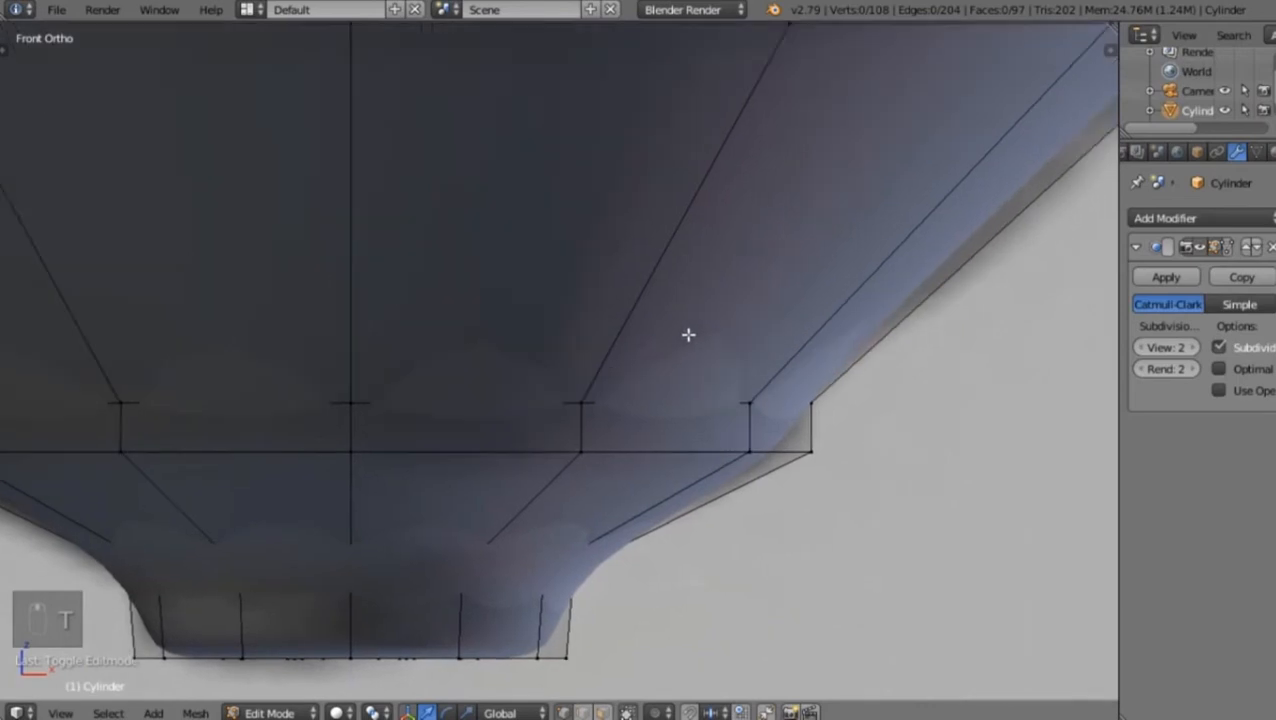
scroll(507, 177, down, 4)
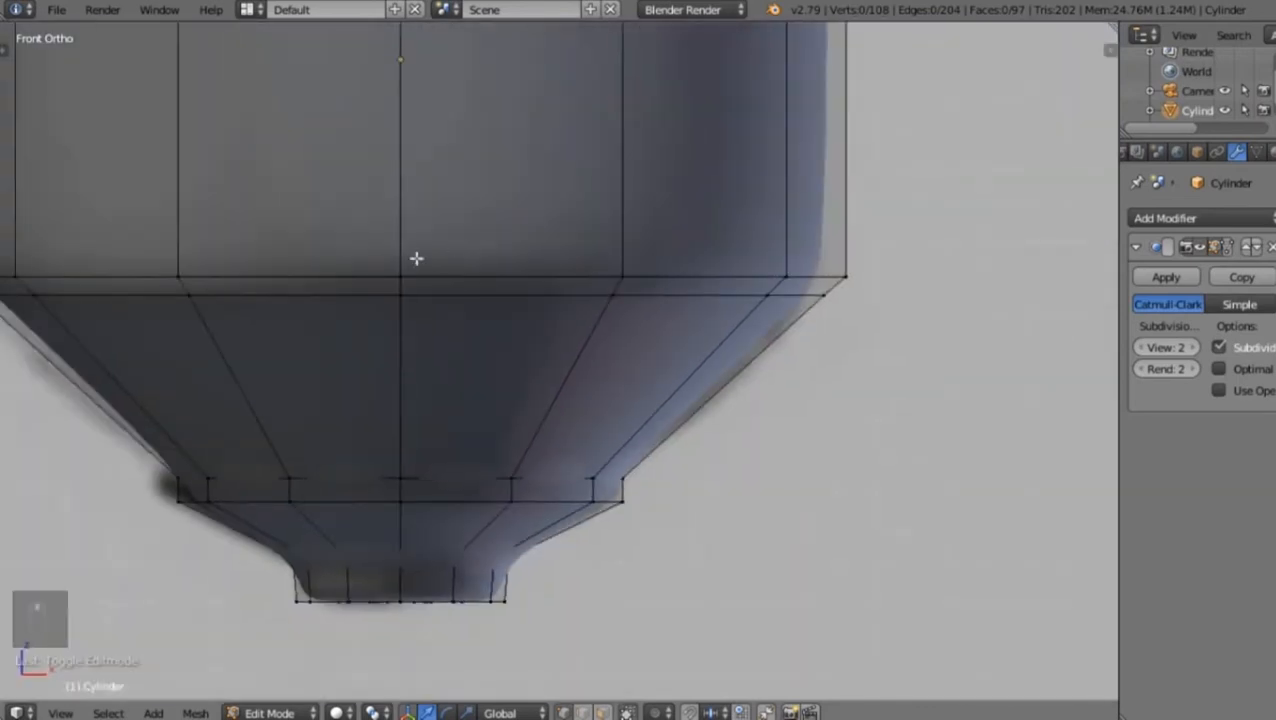
alt+right_click(354, 276)
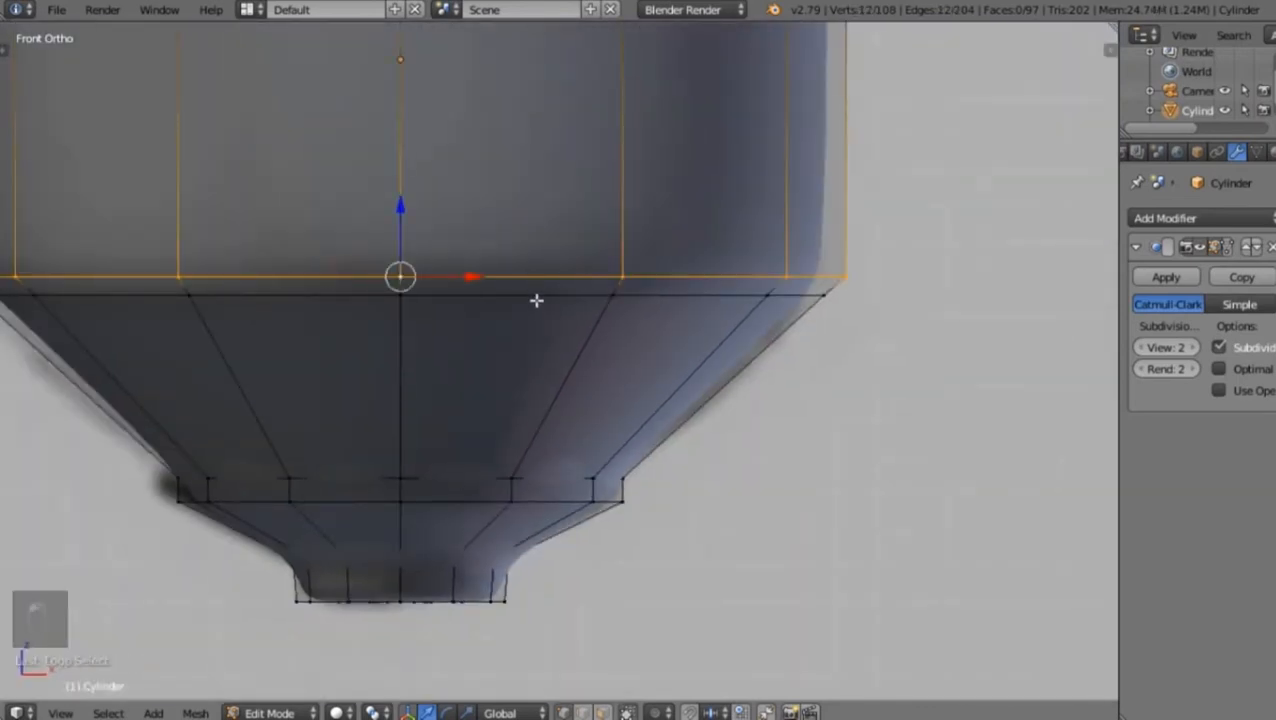
key(a)
alt+right_click(498, 277)
middle_drag(726, 296, 678, 330)
key(KP_1)
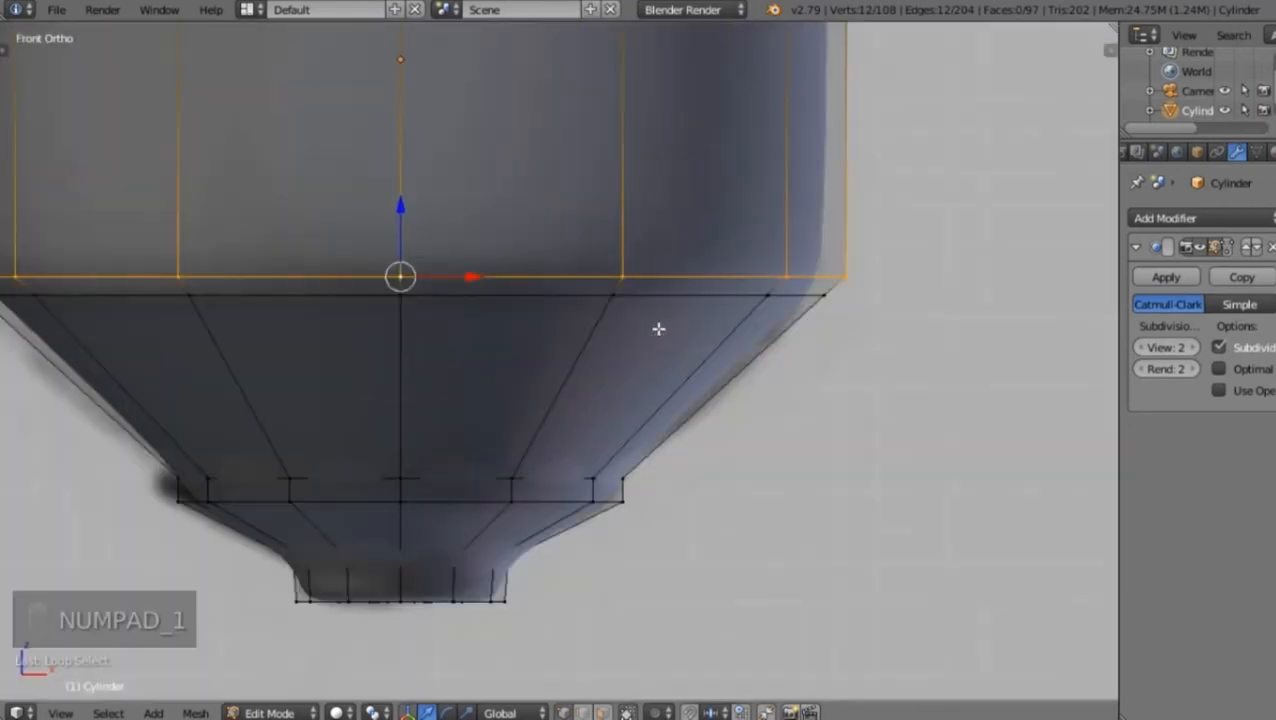
shift+middle_drag(569, 438, 606, 309)
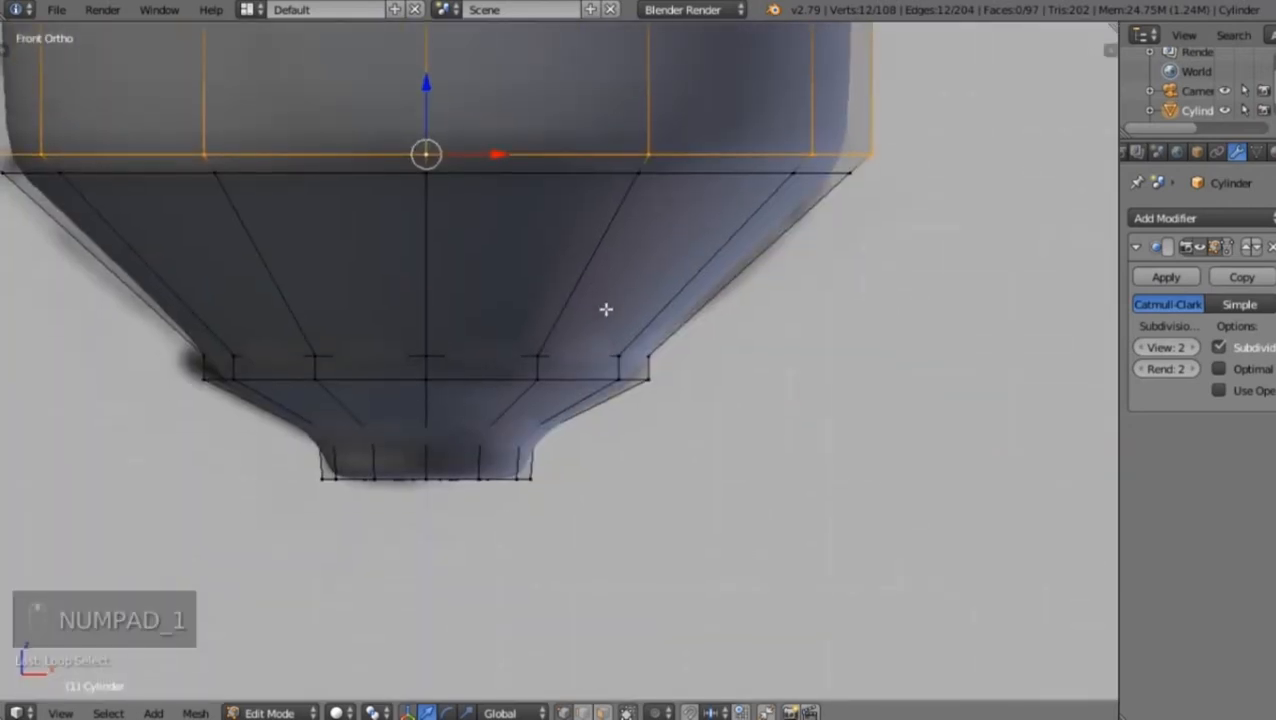
scroll(556, 325, up, 3)
key(a)
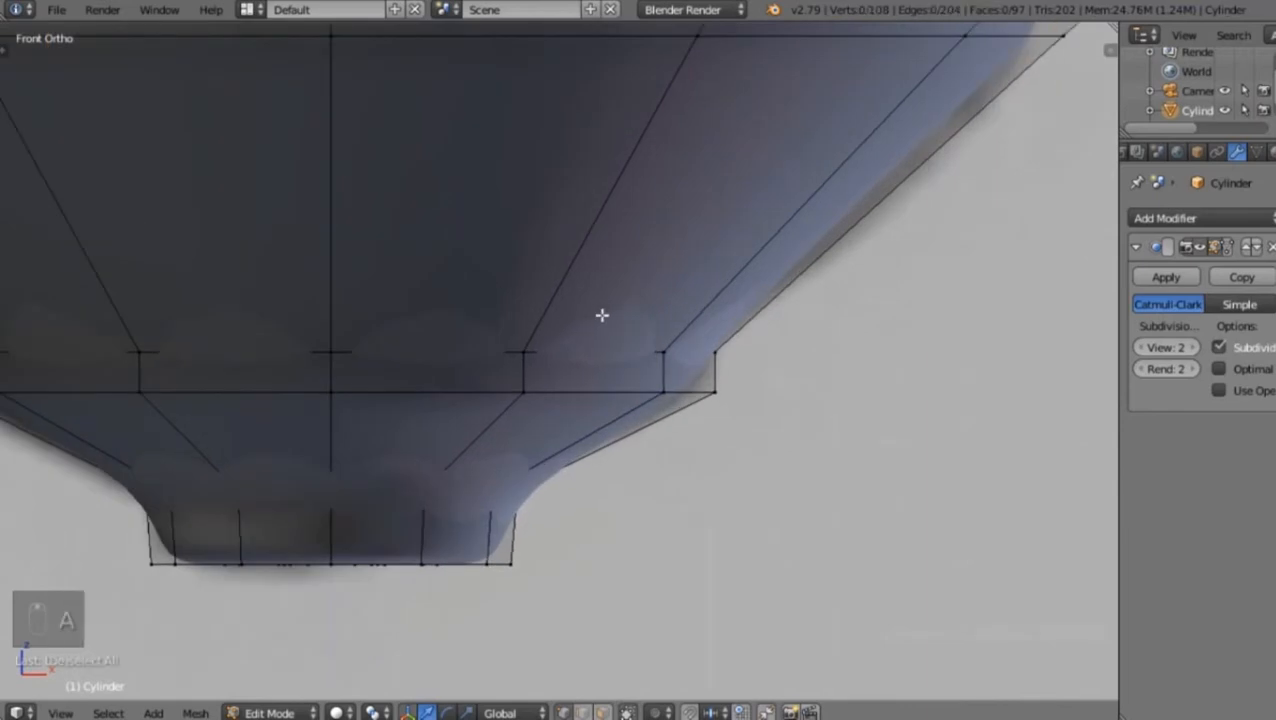
Sharpen the upper edge of the narrow collar by adding one supporting edge loop just above it and one just below it
scroll(625, 308, up, 2)
key(ctrl+r)
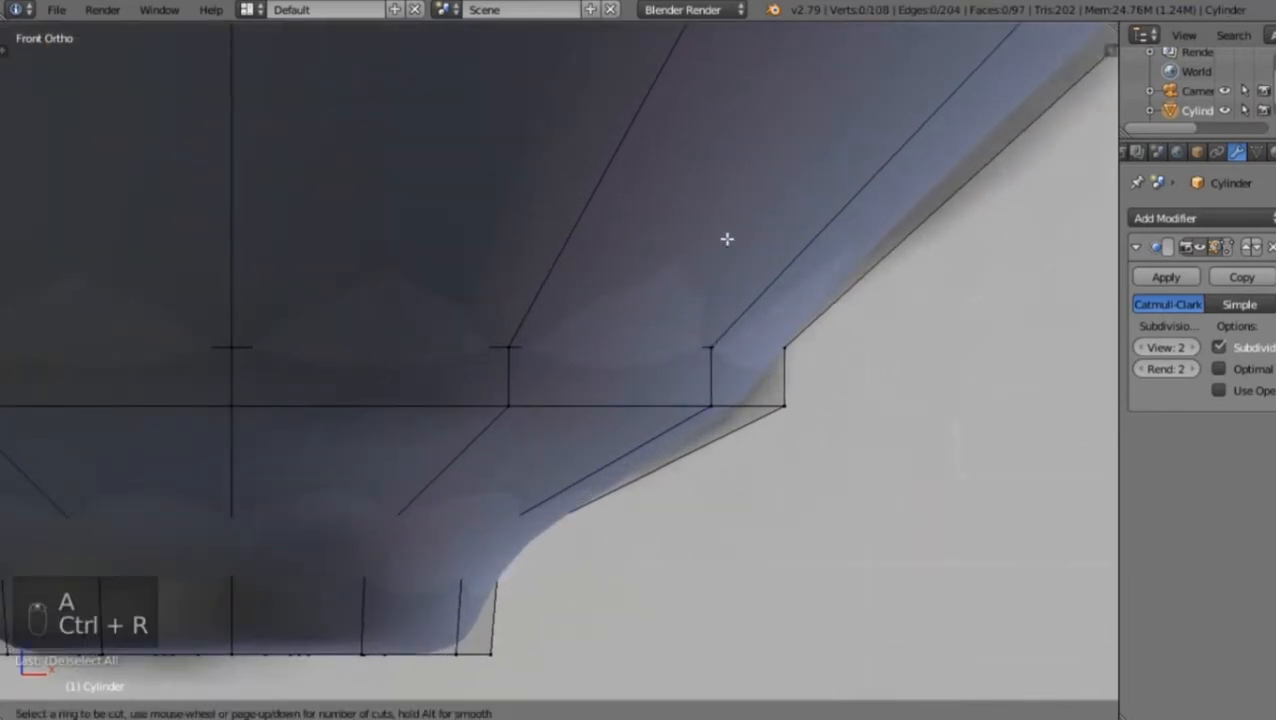
click(779, 245)
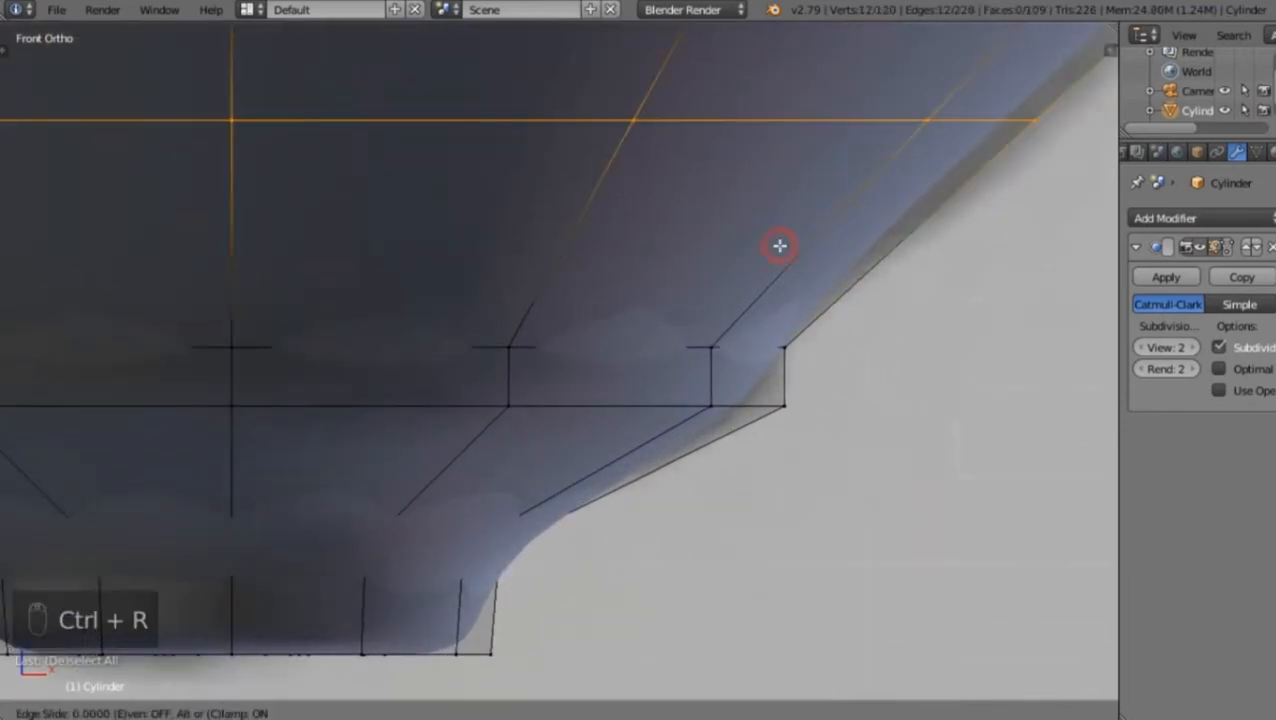
click(536, 437)
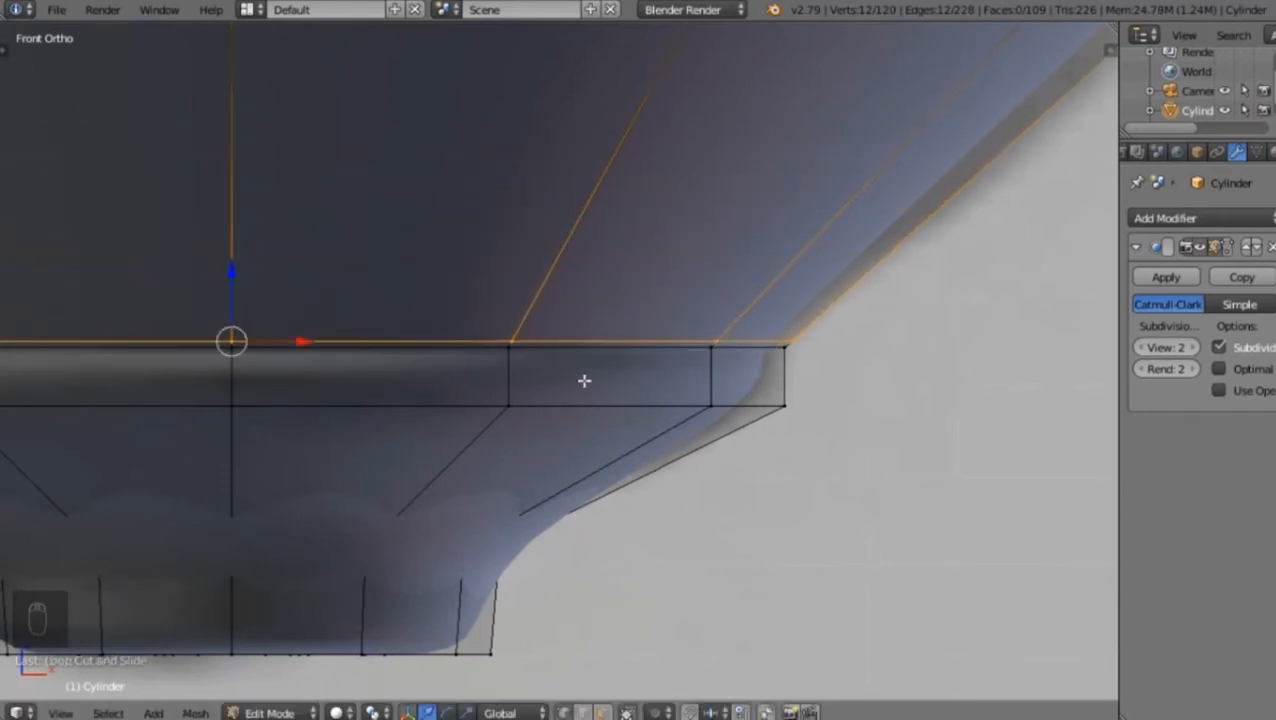
key(a)
key(ctrl+r)
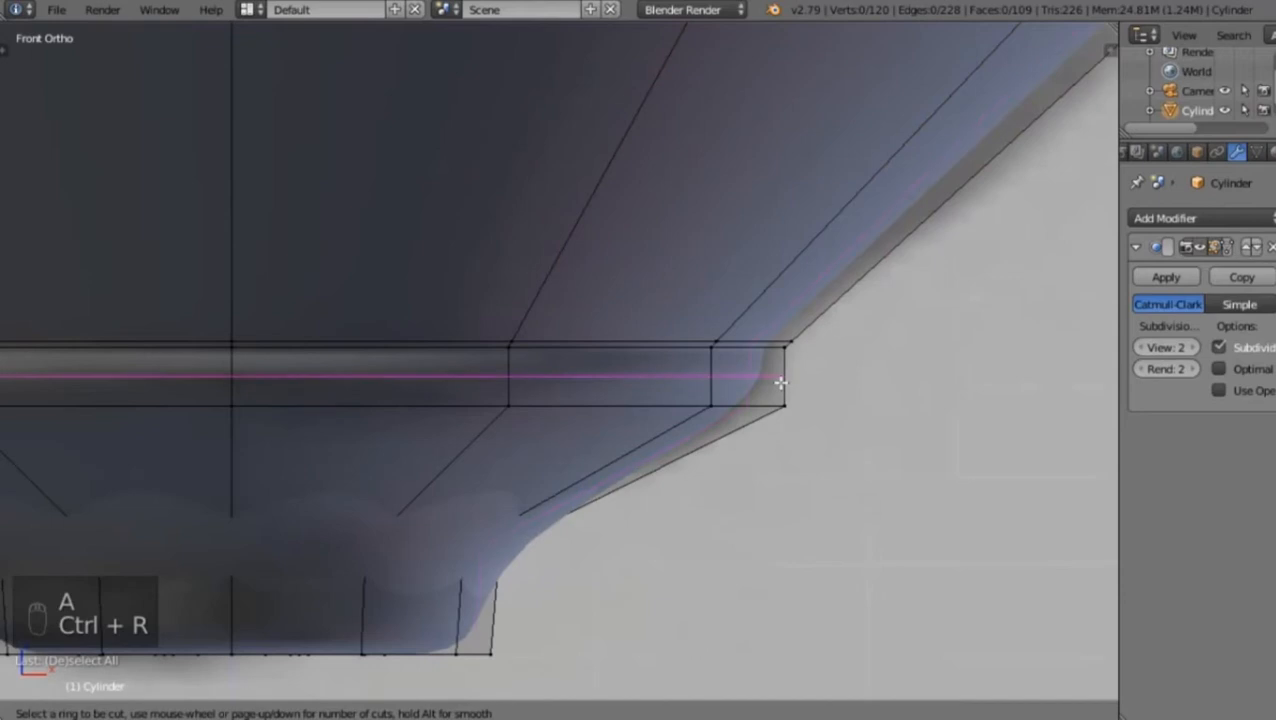
click(778, 376)
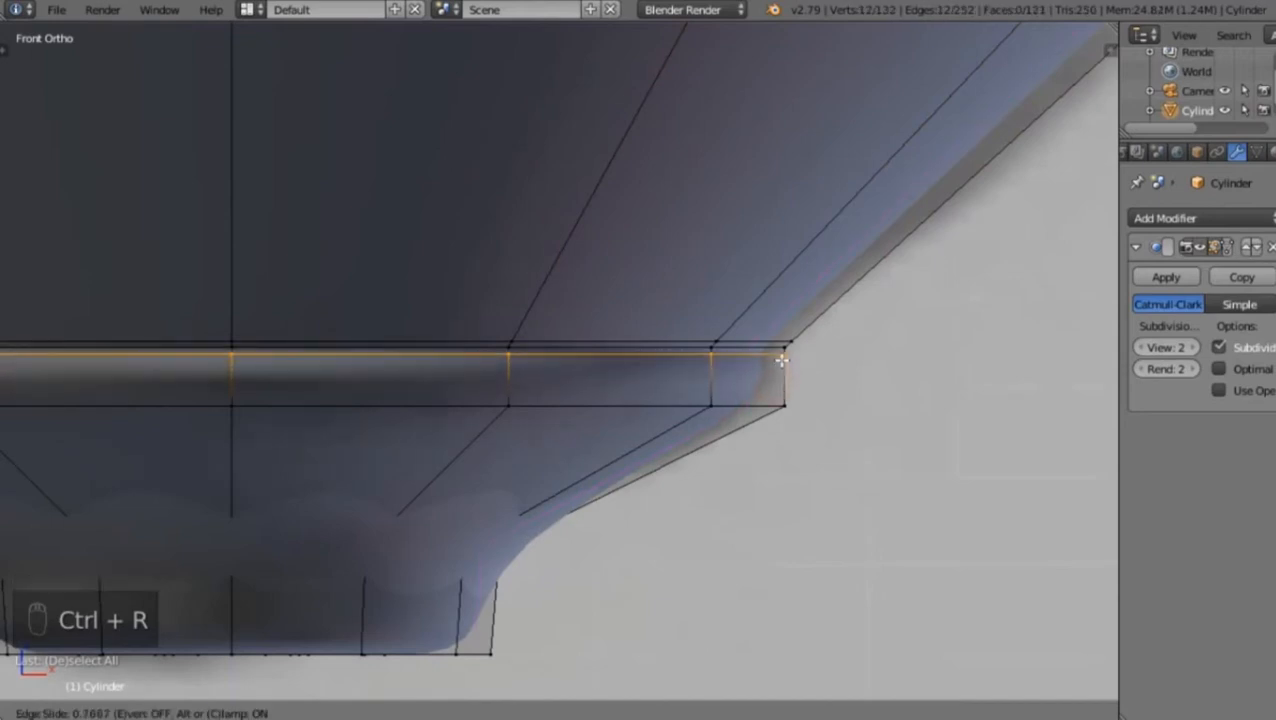
click(772, 370)
key(a)
Sharpen the edge where the lower cone meets the nub by adding one supporting edge loop just above it and one just below it
shift+middle_drag(640, 477, 738, 346)
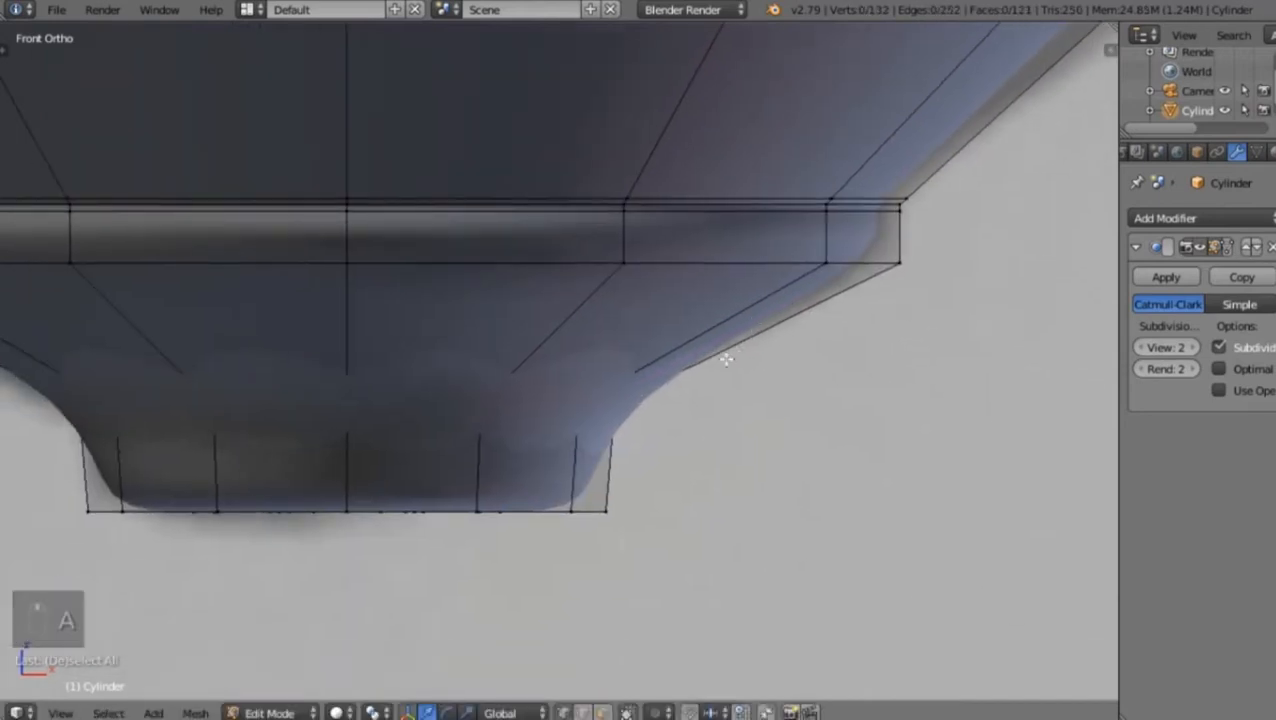
key(ctrl+r)
click(721, 341)
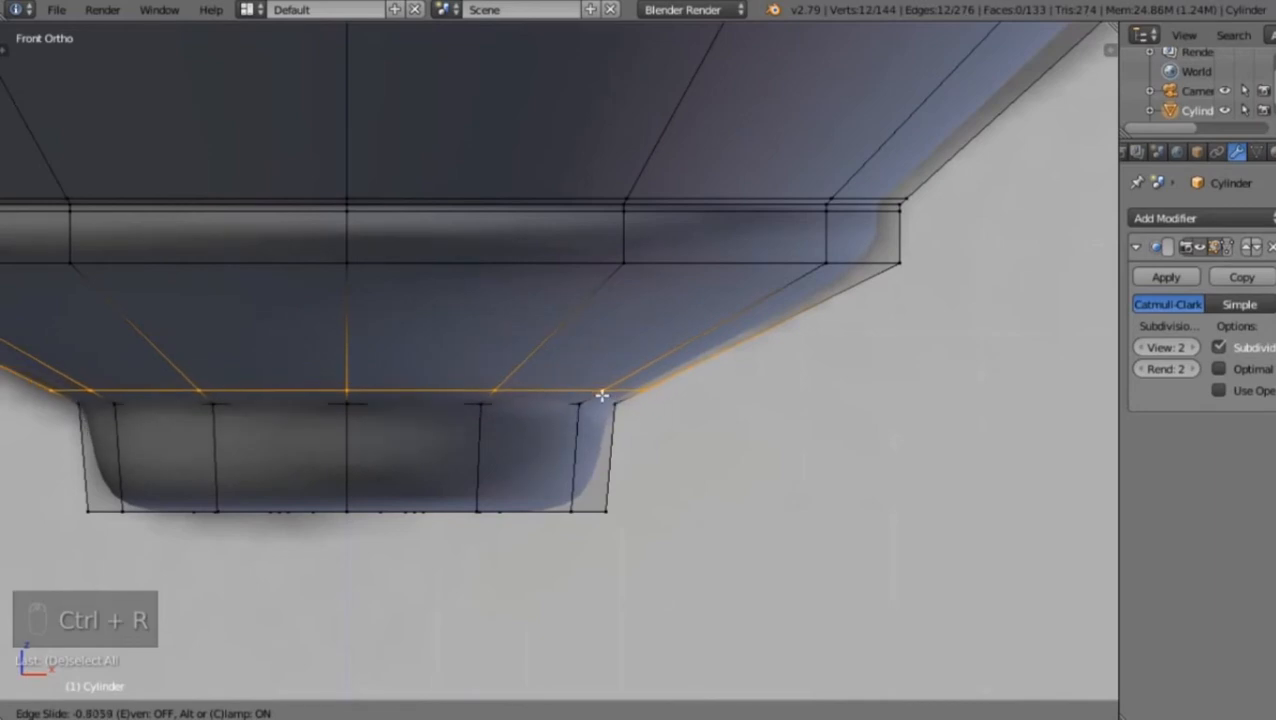
click(592, 400)
scroll(580, 395, up, 2)
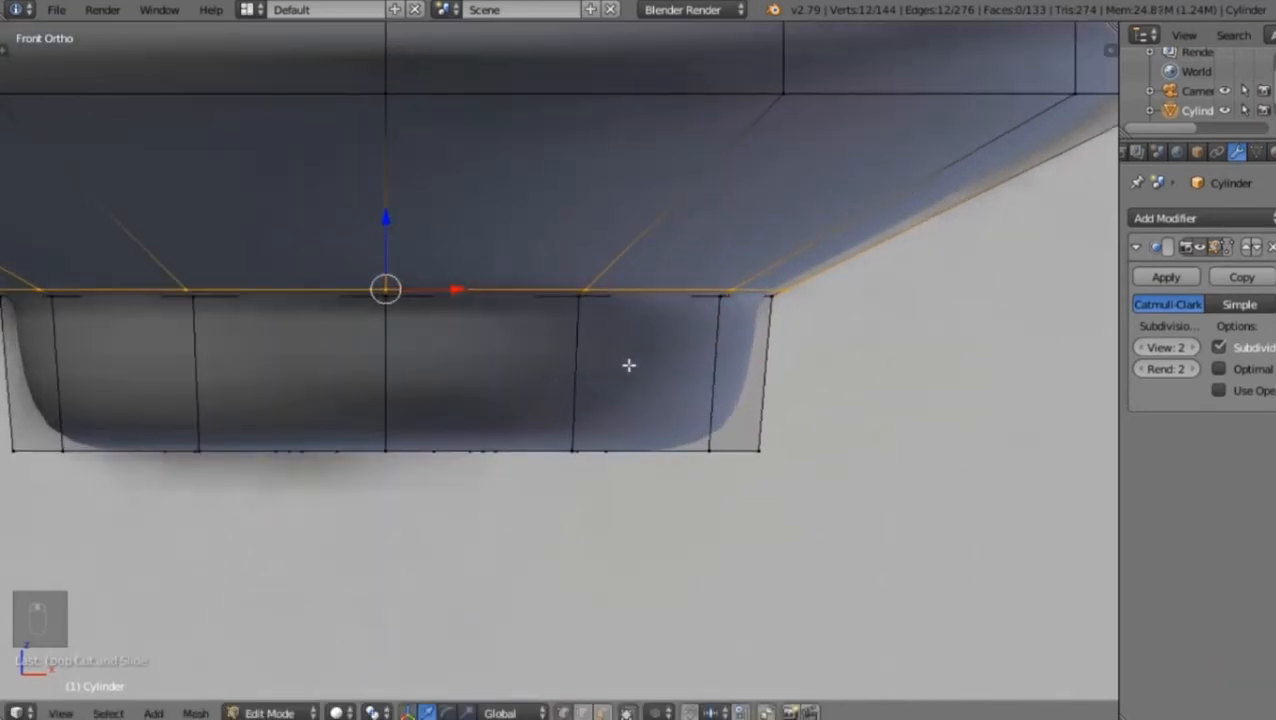
key(ctrl+r)
click(753, 365)
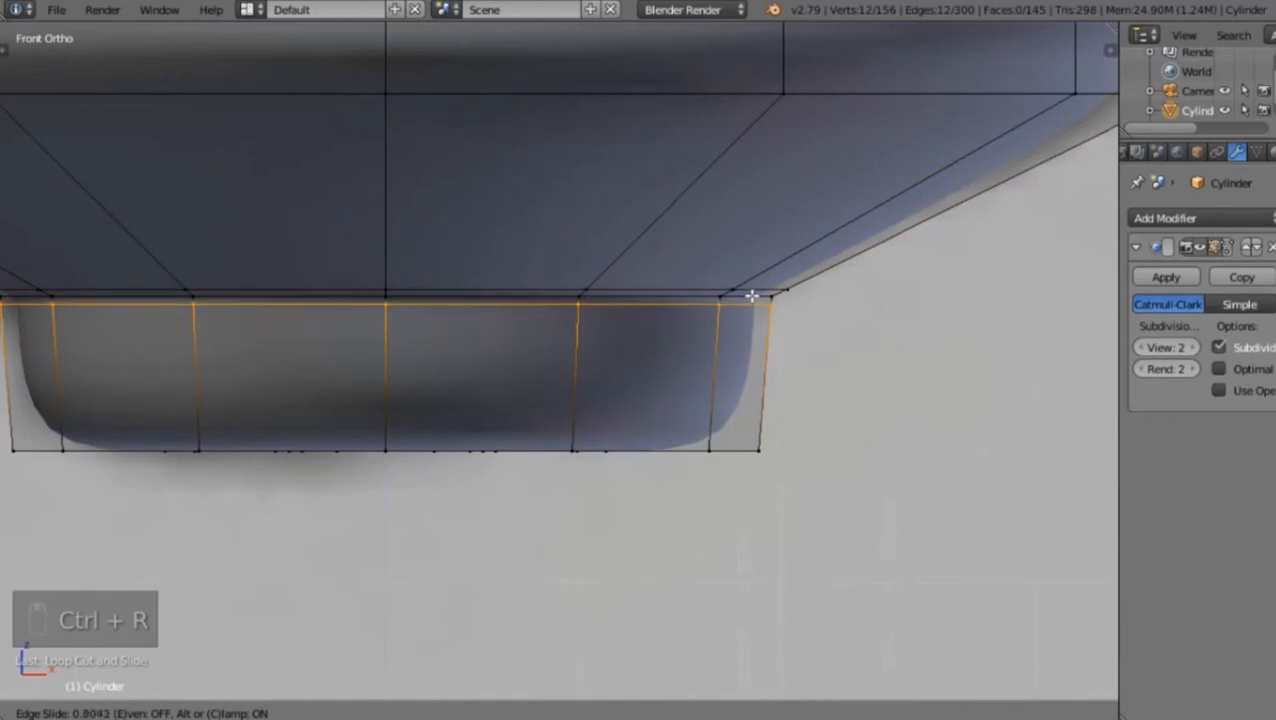
click(751, 297)
scroll(740, 300, down, 3)
key(a)
scroll(730, 297, down, 5)
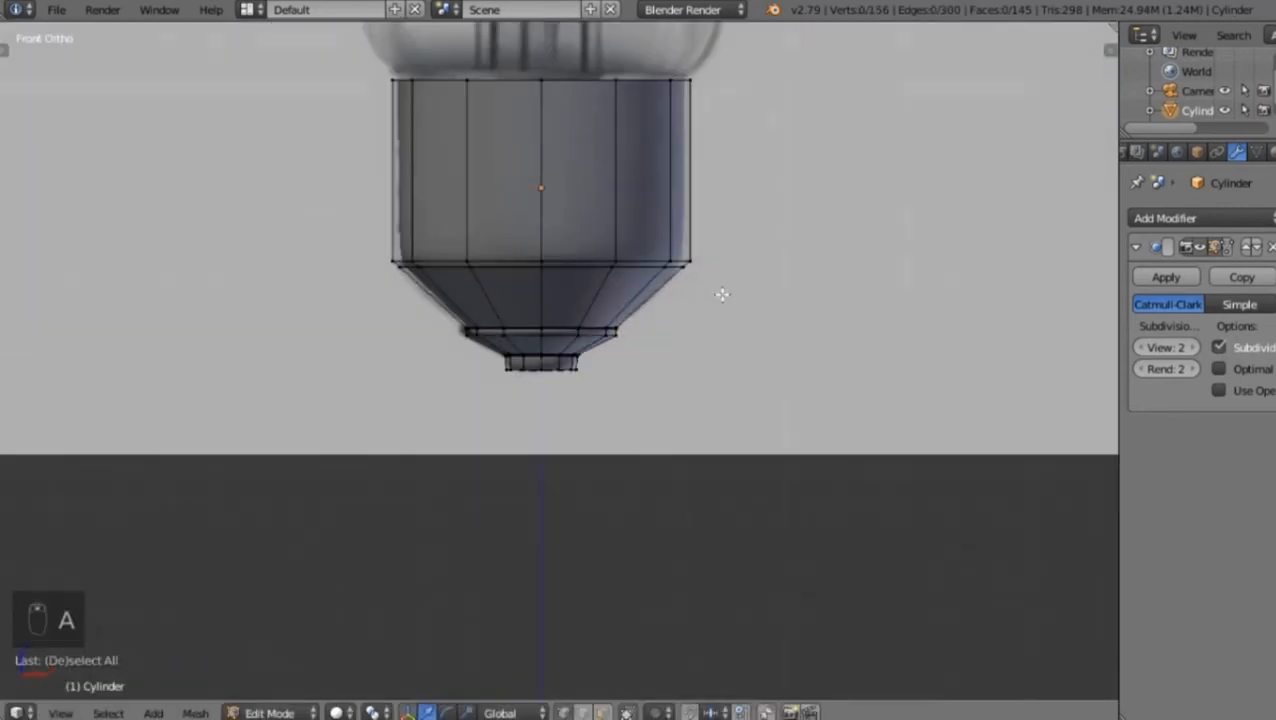
Leave mesh editing and examine the smoothed base up close and from an angle, finishing in front view
key(Tab)
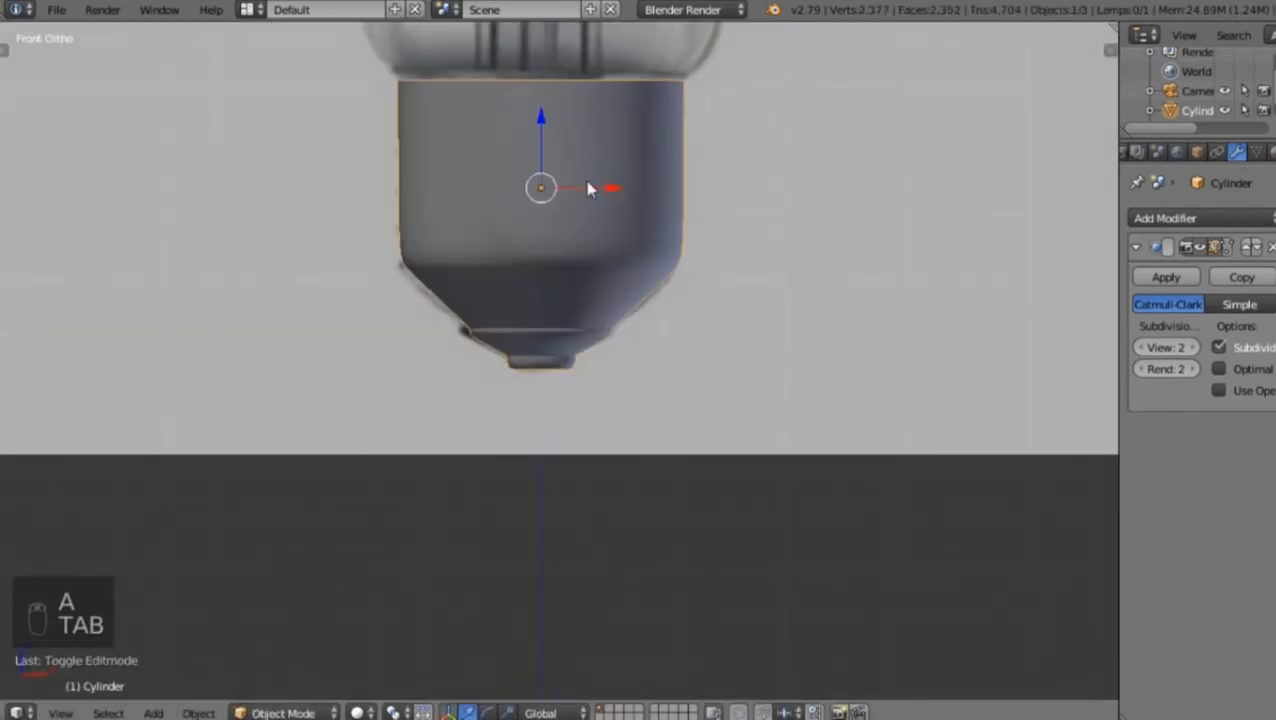
shift+middle_drag(590, 188, 578, 319)
scroll(578, 319, up, 4)
middle_drag(598, 370, 520, 211)
key(KP_1)
Tighten the shoulder below the cylindrical body with an edge loop between the shoulder edge and the loop beneath it, and leave mesh editing
key(Tab)
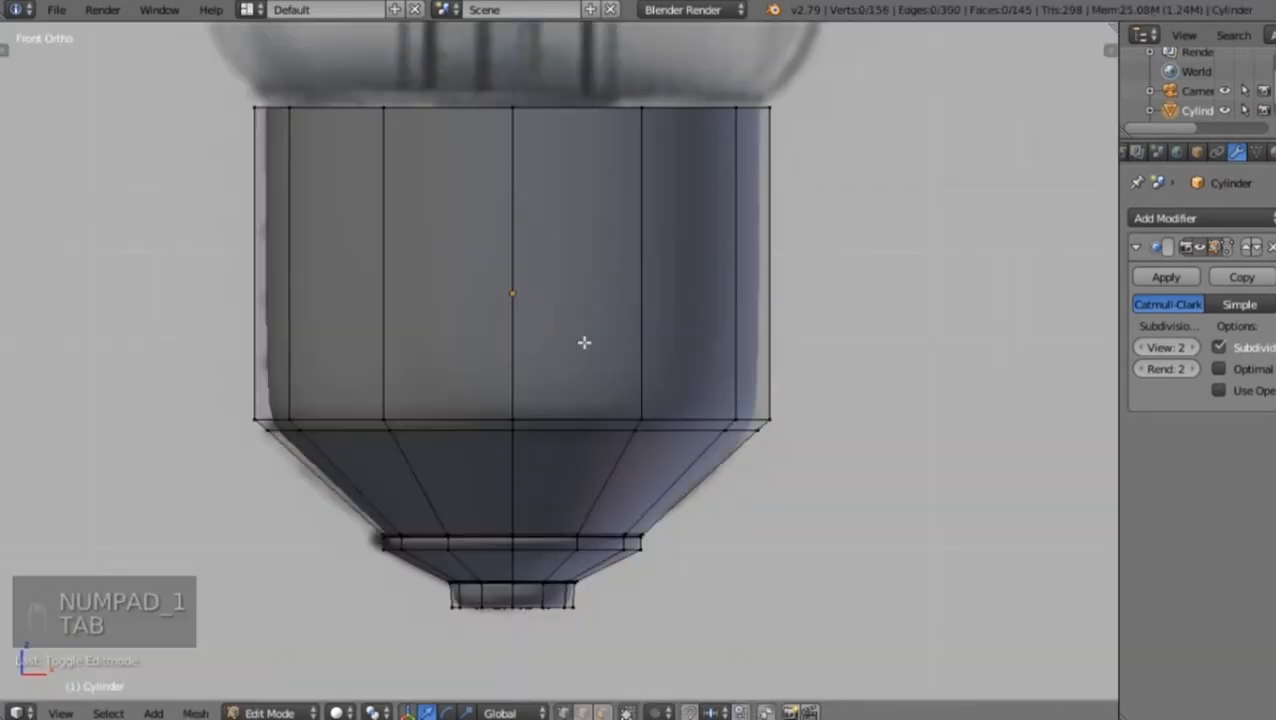
scroll(584, 342, up, 3)
shift+middle_drag(636, 382, 467, 230)
scroll(621, 282, up, 2)
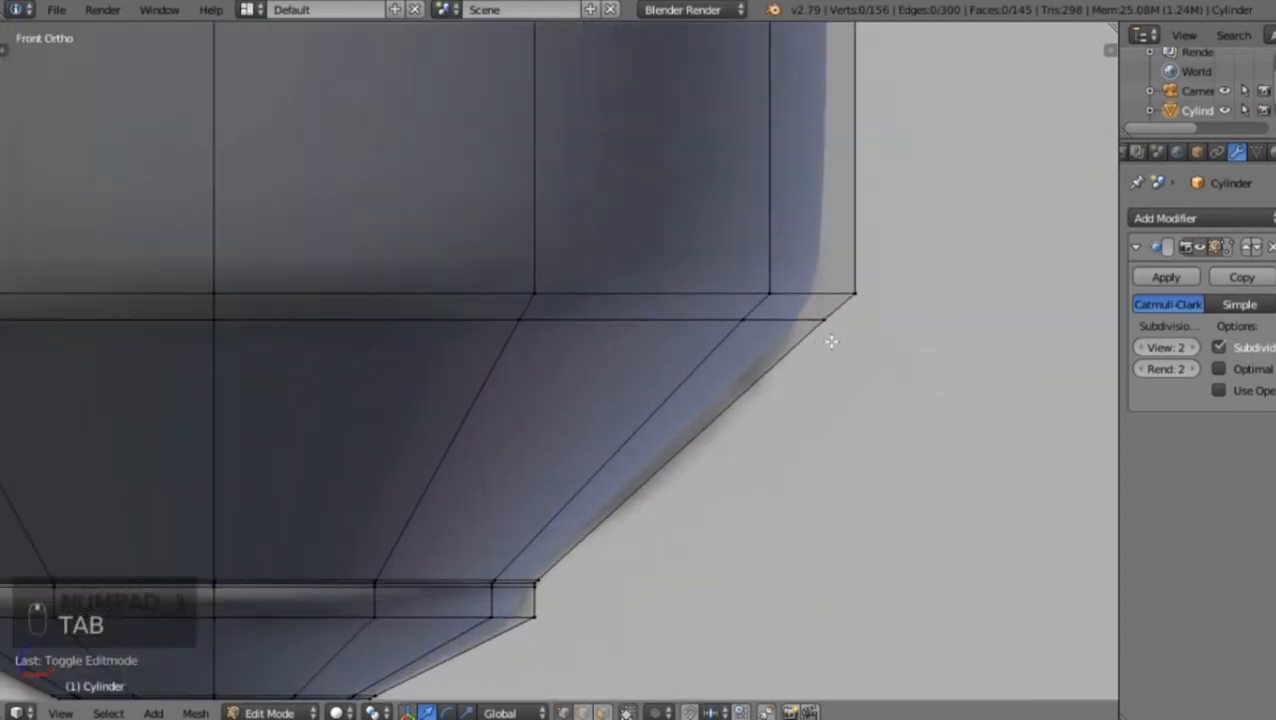
key(ctrl+r)
click(852, 310)
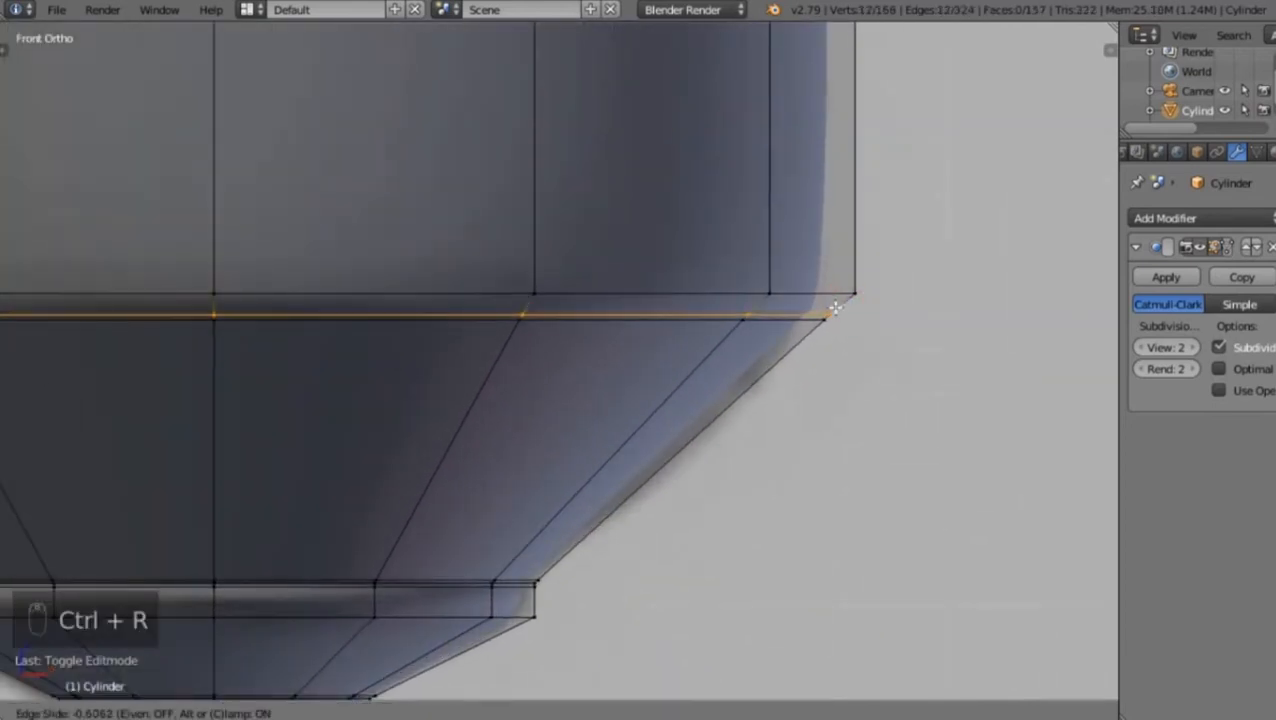
click(832, 289)
scroll(830, 283, down, 3)
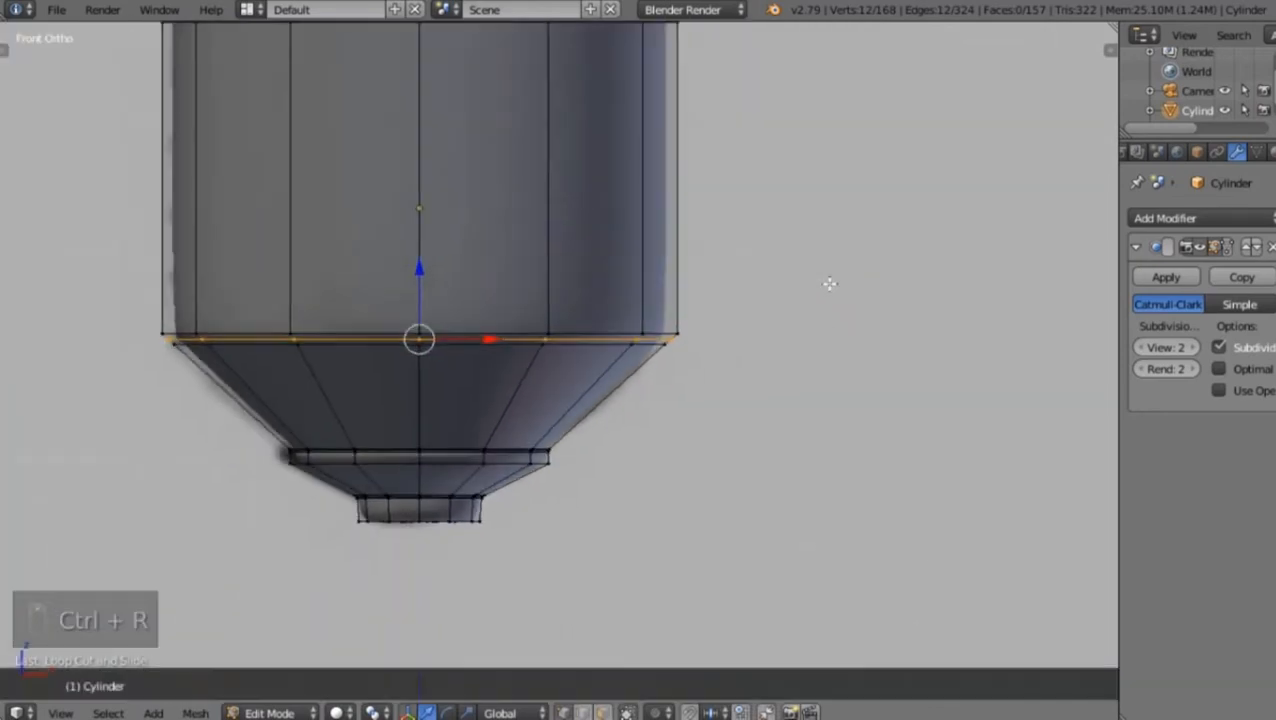
key(a)
key(Tab)
shift+middle_drag(441, 246, 552, 322)
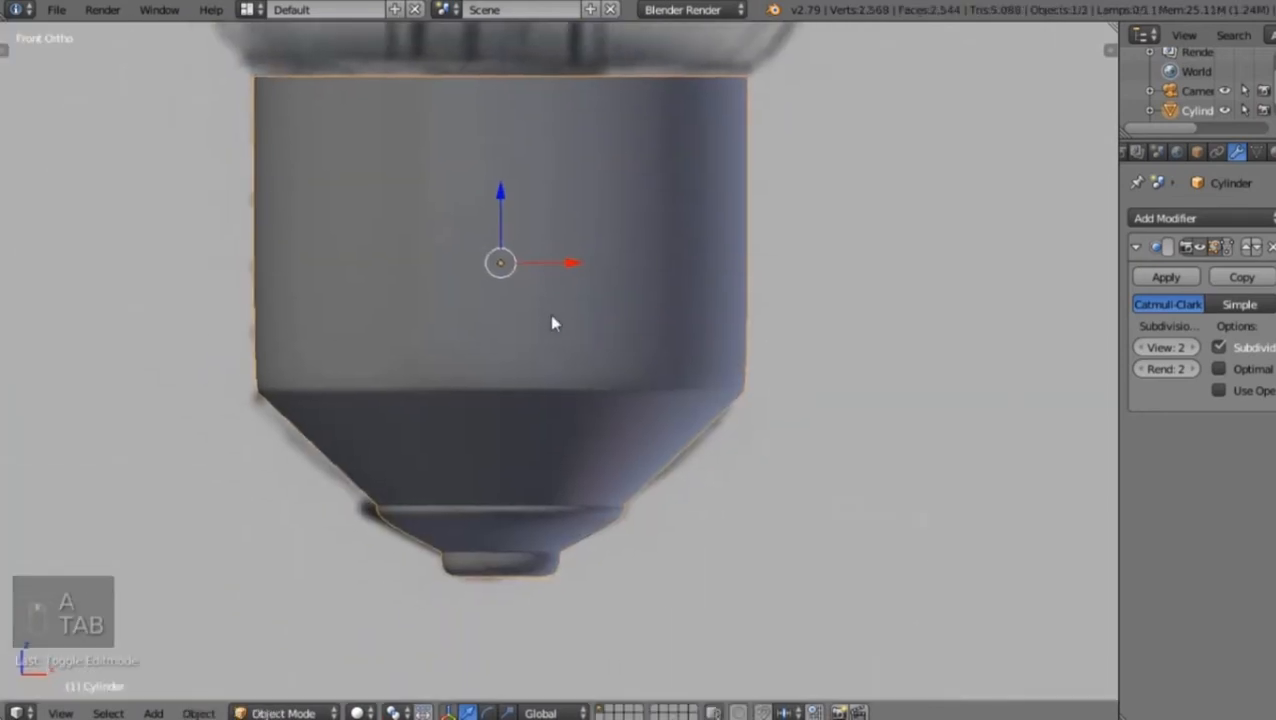
Reopen the mesh for editing in wireframe and examine the thread lines in the reference photo behind the cylindrical body
key(Tab)
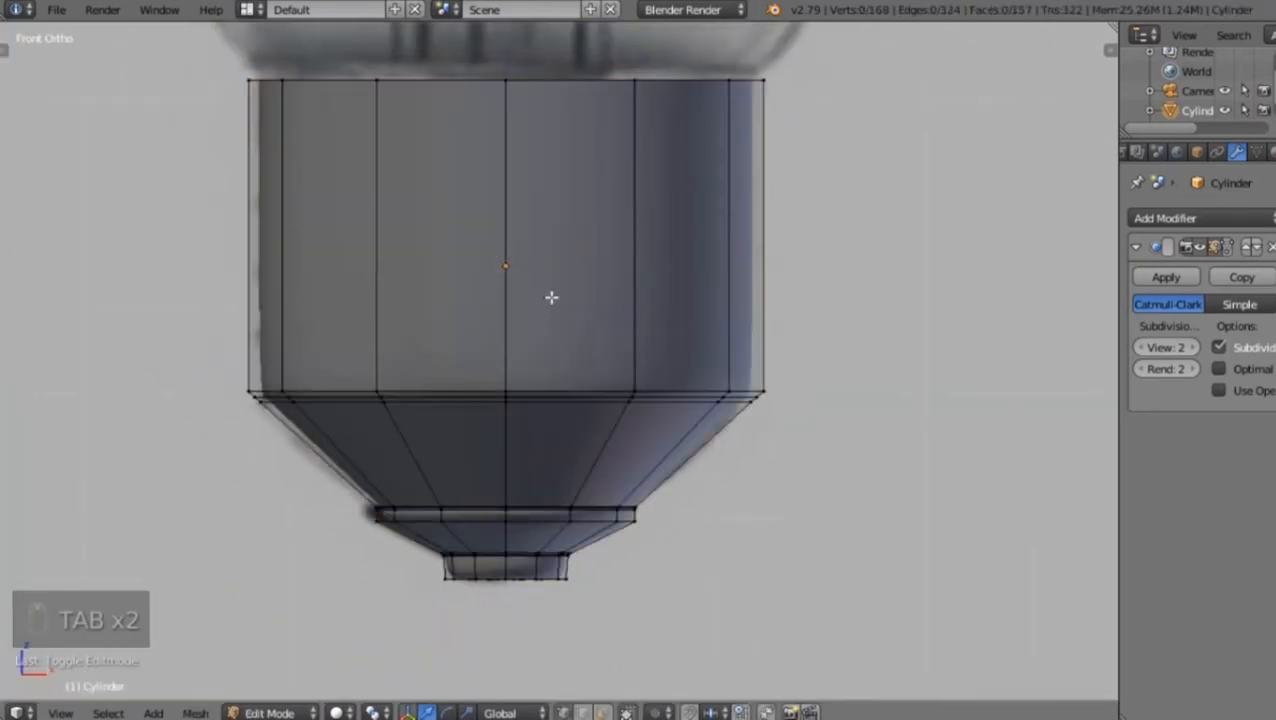
key(z)
shift+middle_drag(590, 205, 619, 346)
scroll(619, 346, up, 2)
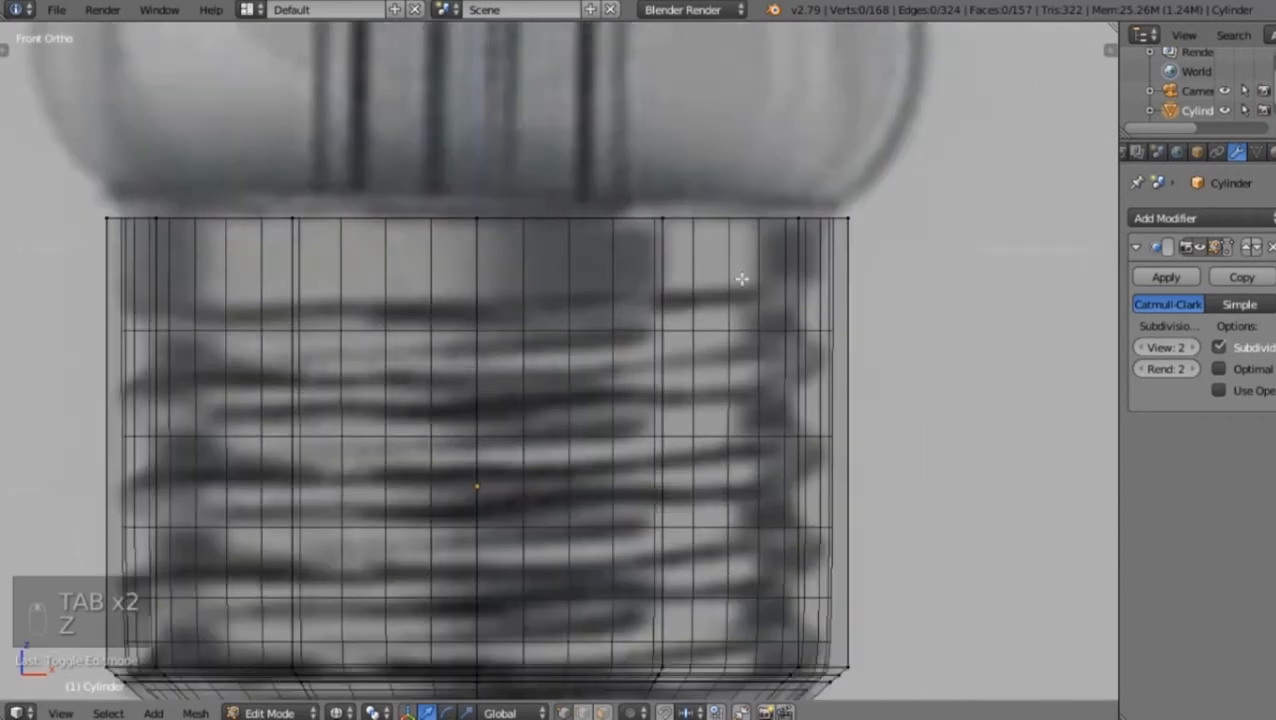
shift+middle_drag(846, 296, 695, 297)
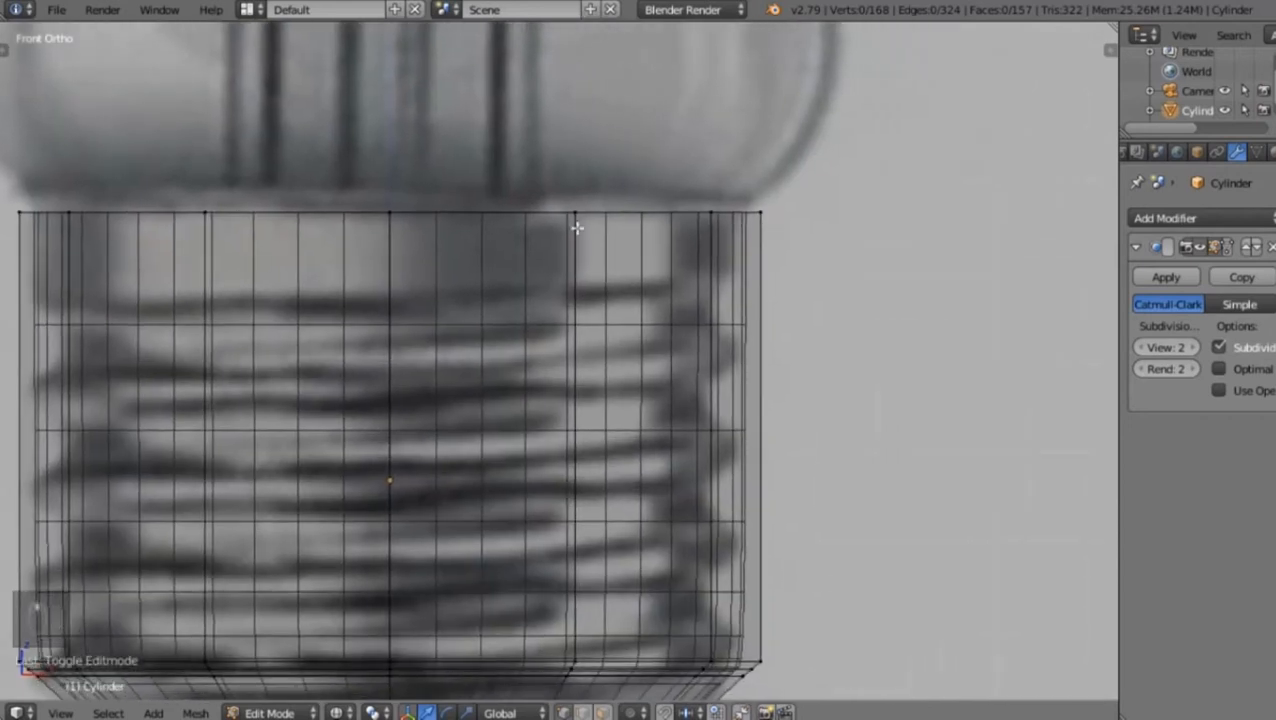
shift+middle_drag(484, 347, 683, 321)
scroll(628, 148, up, 3)
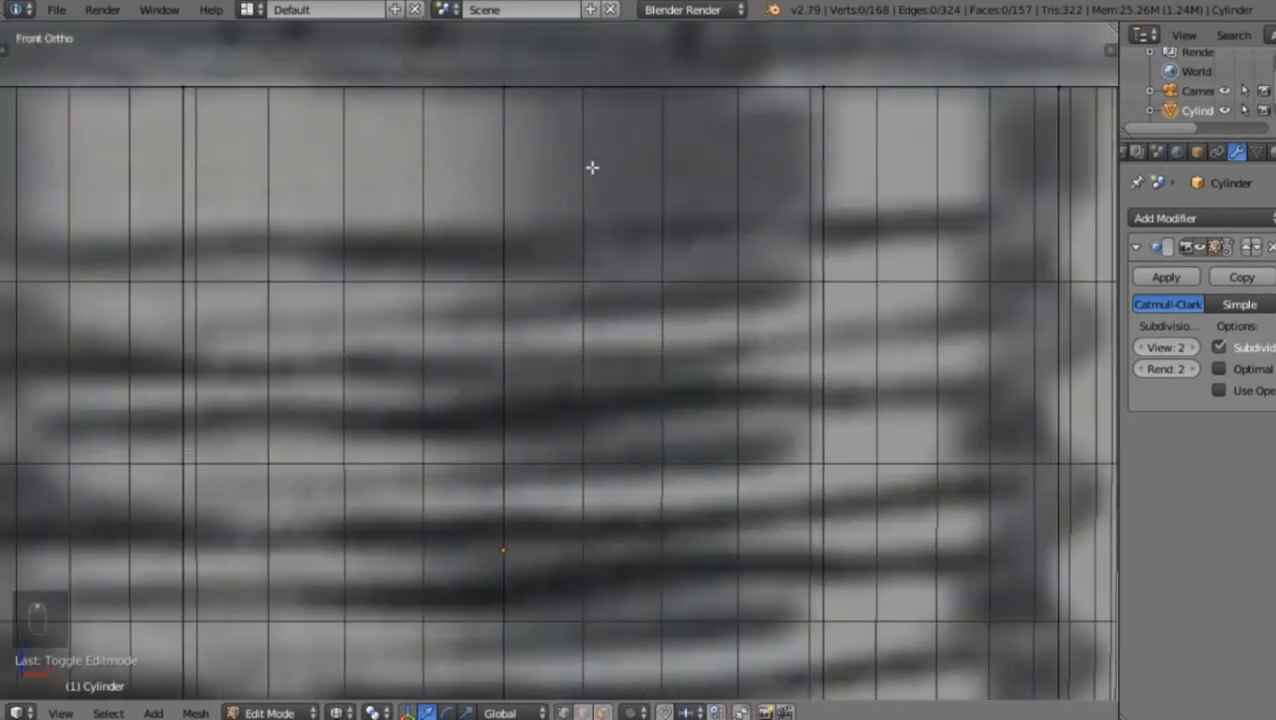
scroll(605, 168, down, 6)
scroll(854, 276, up, 6)
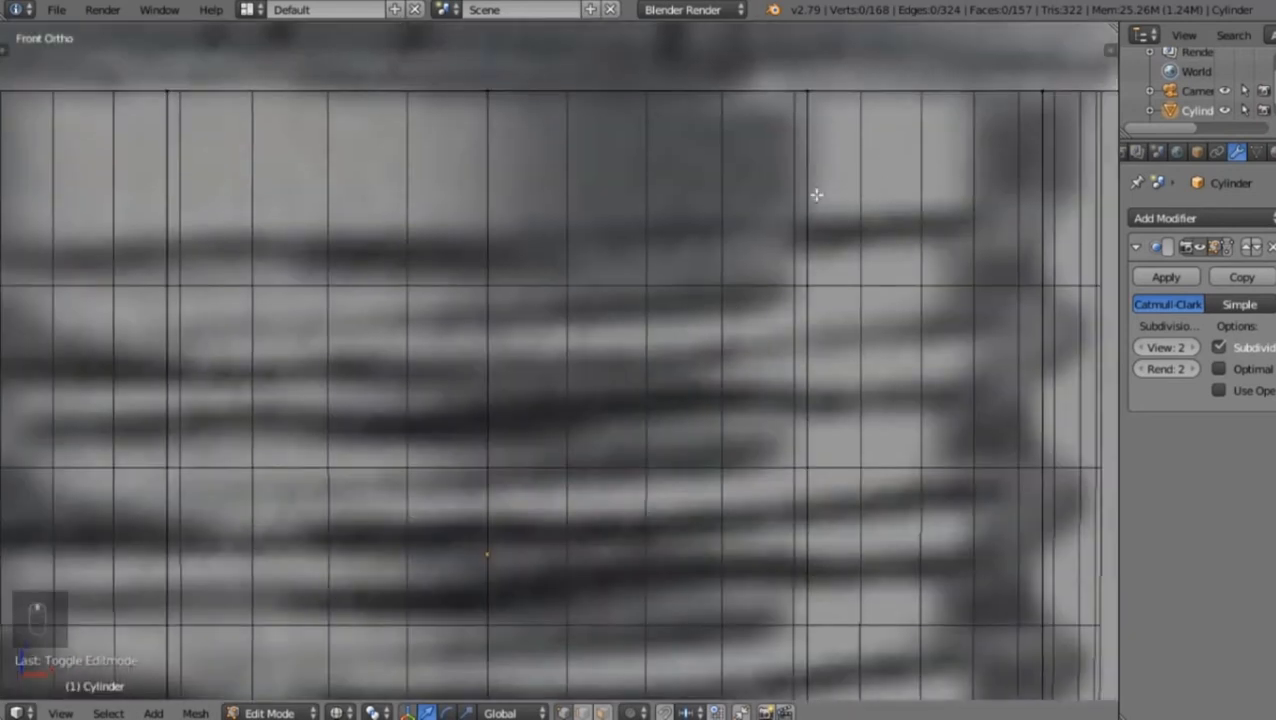
scroll(816, 195, down, 8)
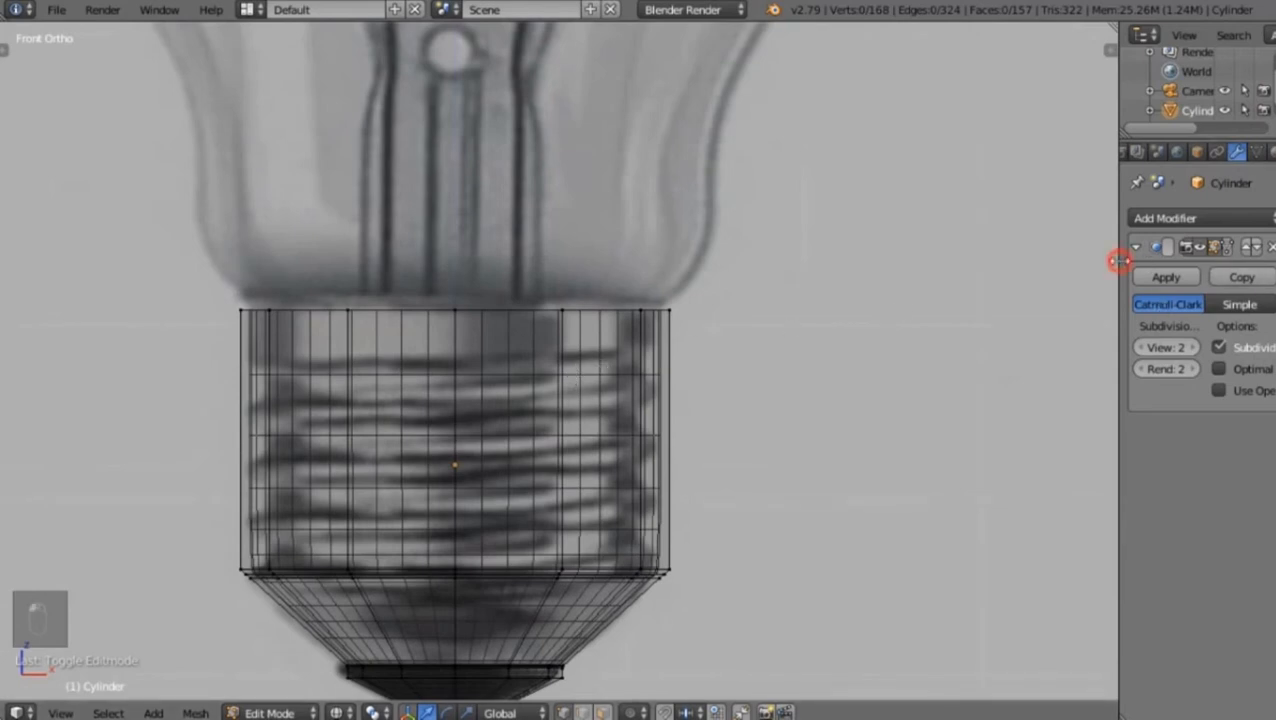
Turn off the Subdivision Surface modifier's display in edit mode and check the solid-shaded base in object mode
drag(1119, 260, 1084, 260)
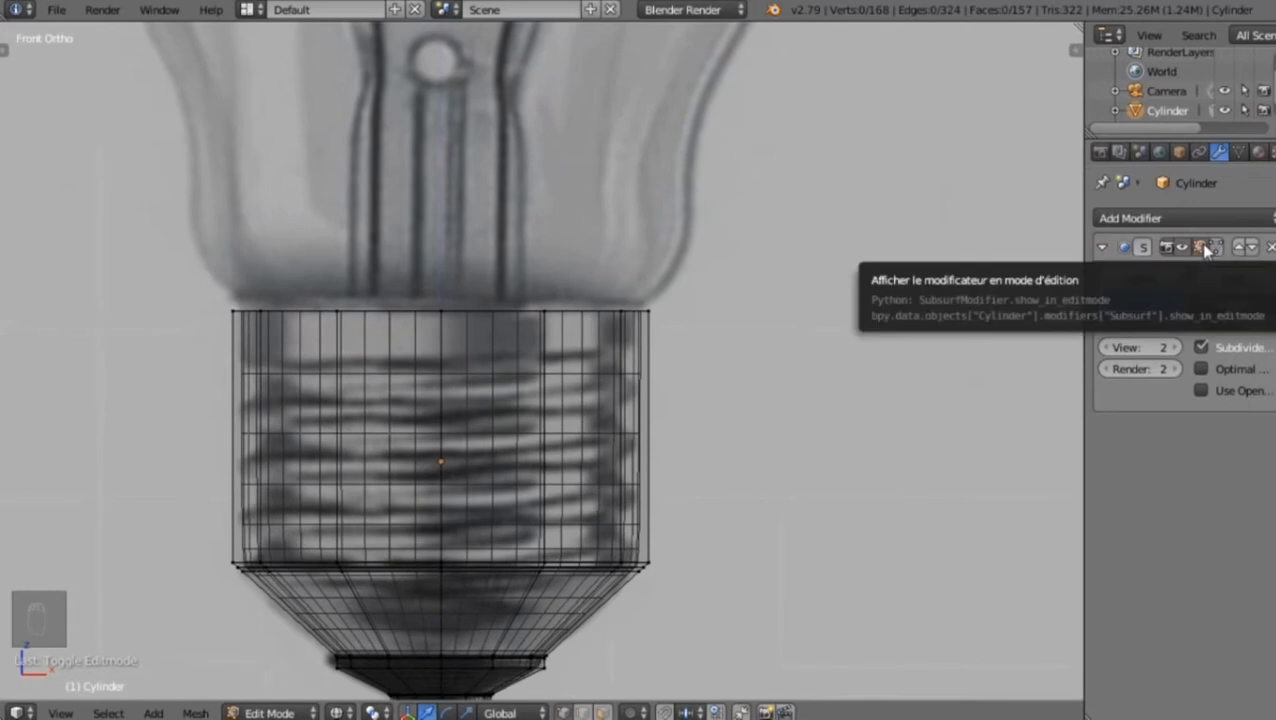
click(1203, 248)
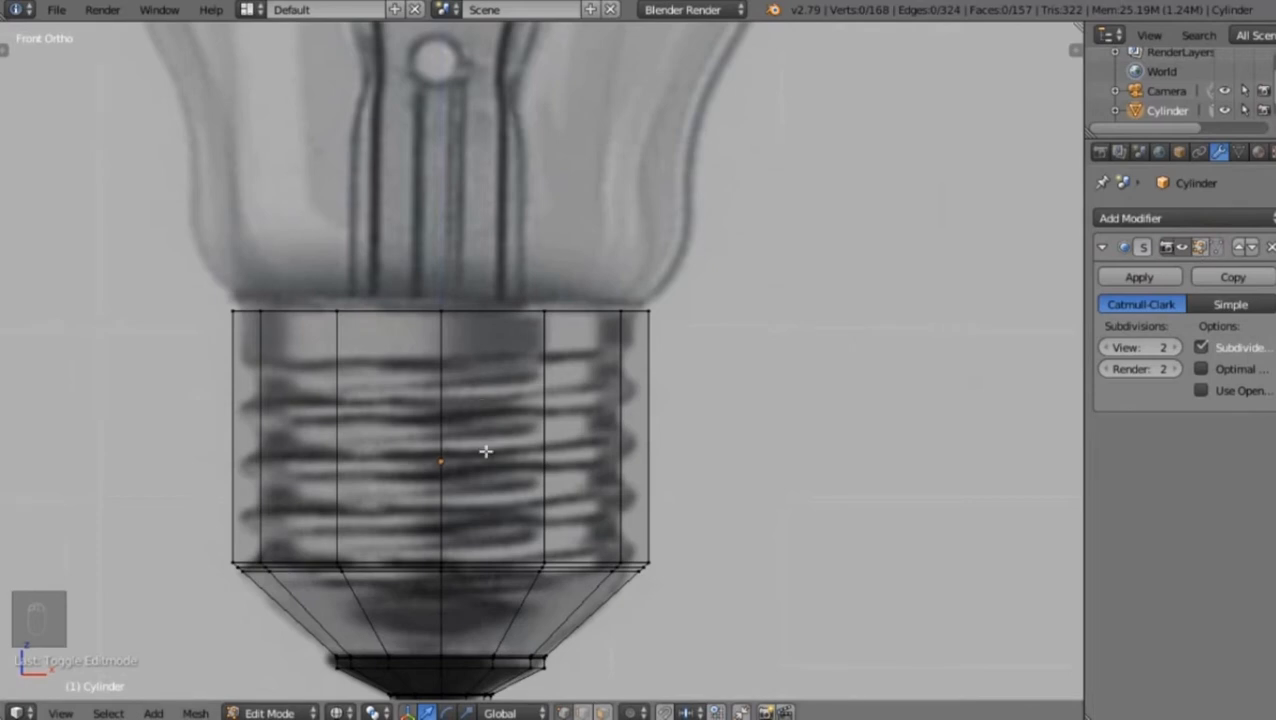
scroll(485, 455, down, 5)
key(Tab)
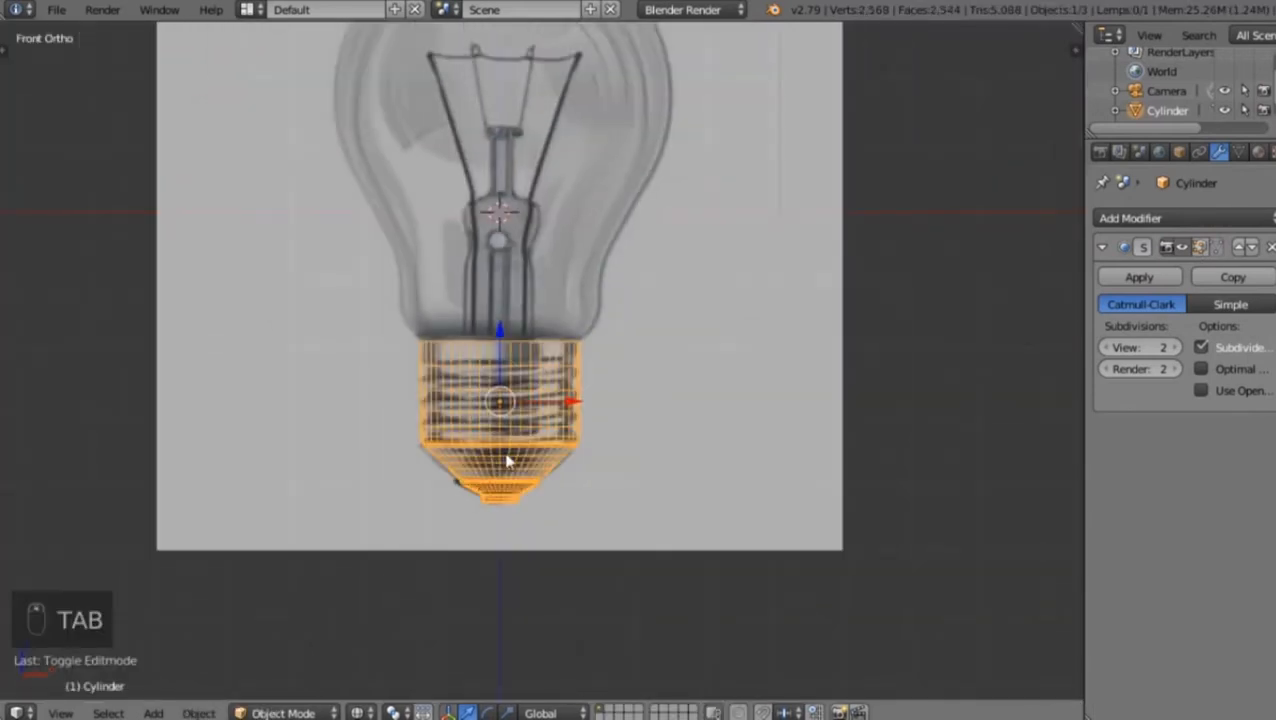
key(Tab)
scroll(505, 453, up, 2)
key(Tab)
key(z)
mouse_move(504, 461)
middle_down()
mouse_move(466, 370)
mouse_move(521, 487)
middle_up()
key(KP_1)
scroll(560, 493, up, 4)
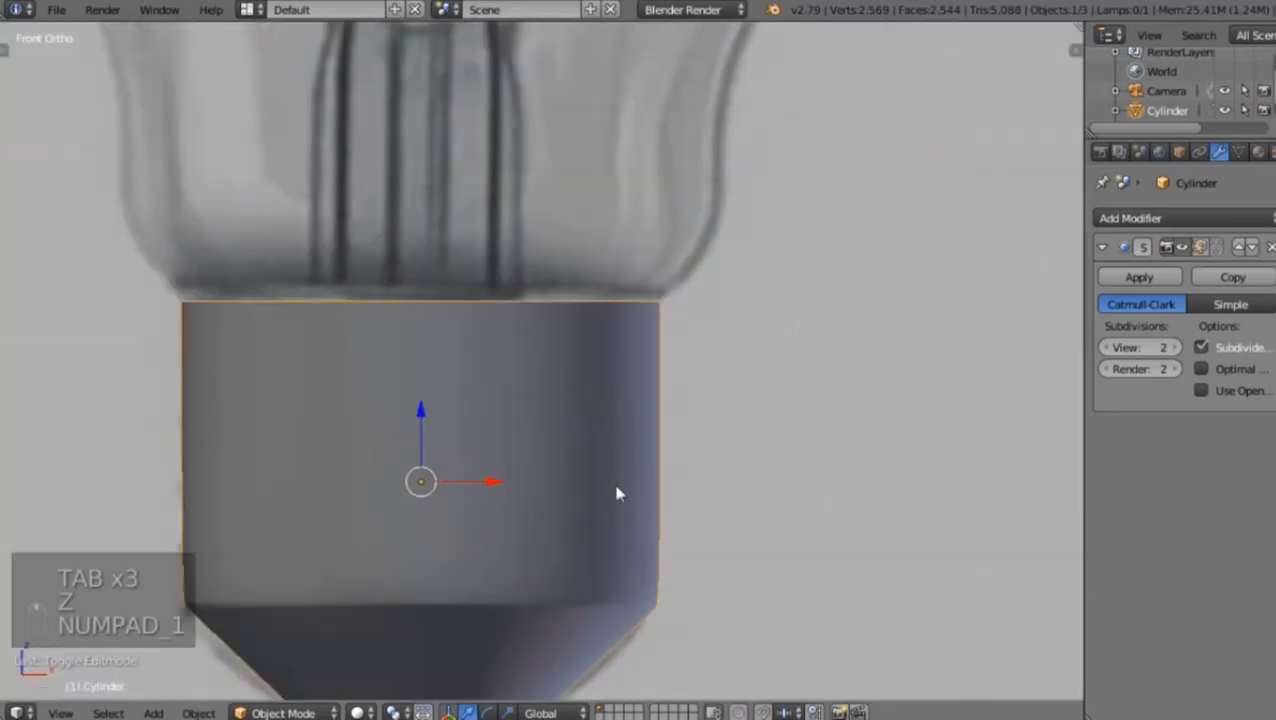
Reopen the mesh in wireframe and add an edge loop around the upper body at the height of the photo's first thread line
key(Tab)
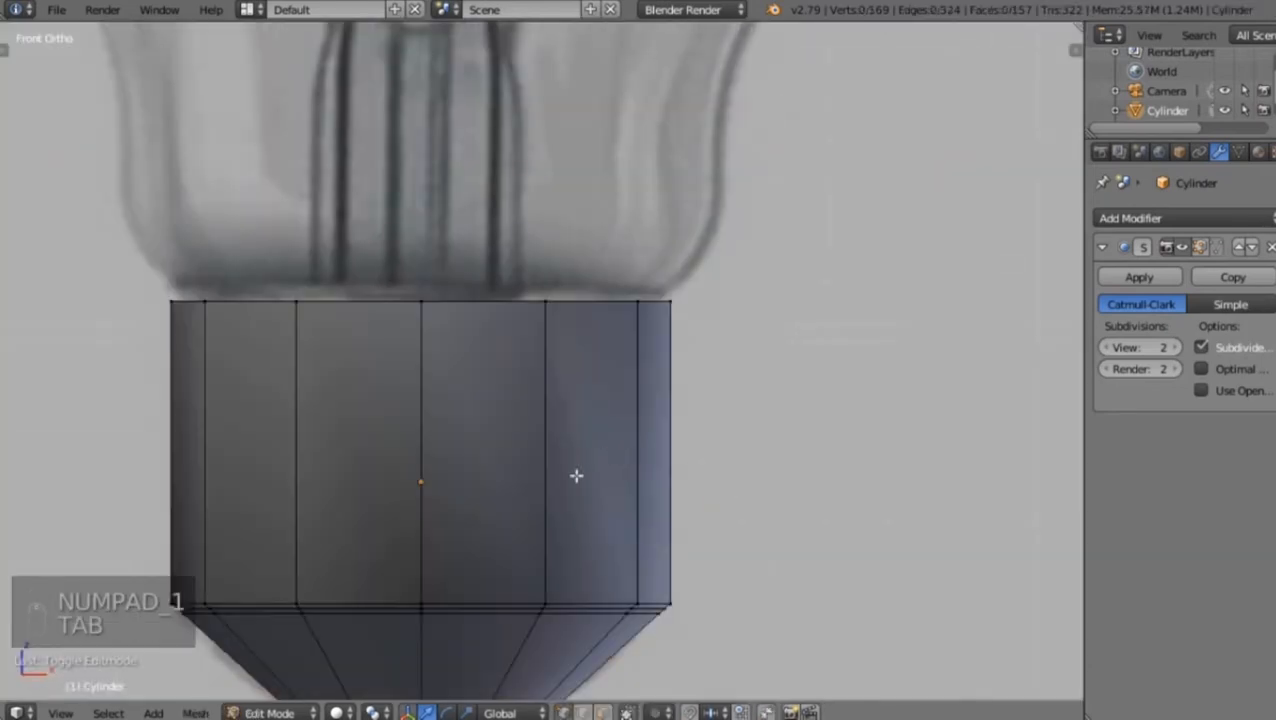
scroll(545, 474, down, 3)
scroll(571, 449, up, 4)
key(z)
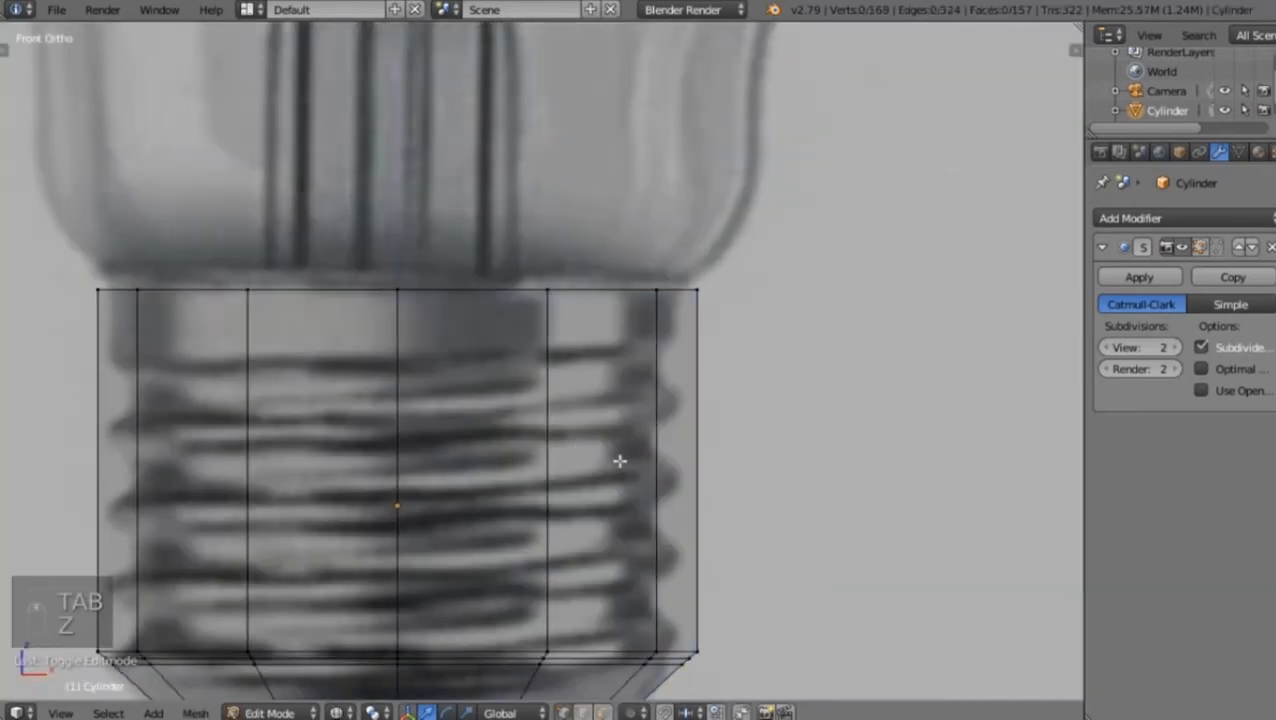
scroll(619, 461, up, 3)
shift+middle_drag(750, 344, 681, 362)
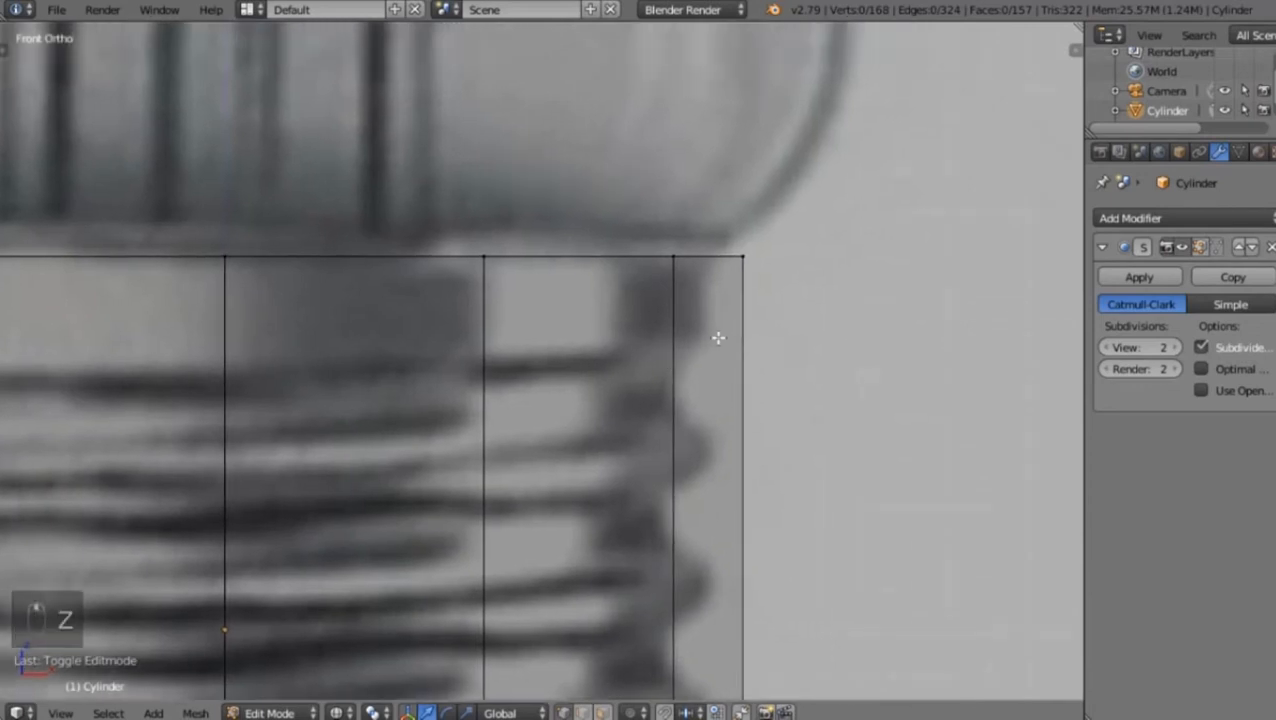
key(ctrl+r)
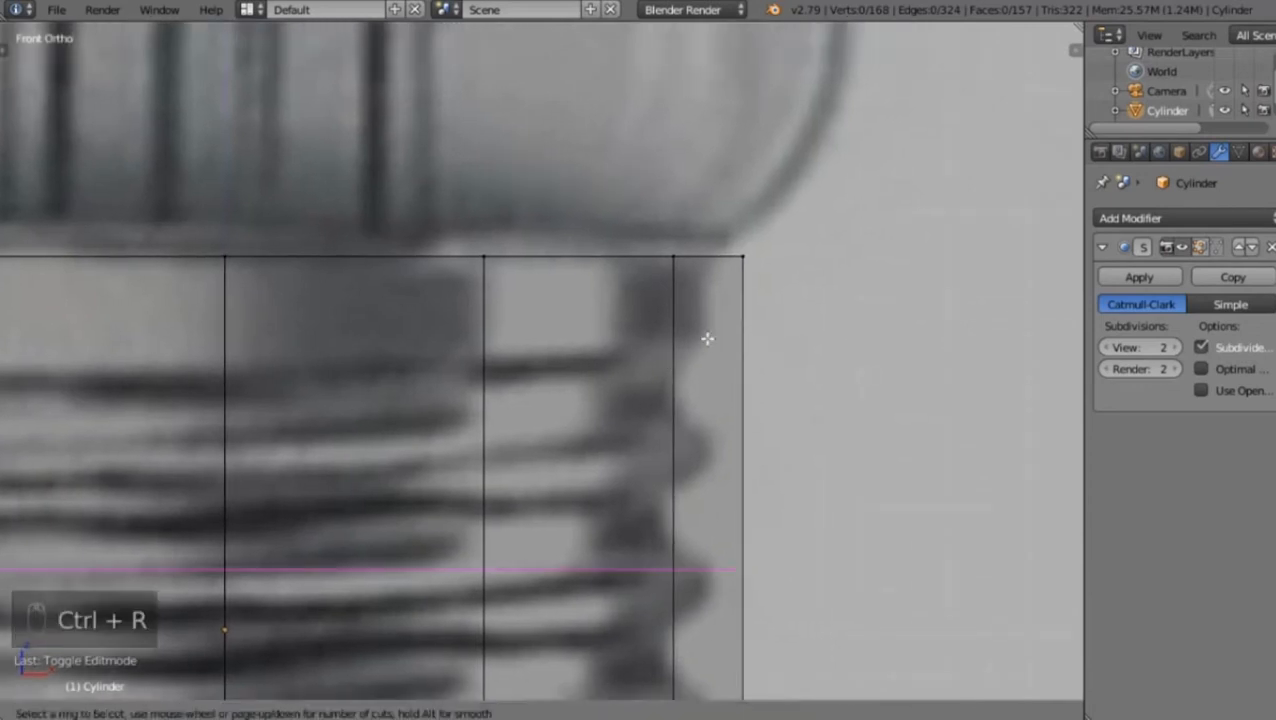
click(710, 328)
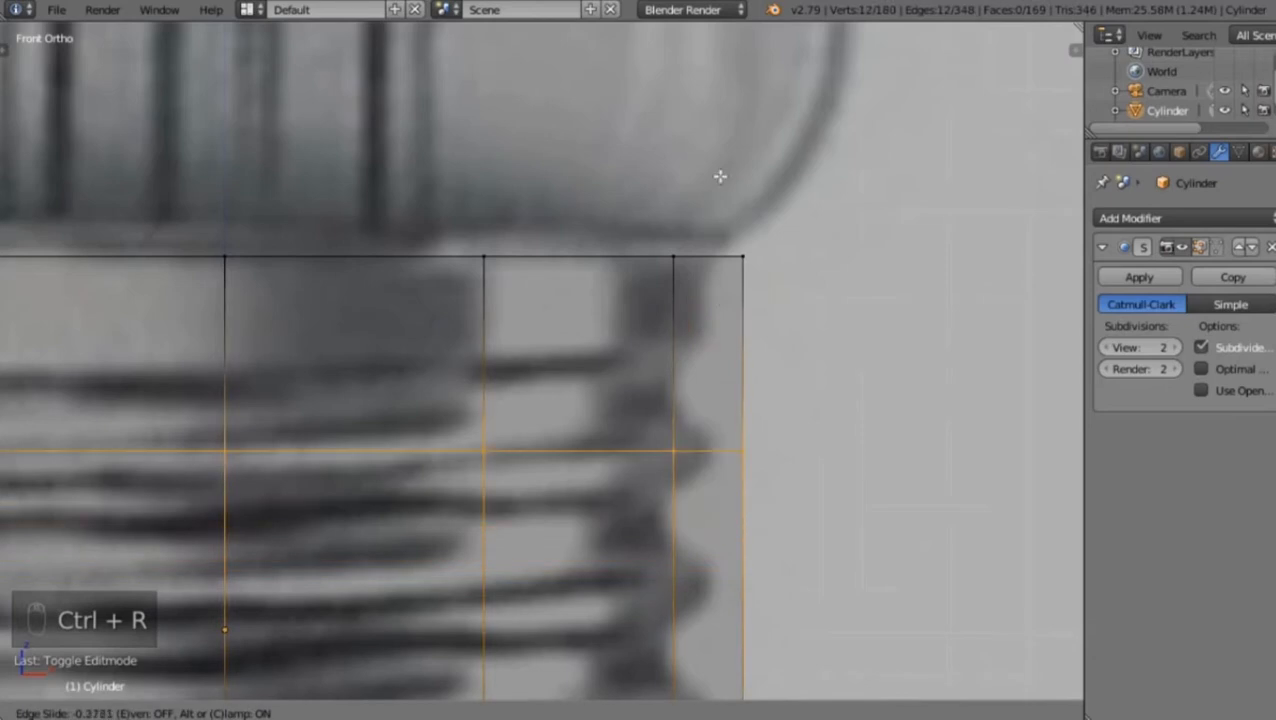
click(712, 120)
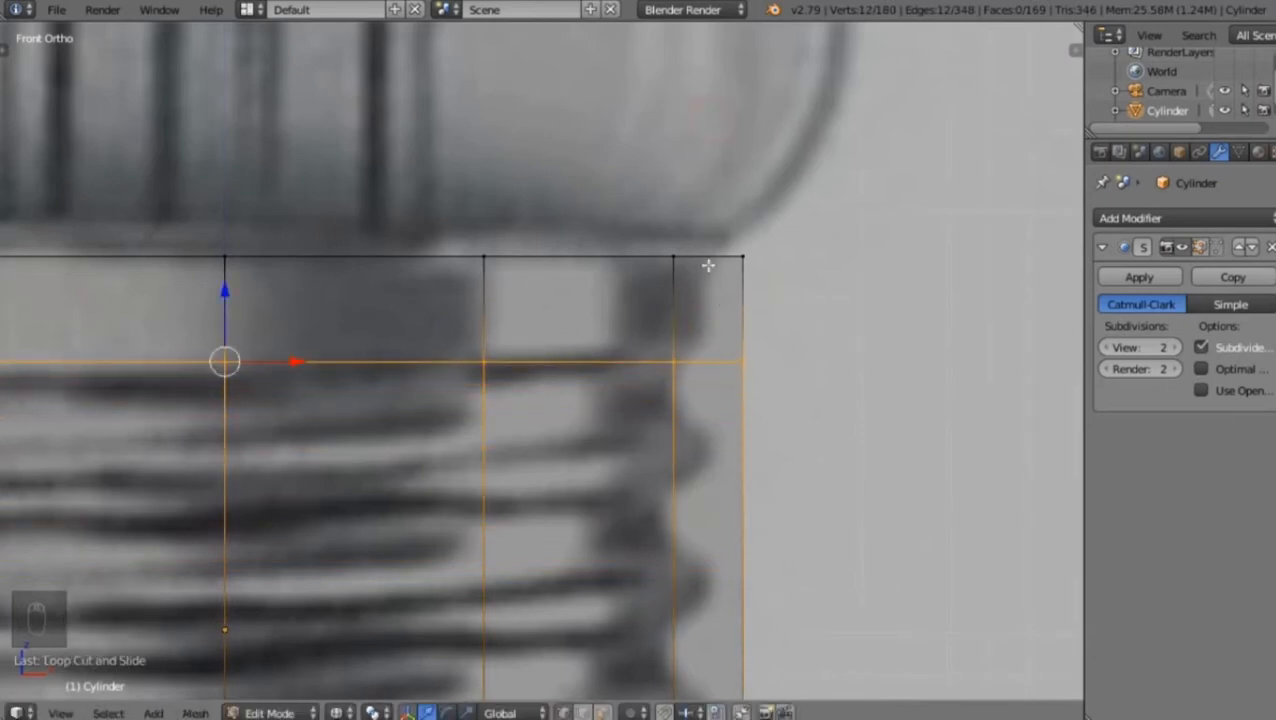
key(a)
Add a supporting edge loop just below the base's open upper rim
key(ctrl+r)
click(711, 302)
click(715, 273)
key(a)
scroll(700, 300, down, 5)
scroll(645, 332, up, 4)
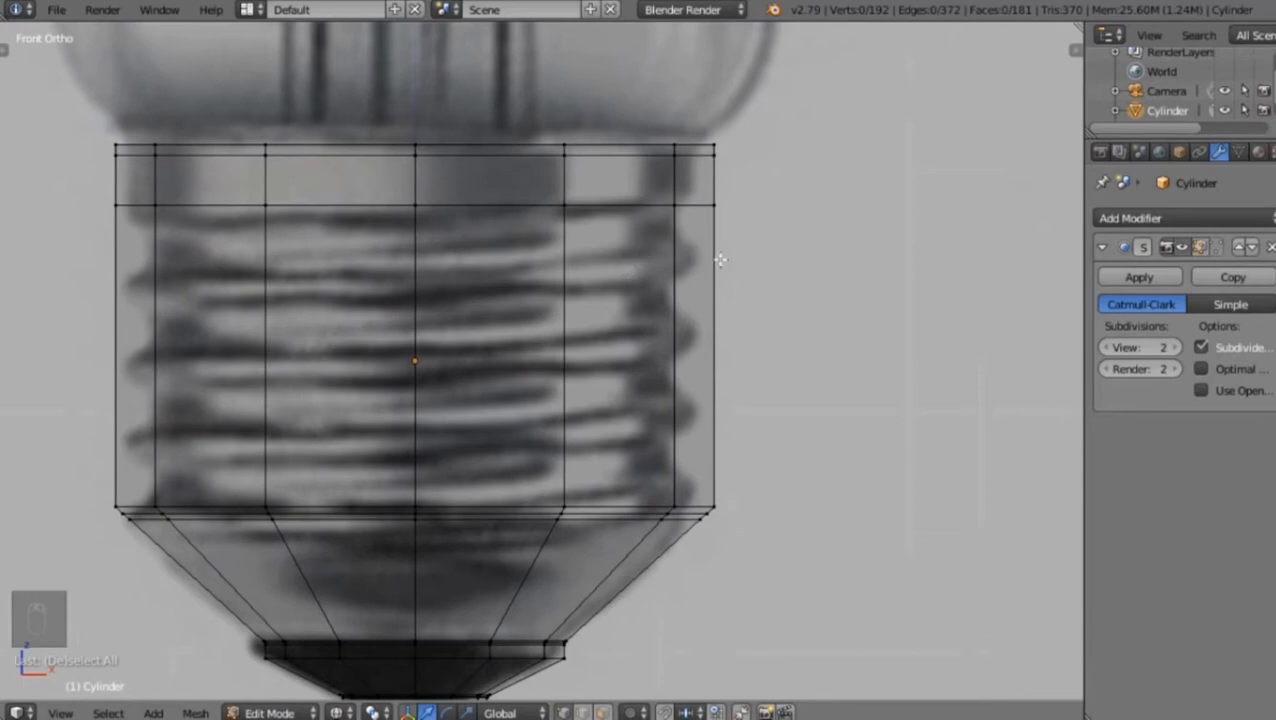
Cut three edge loops across the threaded section and slide them slightly upward together, by a factor of about -0.22
scroll(475, 348, down, 4)
scroll(632, 256, up, 4)
key(ctrl+r)
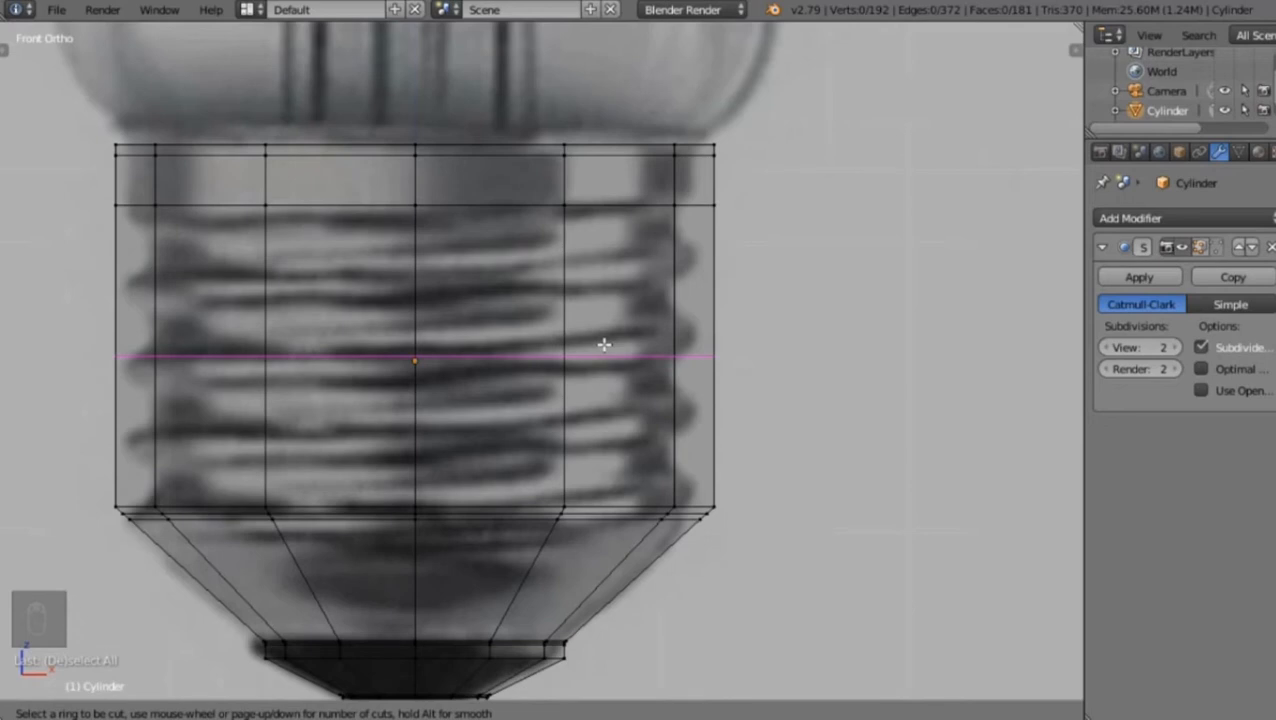
scroll(604, 344, up, 1)
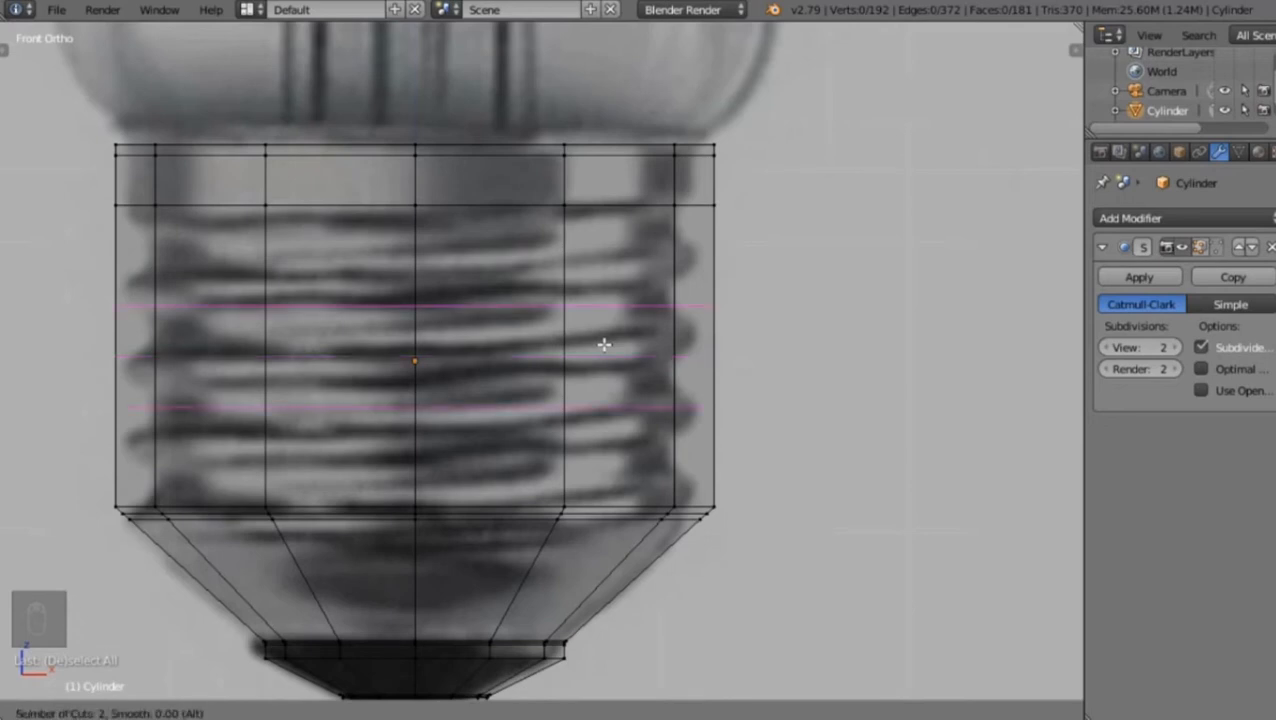
scroll(604, 344, up, 1)
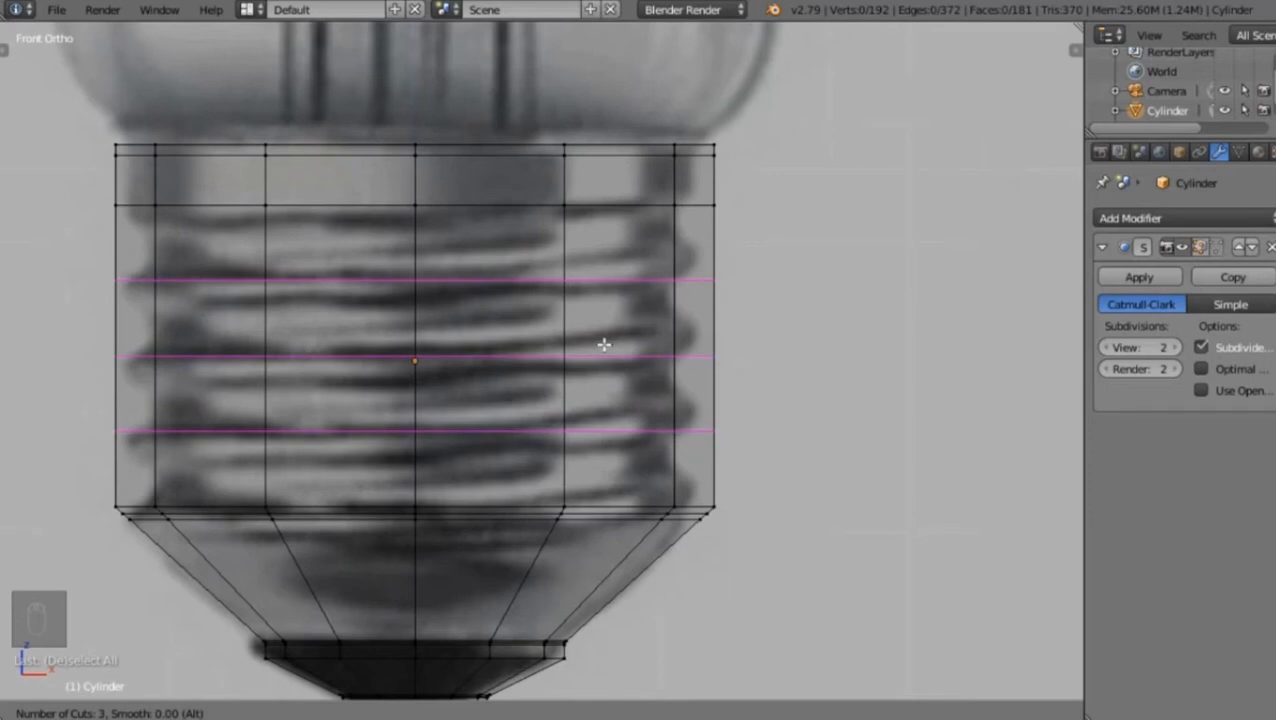
click(604, 344)
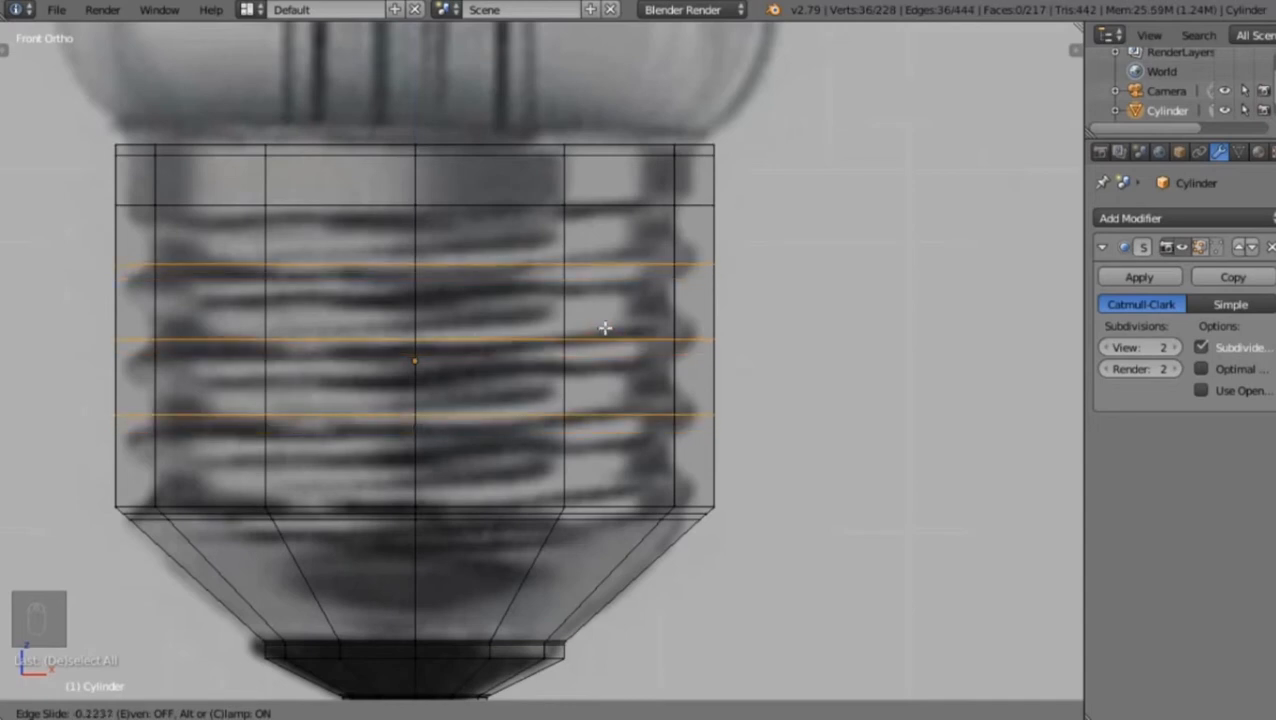
click(604, 328)
key(a)
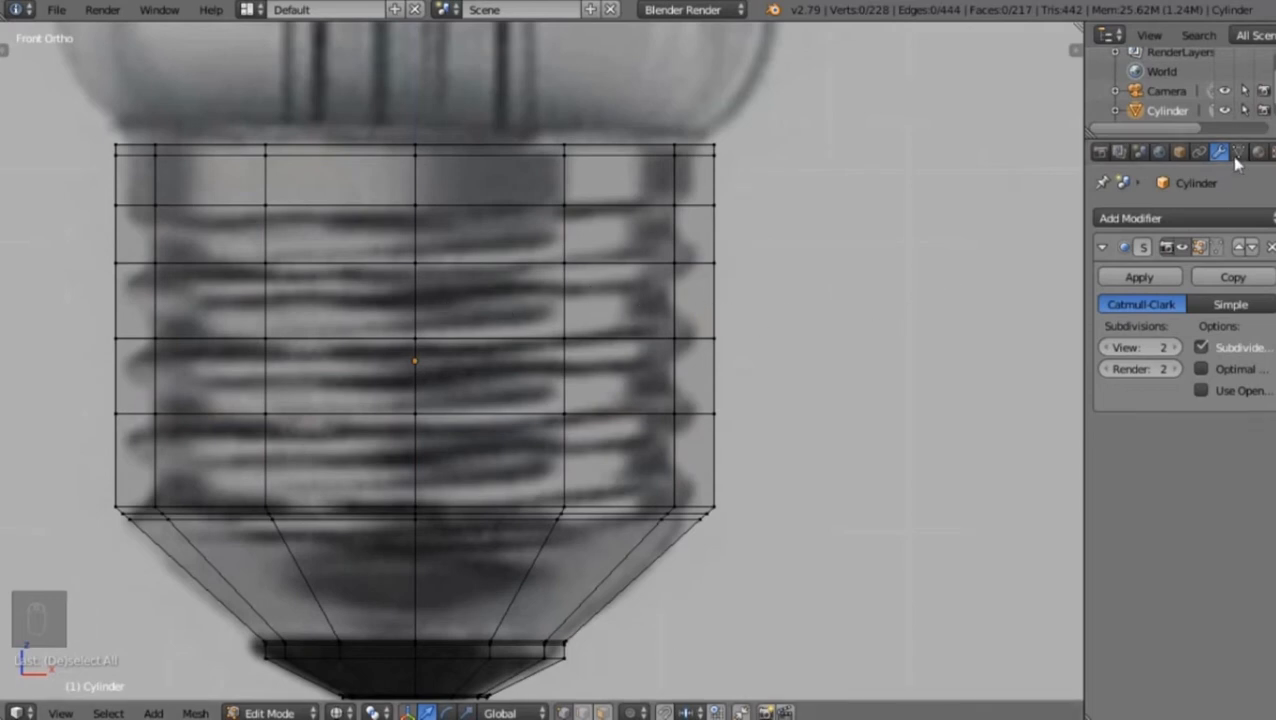
Add a Simple Deform modifier to the bulb base after the Subdivision Surface modifier
click(1218, 220)
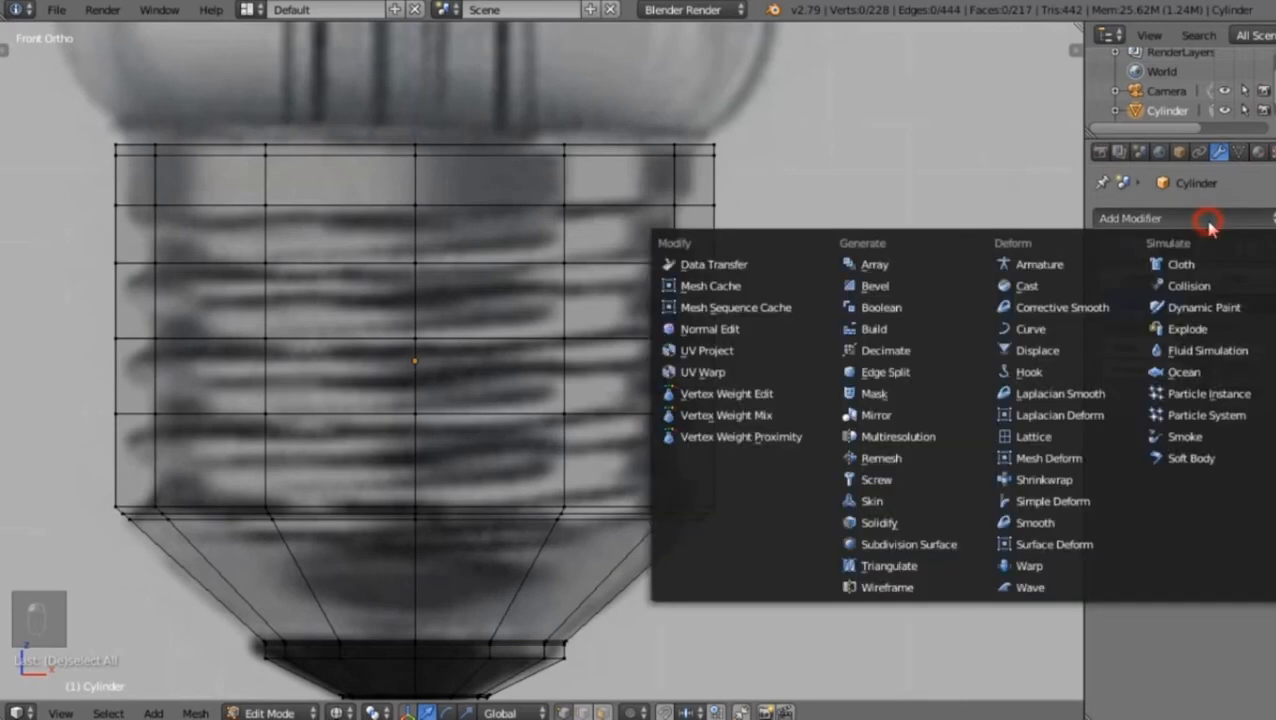
click(1055, 503)
scroll(644, 408, down, 2)
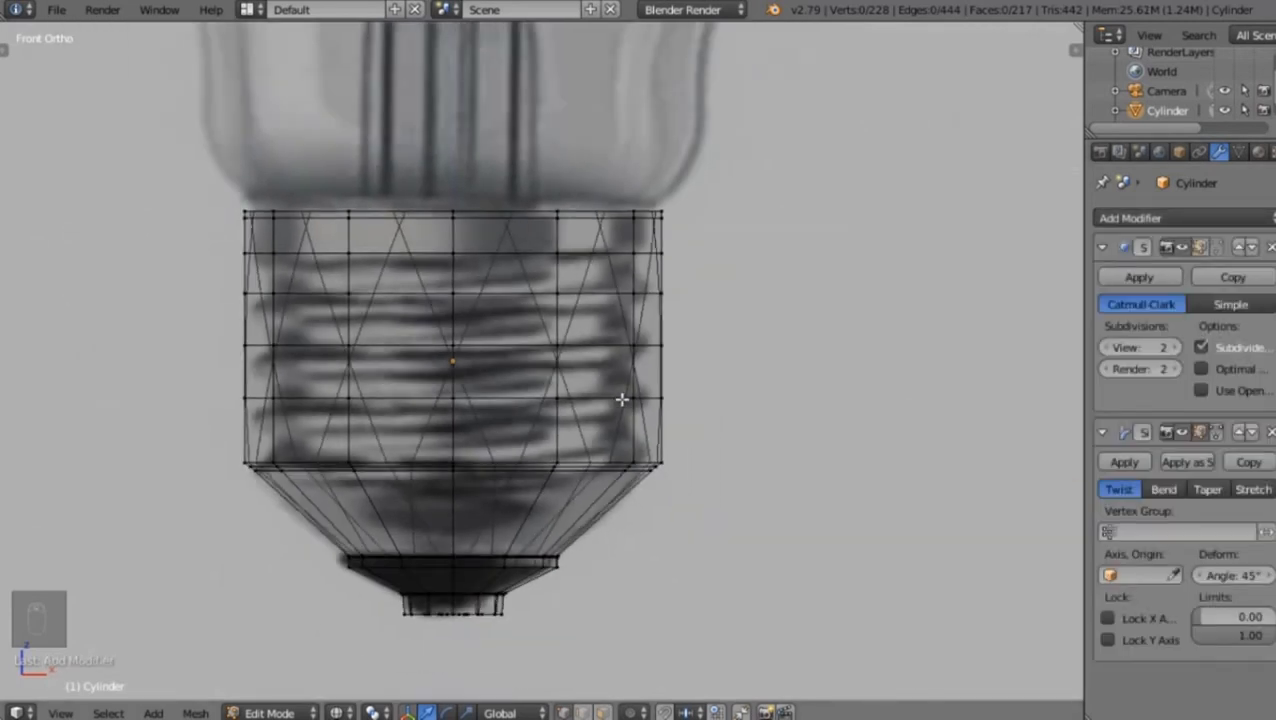
Examine the bulb base with the Simple Deform modifier in wireframe and solid shading, in both Object and Edit Mode
scroll(500, 352, up, 3)
middle_drag(521, 330, 513, 328)
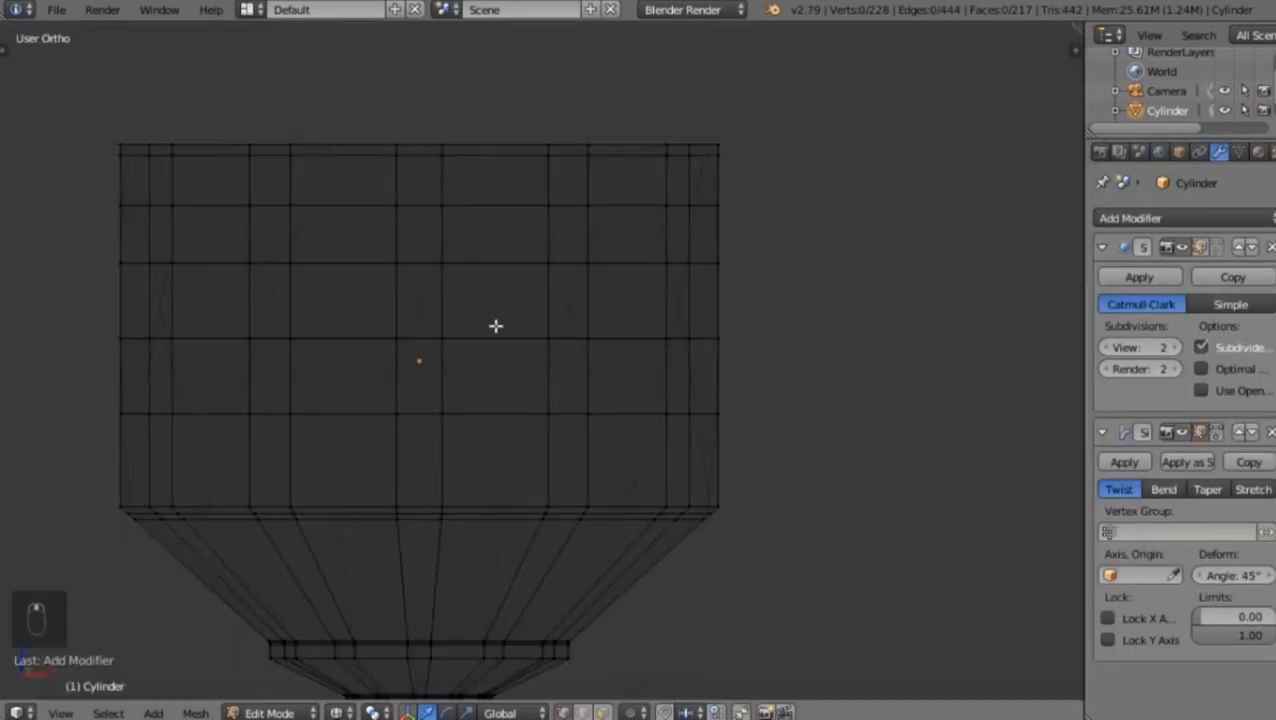
key(Tab)
key(Tab)
key(Tab)
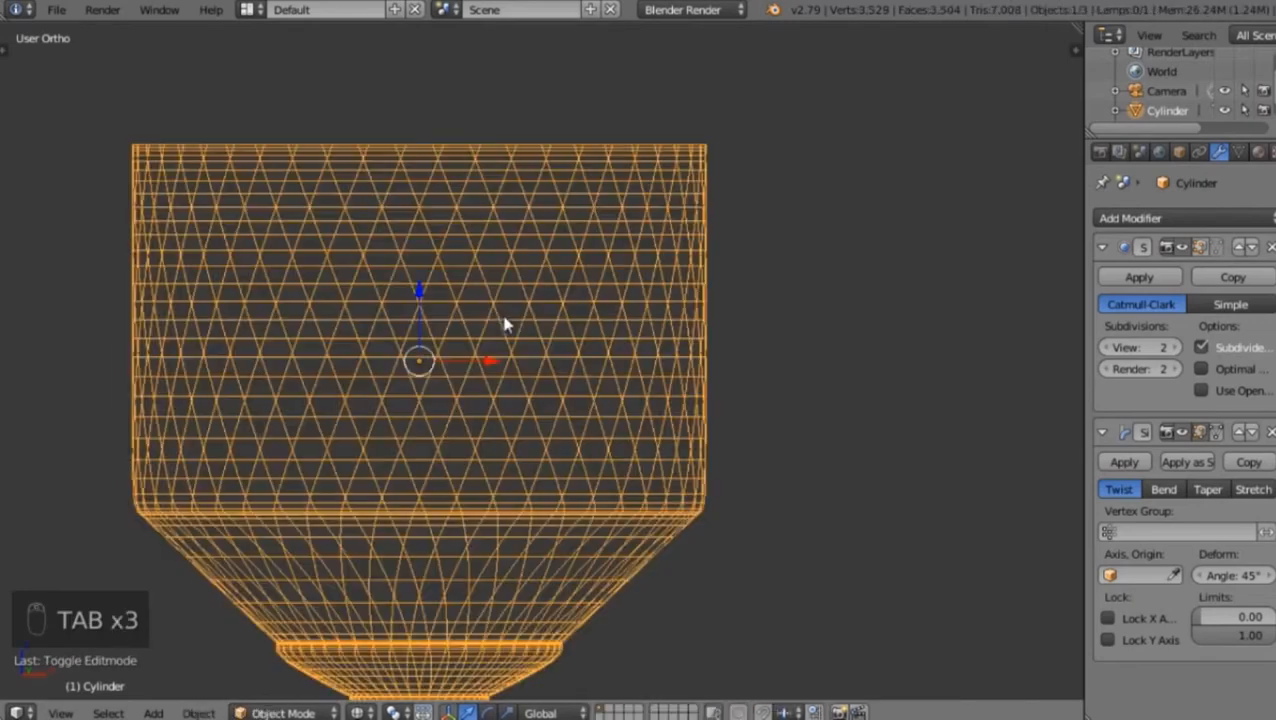
key(z)
mouse_move(504, 322)
middle_down()
mouse_move(564, 379)
mouse_move(579, 332)
middle_up()
key(KP_1)
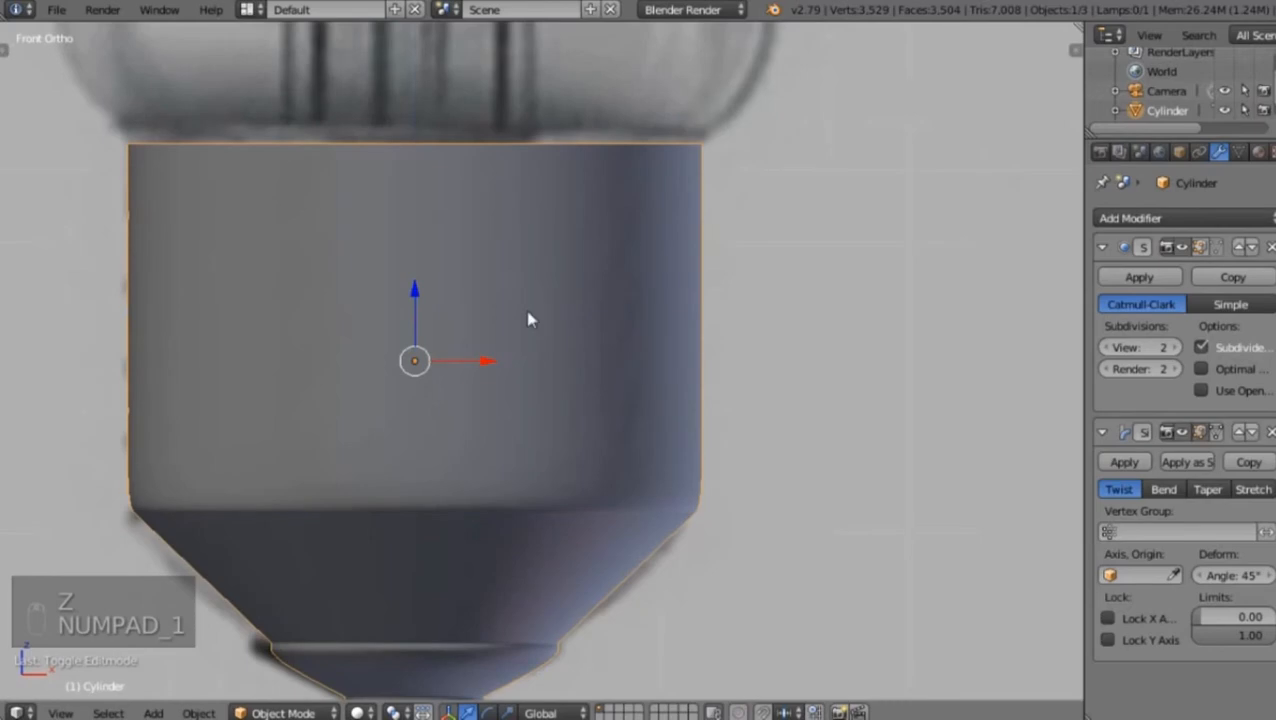
key(Tab)
middle_drag(542, 306, 547, 379)
key(KP_1)
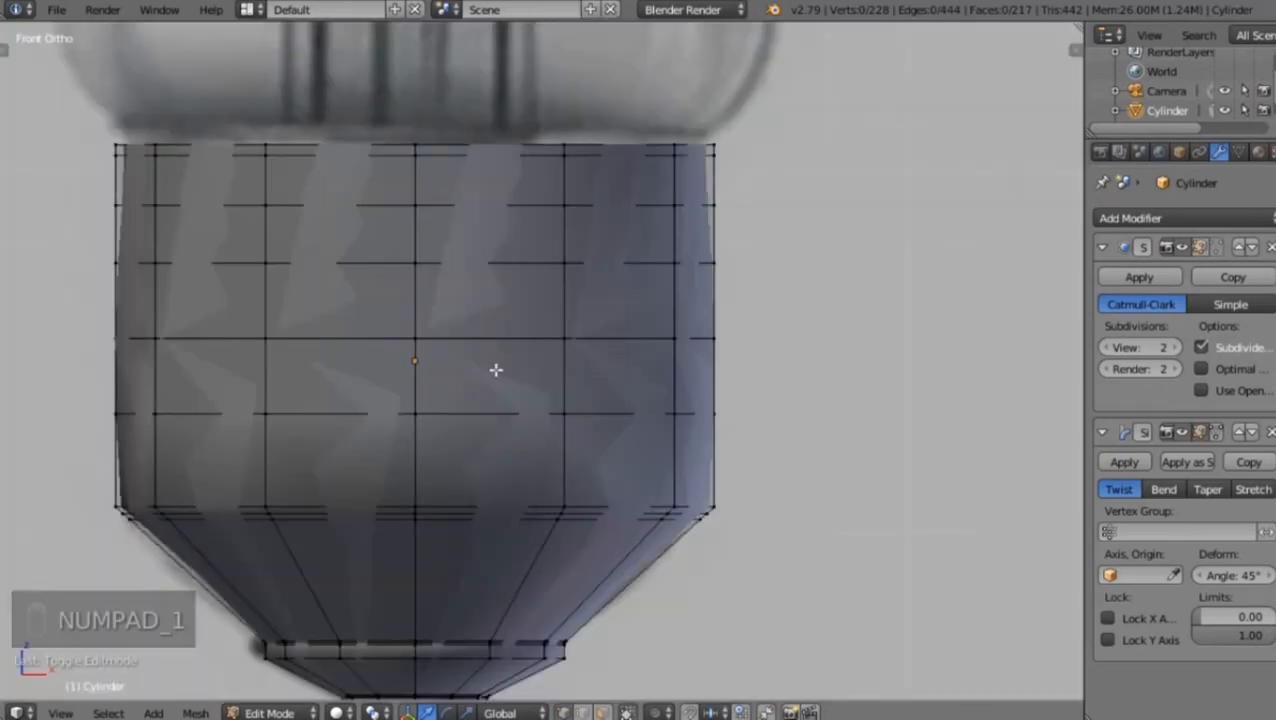
Create a vertex group for the base mesh and name it Twist
scroll(497, 370, up, 2)
key(z)
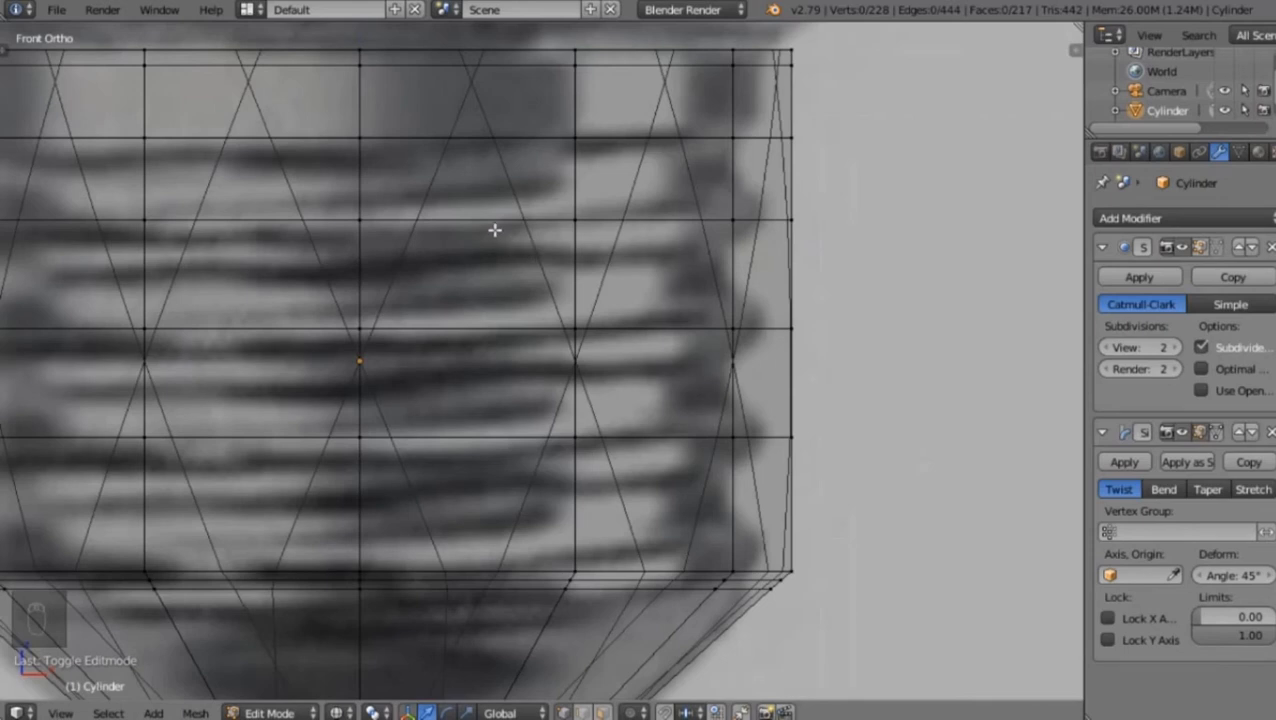
click(1242, 150)
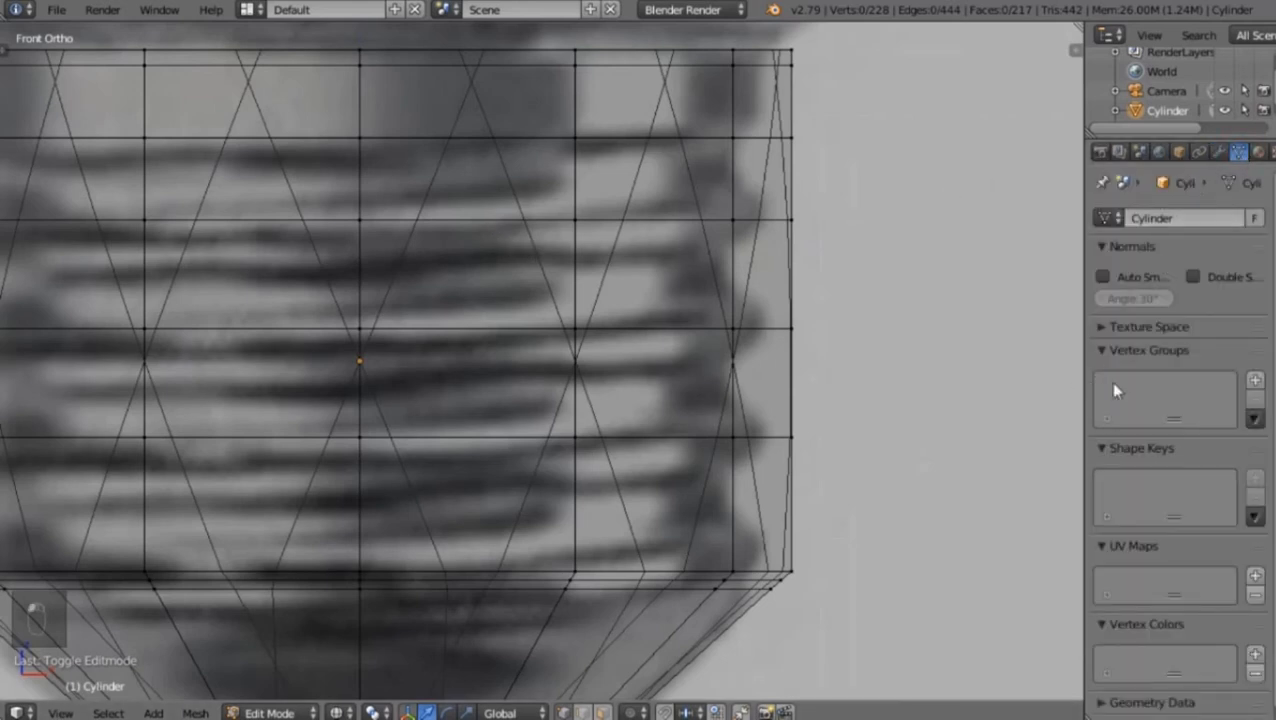
click(1256, 381)
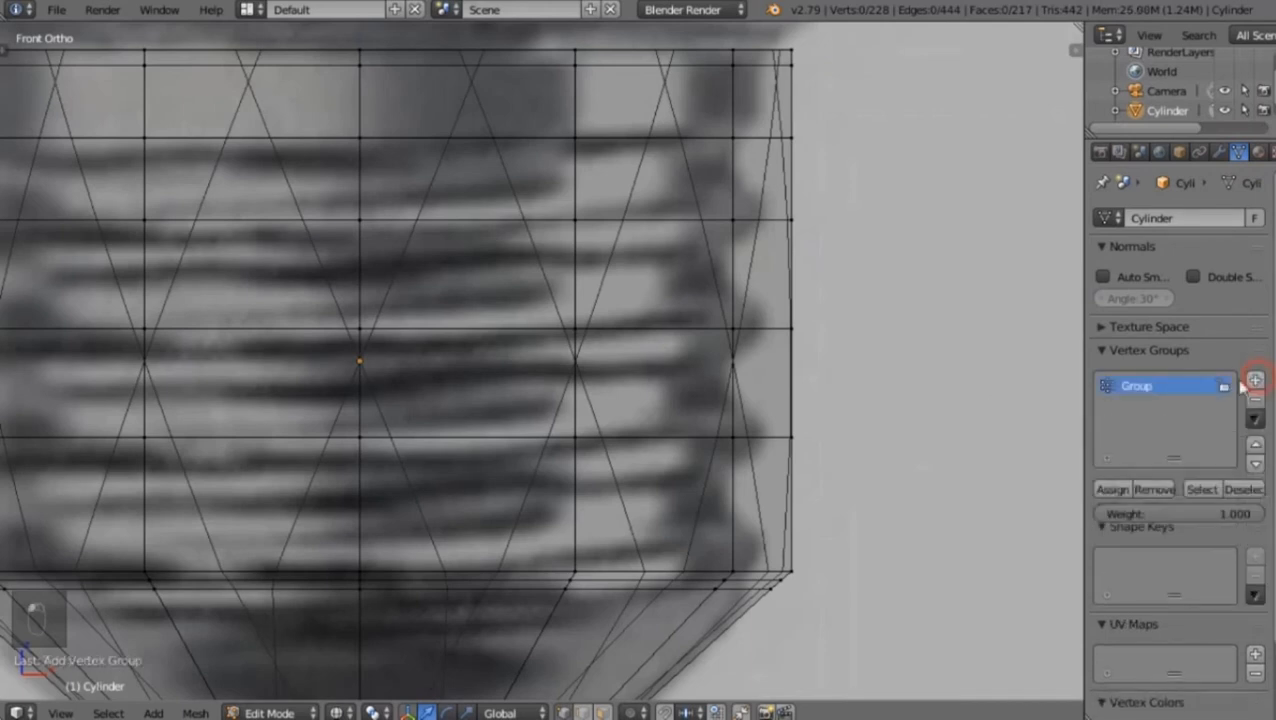
drag(1128, 384, 1137, 378)
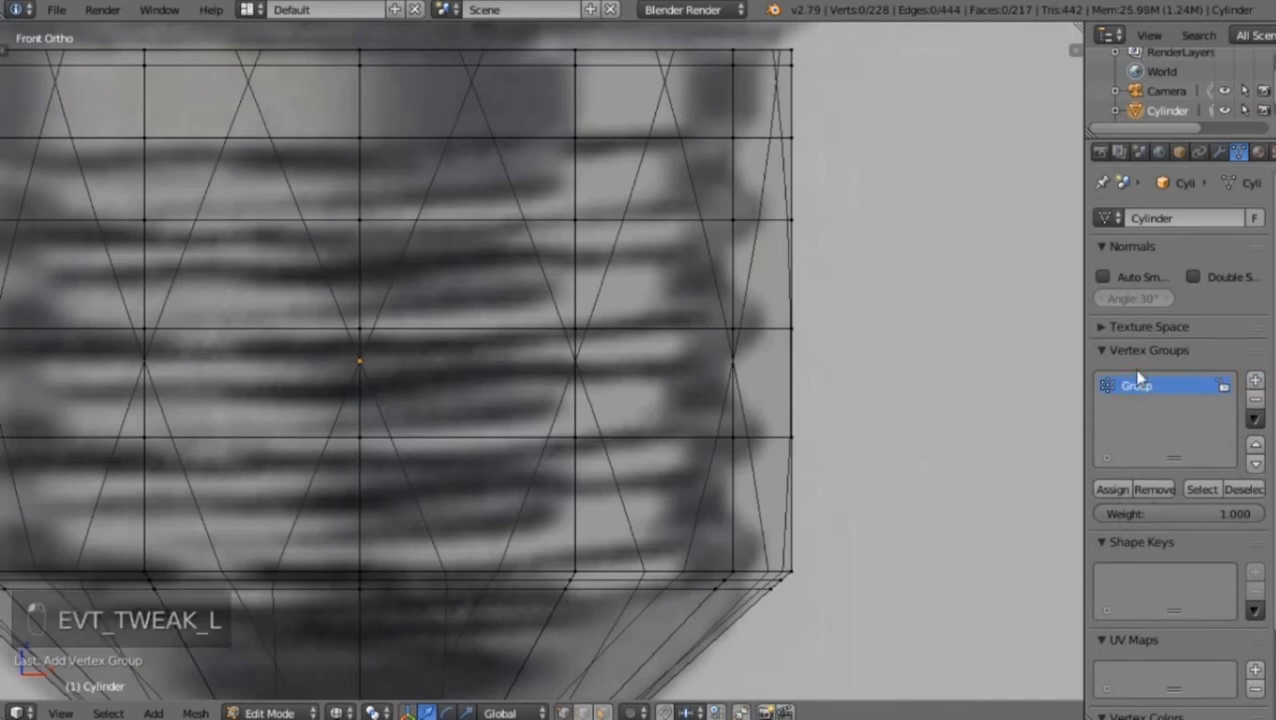
double_click(1136, 388)
text(Ti)
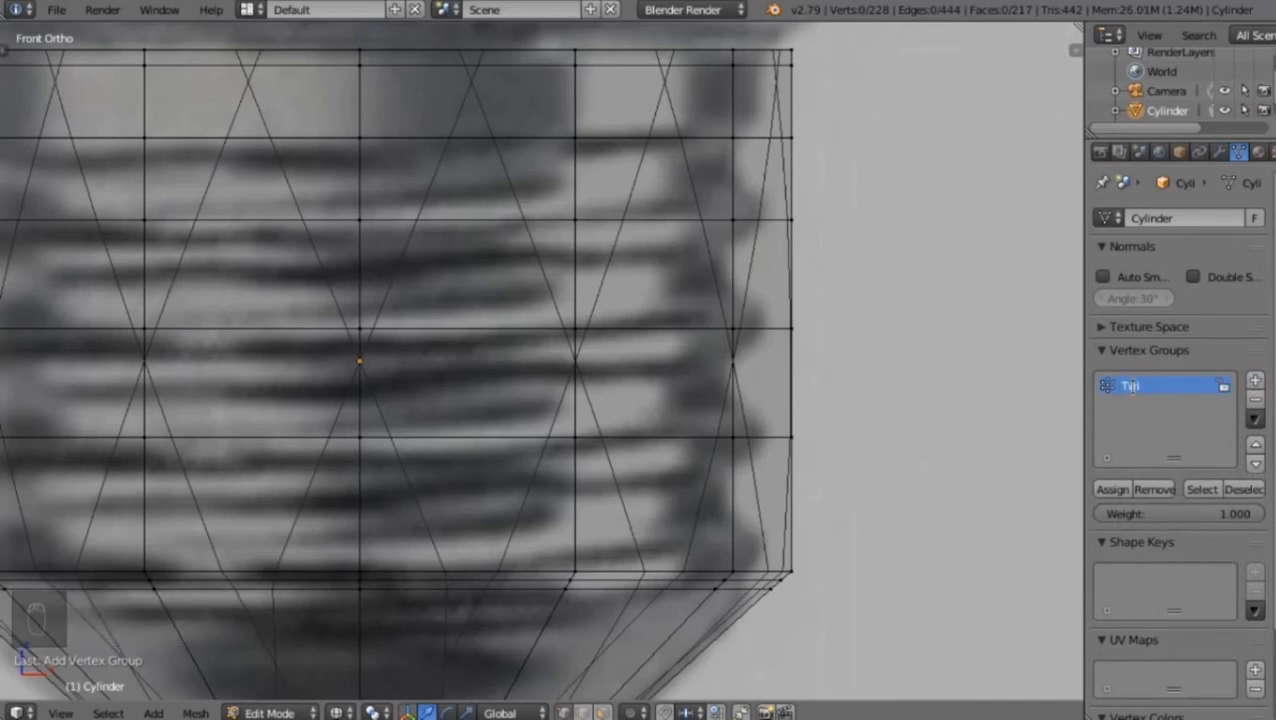
key(BackSpace)
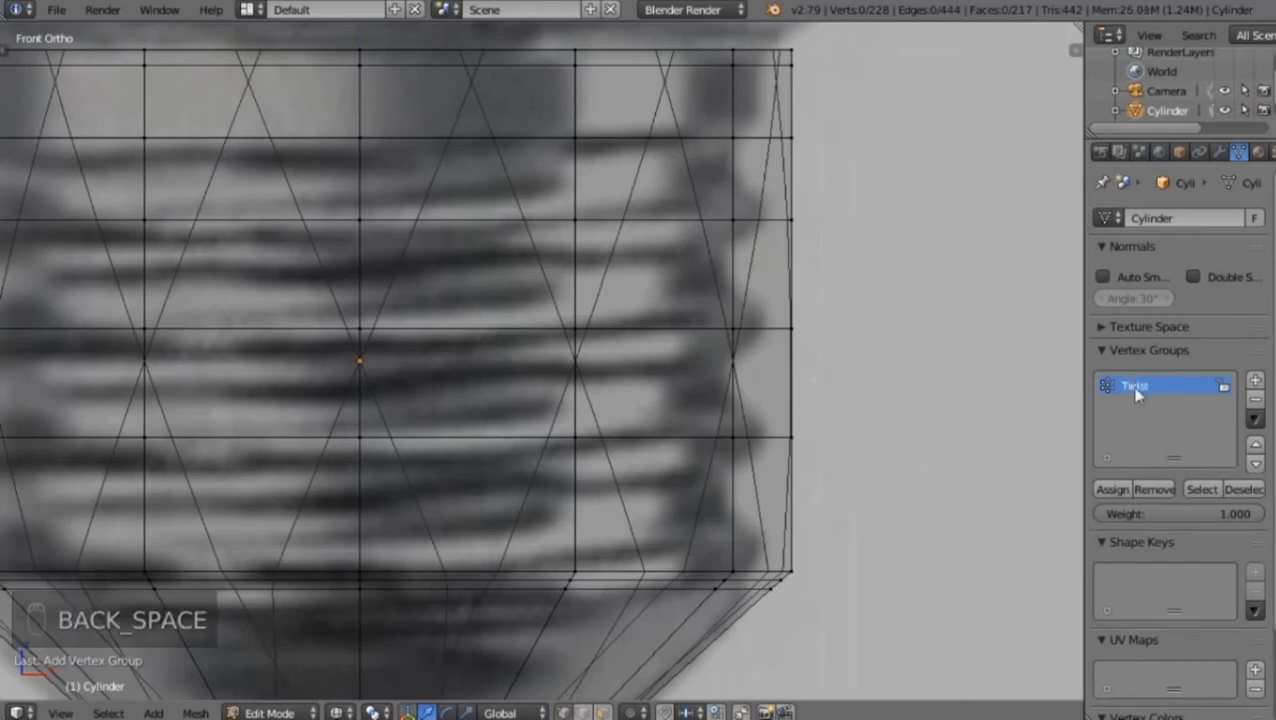
Assign the highest and lowest of the three thread edge loops to the Twist group at weight 1.000 and test the group's selection
alt+right_click(509, 222)
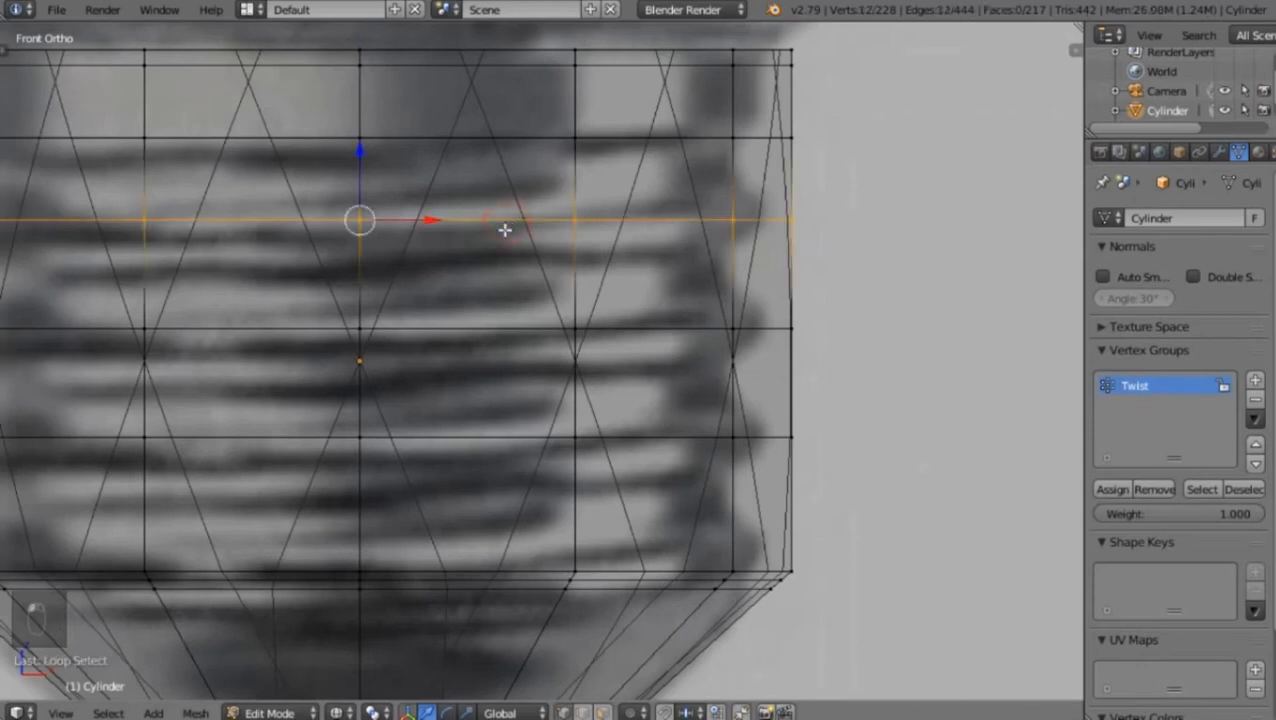
alt+shift+right_click(499, 437)
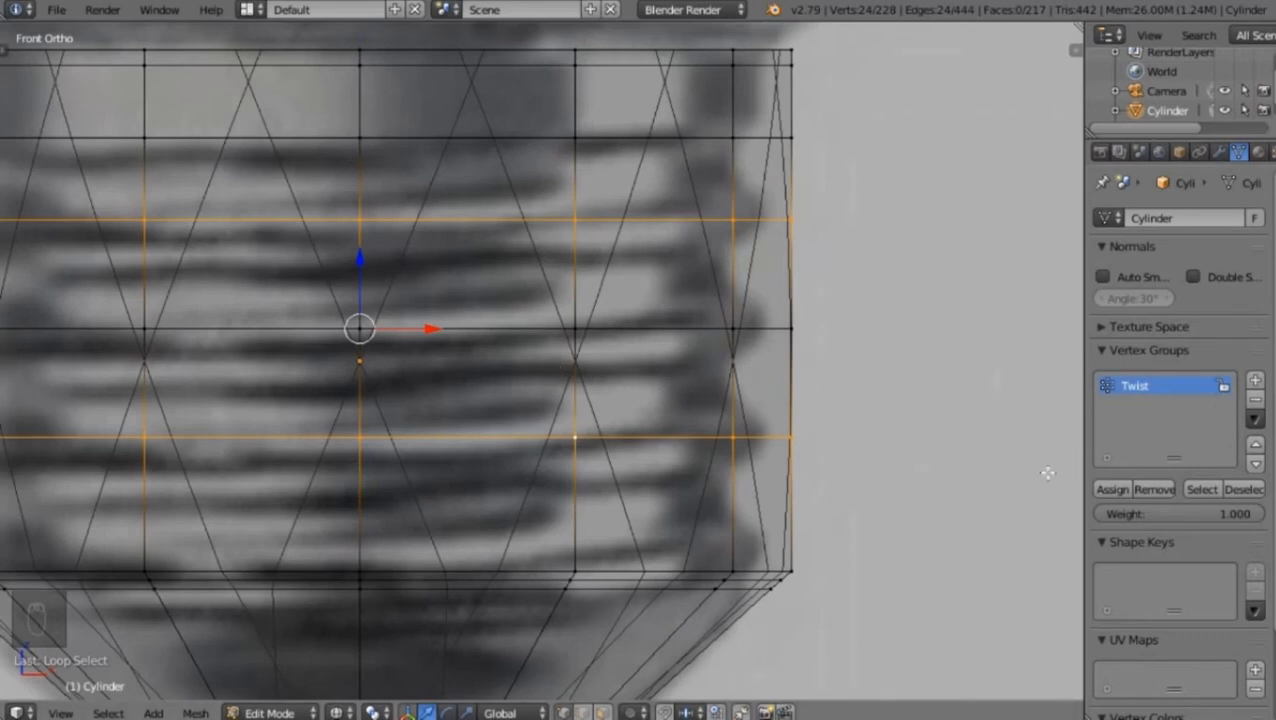
click(1112, 490)
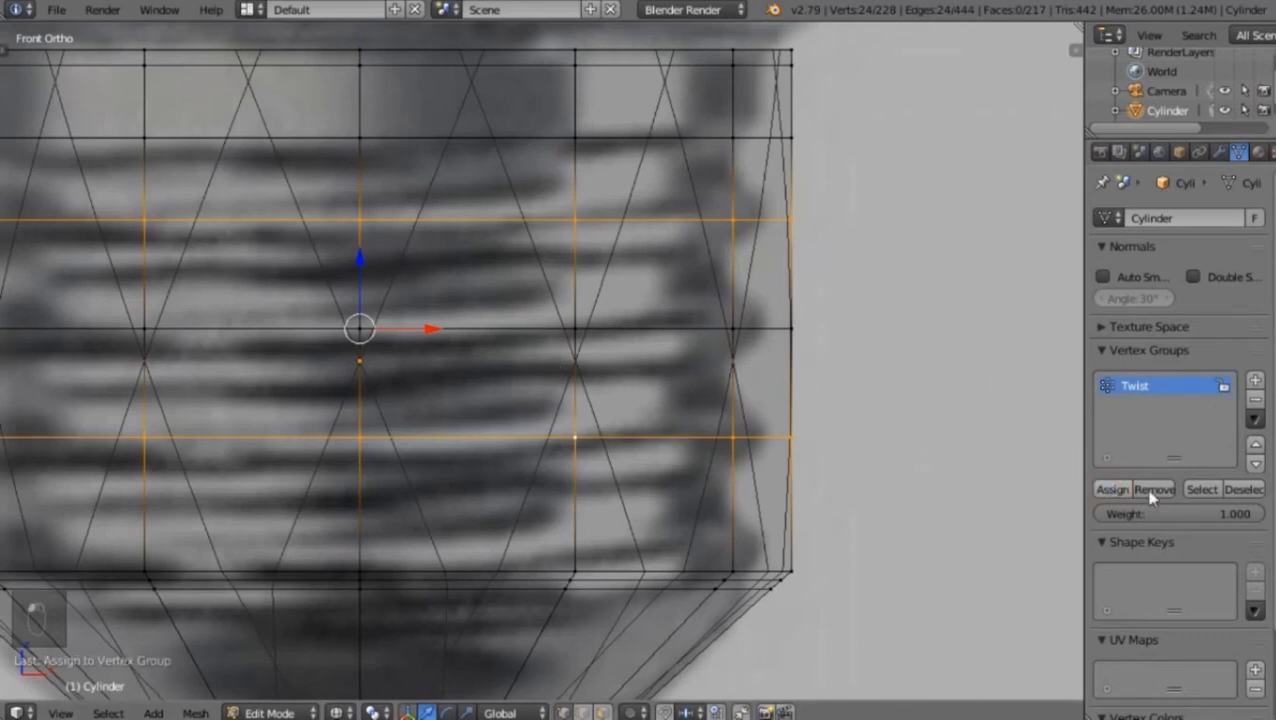
click(1244, 490)
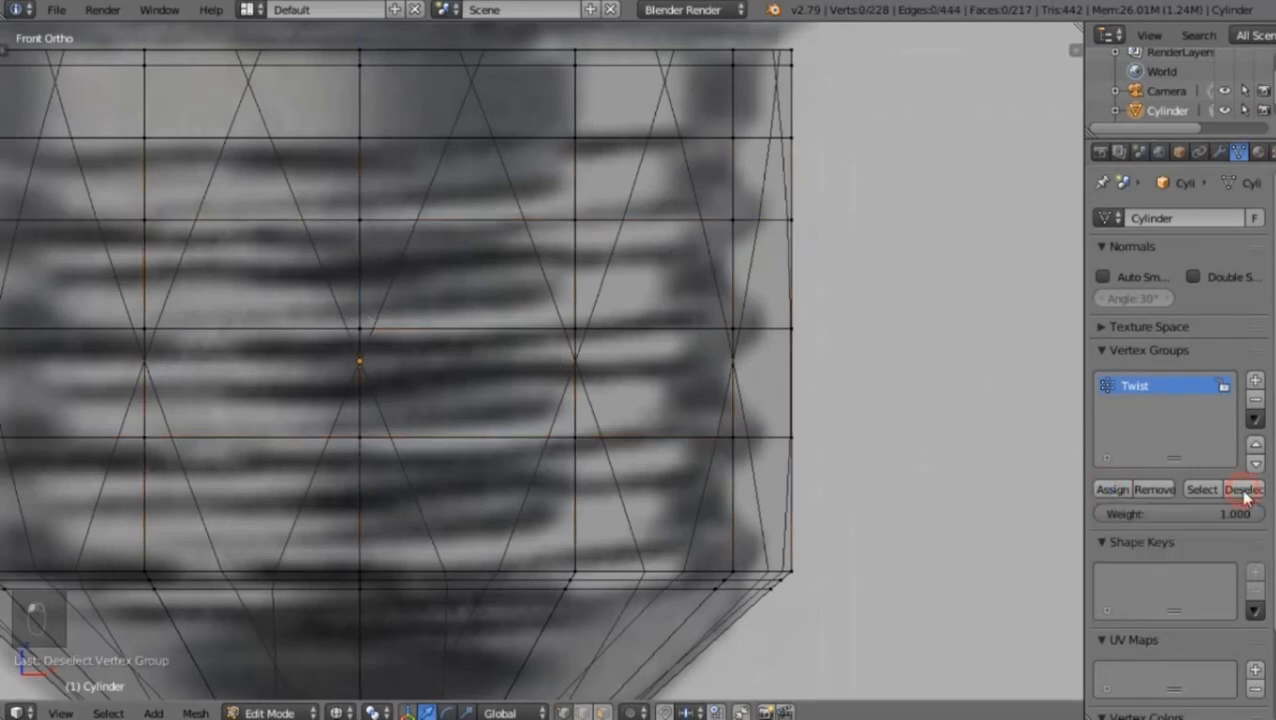
click(1202, 490)
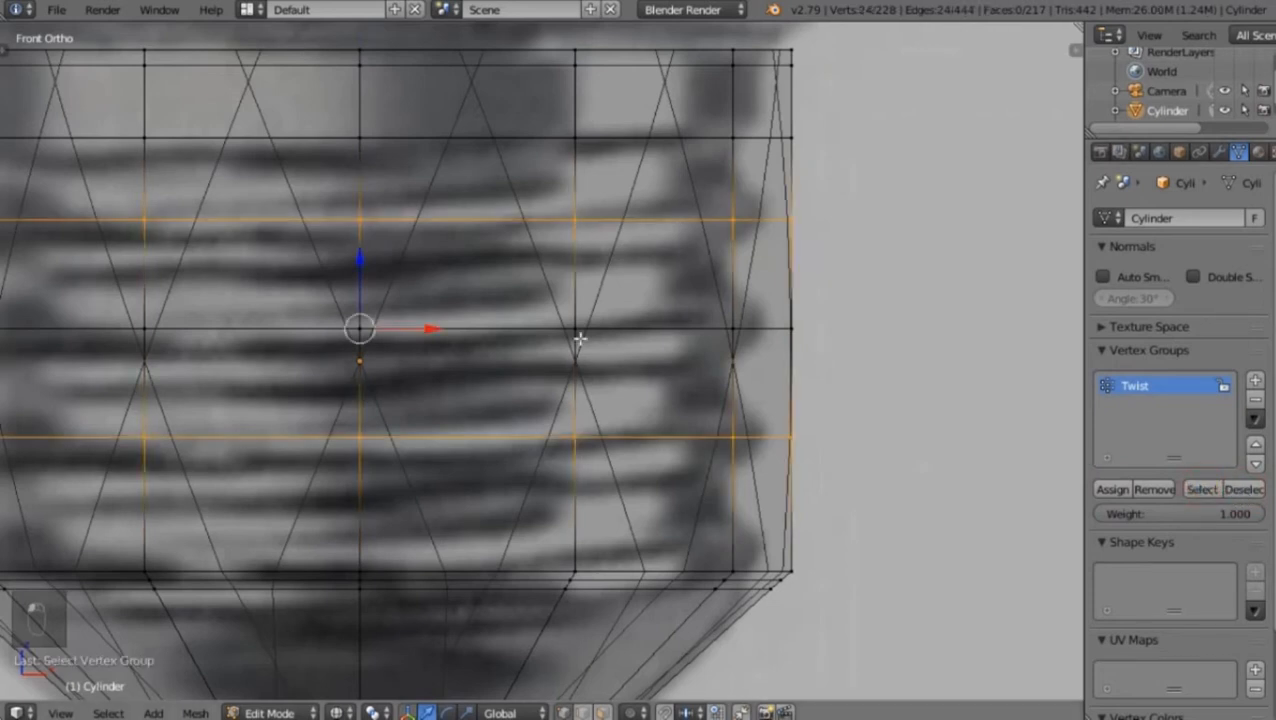
key(a)
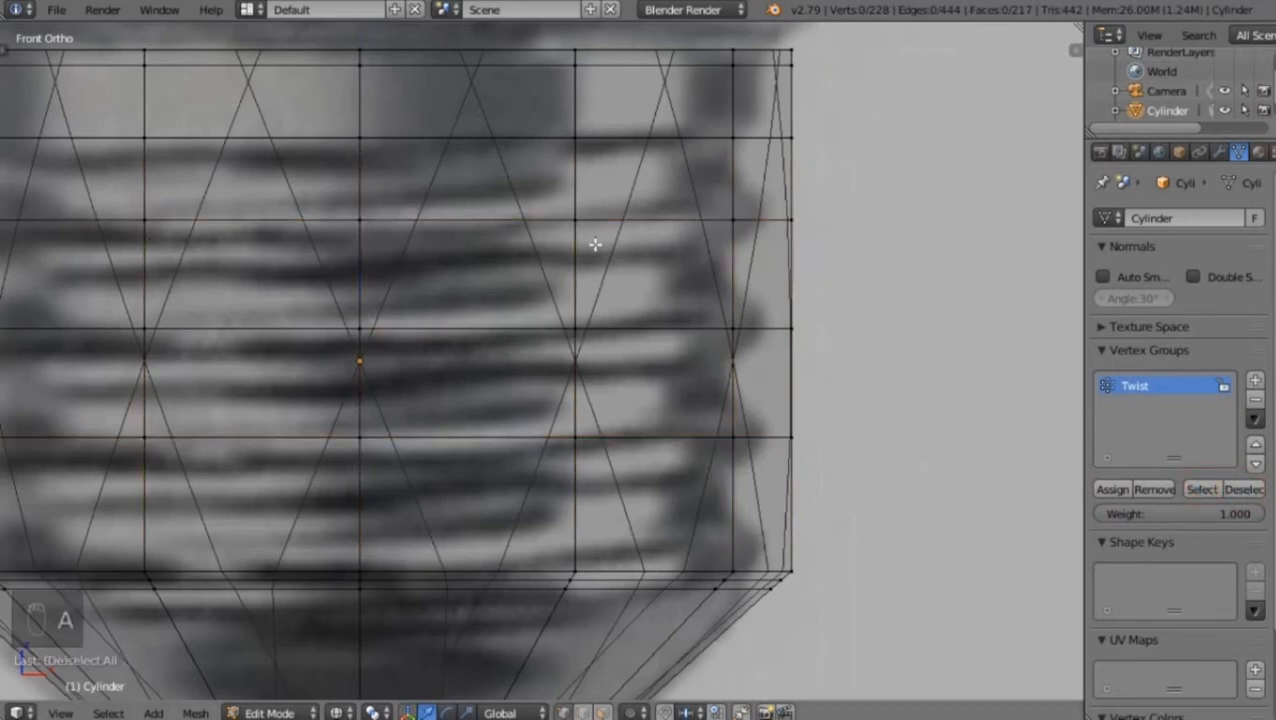
Restrict the Simple Deform modifier to the Twist vertex group
click(1220, 158)
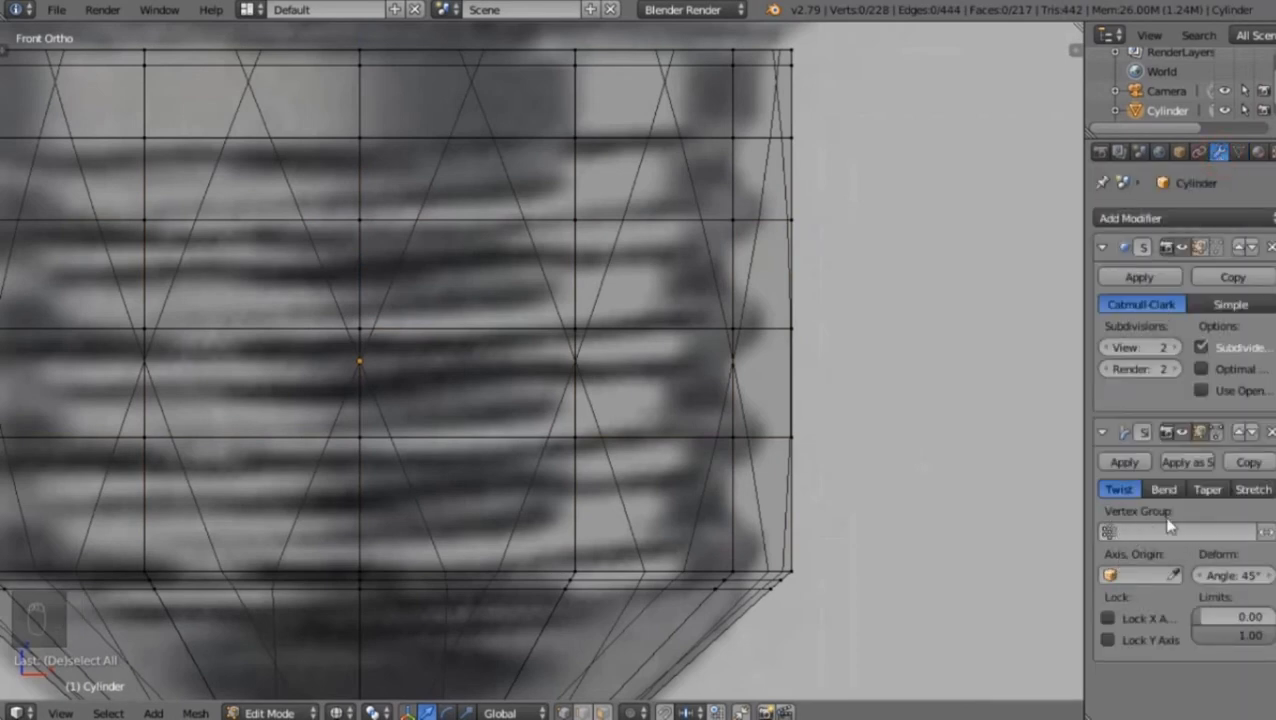
click(1238, 152)
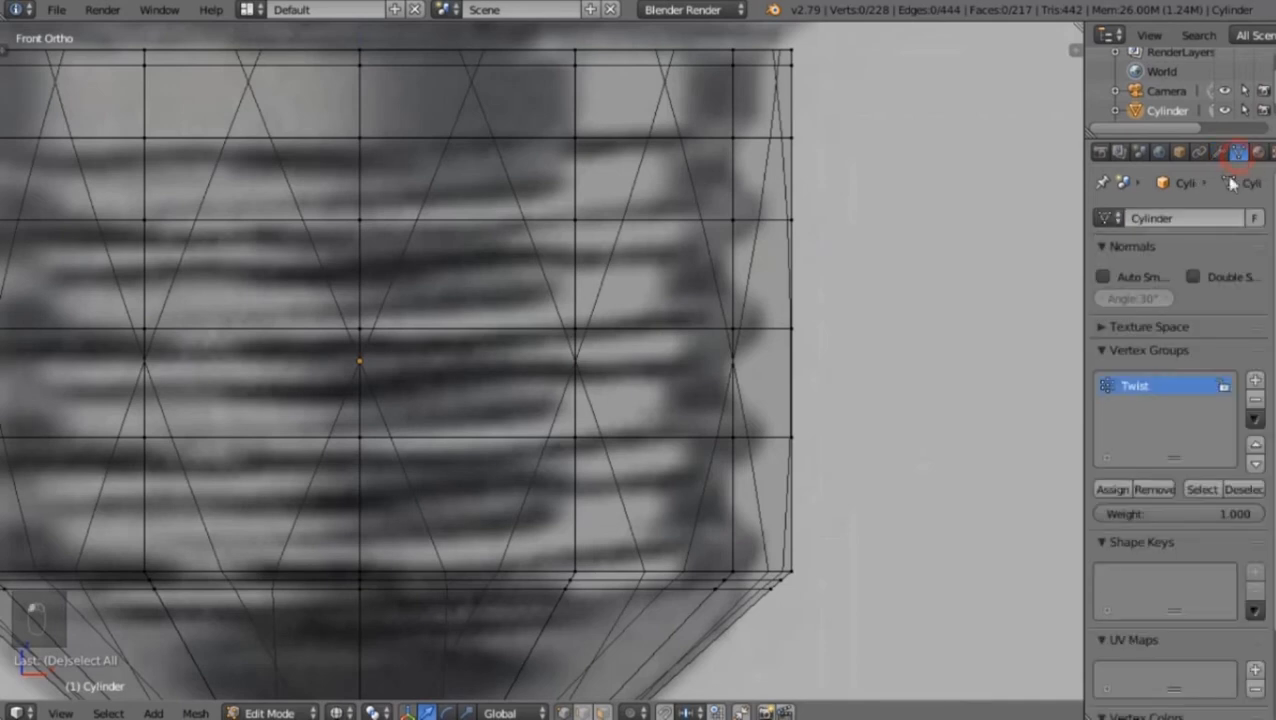
click(1219, 152)
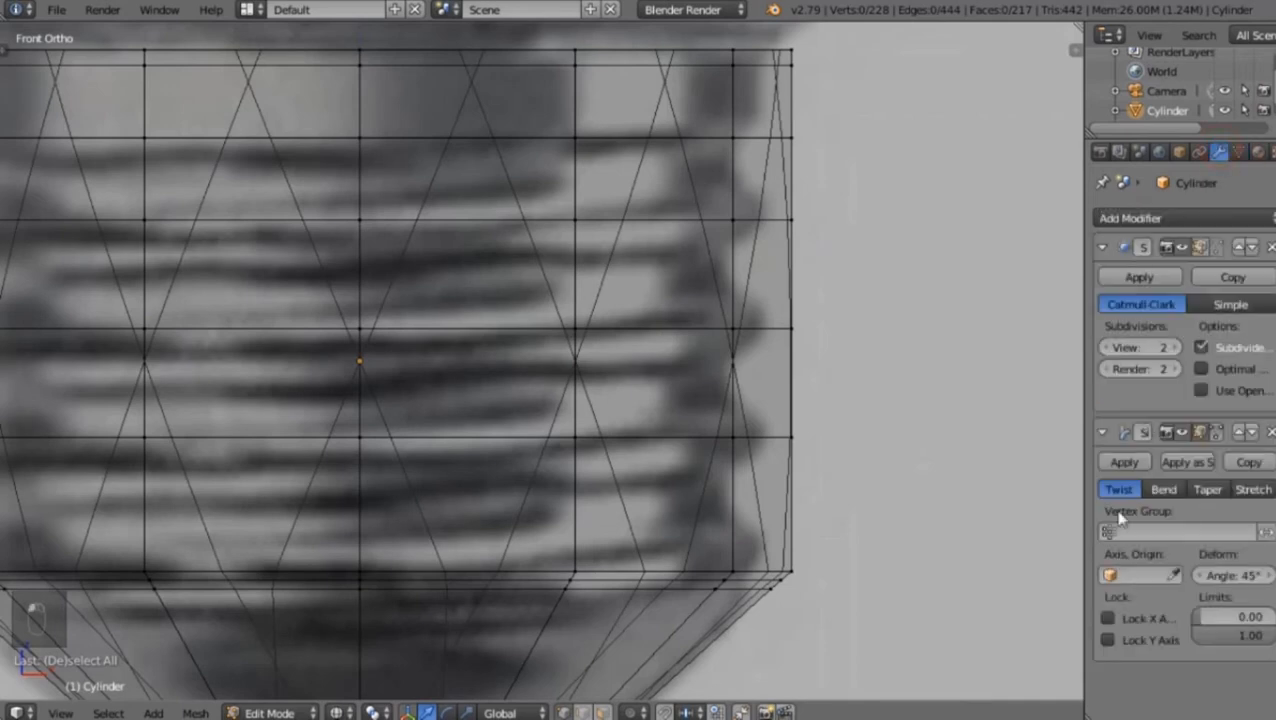
click(1108, 531)
click(1150, 331)
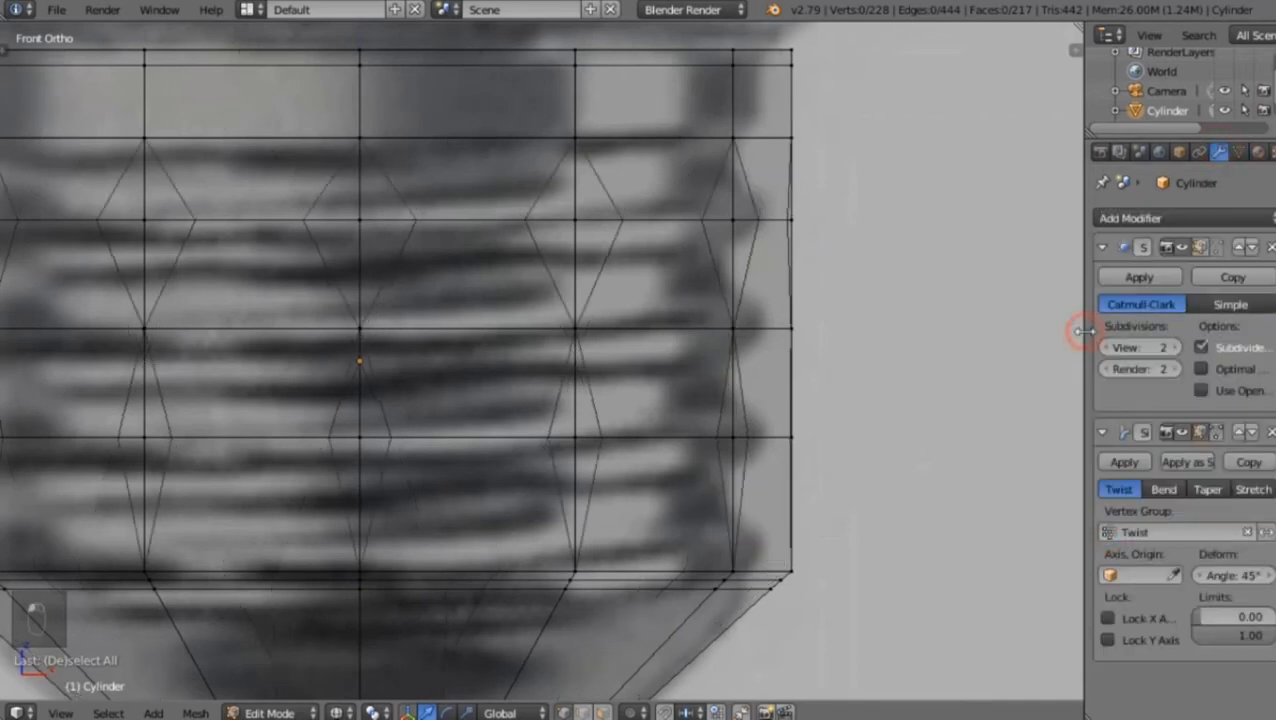
Raise the Simple Deform modifier's lower limit to 0.84 in solid shading and check the grooved base from below
scroll(542, 292, down, 5)
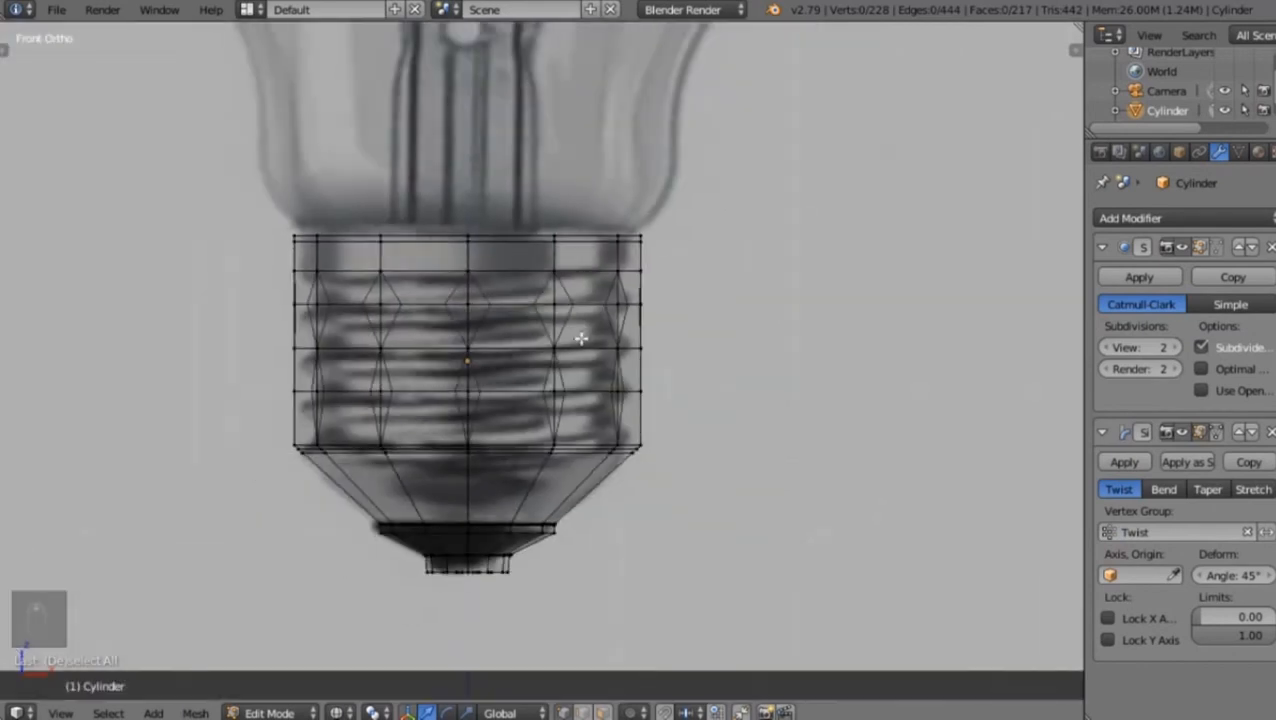
scroll(577, 340, up, 2)
key(z)
mouse_move(580, 348)
middle_down()
mouse_move(552, 350)
mouse_move(584, 353)
middle_up()
key(KP_1)
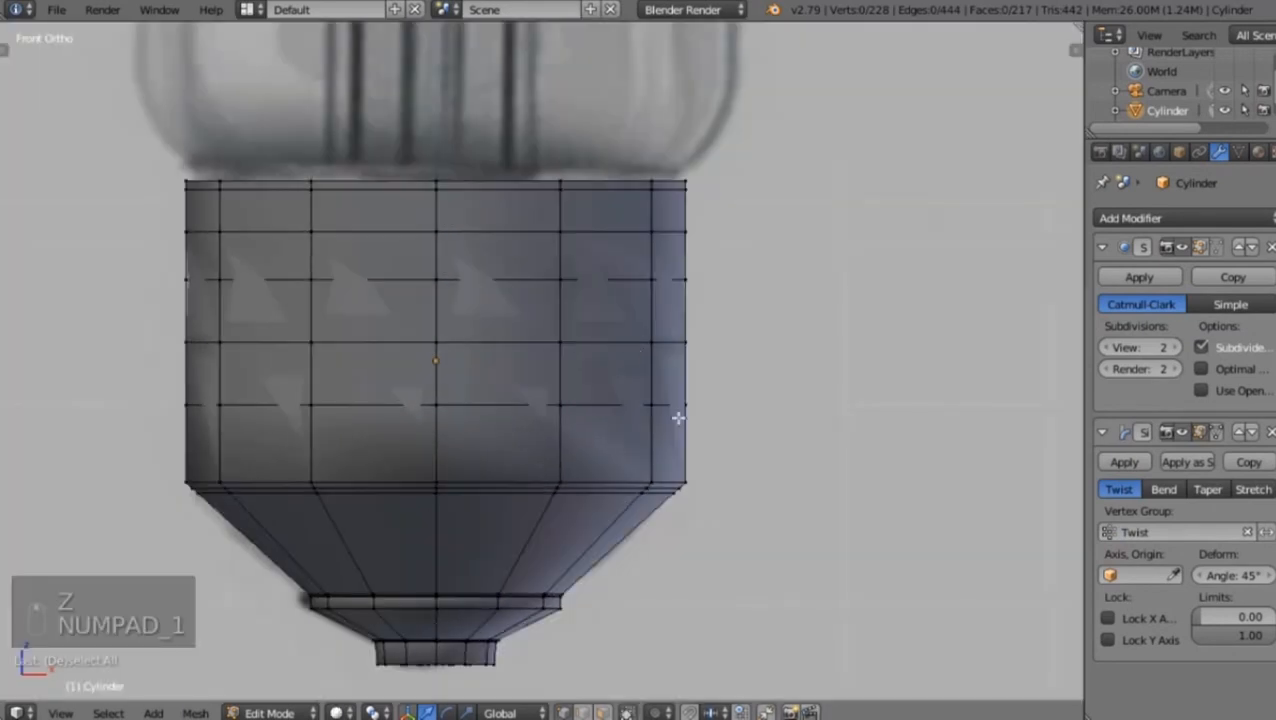
drag(1203, 620, 1258, 618)
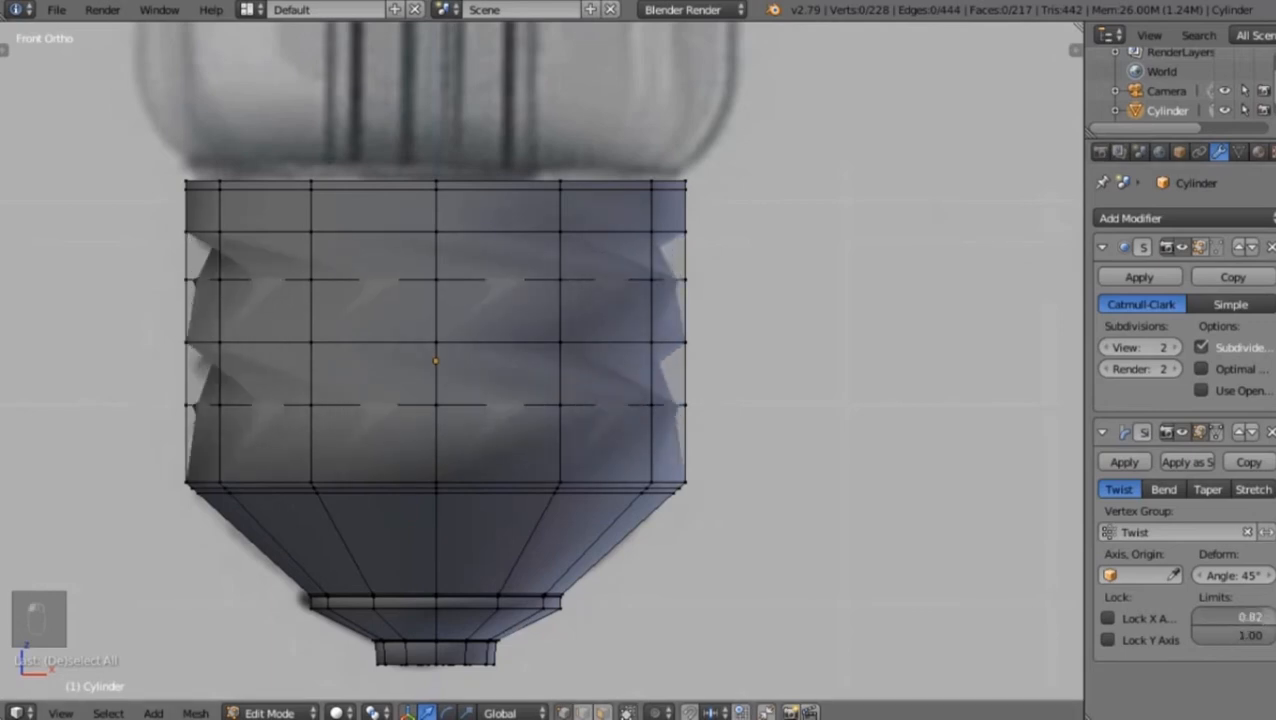
drag(1248, 617, 1254, 617)
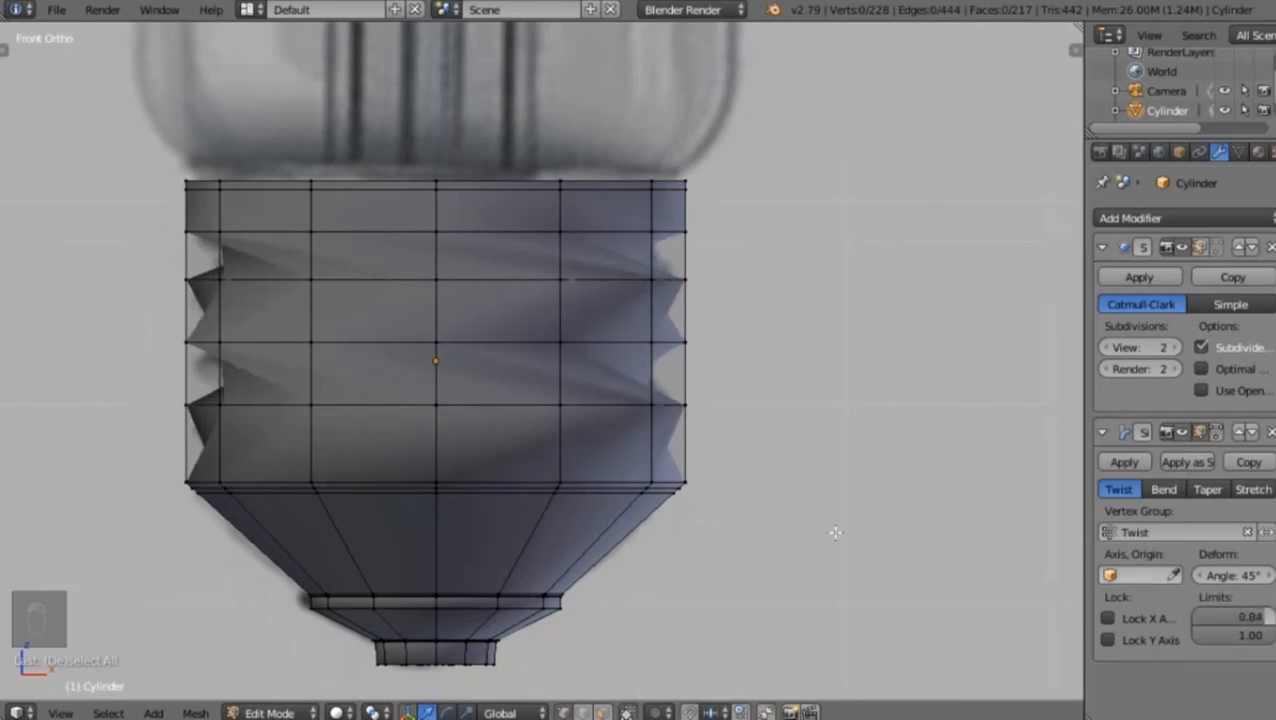
middle_drag(629, 533, 478, 393)
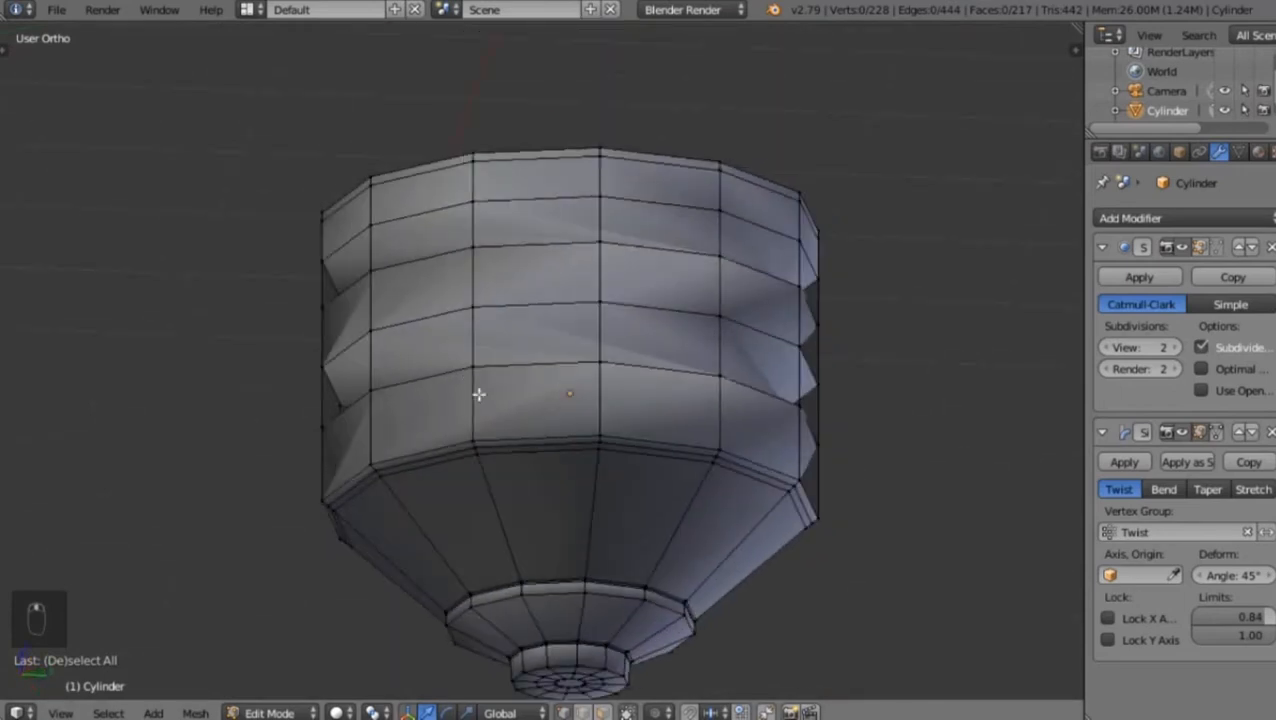
key(KP_1)
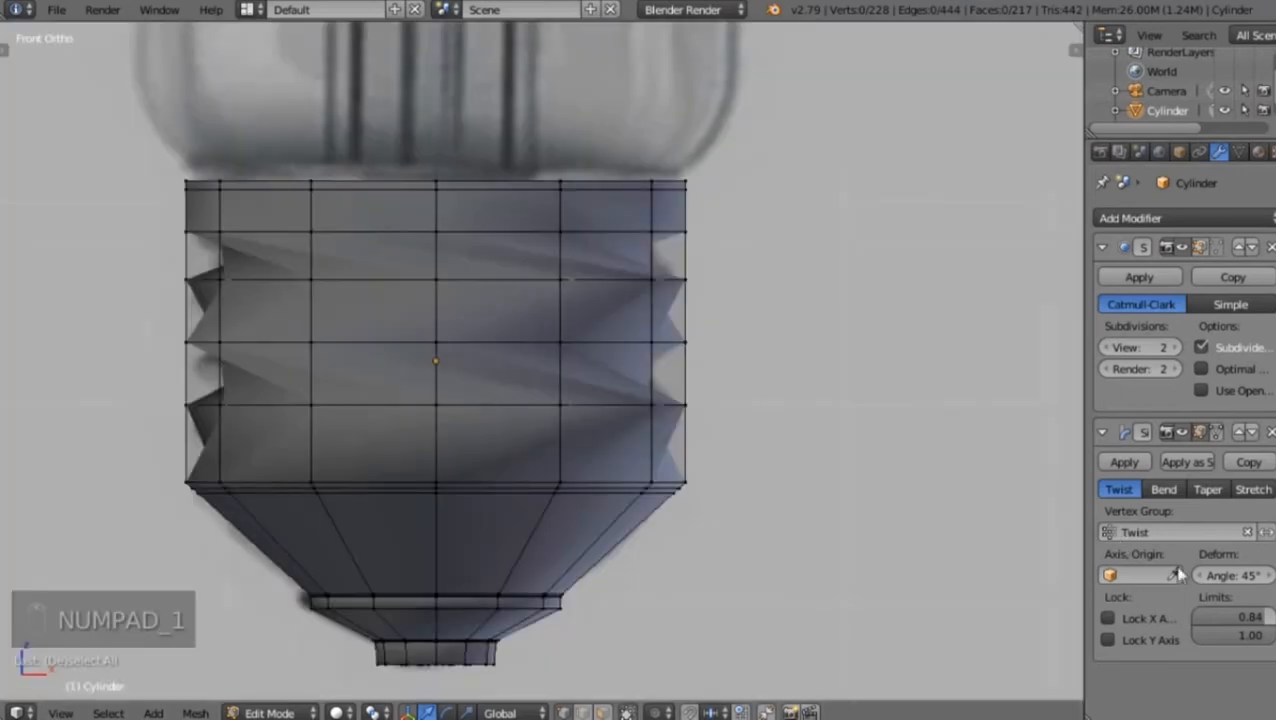
Set the twist angle to 33.8° and compare the smoothed thread with the reference photo in Object and Edit Mode
drag(1242, 588, 1205, 575)
scroll(463, 445, down, 5)
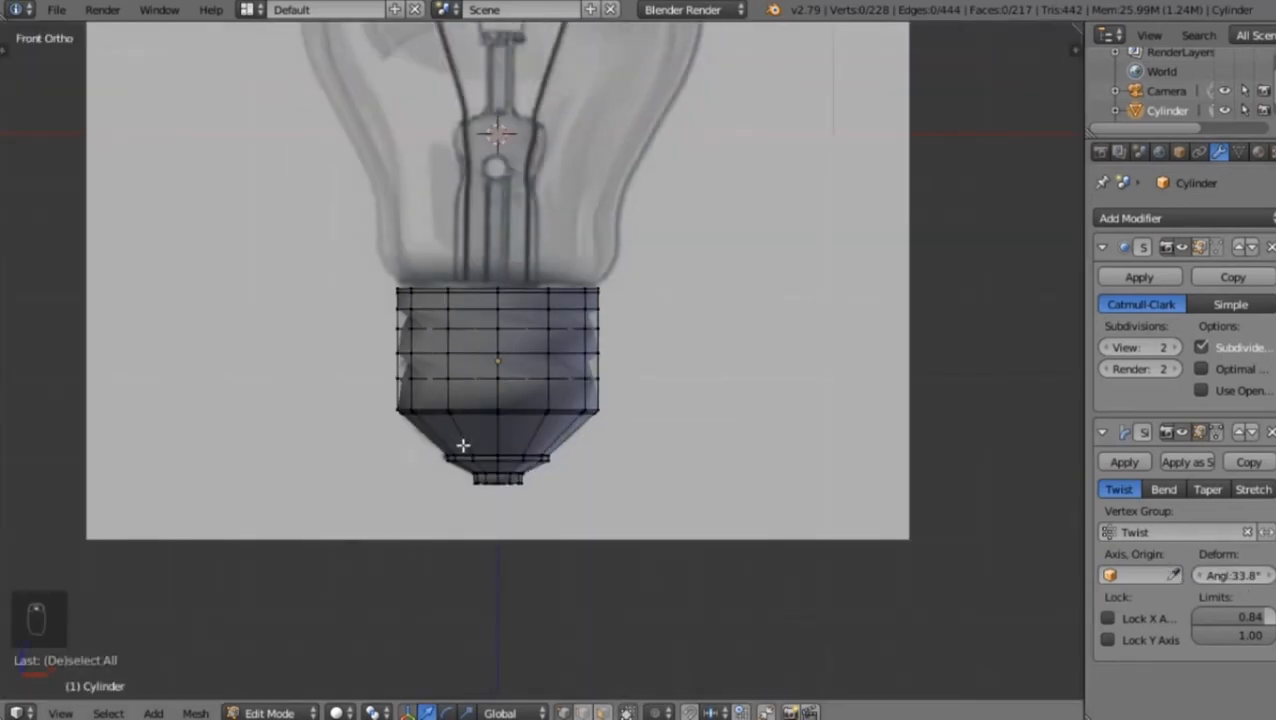
scroll(446, 439, up, 2)
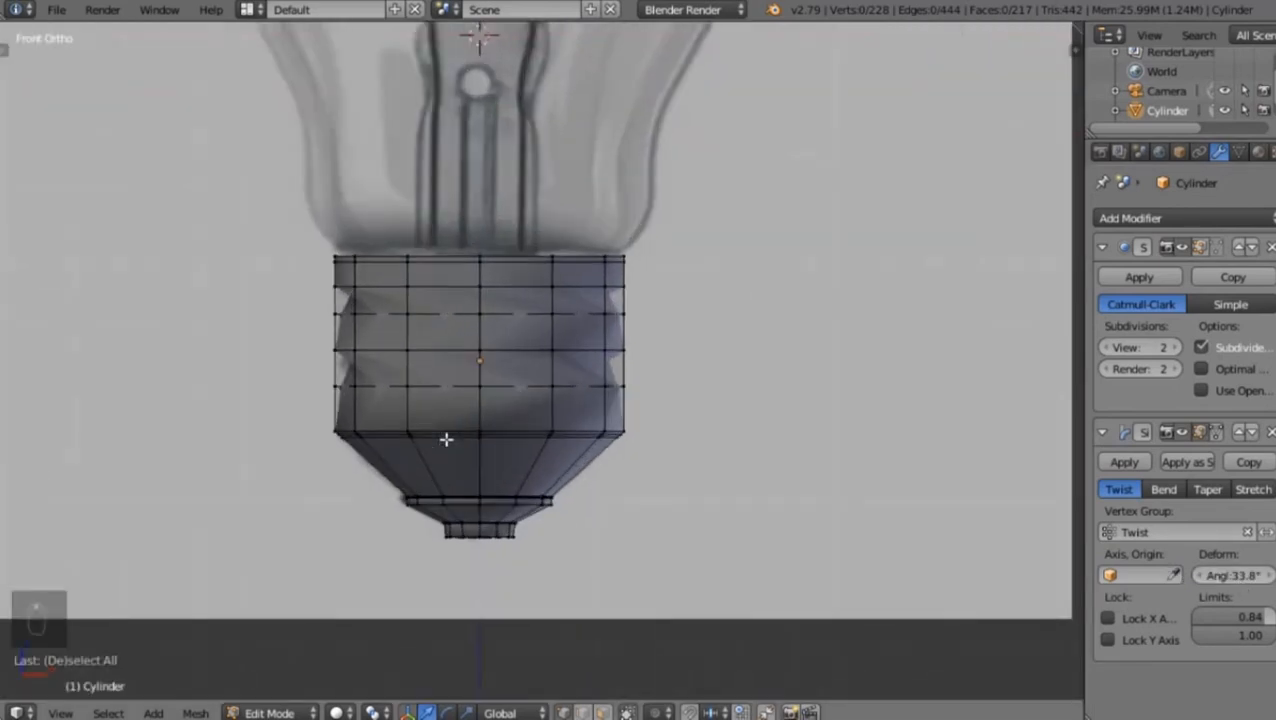
key(Tab)
scroll(447, 448, up, 4)
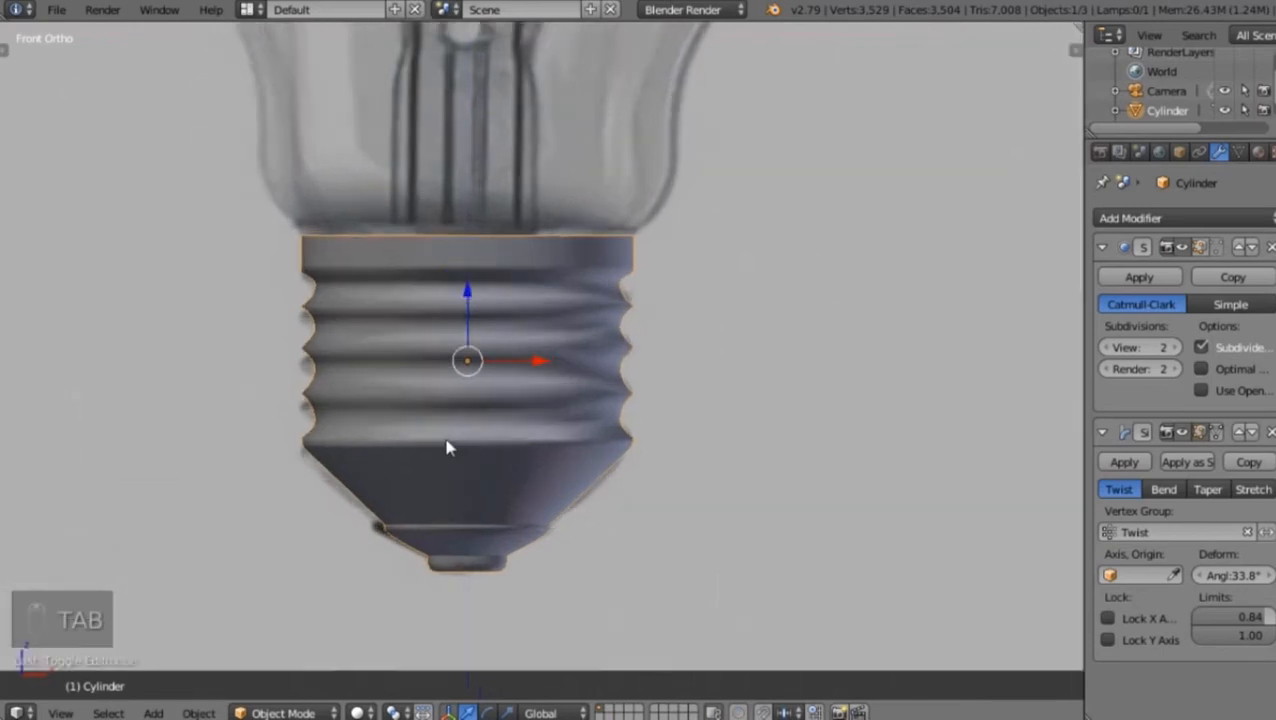
key(Tab)
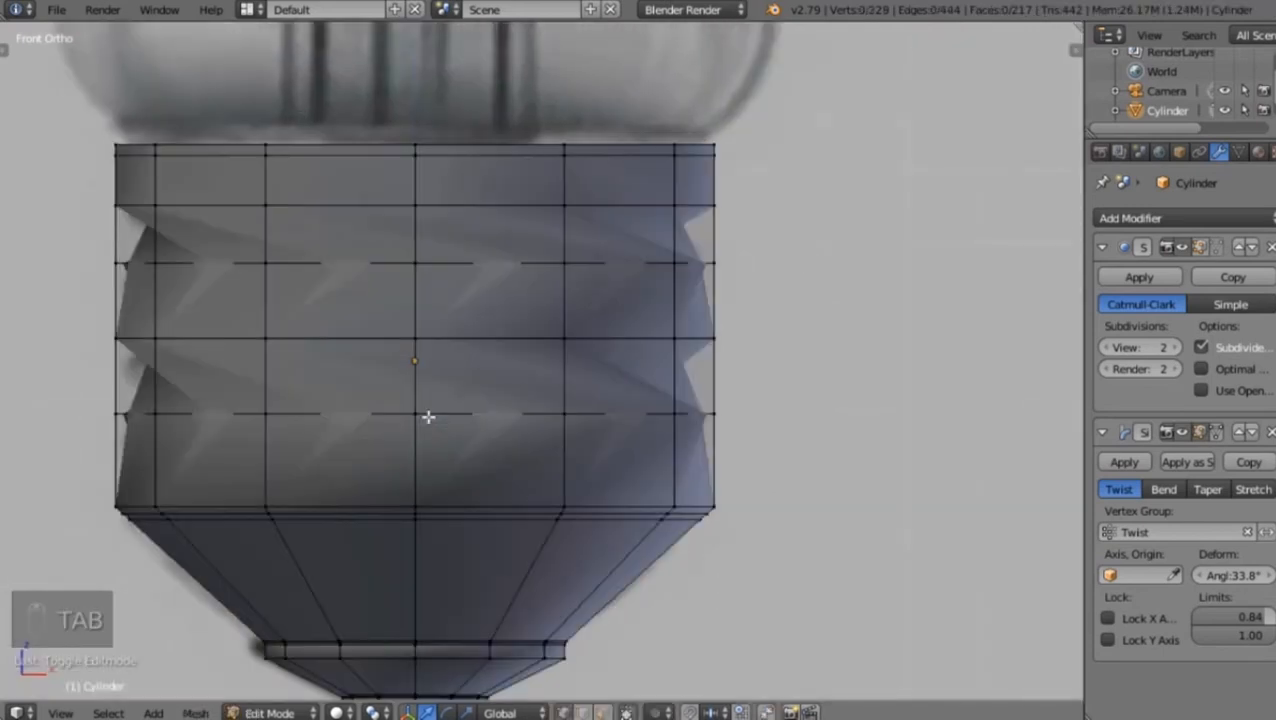
key(Tab)
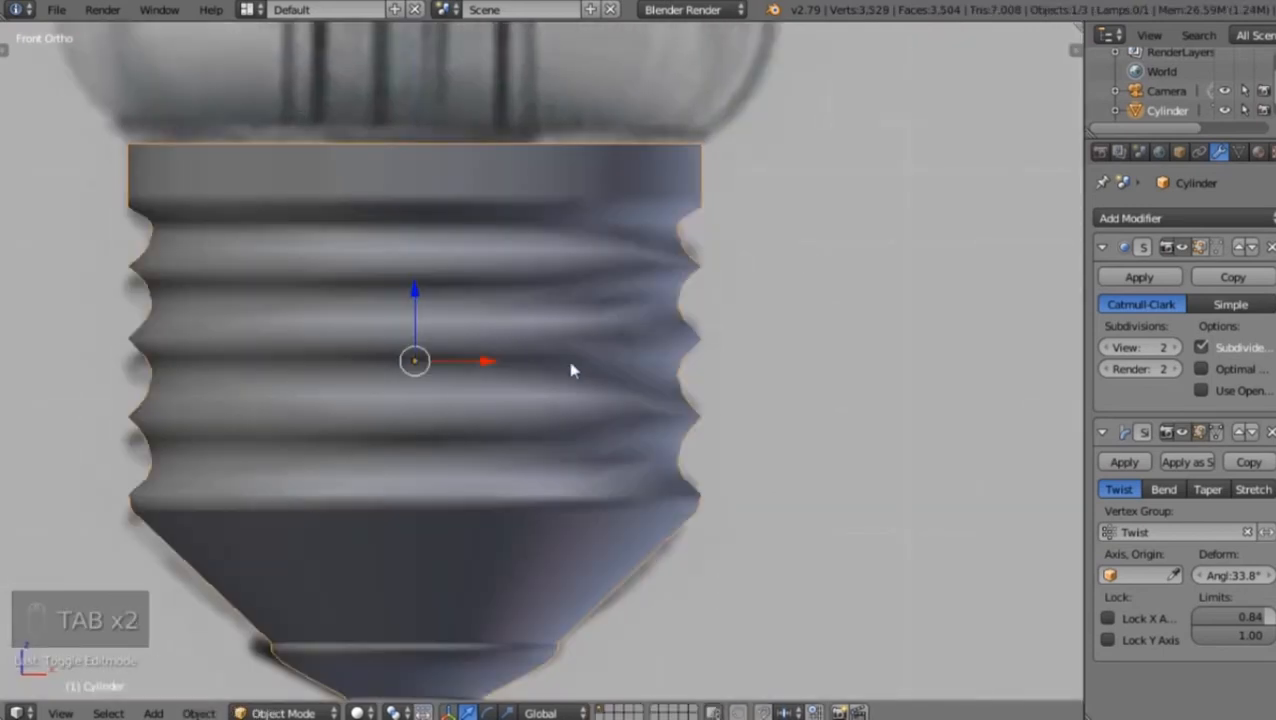
key(Tab)
scroll(604, 402, down, 3)
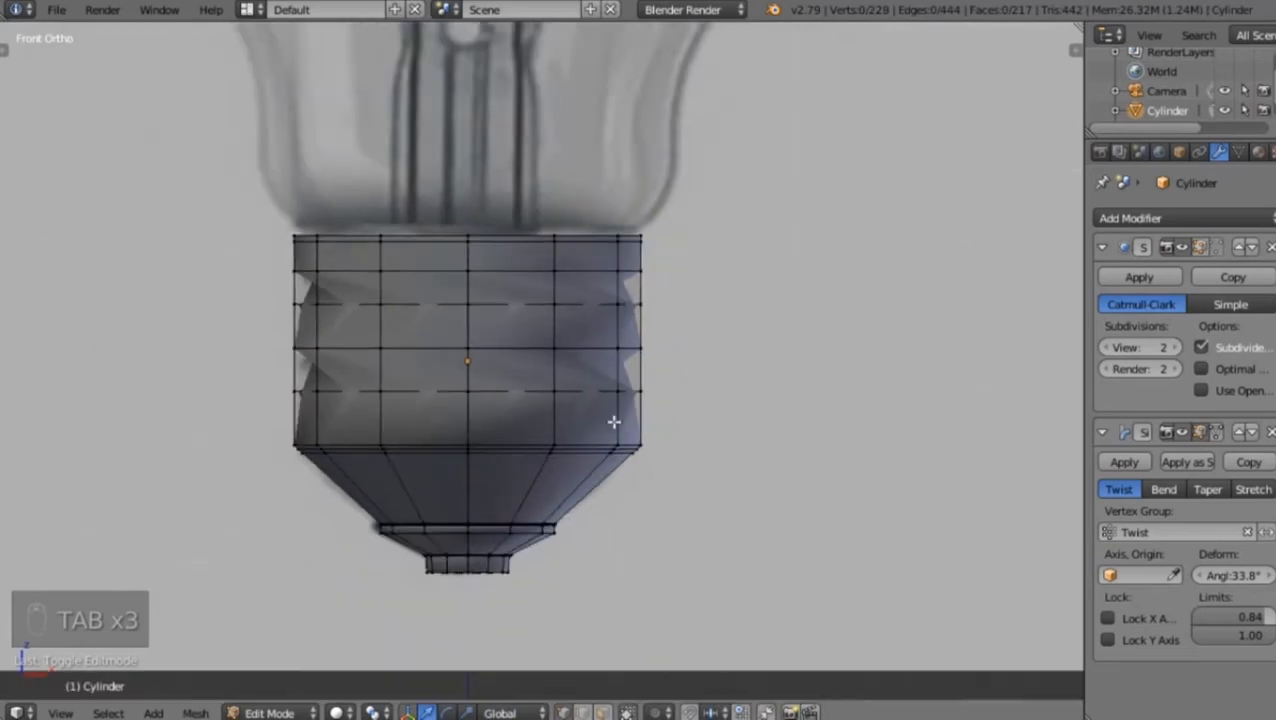
scroll(446, 412, up, 3)
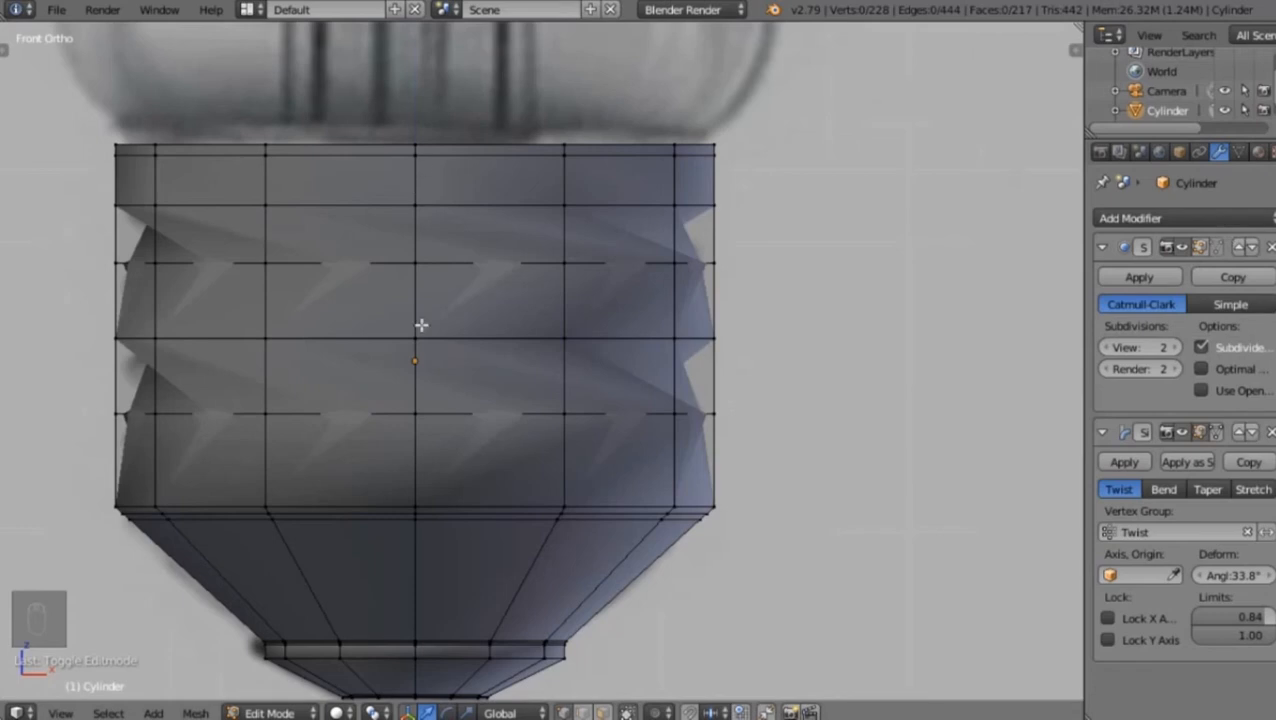
Display the Subdivision Surface modifier's result in Edit Mode and set the Simple Deform twist angle to 33.5°
click(1201, 247)
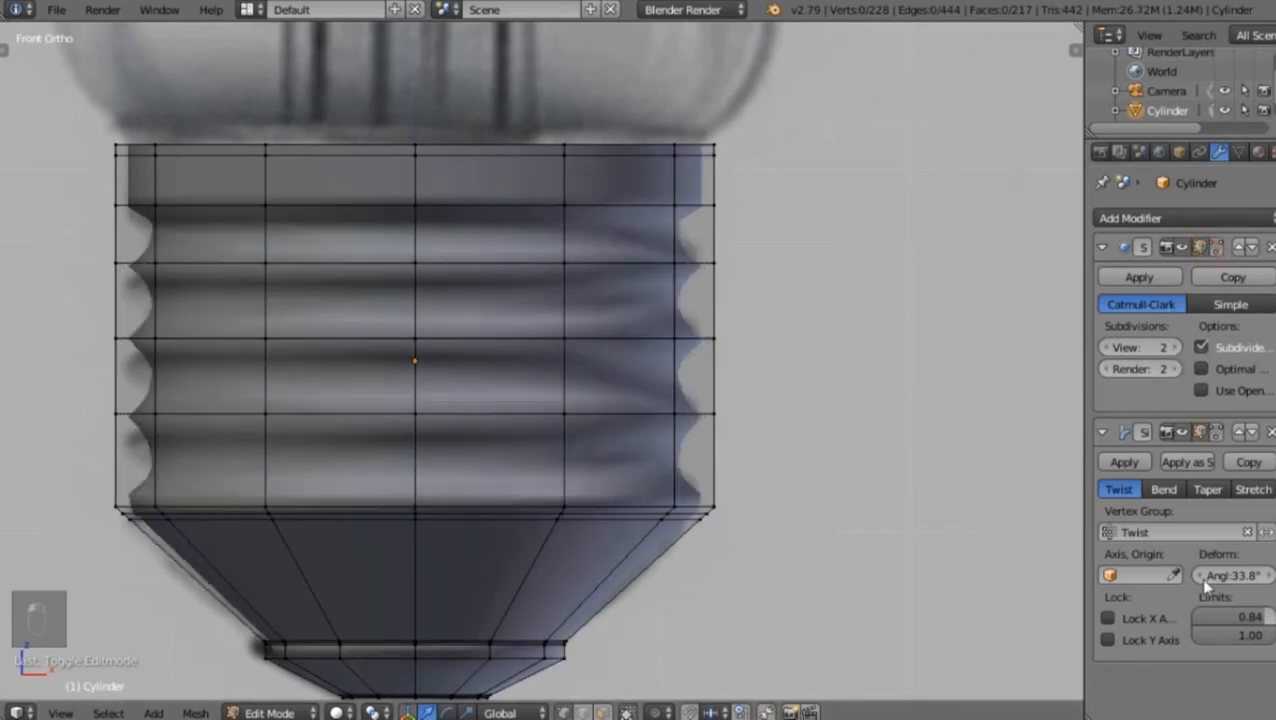
mouse_move(1229, 576)
mouse_down()
mouse_move(1250, 576)
mouse_move(1227, 576)
mouse_up()
scroll(439, 432, down, 5)
scroll(456, 438, up, 5)
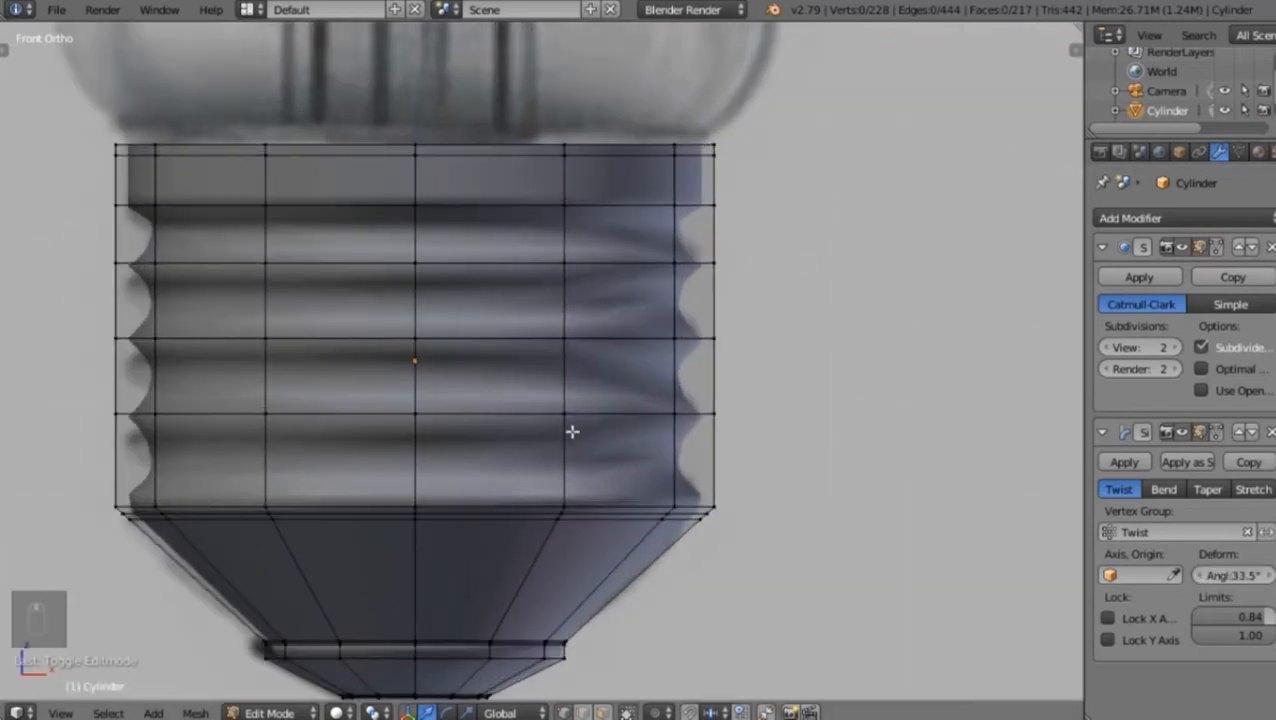
Compare the base's upper band and thread with the reference photo in solid and wireframe shading, with and without subdivision shown in Edit Mode
scroll(564, 431, down, 5)
scroll(533, 473, up, 4)
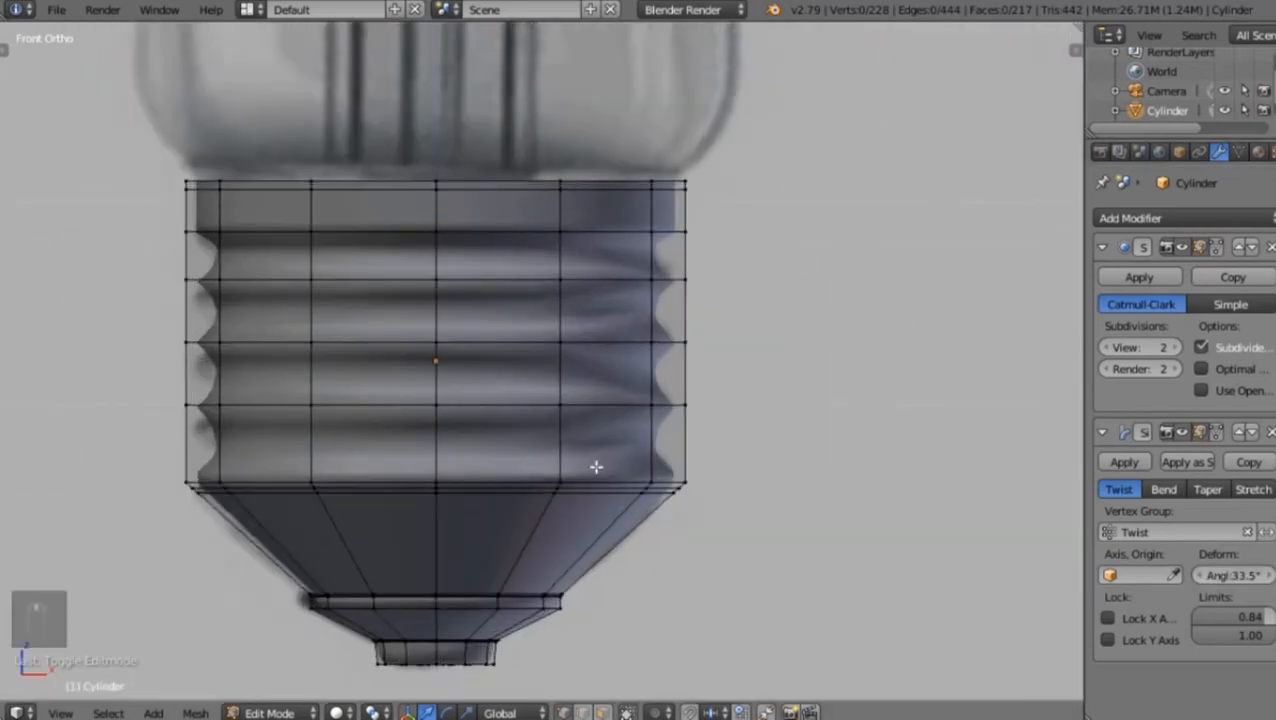
shift+middle_drag(619, 307, 625, 410)
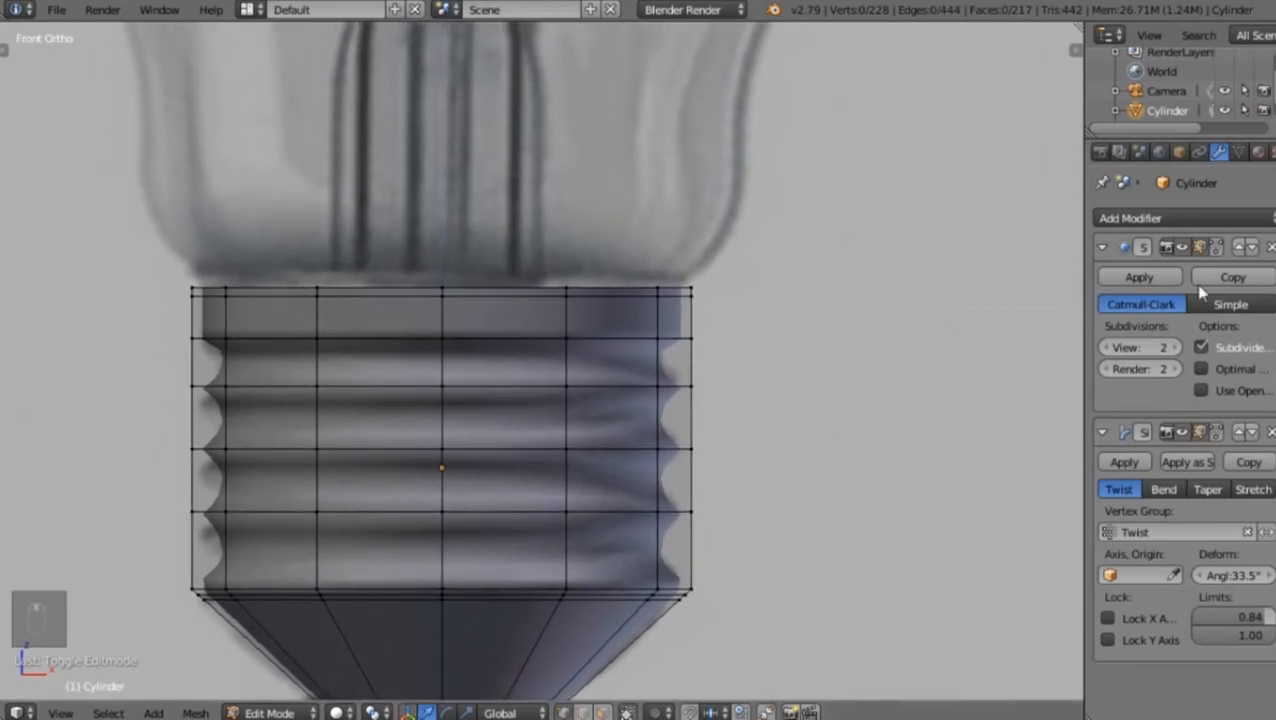
click(1199, 247)
key(z)
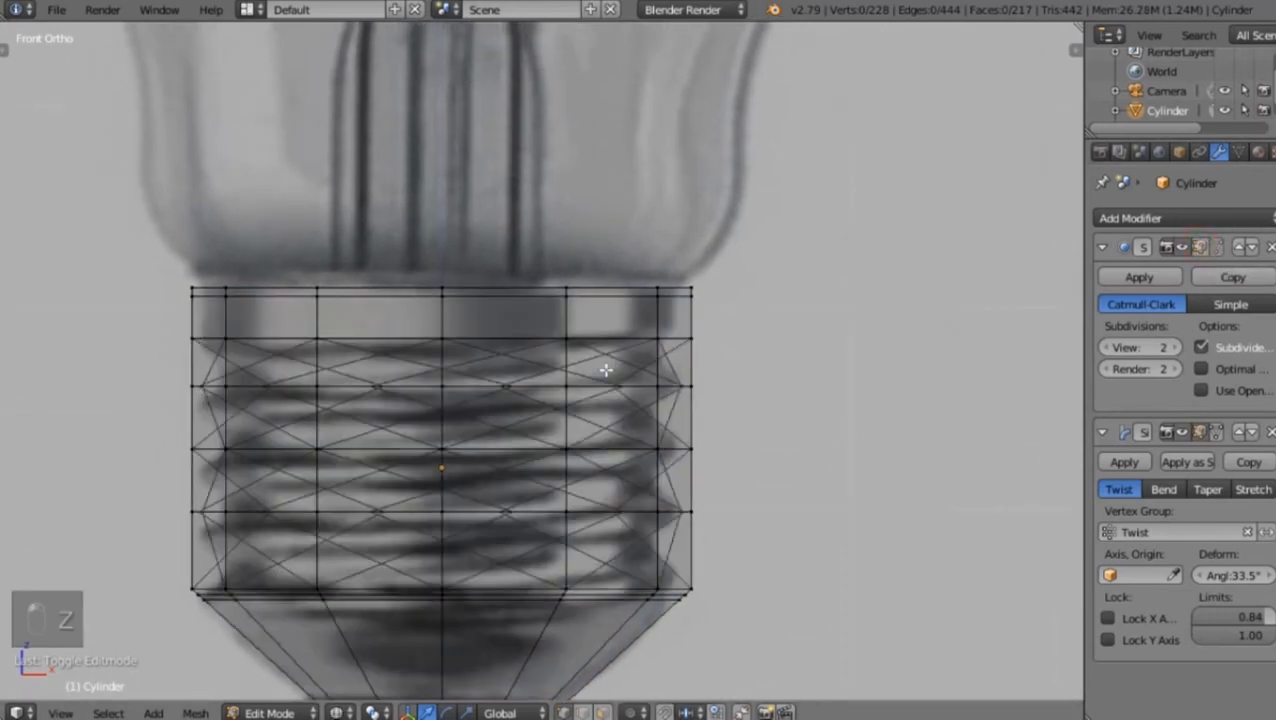
scroll(606, 370, up, 4)
shift+middle_drag(699, 310, 612, 346)
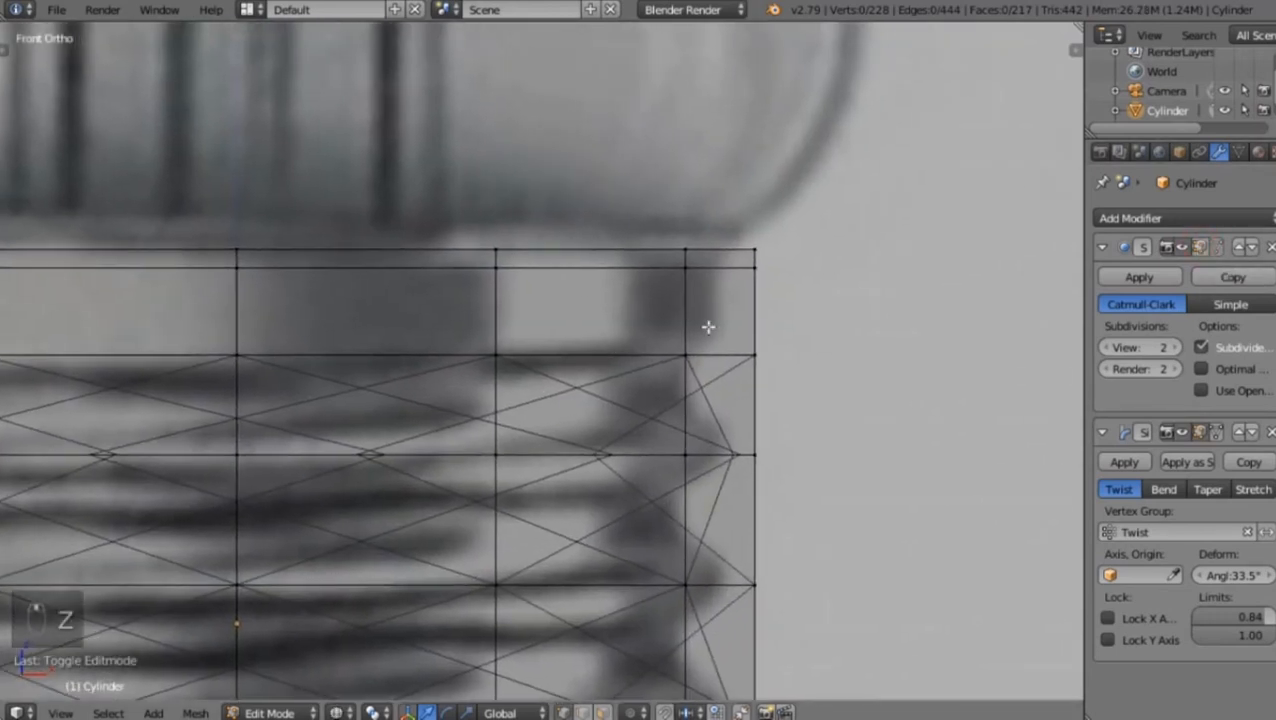
scroll(707, 327, up, 2)
click(1199, 247)
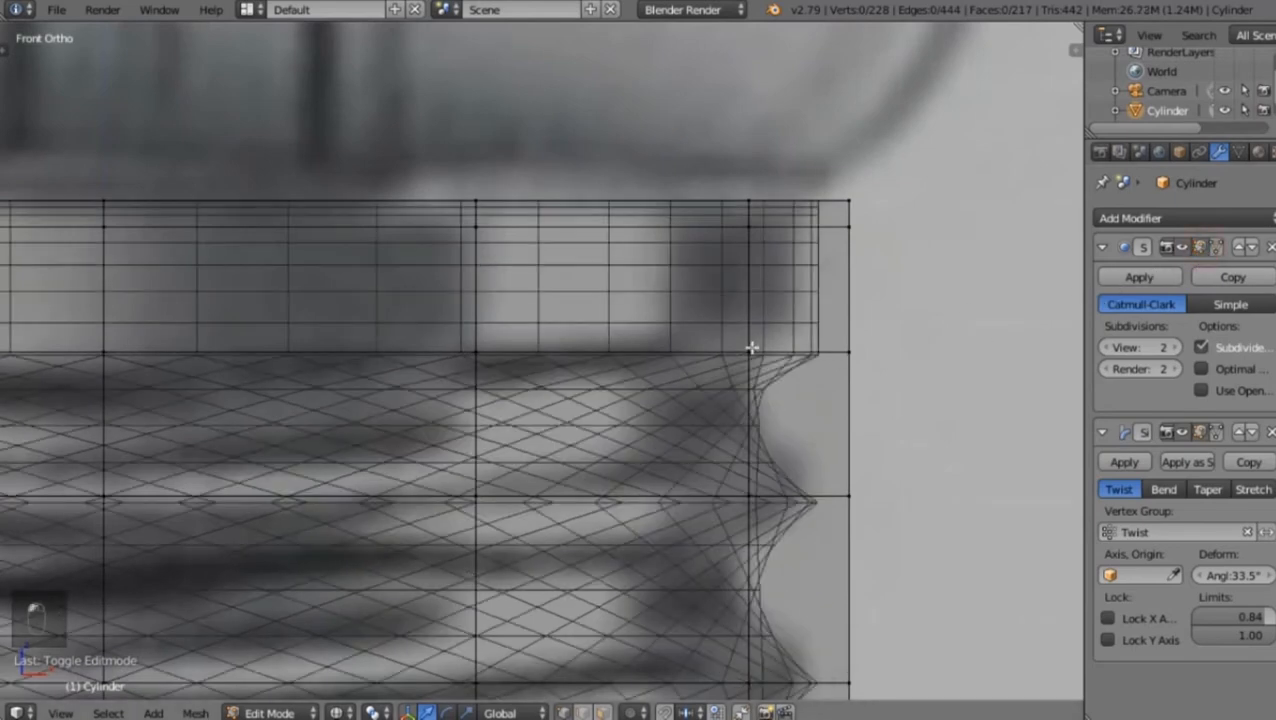
key(Tab)
scroll(690, 356, down, 5)
key(Tab)
scroll(575, 350, down, 1)
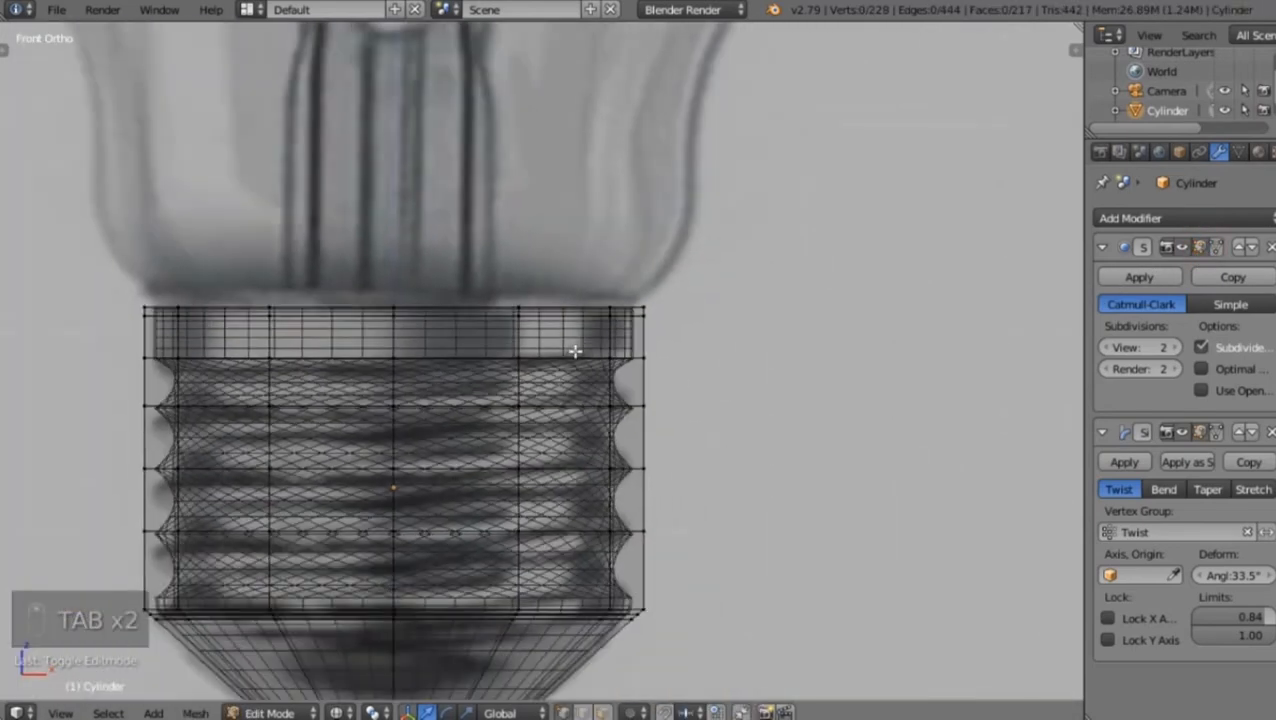
Raise the base's topmost edge loop about 0.049 along Z to meet the glass and scale it outward to about 1.02
key(z)
scroll(570, 356, up, 4)
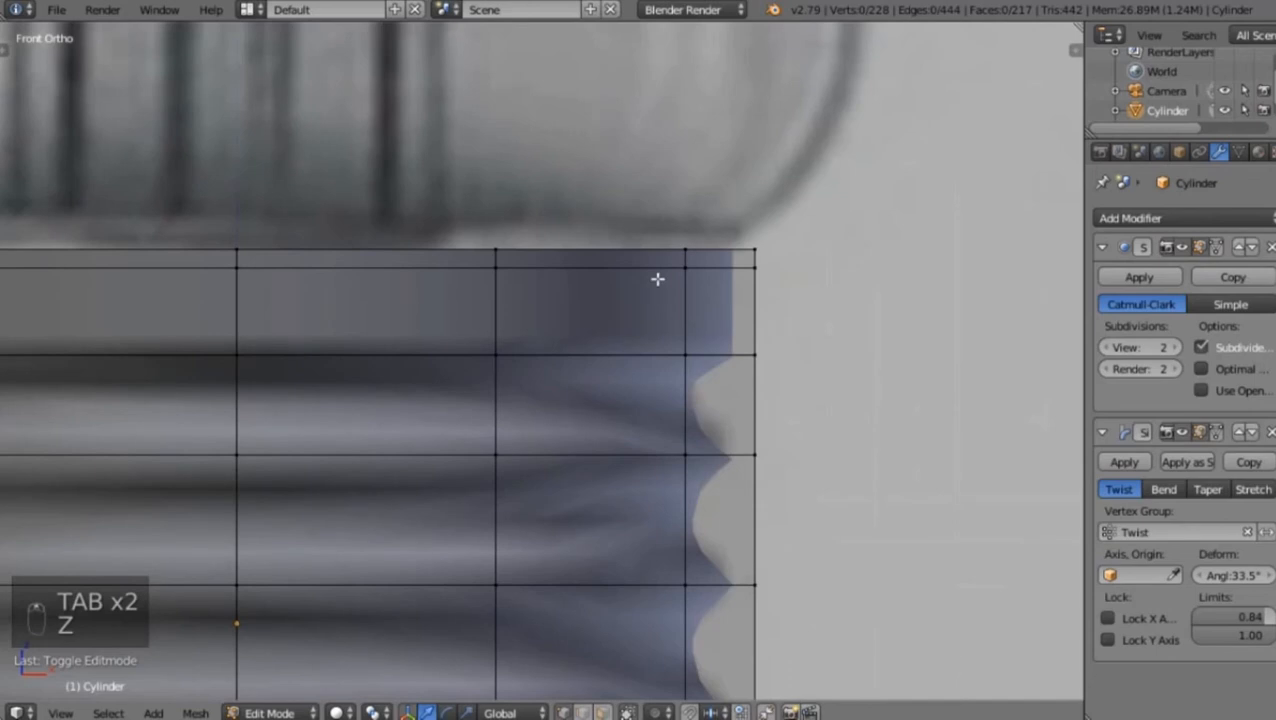
alt+right_click(643, 252)
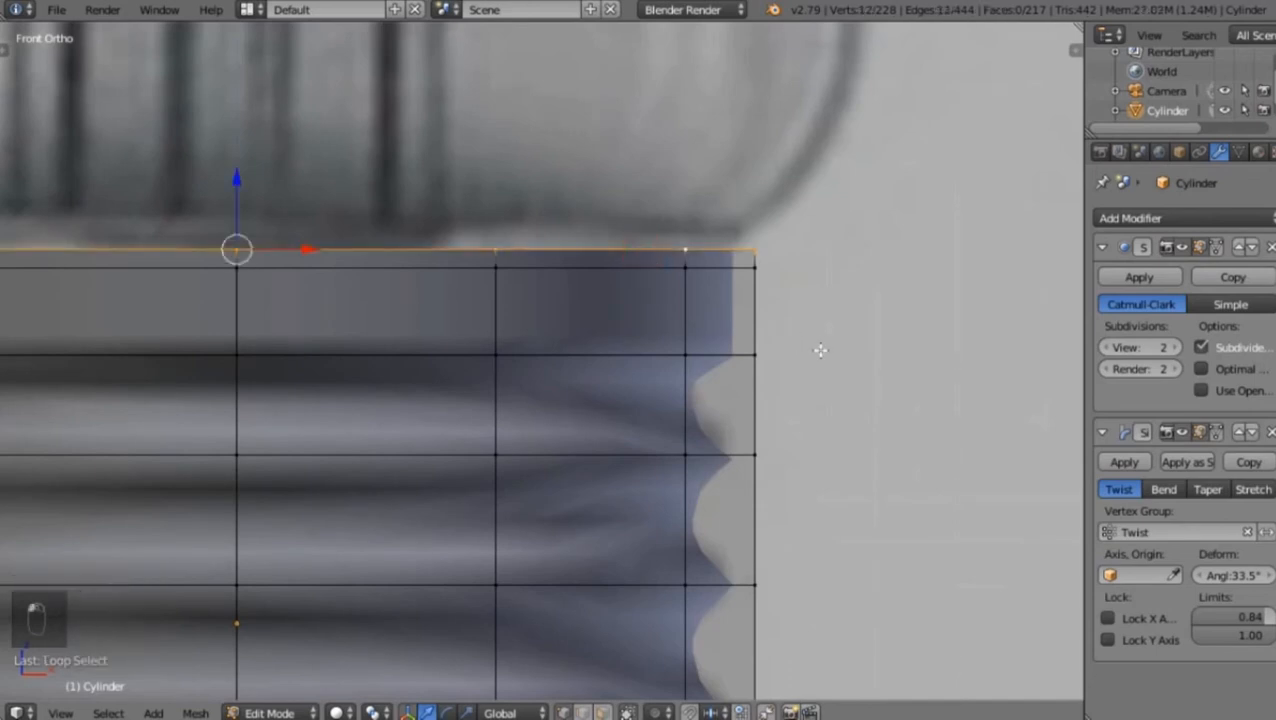
key(g)
key(z)
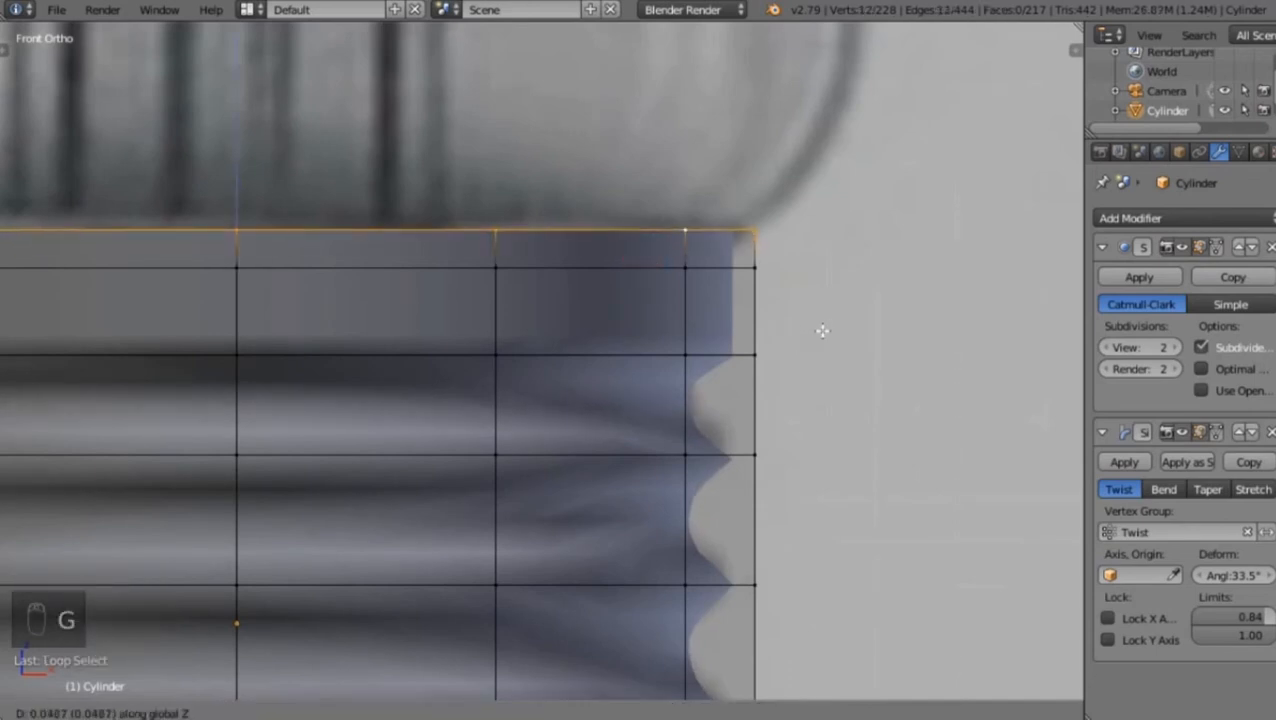
click(822, 331)
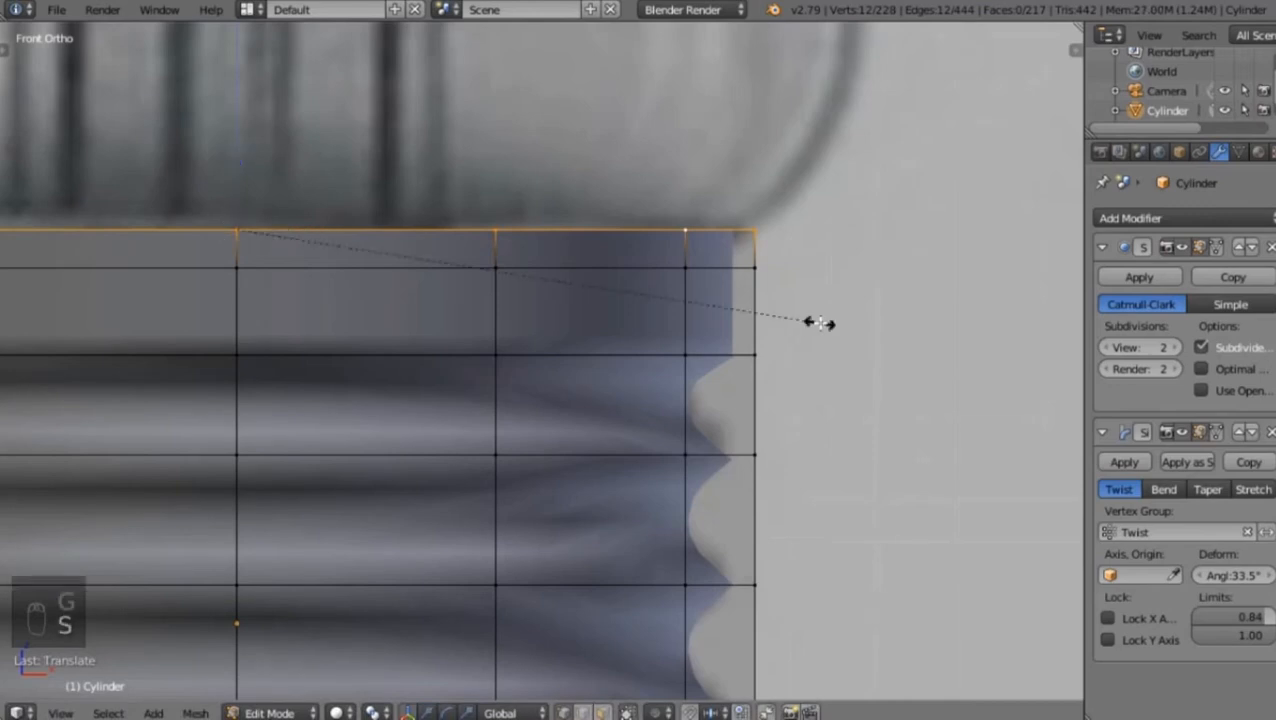
key(s)
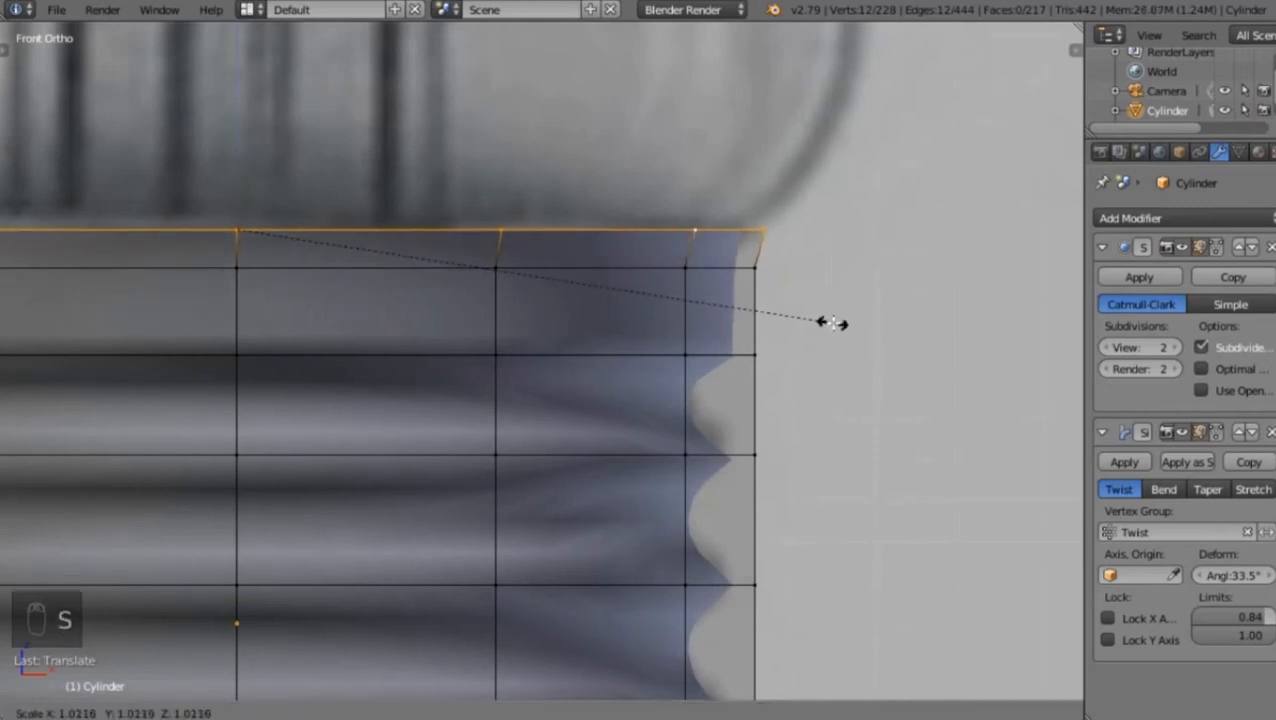
click(831, 323)
key(a)
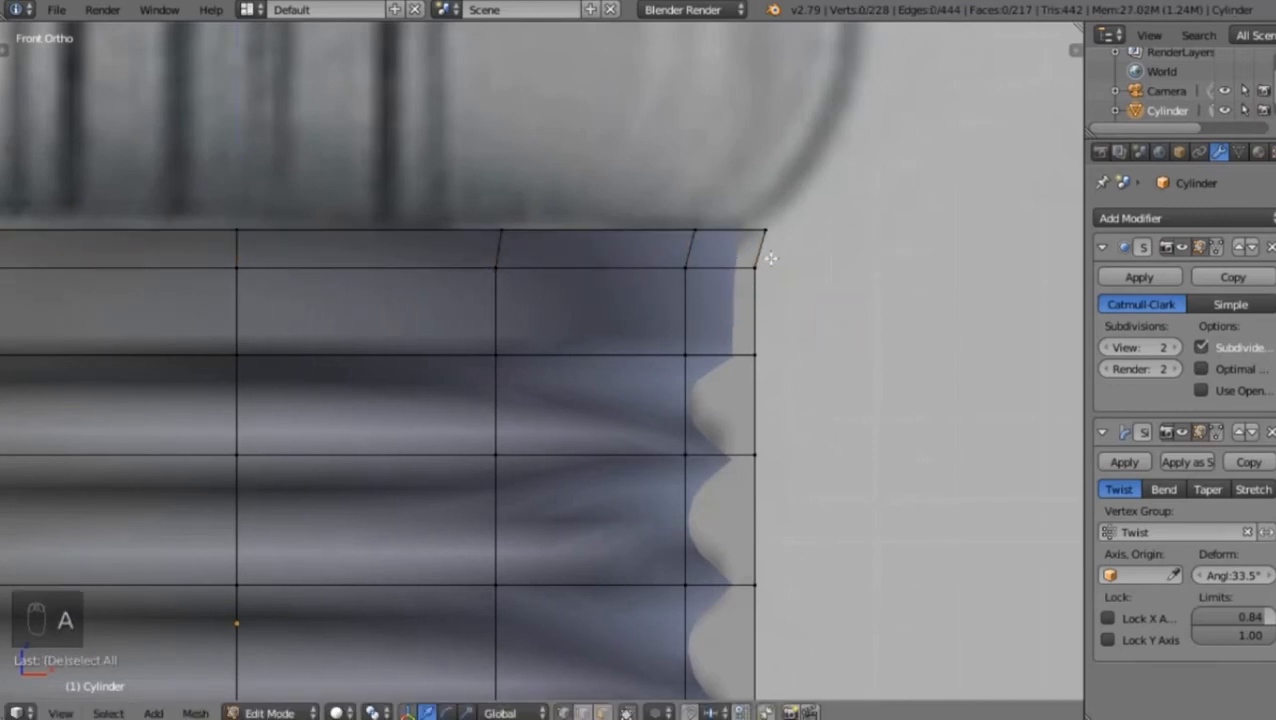
Add an edge loop around the flared top rim, close to the rim's lower edge
key(ctrl+r)
click(767, 248)
click(763, 254)
alt+right_click(712, 270)
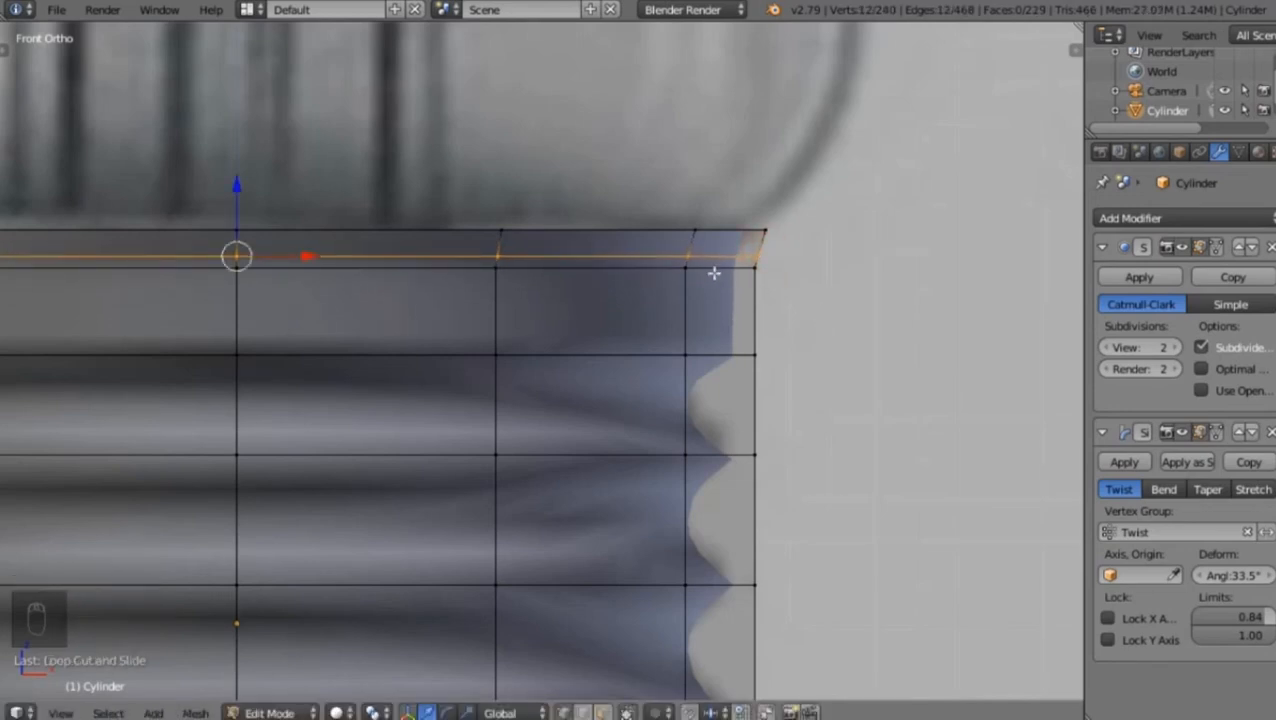
key(a)
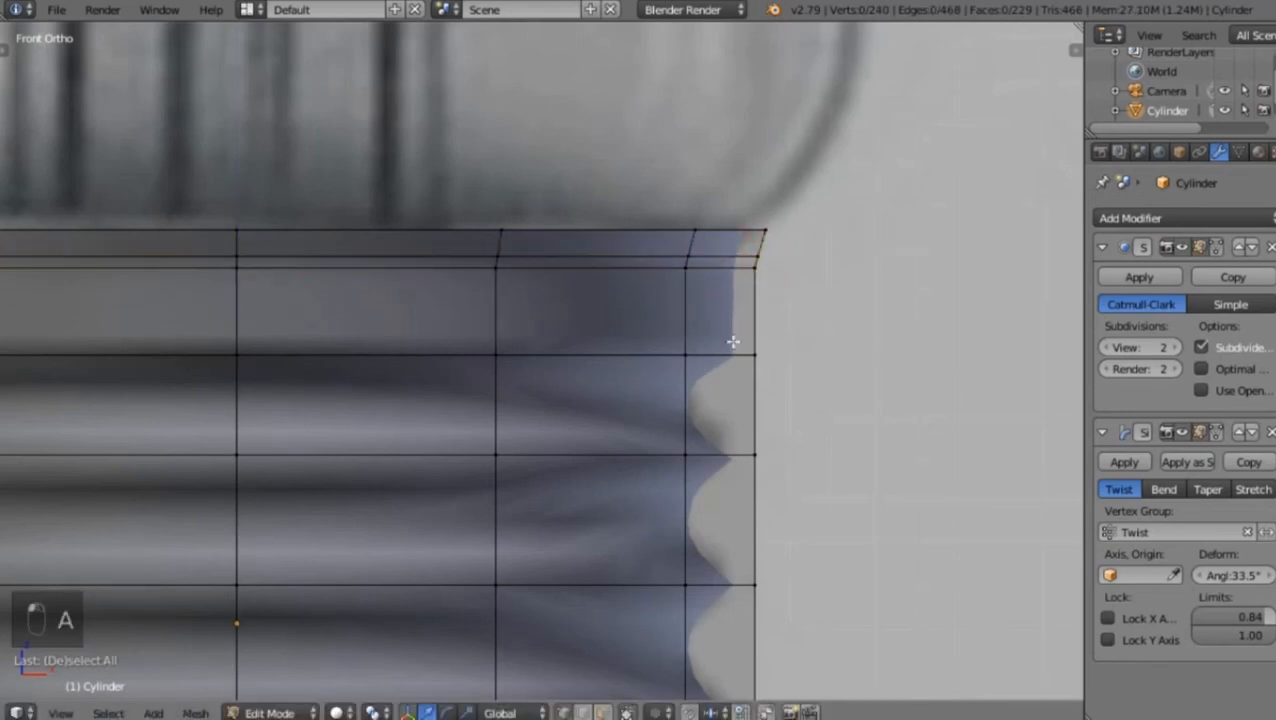
Inspect the flared rim and the whole screw base in Object Mode against the reference photo
scroll(570, 362, down, 5)
key(z)
key(z)
key(Tab)
mouse_move(527, 370)
middle_down()
mouse_move(475, 344)
mouse_move(407, 259)
mouse_move(467, 361)
mouse_move(491, 505)
mouse_move(617, 553)
mouse_move(551, 371)
middle_up()
key(KP_1)
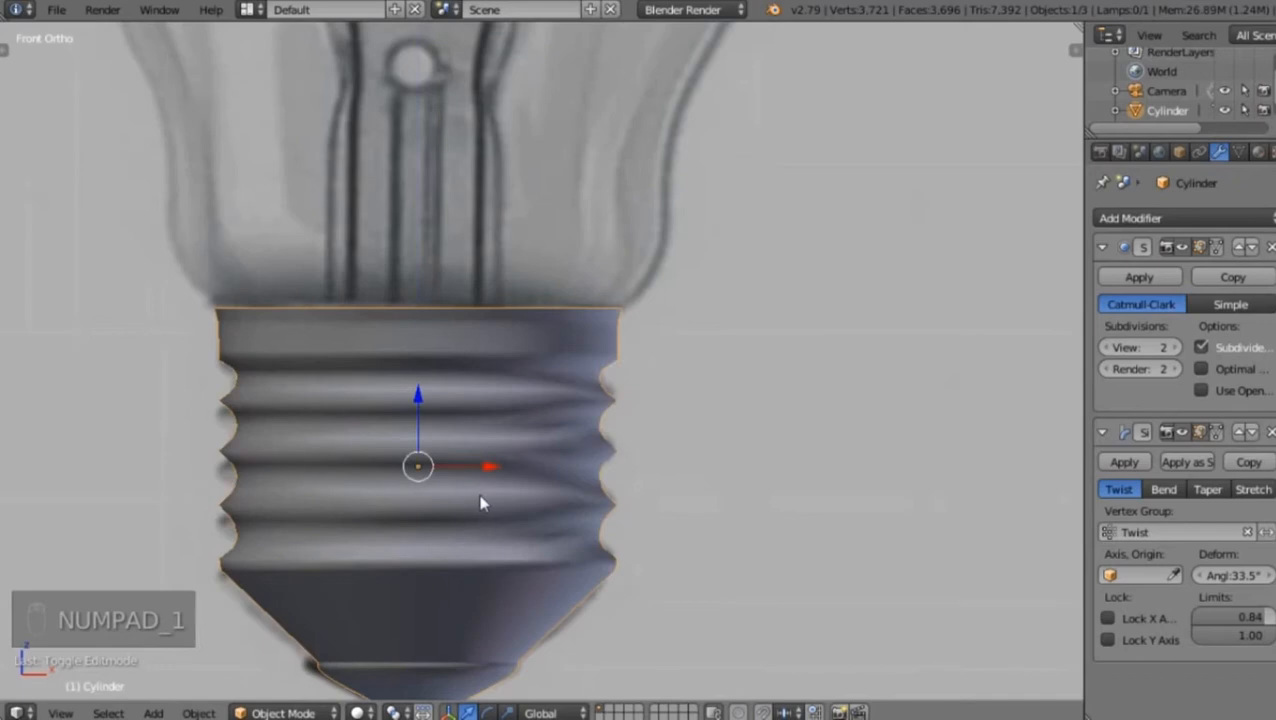
scroll(481, 505, up, 2)
scroll(511, 491, down, 4)
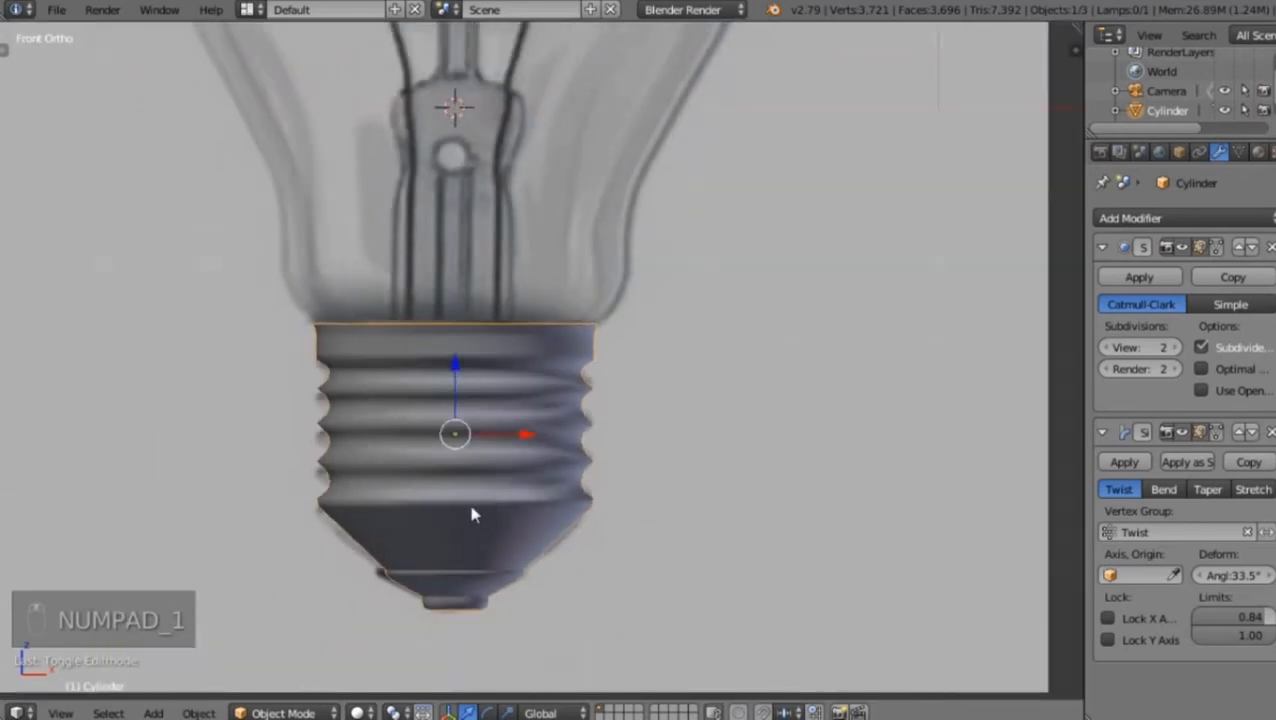
scroll(474, 505, up, 5)
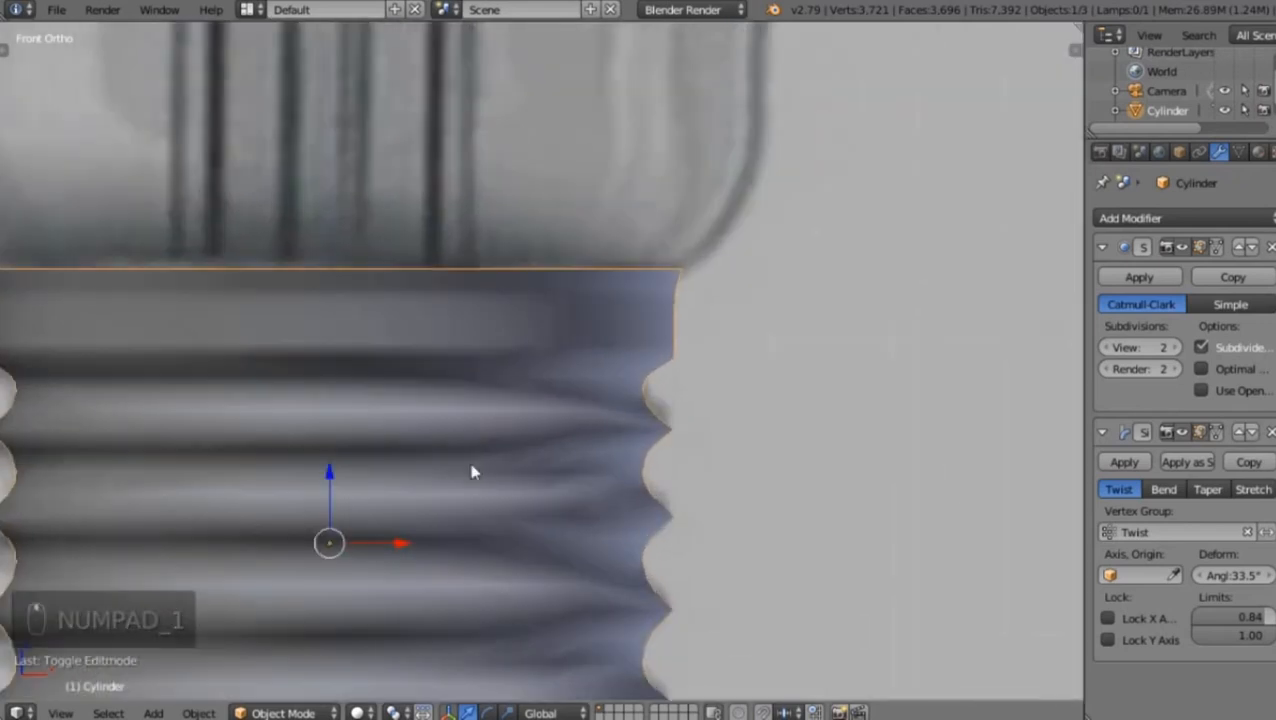
Collapse the Simple Deform and Subdivision Surface settings and add a Solidify modifier to the base
click(1107, 432)
click(1103, 433)
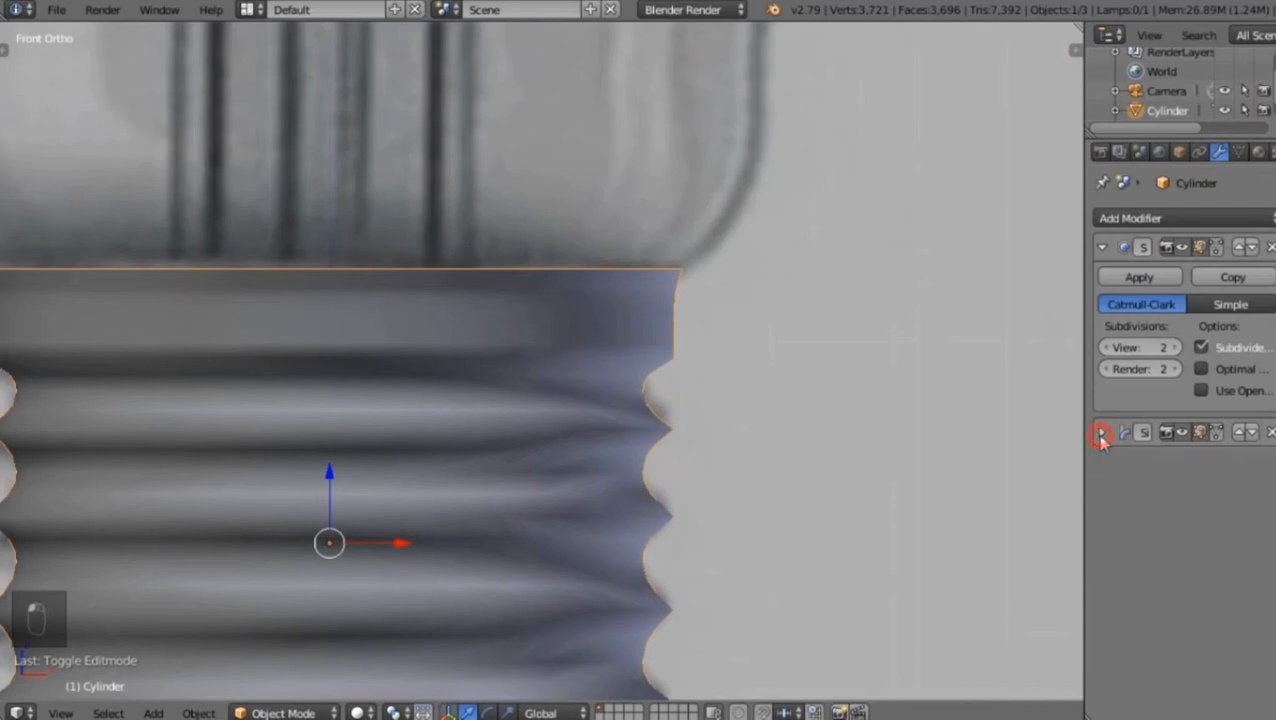
click(1103, 248)
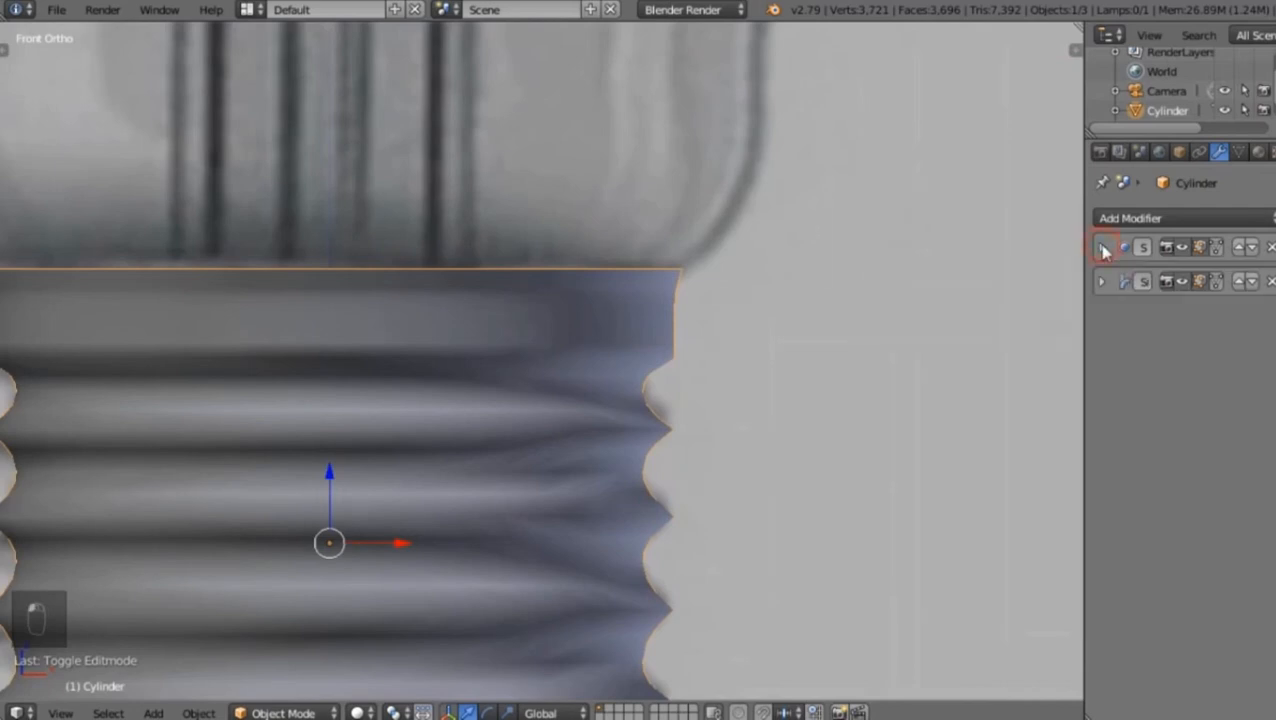
click(1199, 222)
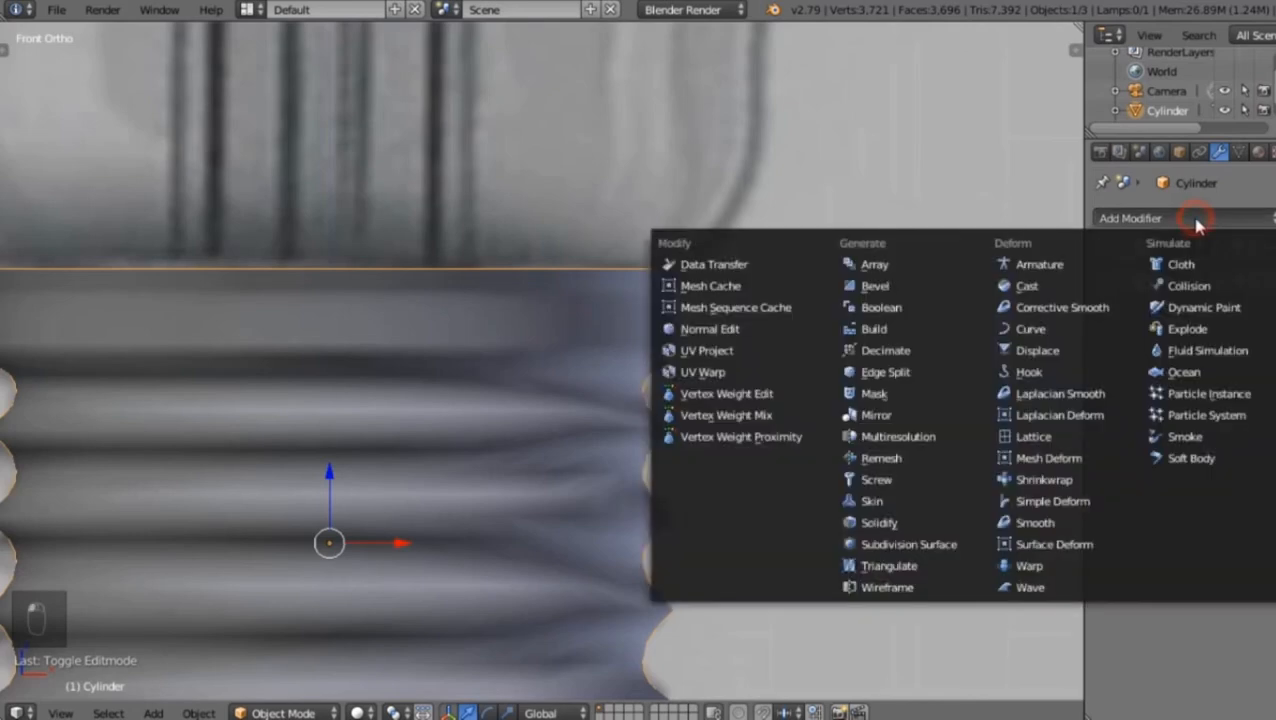
click(870, 526)
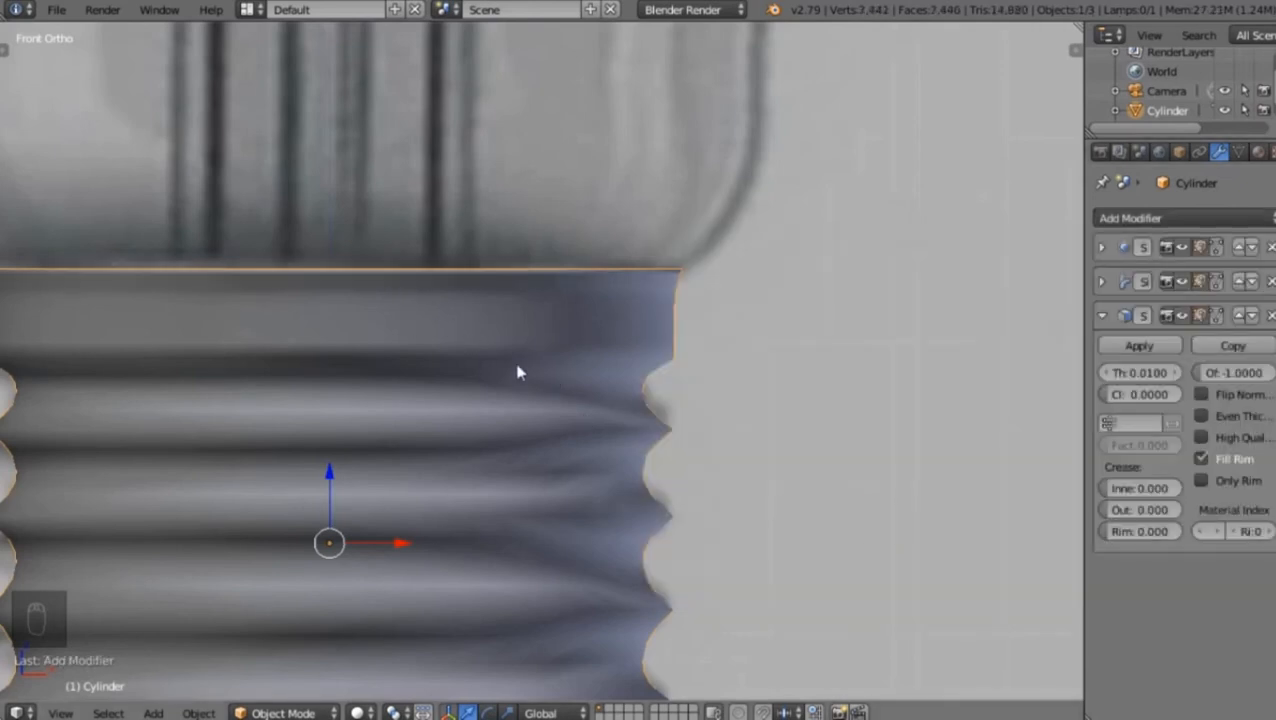
Compare the base with and without the Solidify modifier, set its offset to 0.4286 and collapse its settings
click(1185, 316)
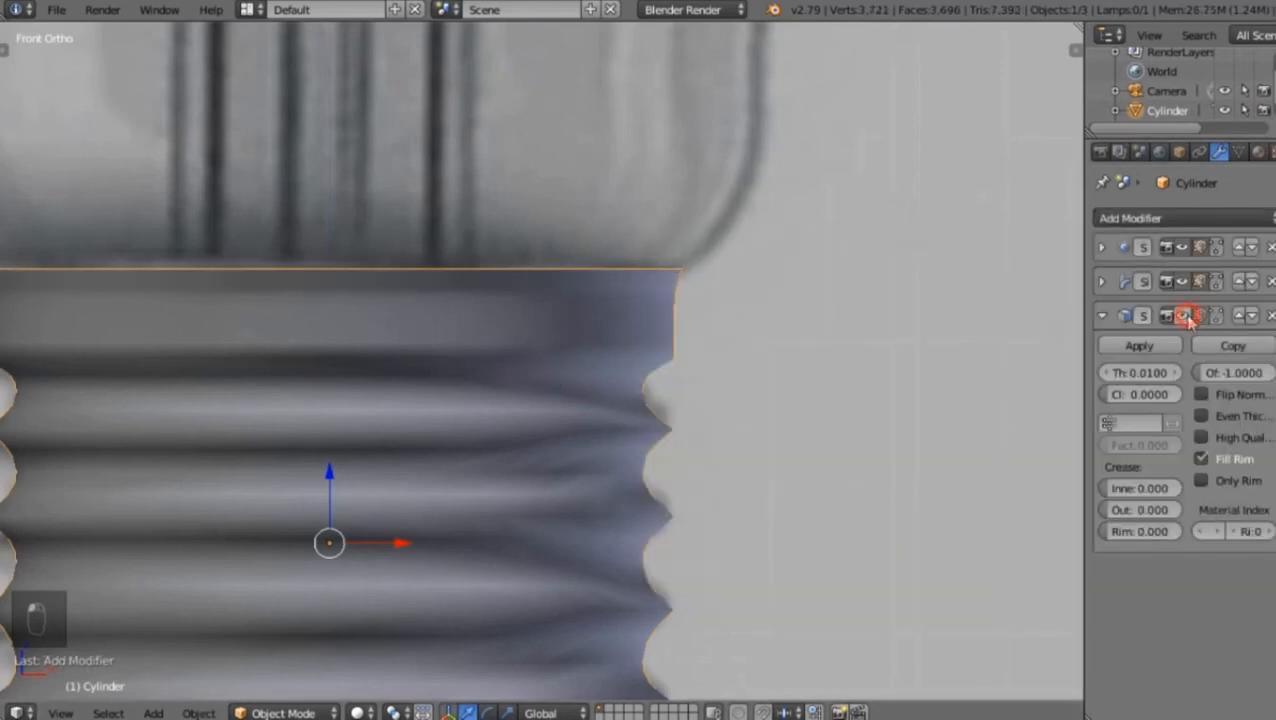
click(1185, 316)
click(1185, 316)
click(1183, 316)
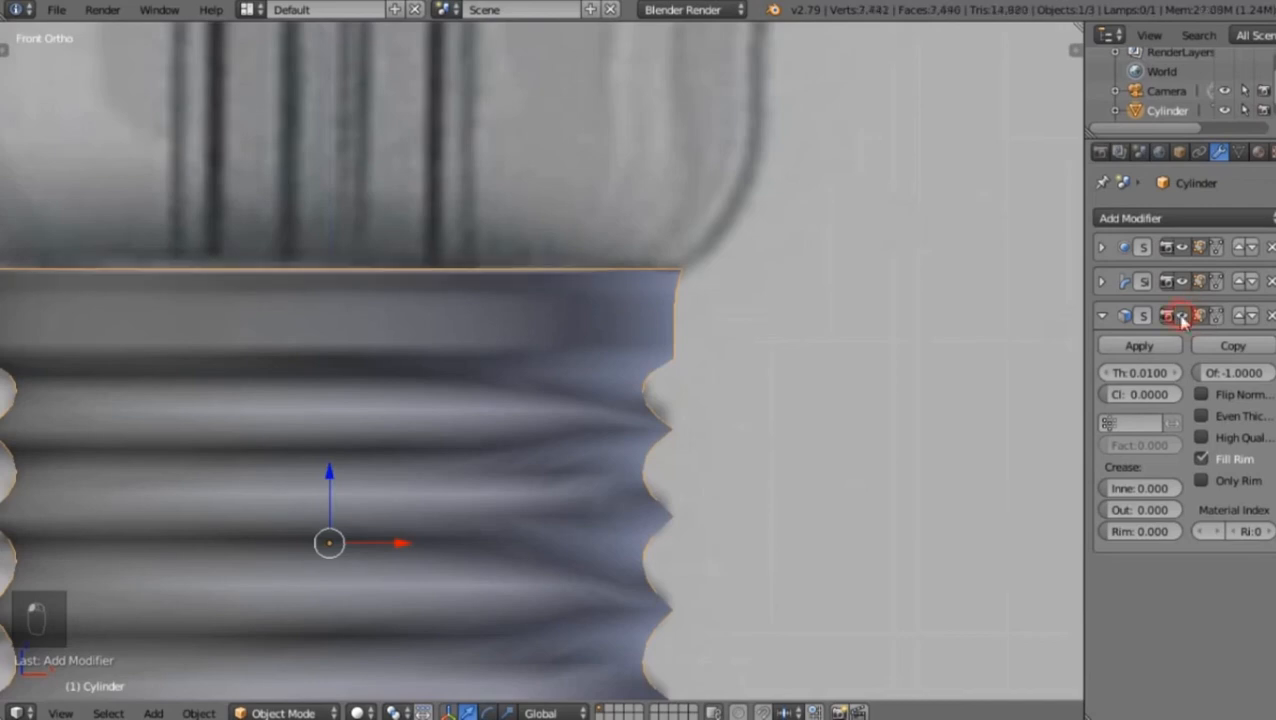
drag(1233, 372, 1272, 372)
scroll(672, 390, down, 5)
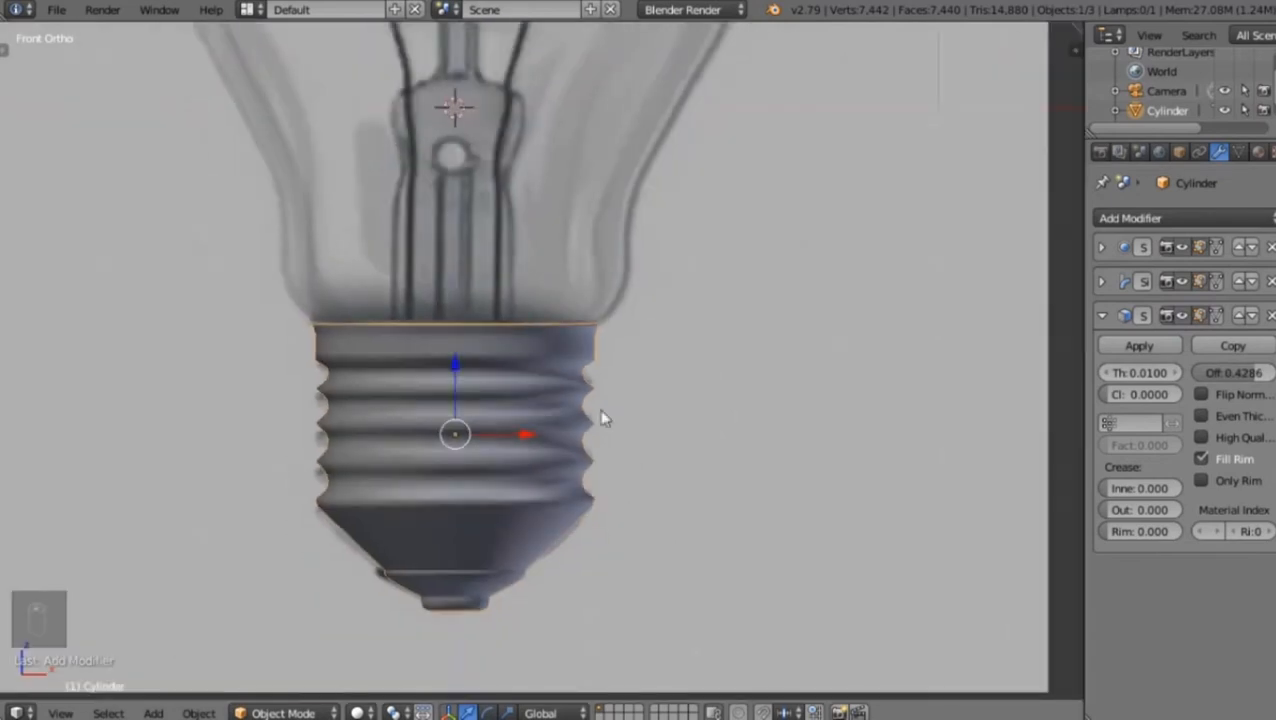
middle_drag(496, 410, 484, 541)
scroll(504, 282, up, 5)
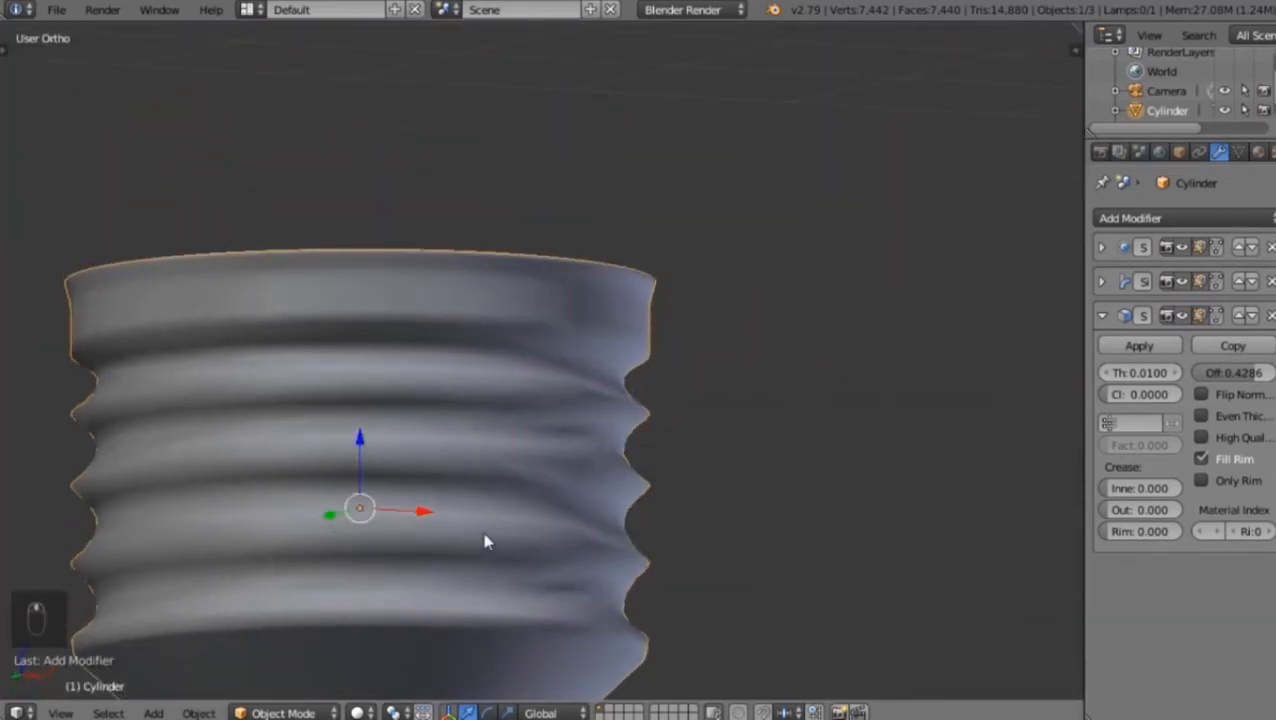
key(KP_1)
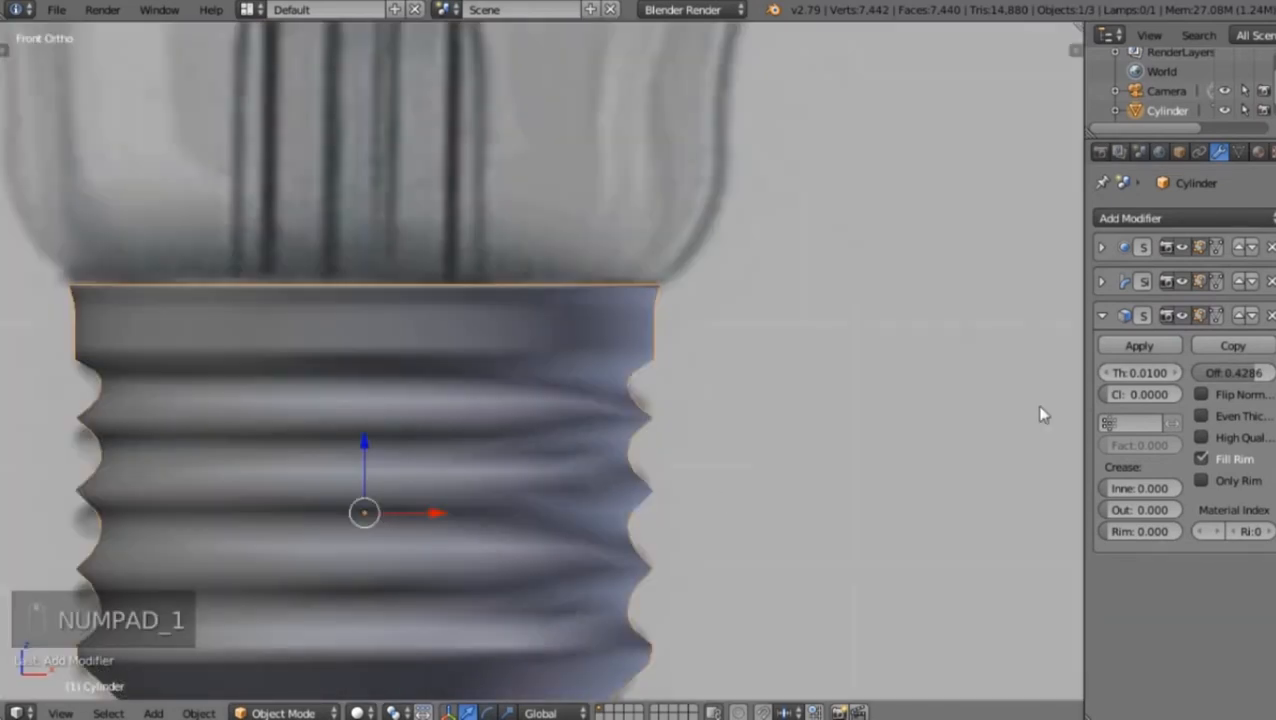
click(1103, 316)
Deselect the screw base and add a UV sphere at the 3D cursor inside the bulb's glass outline
scroll(672, 350, down, 5)
scroll(496, 262, up, 2)
shift+middle_drag(496, 262, 515, 299)
scroll(590, 478, up, 1)
scroll(524, 424, down, 1)
shift+middle_drag(524, 424, 570, 474)
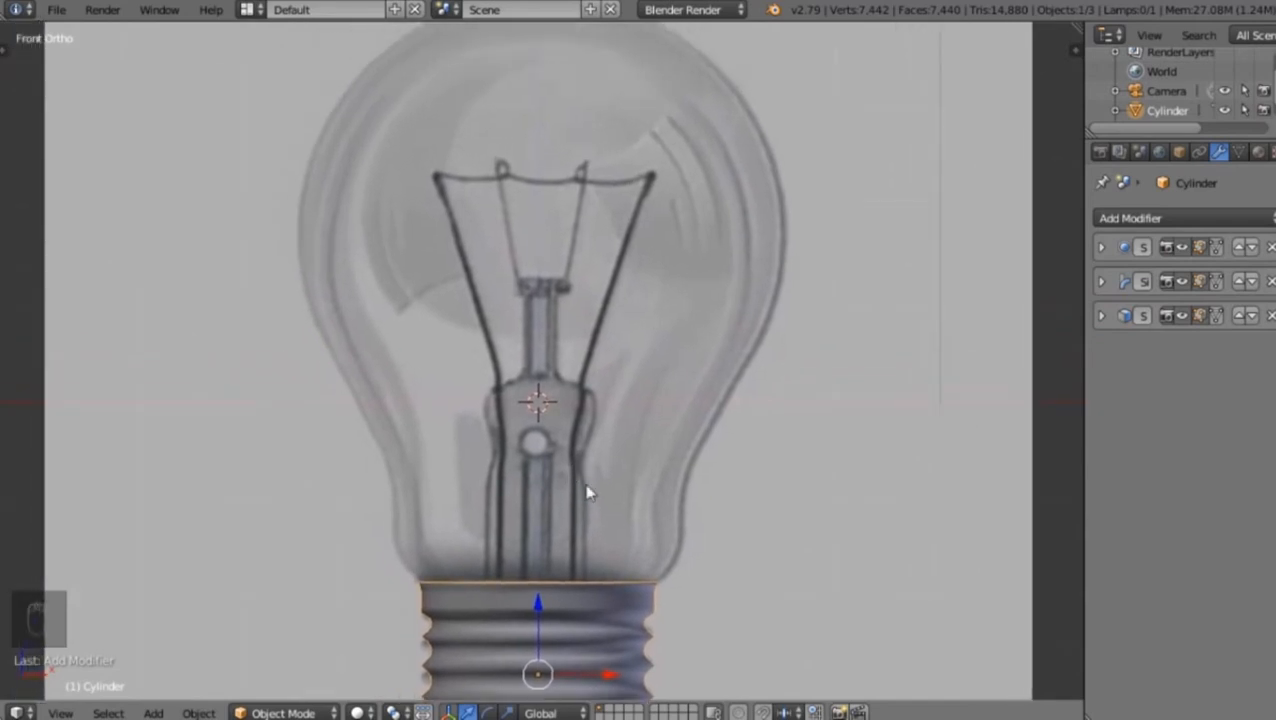
key(a)
shift+middle_drag(407, 646, 447, 585)
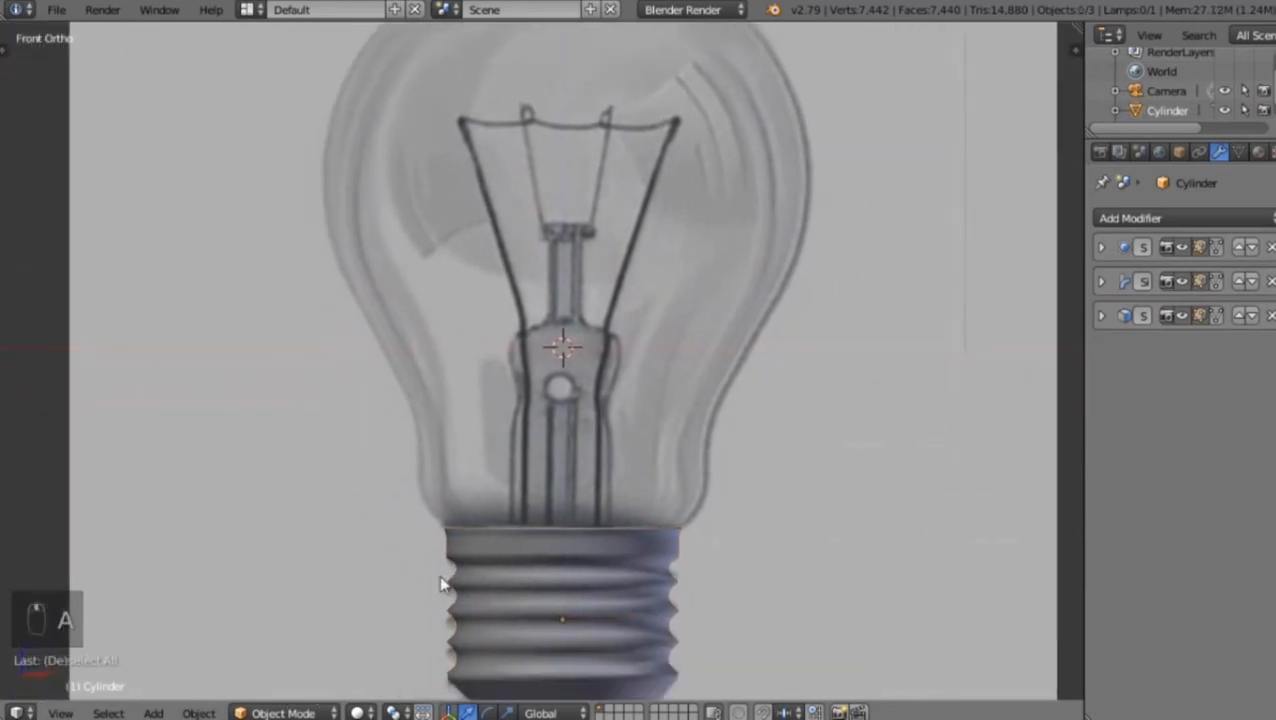
click(158, 712)
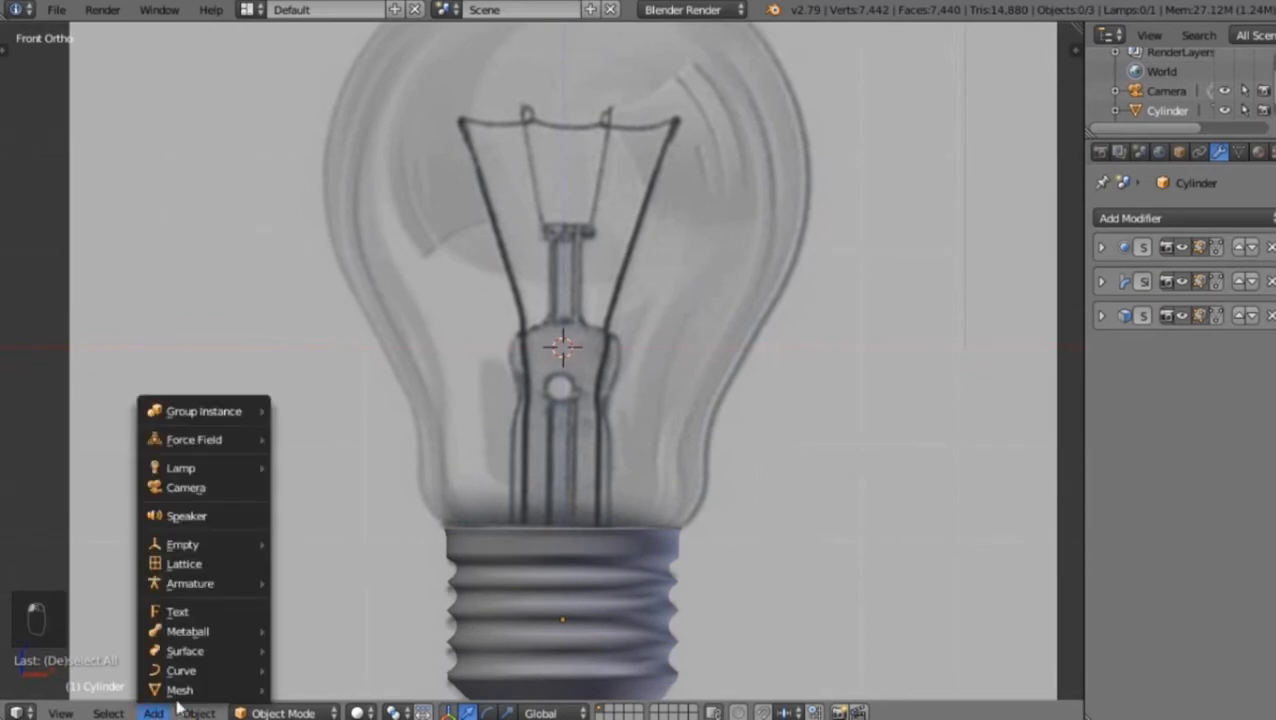
mouse_move(205, 690)
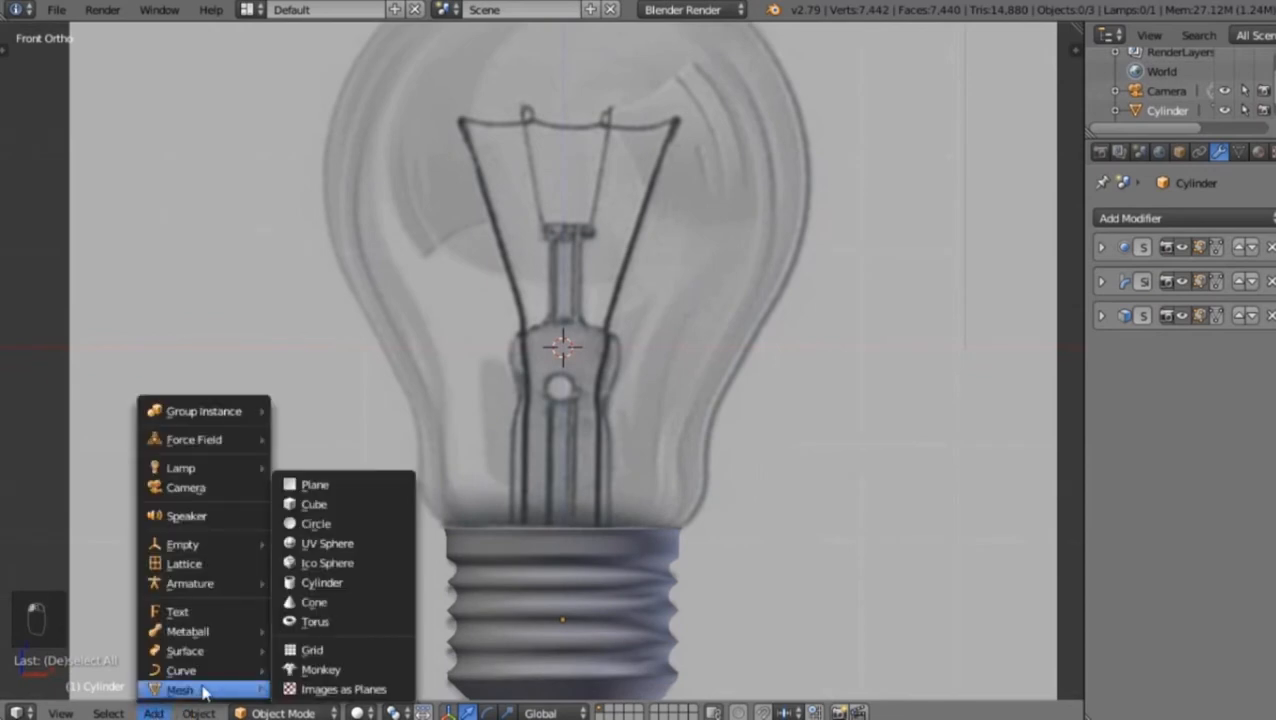
click(343, 546)
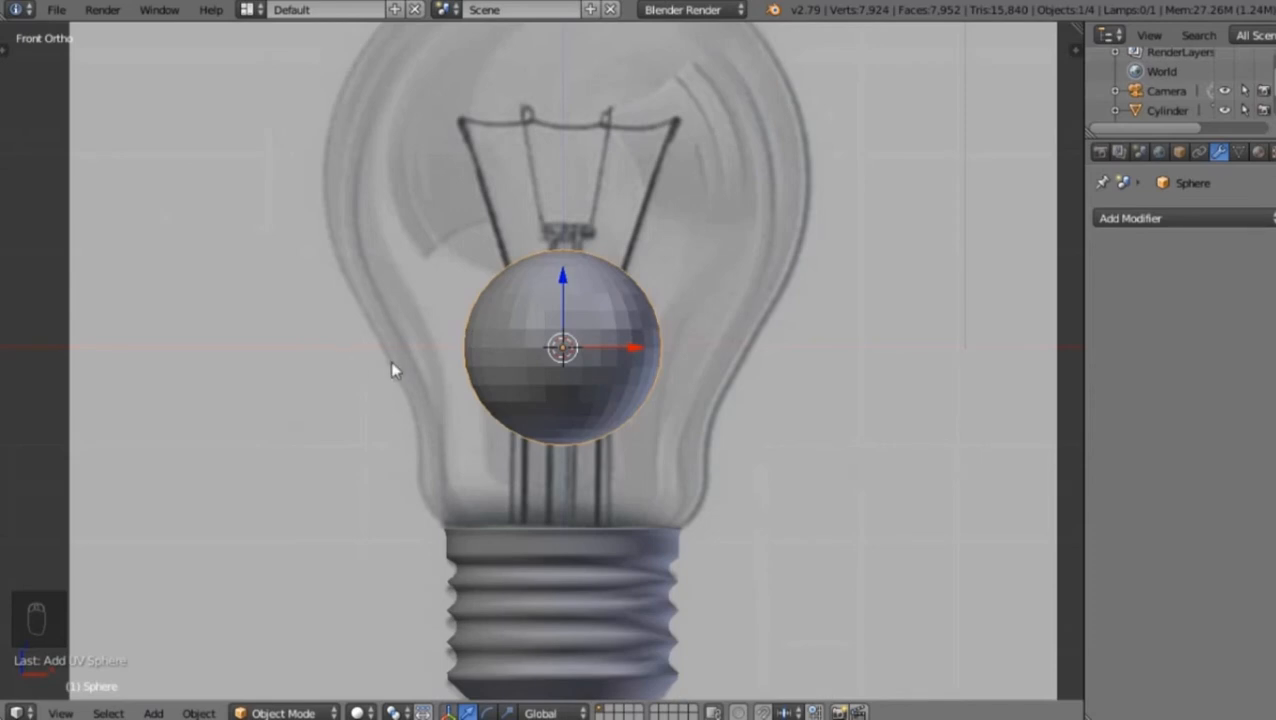
Set the new UV sphere to 12 segments and 12 rings
key(t)
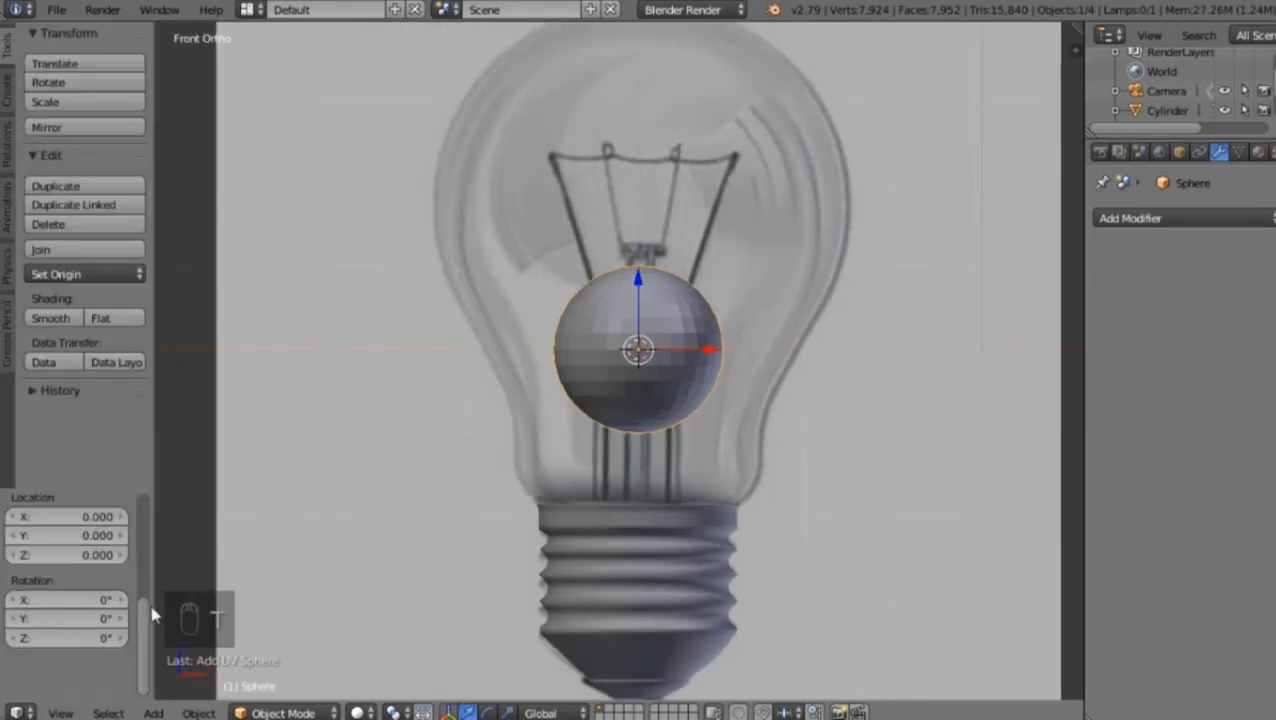
drag(145, 617, 155, 487)
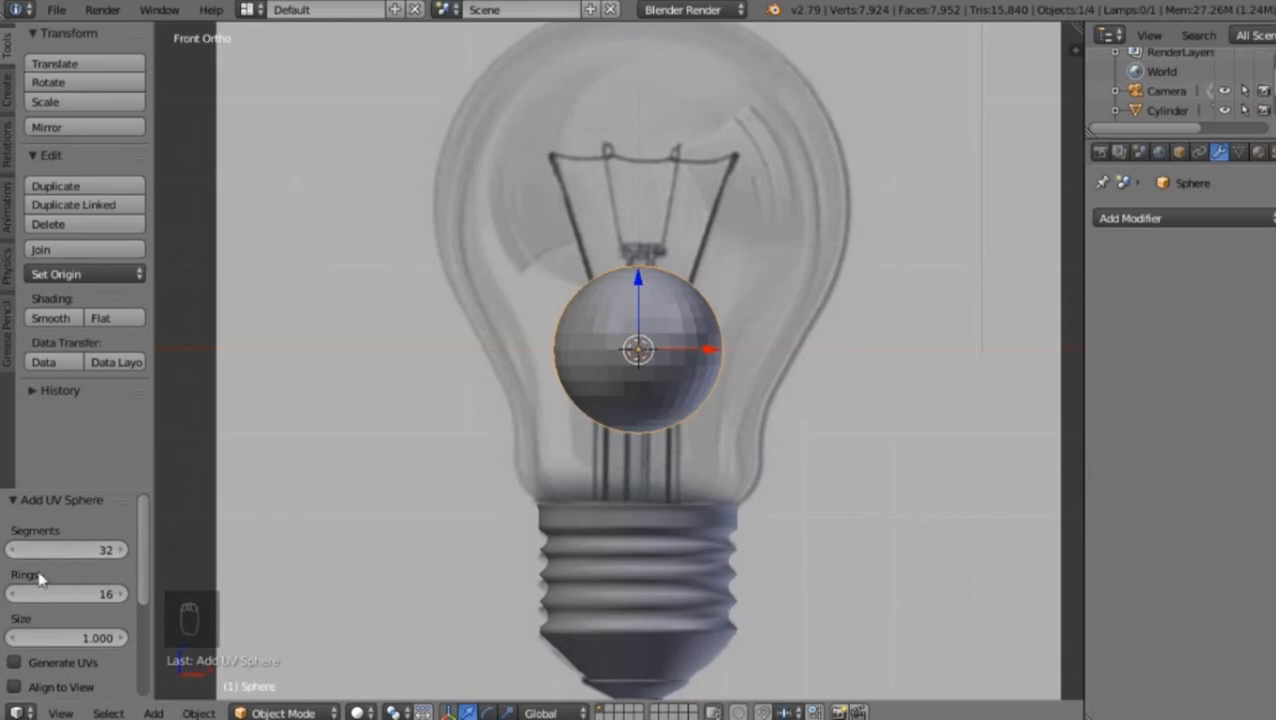
click(65, 550)
text(12)
key(Return)
mouse_move(82, 601)
mouse_down()
mouse_move(40, 601)
mouse_move(116, 604)
mouse_move(88, 600)
mouse_up()
click(84, 596)
text(12)
key(Return)
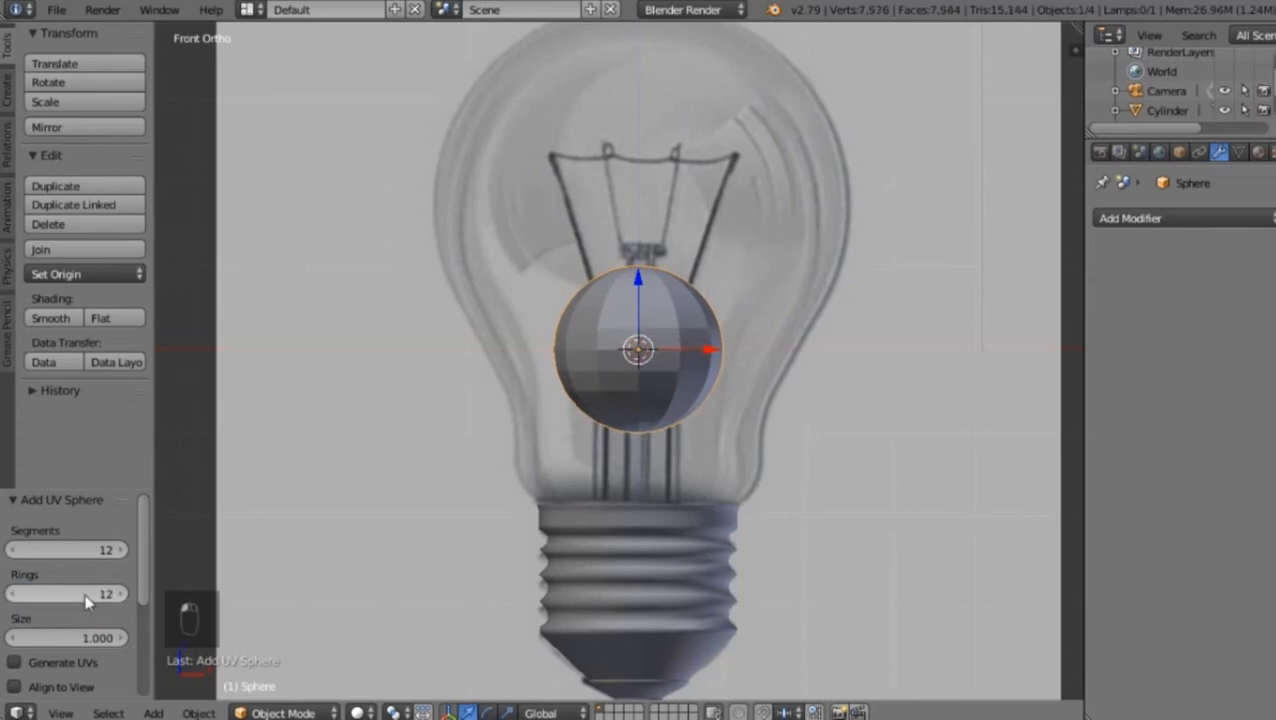
Set the UV sphere's size to 1
mouse_move(52, 637)
mouse_down()
mouse_move(110, 637)
mouse_move(52, 637)
mouse_up()
click(52, 637)
text(1)
key(Return)
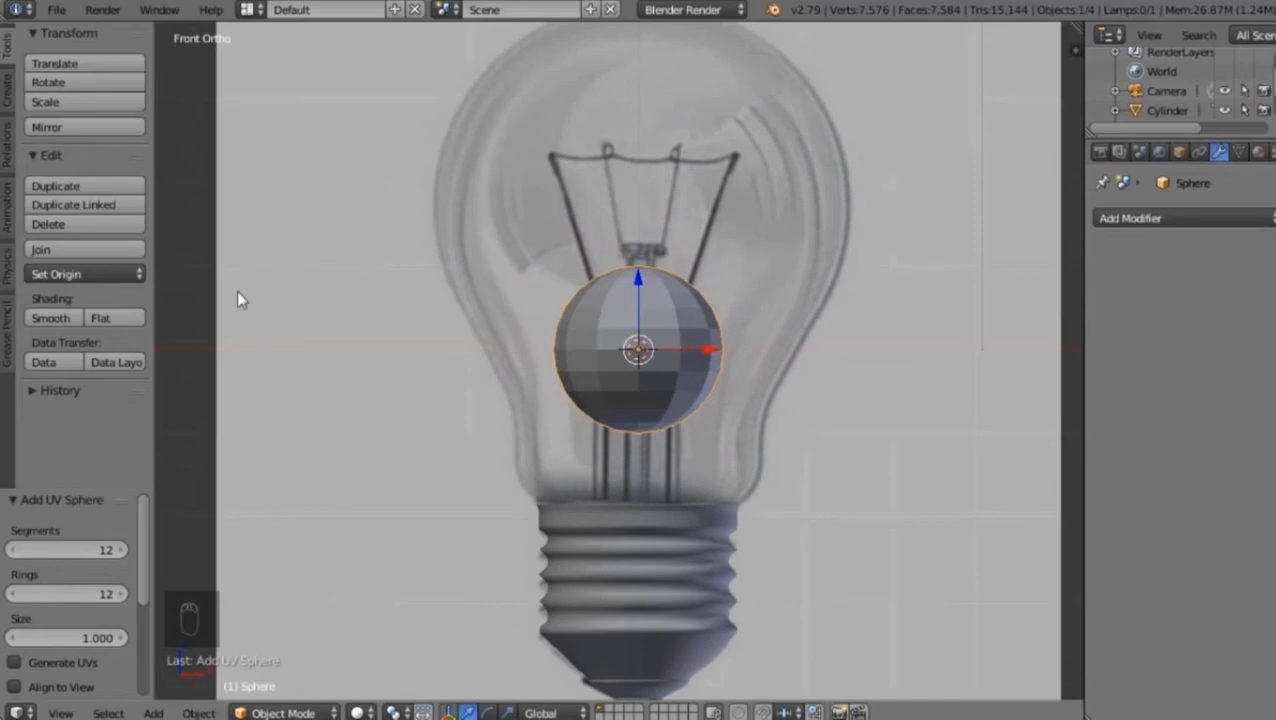
Move the UV sphere straight up along Z into the wide upper part of the reference glass outline
key(t)
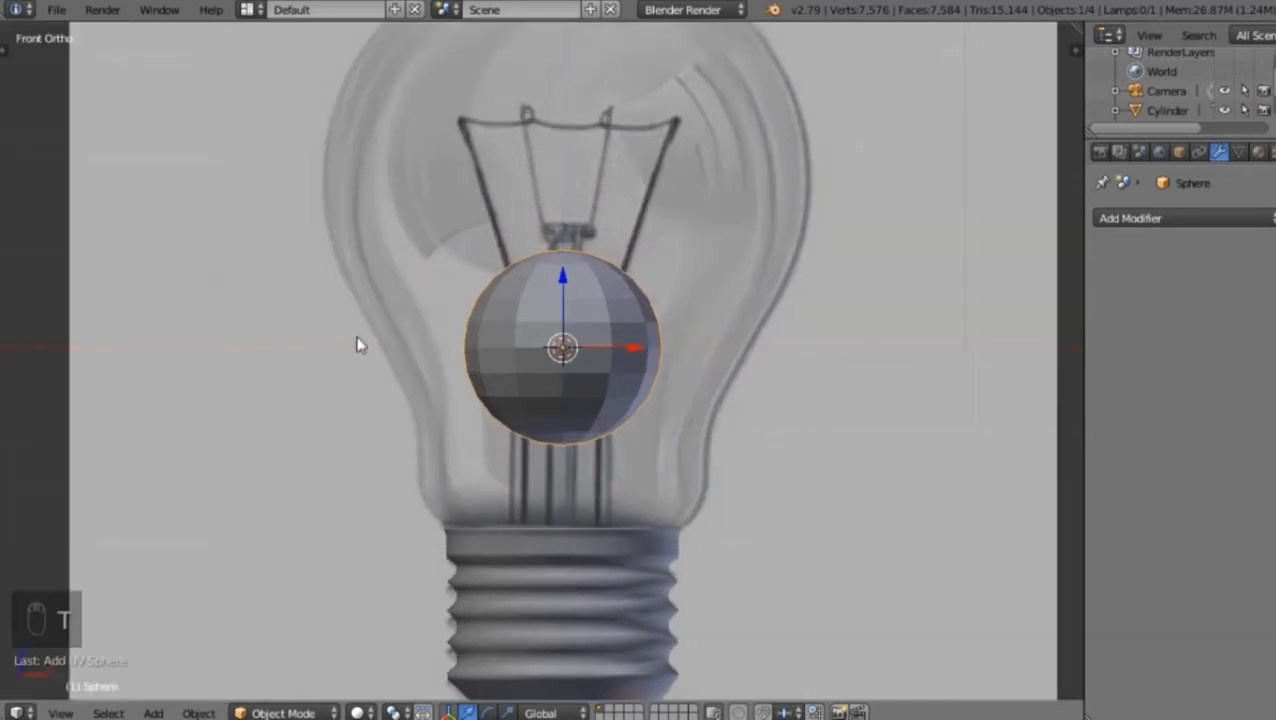
scroll(600, 385, down, 2)
shift+middle_drag(688, 358, 713, 449)
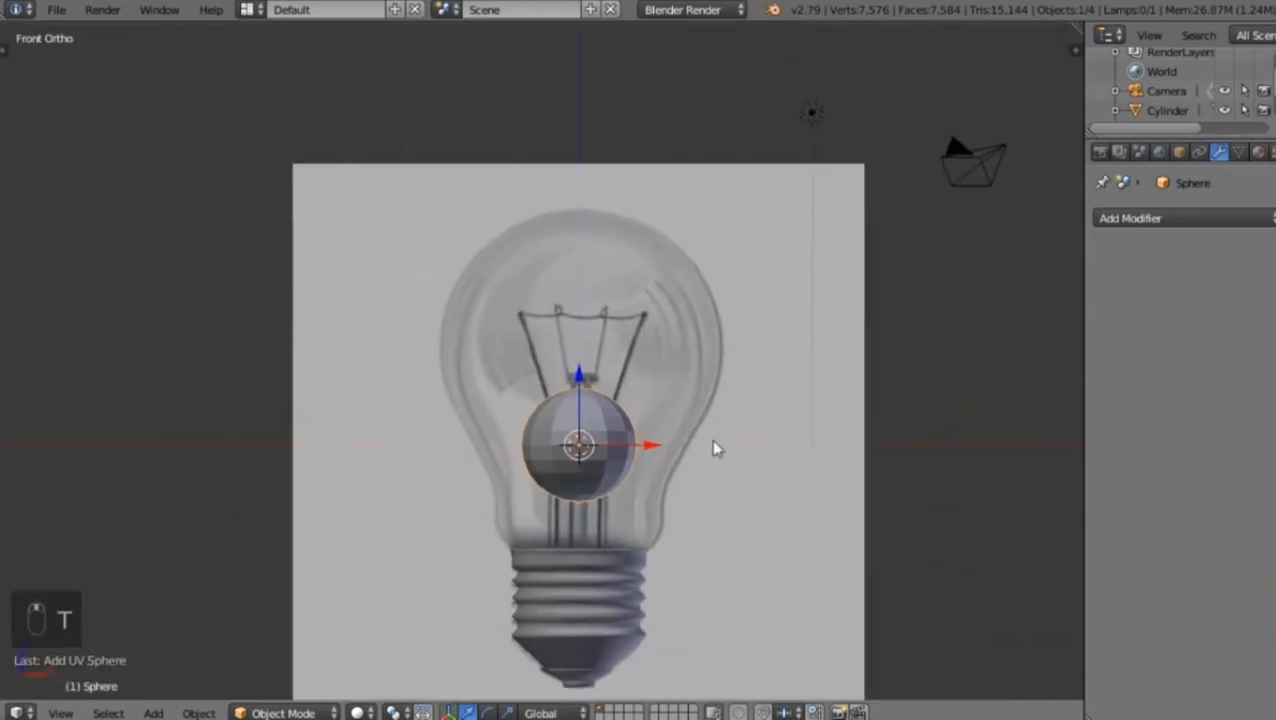
key(g)
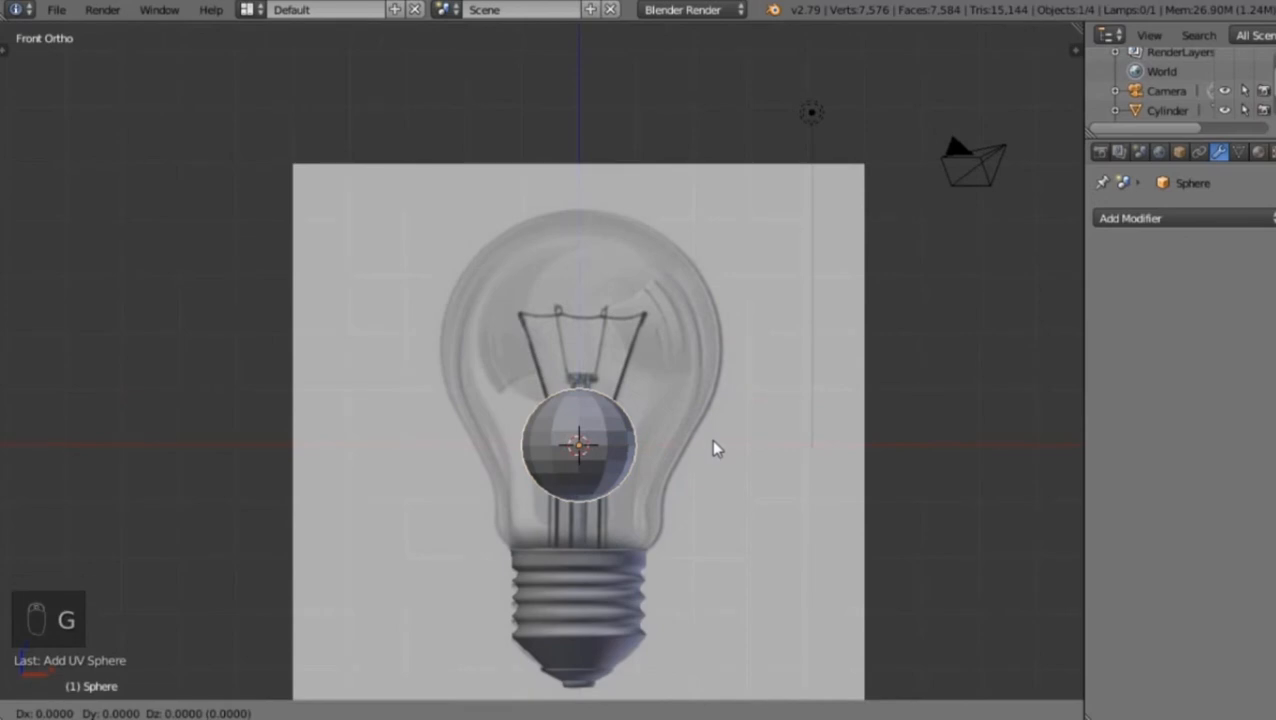
key(z)
click(720, 296)
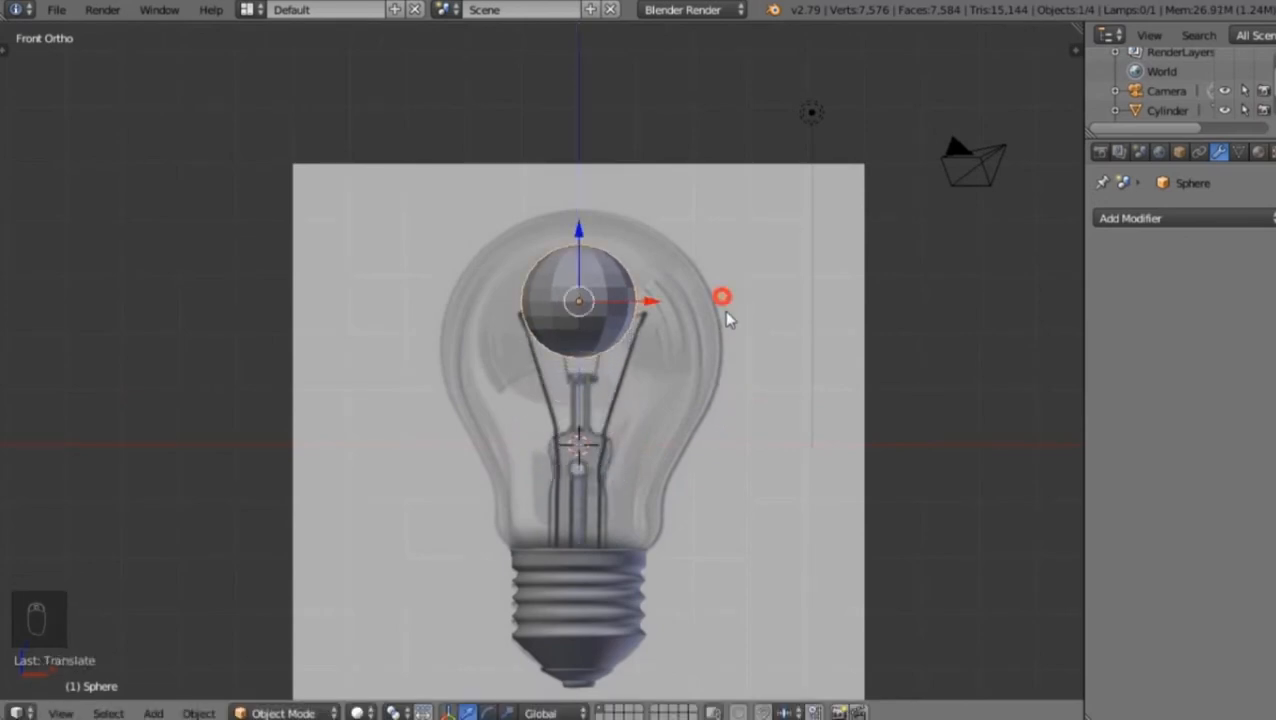
Scale the sphere up uniformly until it is roughly as wide as the glass in the reference photo
shift+middle_drag(755, 436, 726, 461)
scroll(726, 461, up, 2)
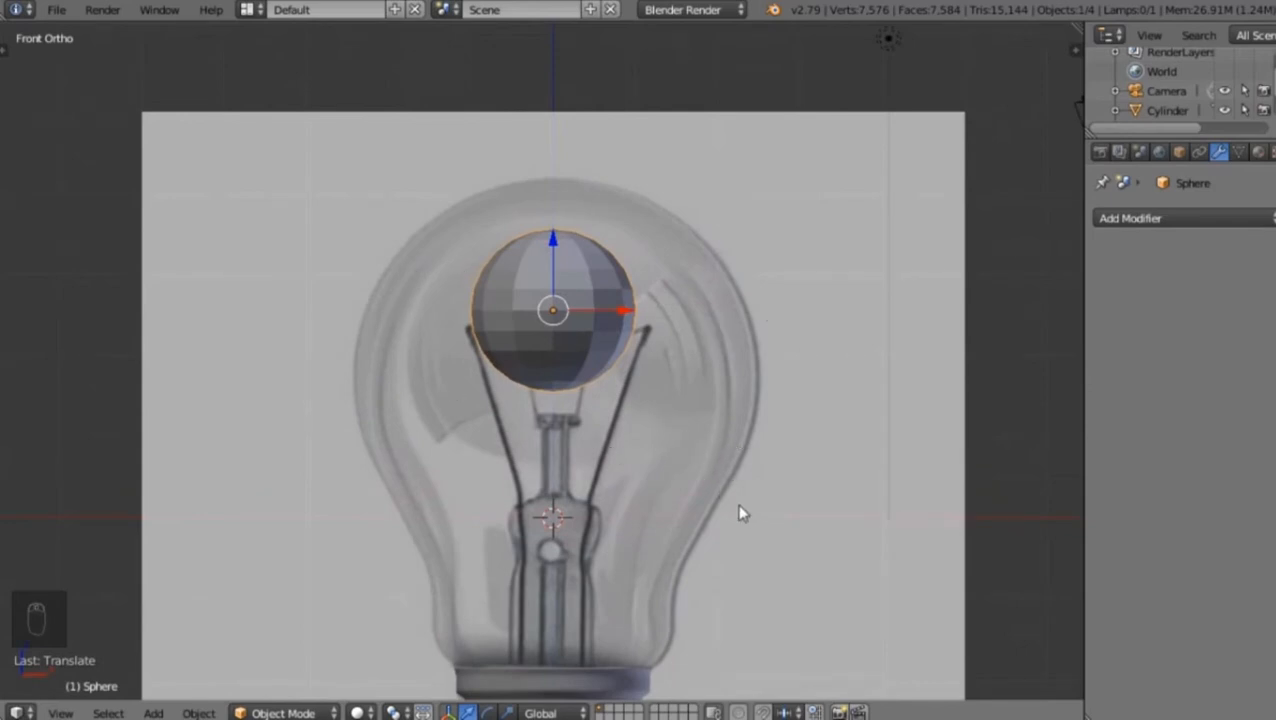
shift+middle_drag(717, 514, 676, 438)
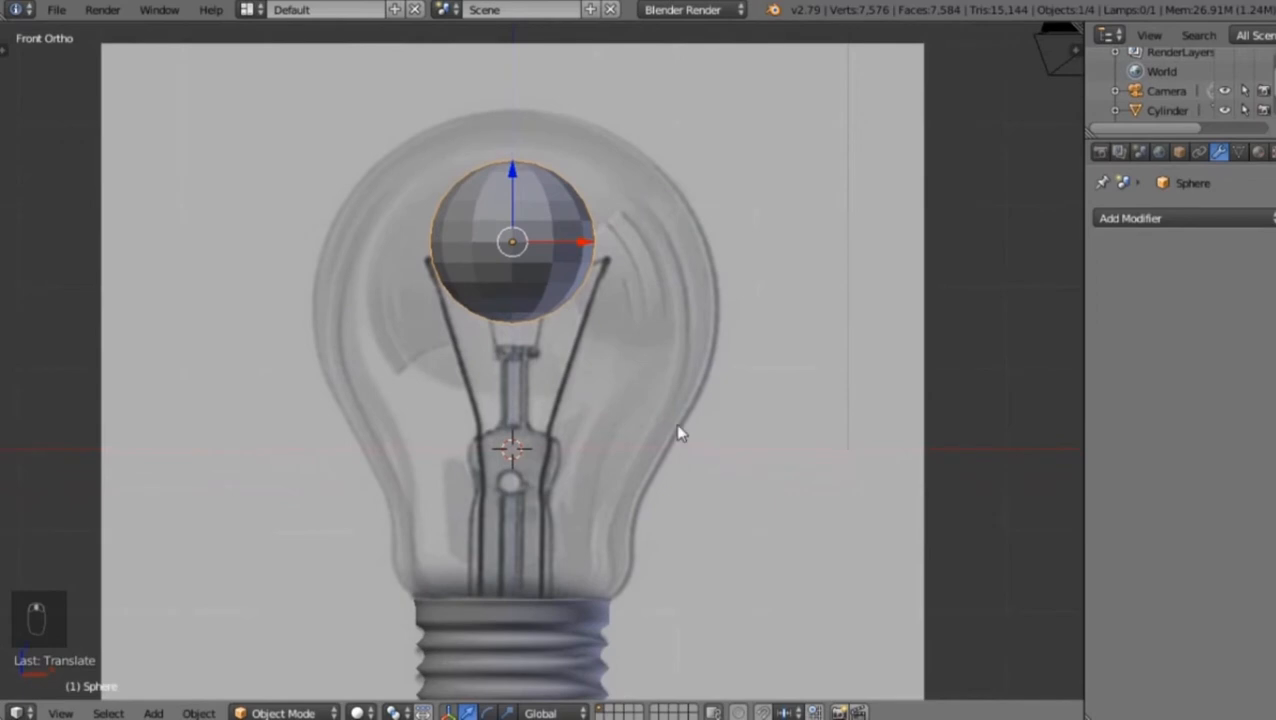
key(s)
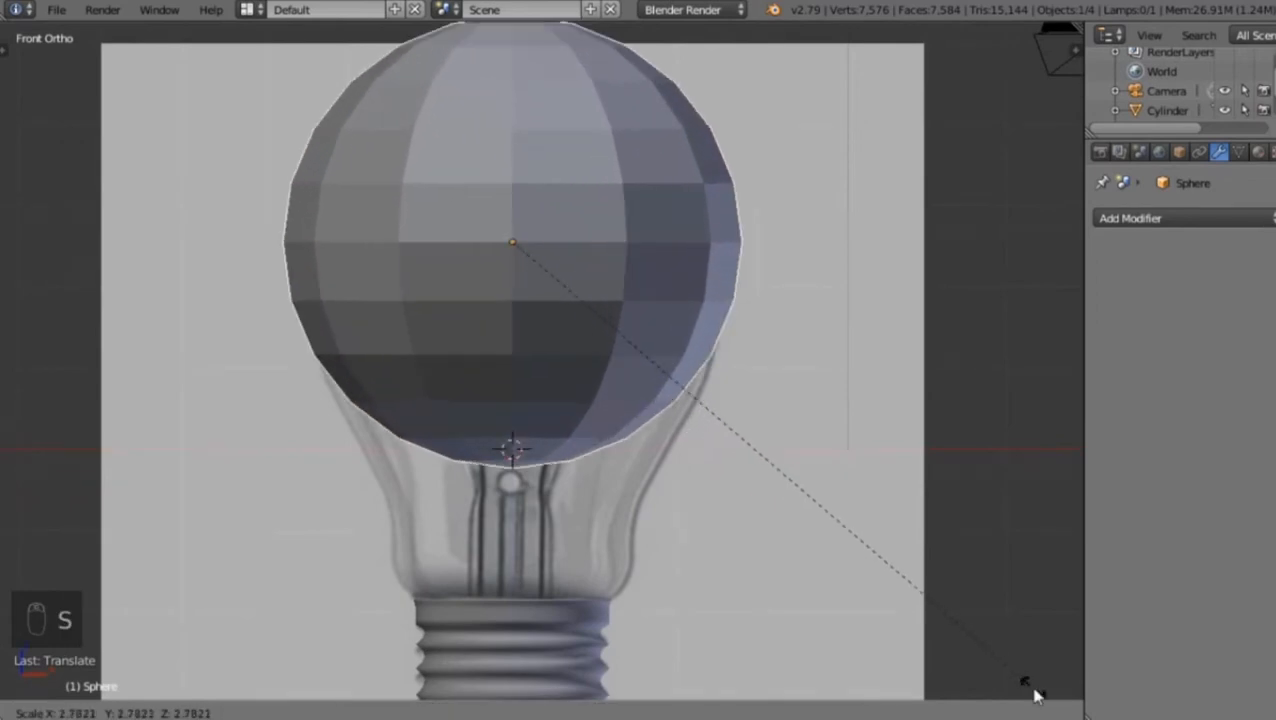
click(997, 677)
Lower the enlarged sphere along Z so its top lines up with the top of the glass outline
scroll(820, 455, down, 1)
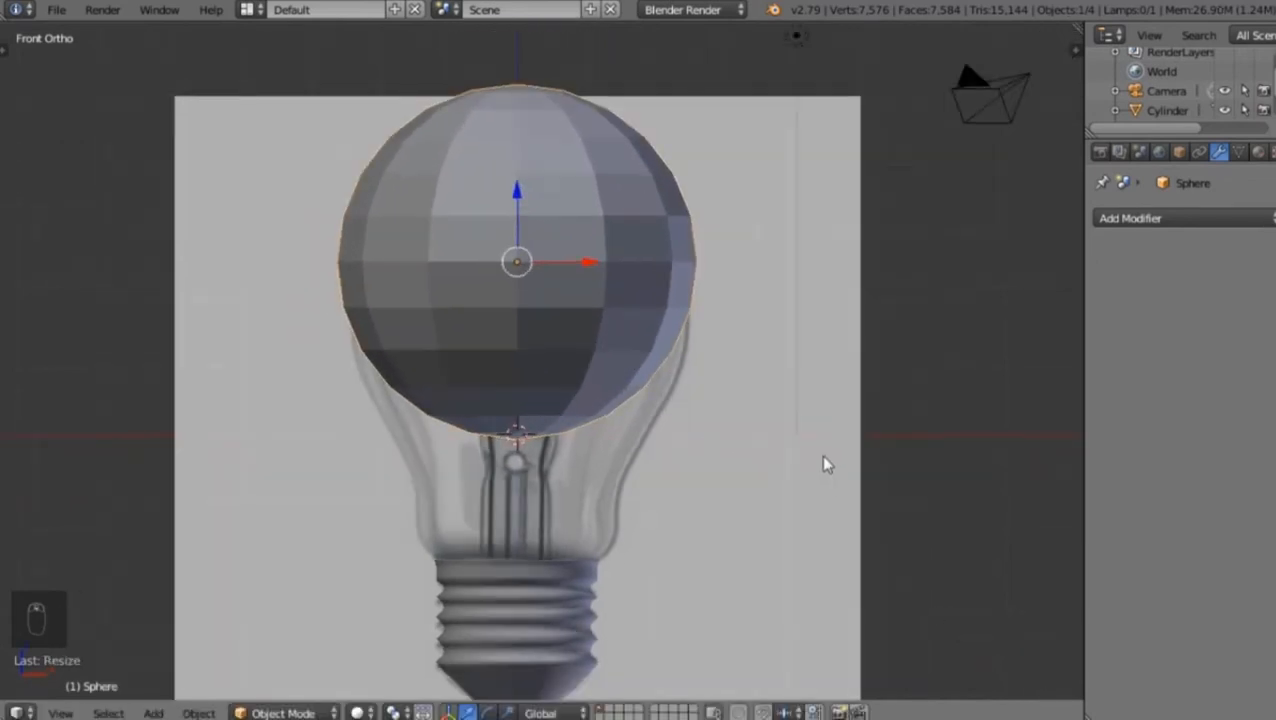
key(g)
key(z)
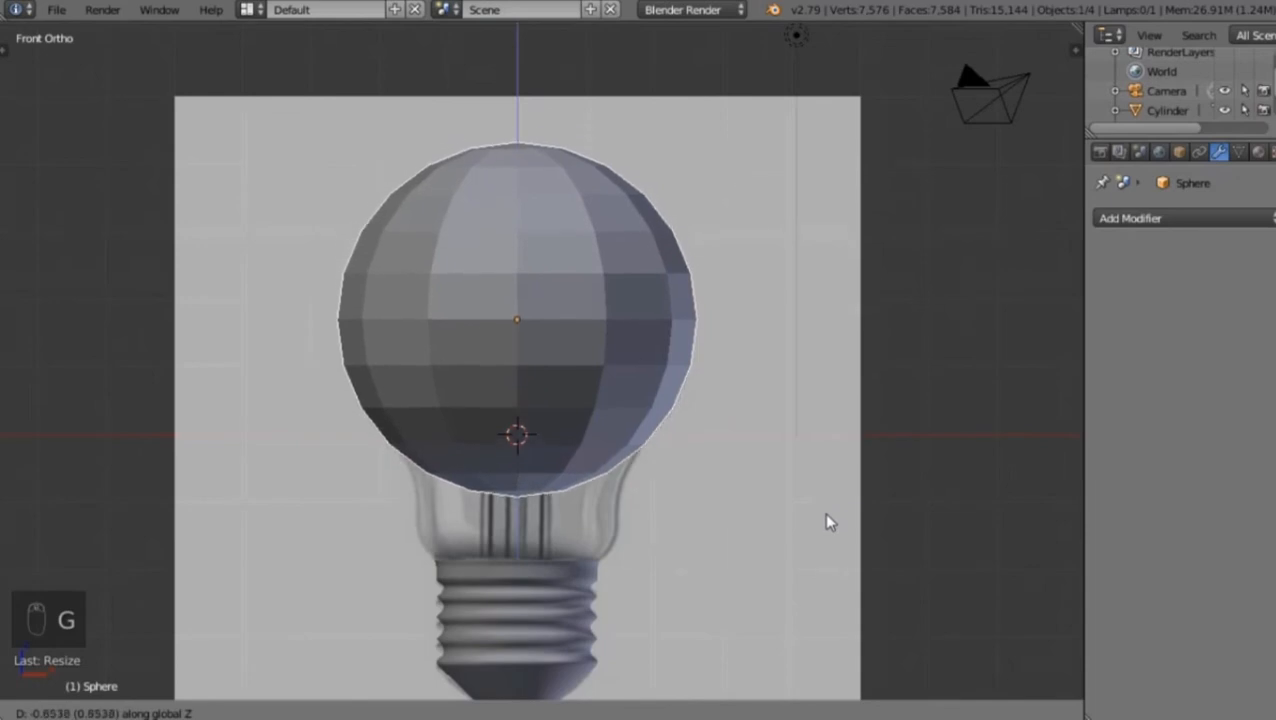
click(823, 515)
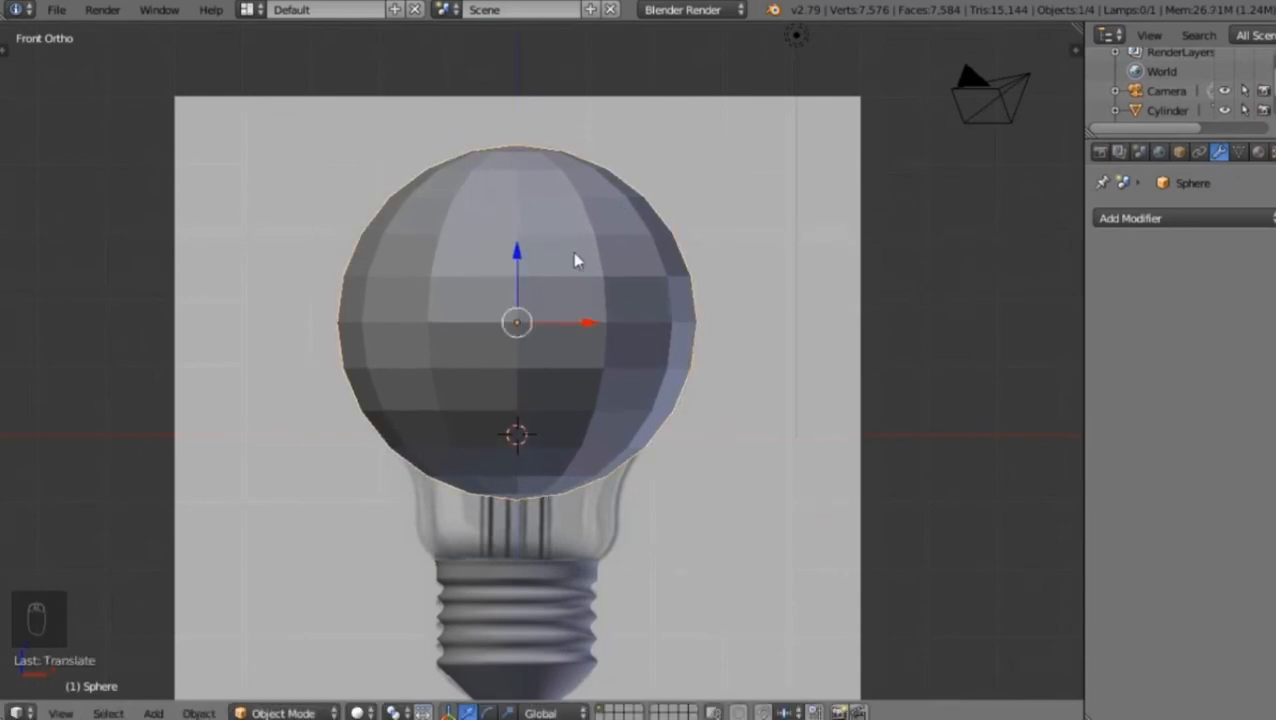
Check the sphere against the photo in wireframe, scale it to about 0.96 and return to solid shading
key(z)
scroll(811, 515, up, 1)
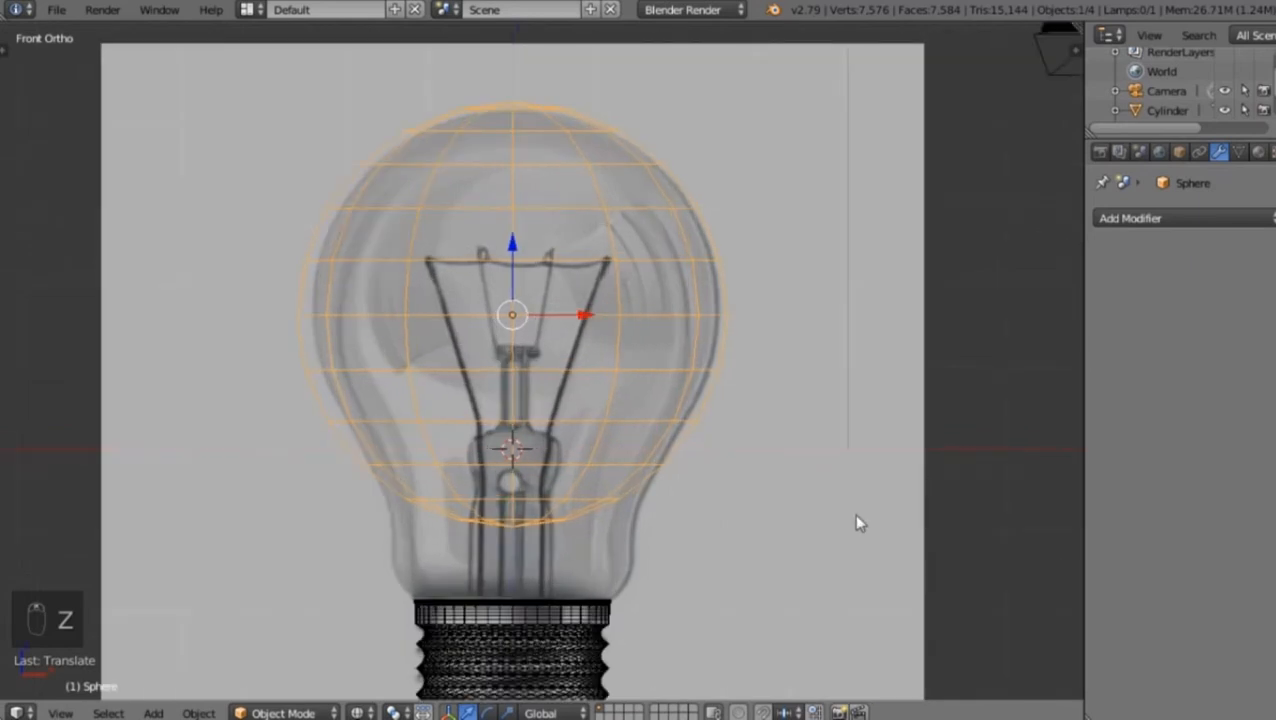
key(s)
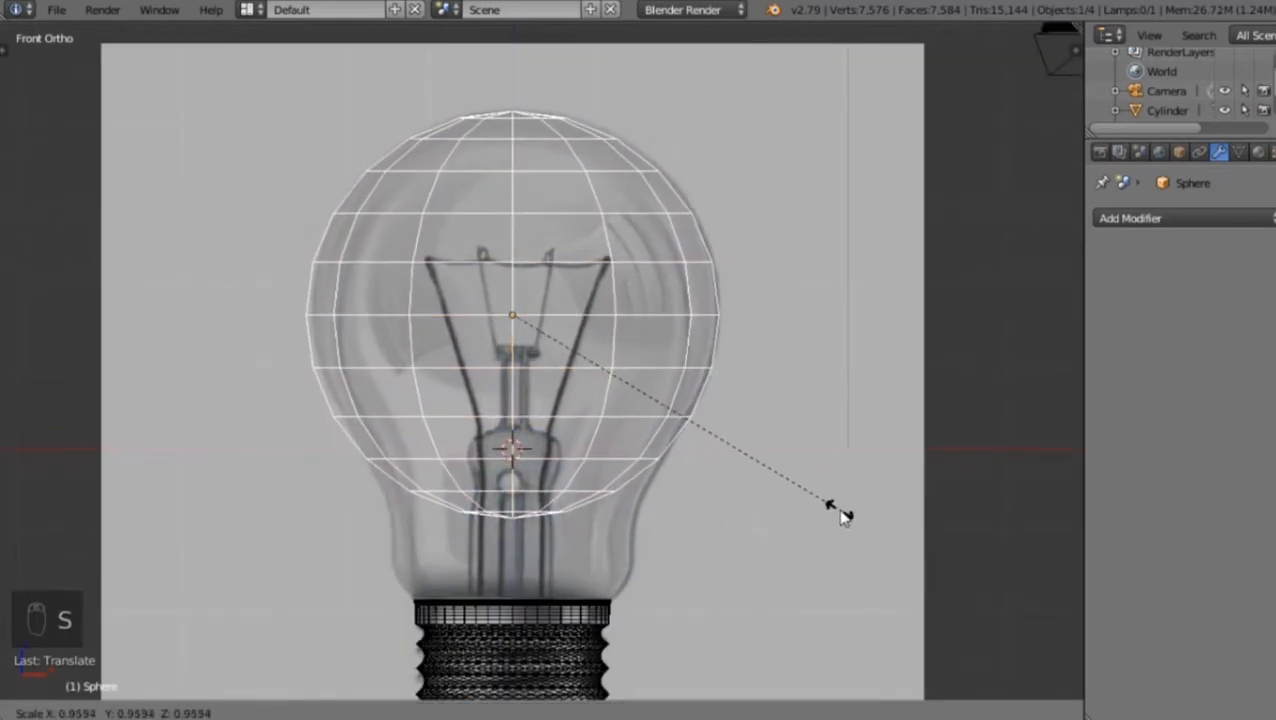
click(841, 516)
key(z)
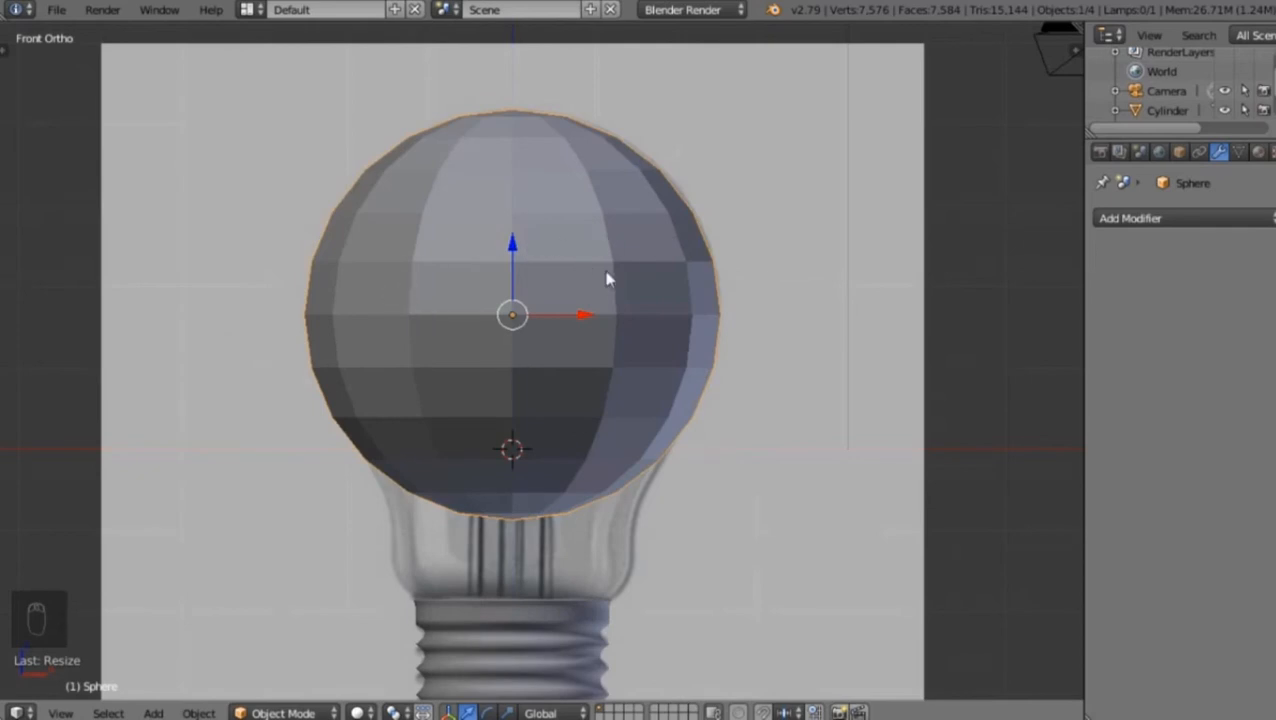
Add a Subdivision Surface modifier to the sphere with 2 view subdivisions
click(1138, 223)
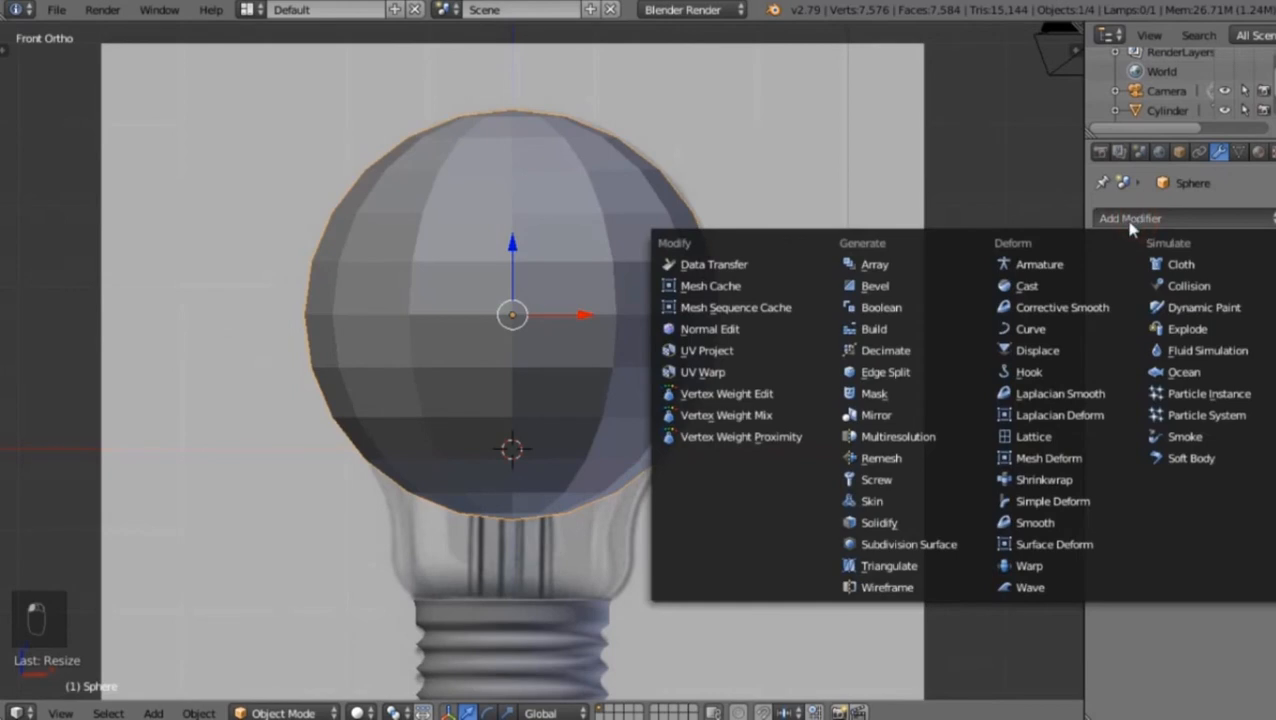
click(905, 544)
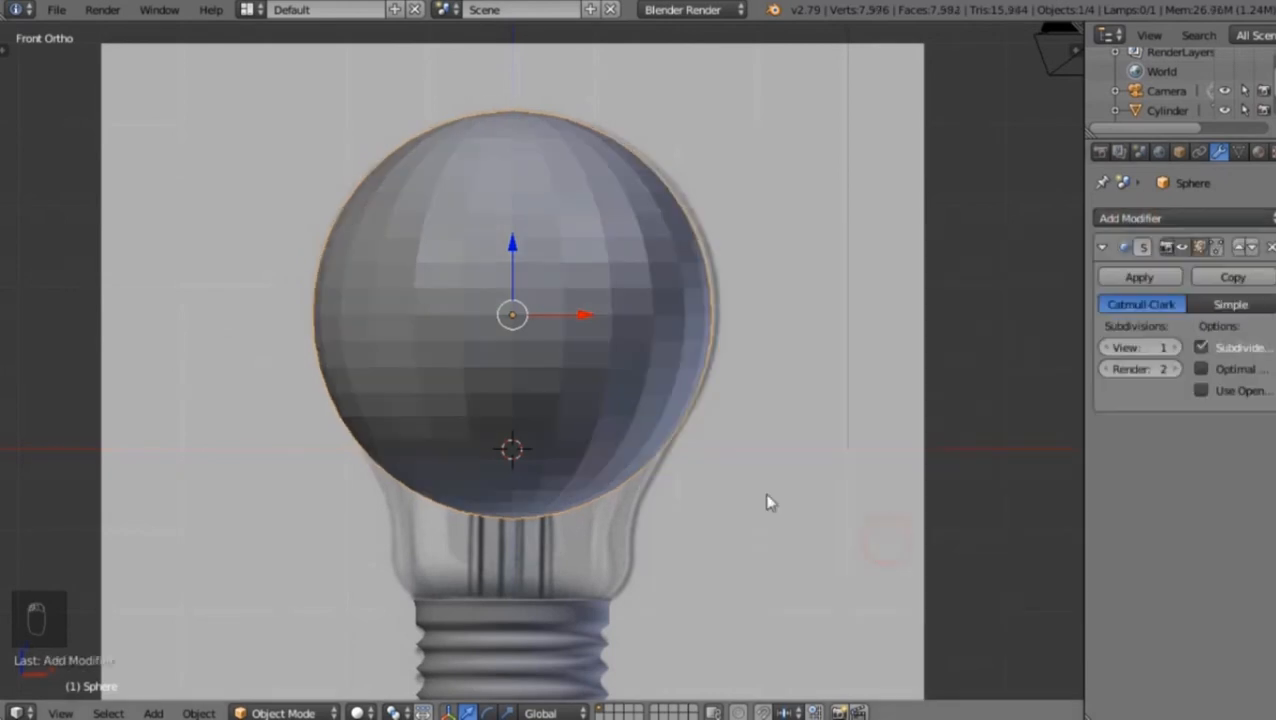
click(1176, 349)
Apply smooth shading to the subdivided sphere
scroll(624, 335, up, 3)
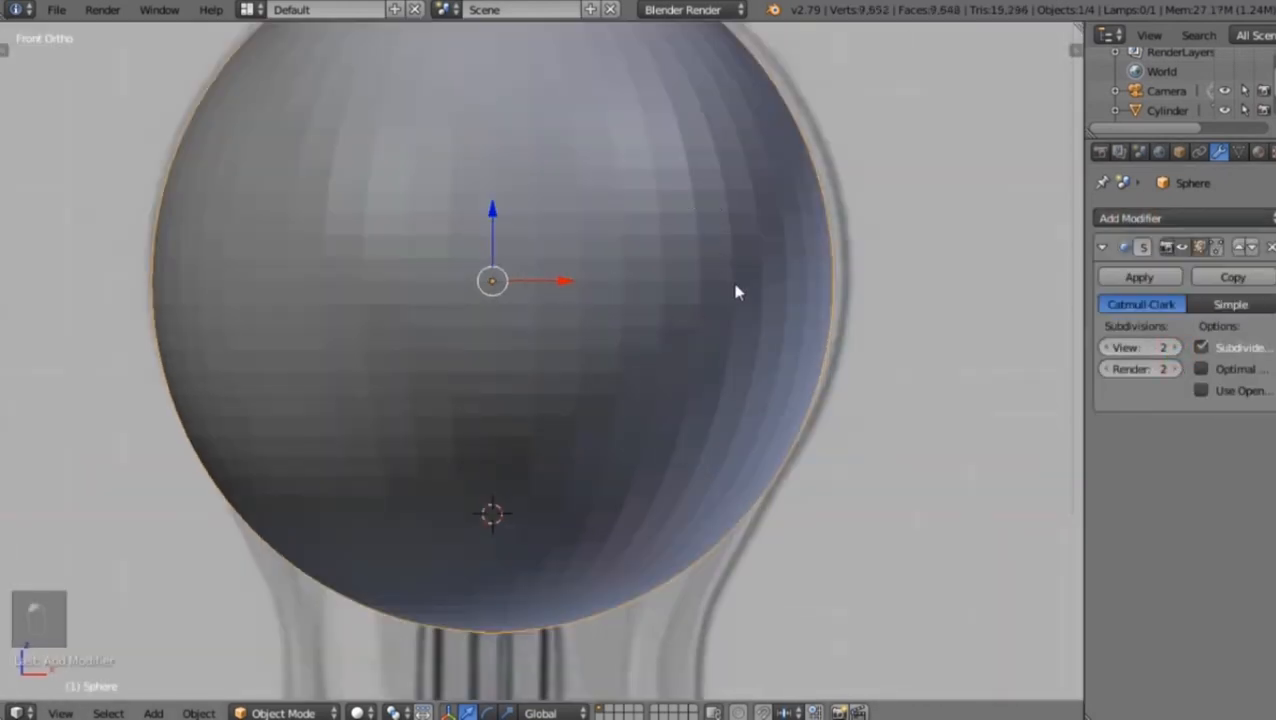
shift+middle_drag(628, 178, 697, 300)
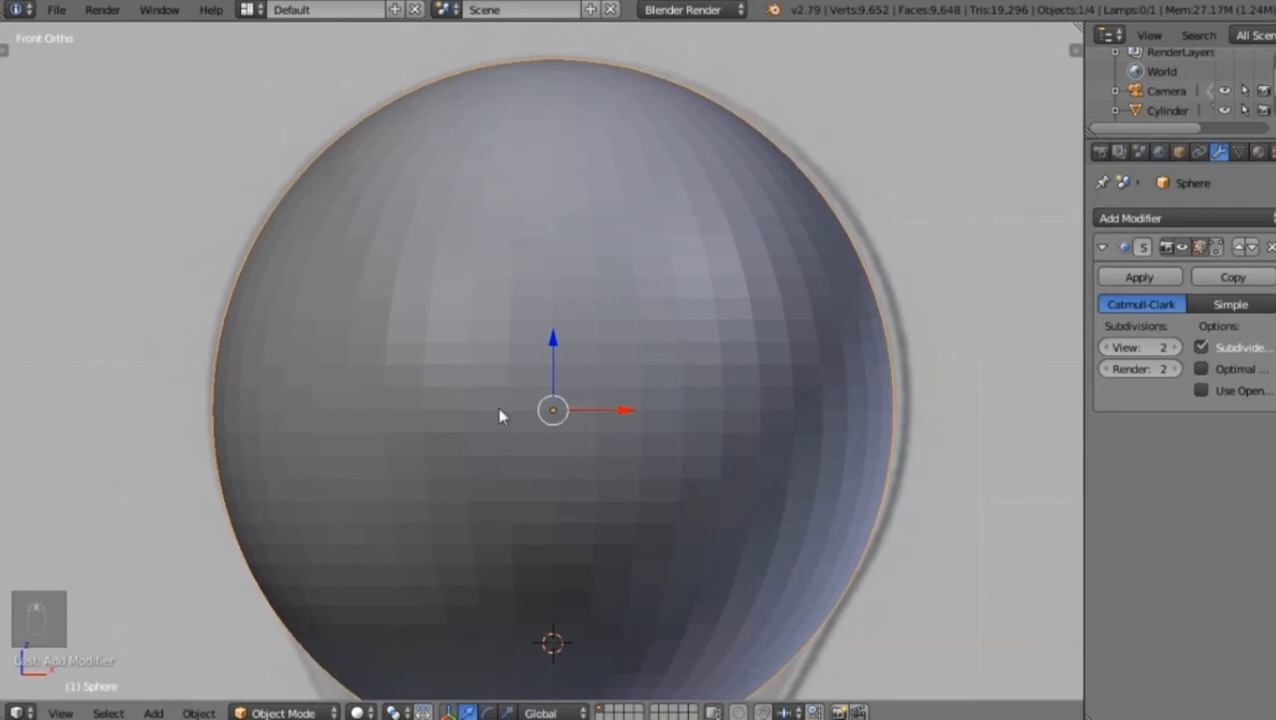
key(t)
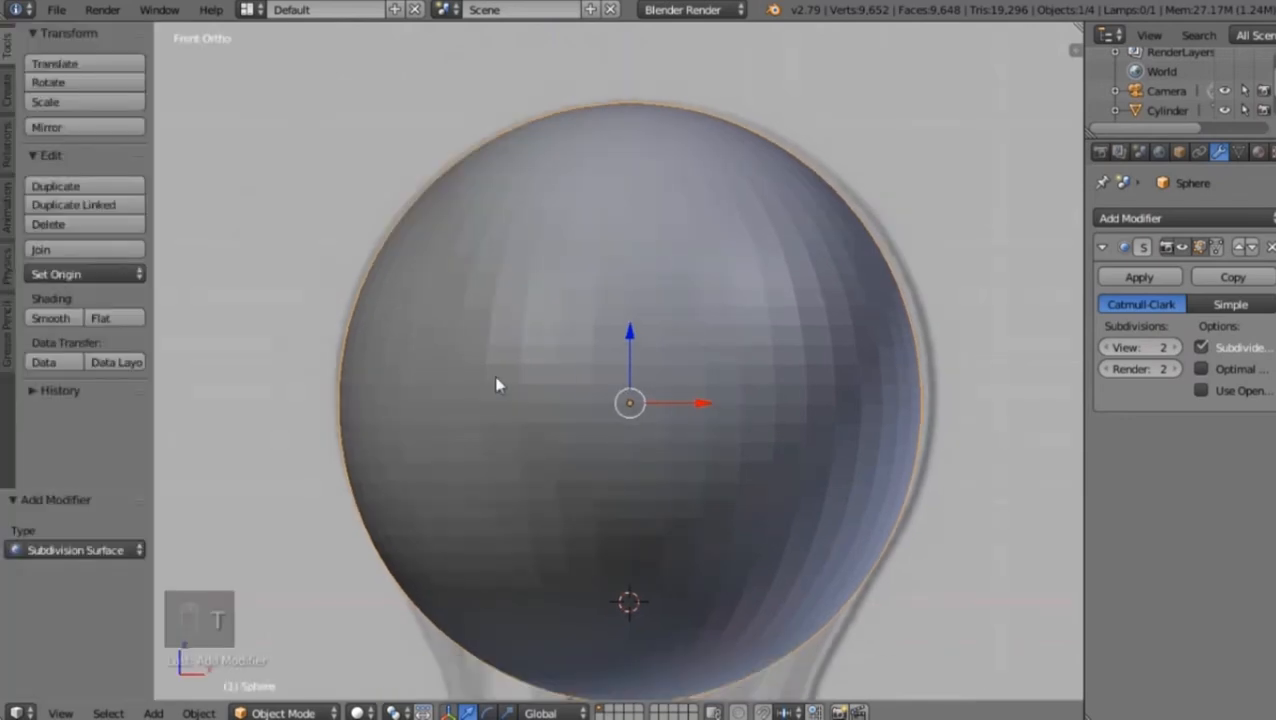
click(44, 318)
key(t)
key(t)
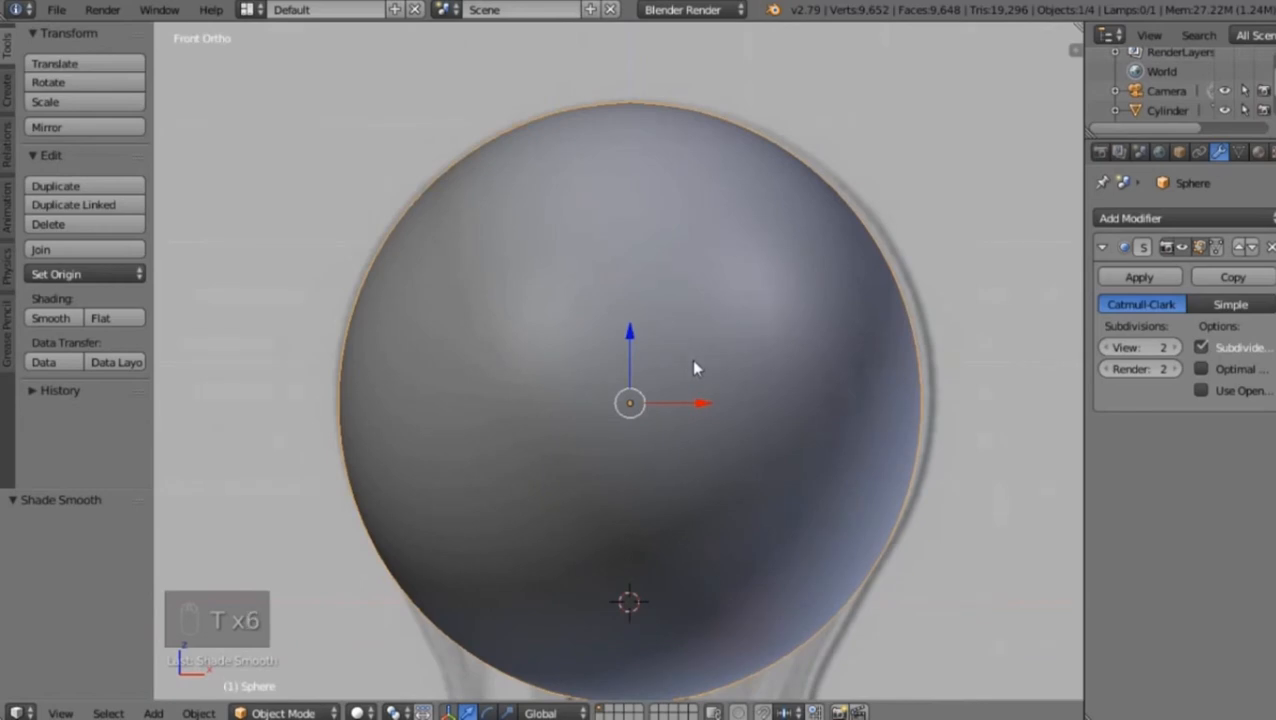
key(t)
Scale the sphere up by about 1.02 to fit the reference glass outline
scroll(695, 365, down, 5)
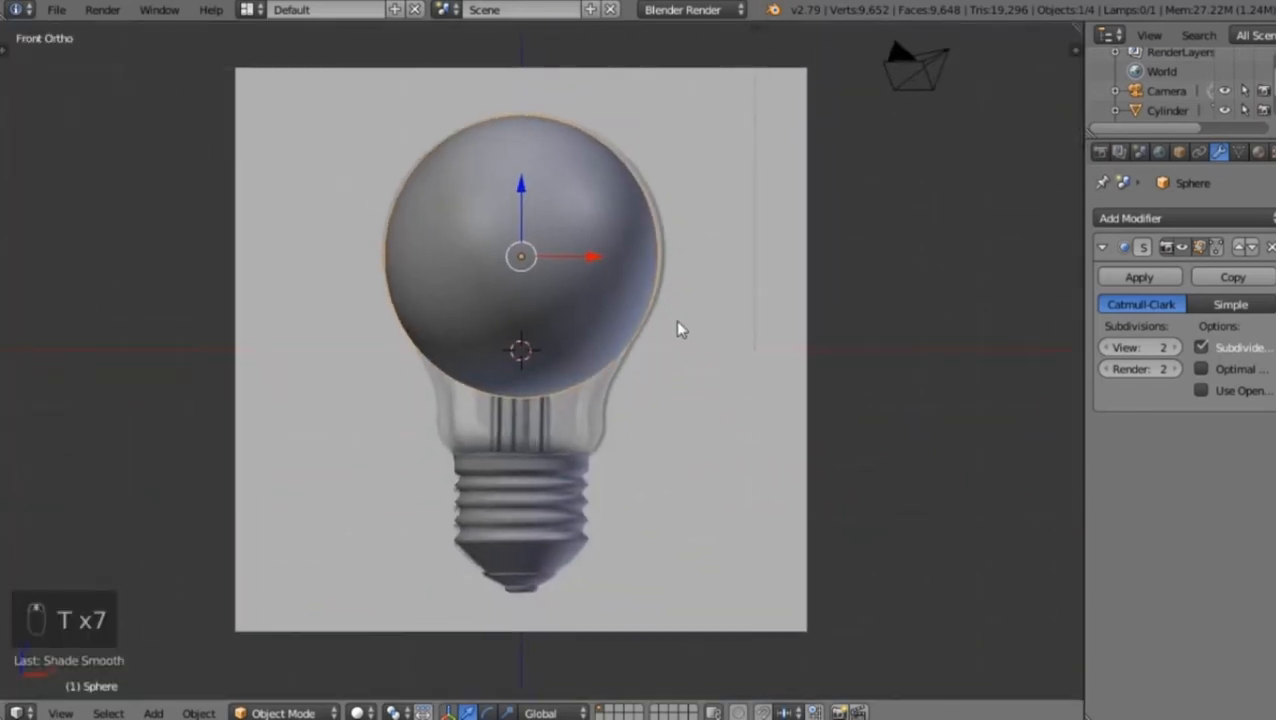
scroll(677, 327, up, 1)
key(s)
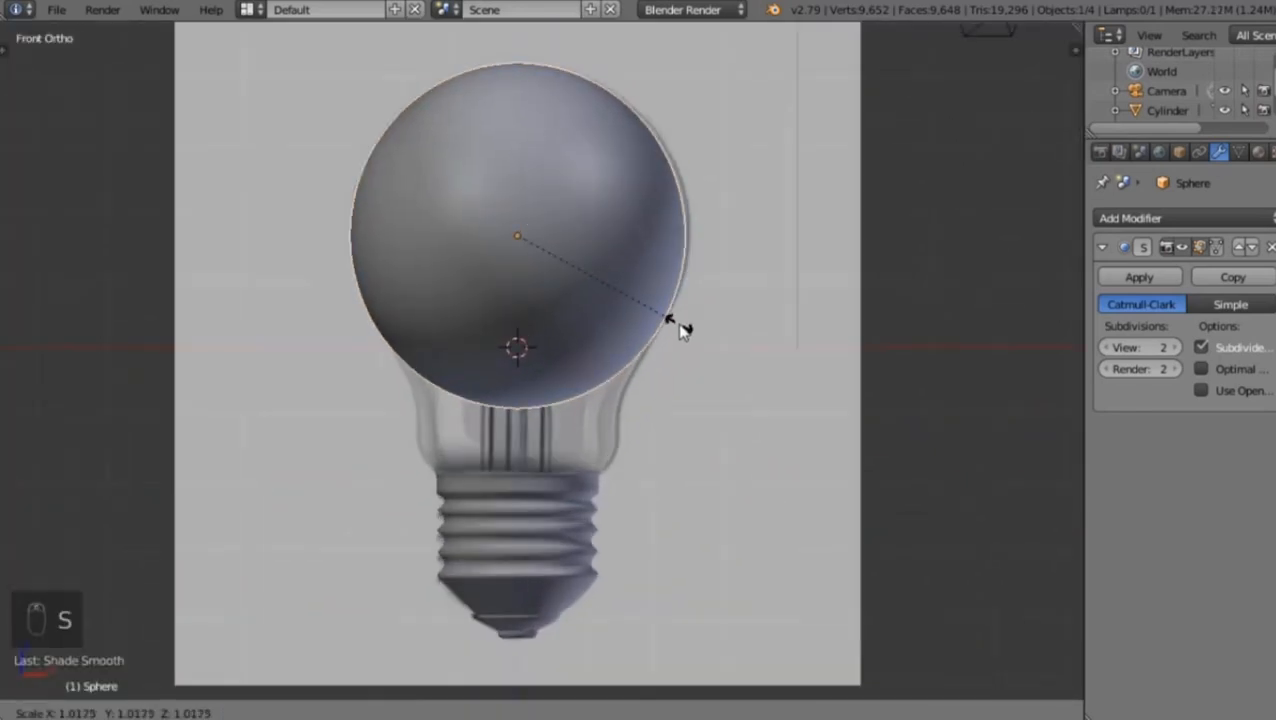
click(680, 325)
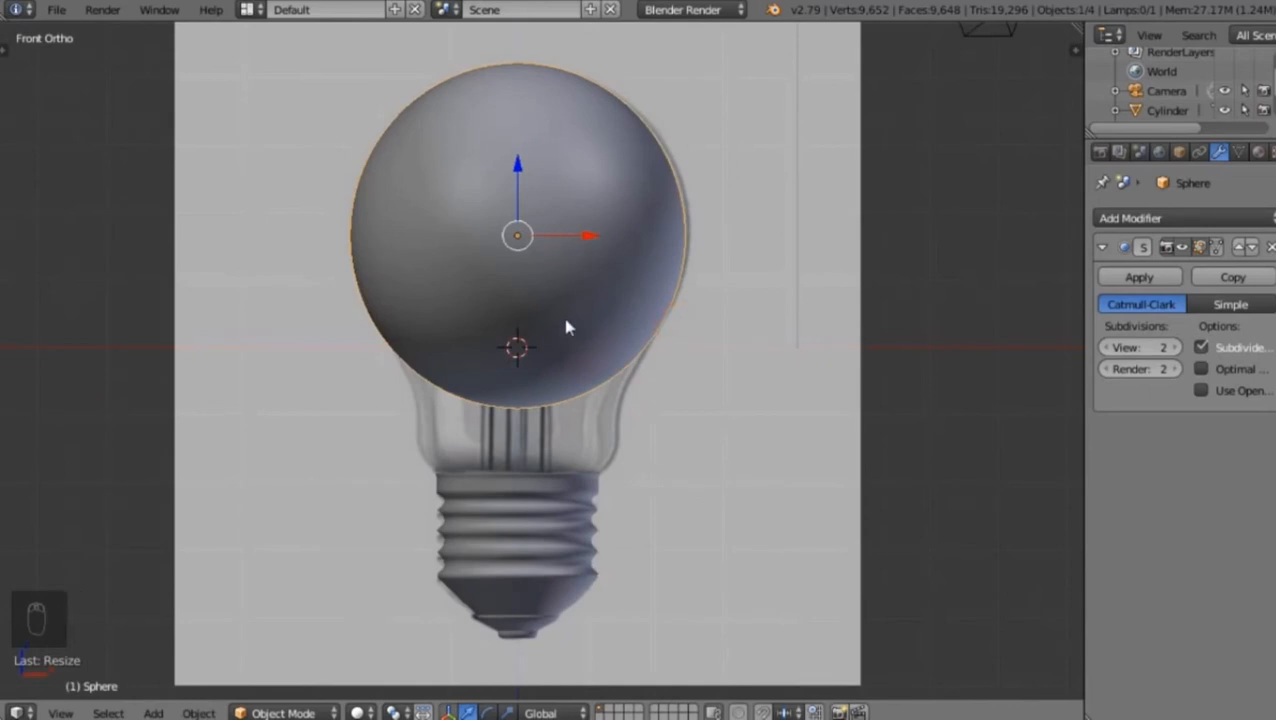
Open the sphere's mesh for editing, deselect all its vertices and show it in wireframe
key(Tab)
scroll(565, 320, up, 3)
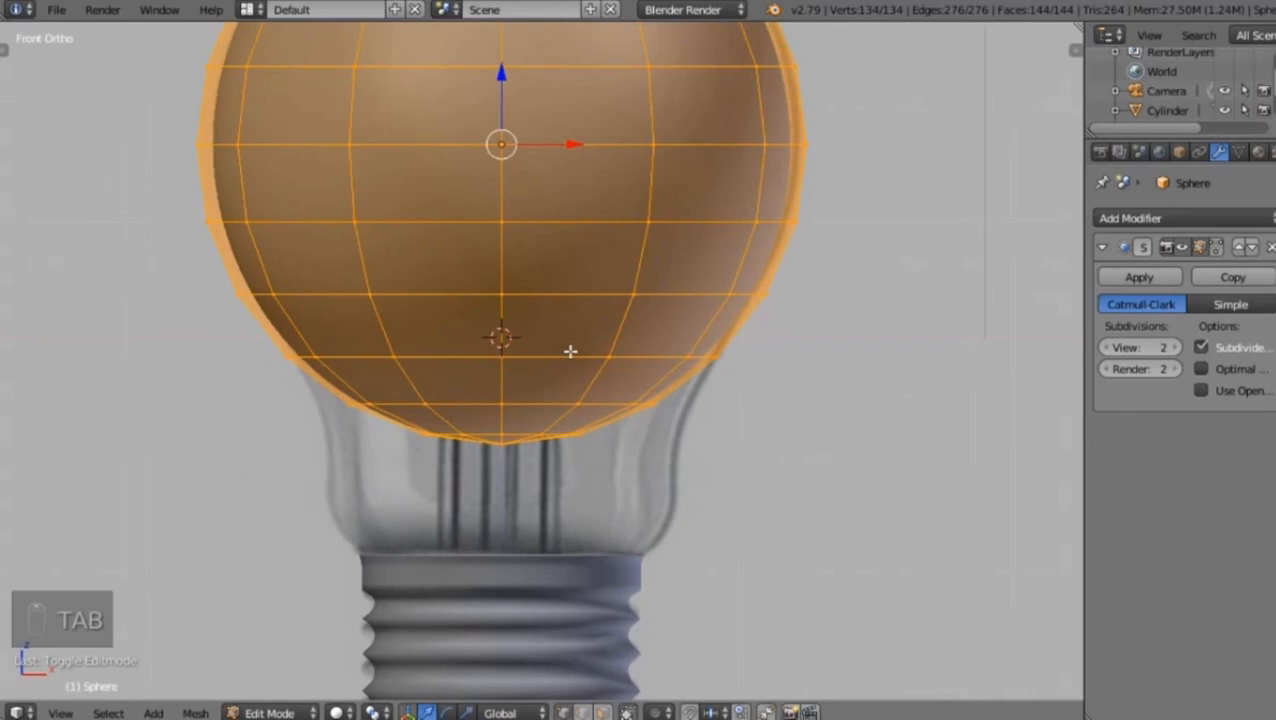
key(Tab)
key(Tab)
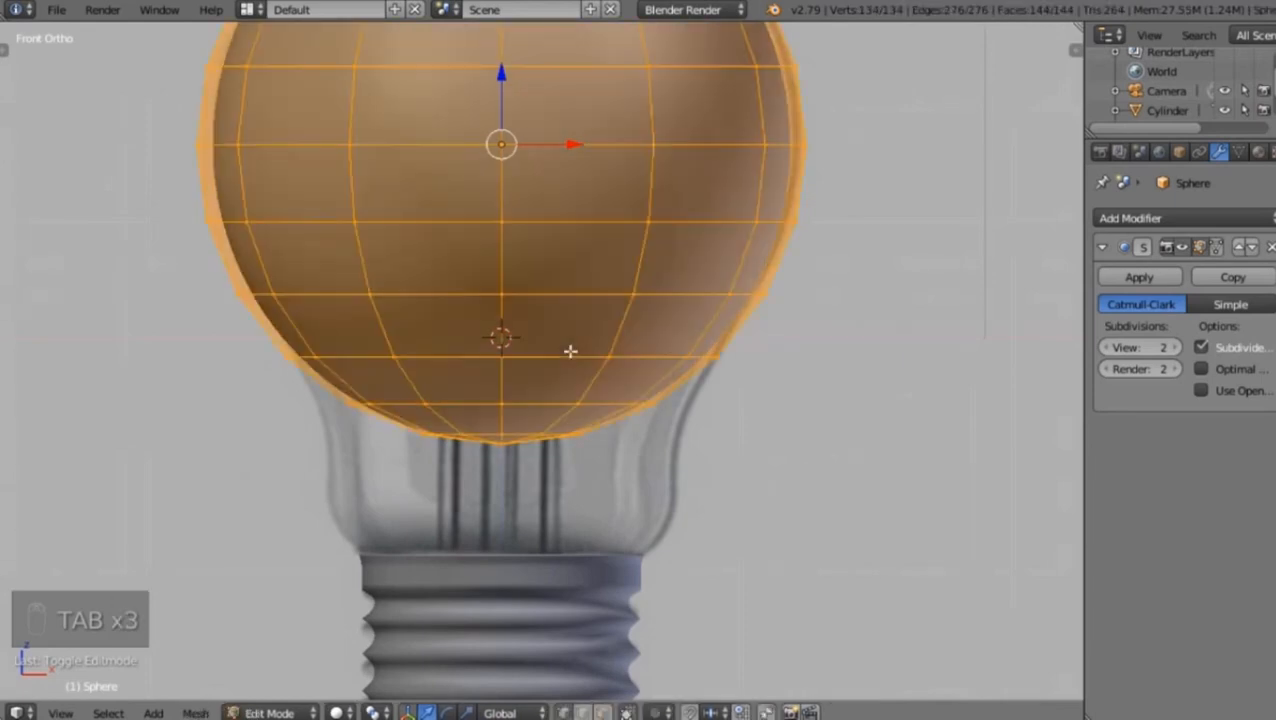
key(a)
key(a)
key(a)
key(a)
key(z)
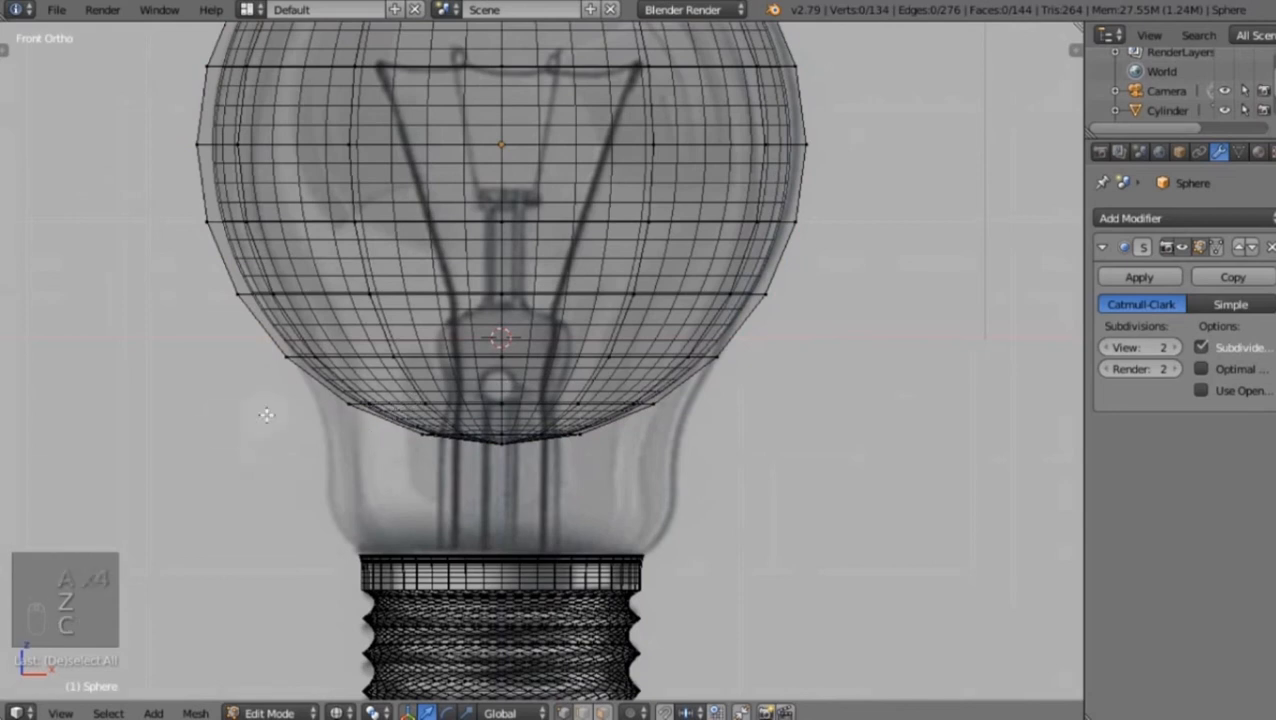
Circle-select the sphere's bottom pole and two lowest vertex rings, and move them down along Z to the top of the screw base
key(c)
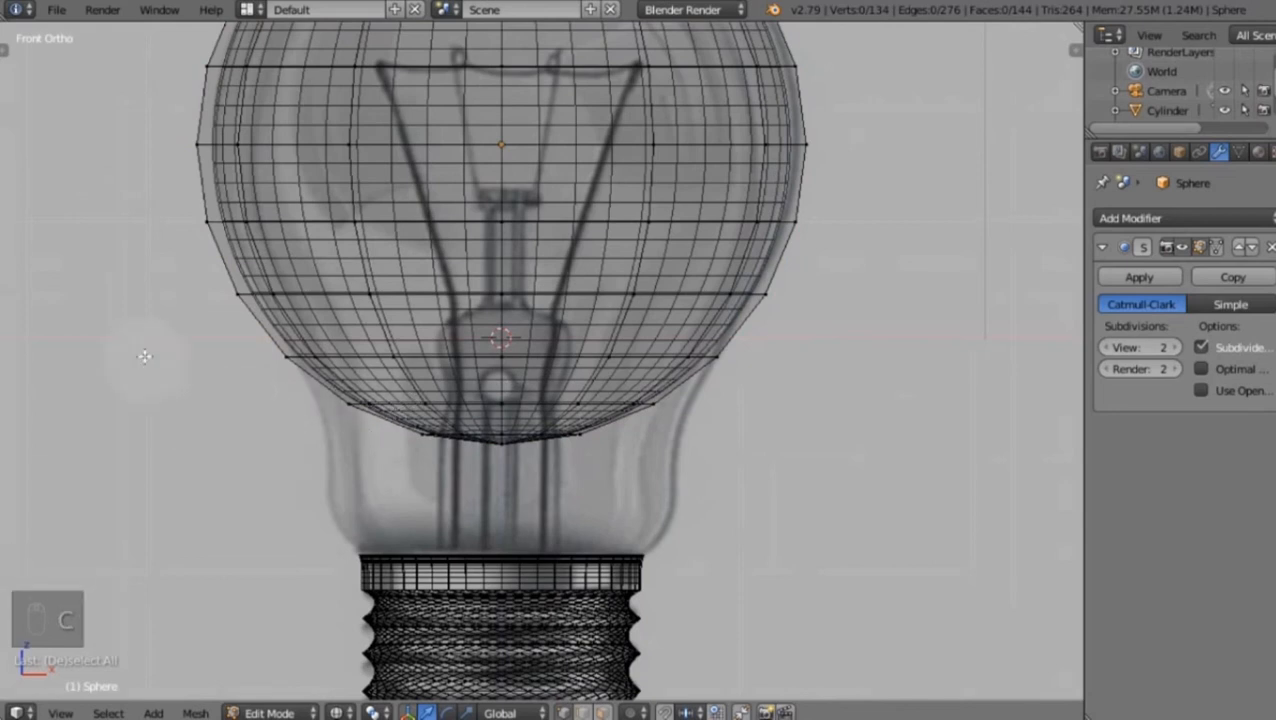
scroll(127, 420, up, 3)
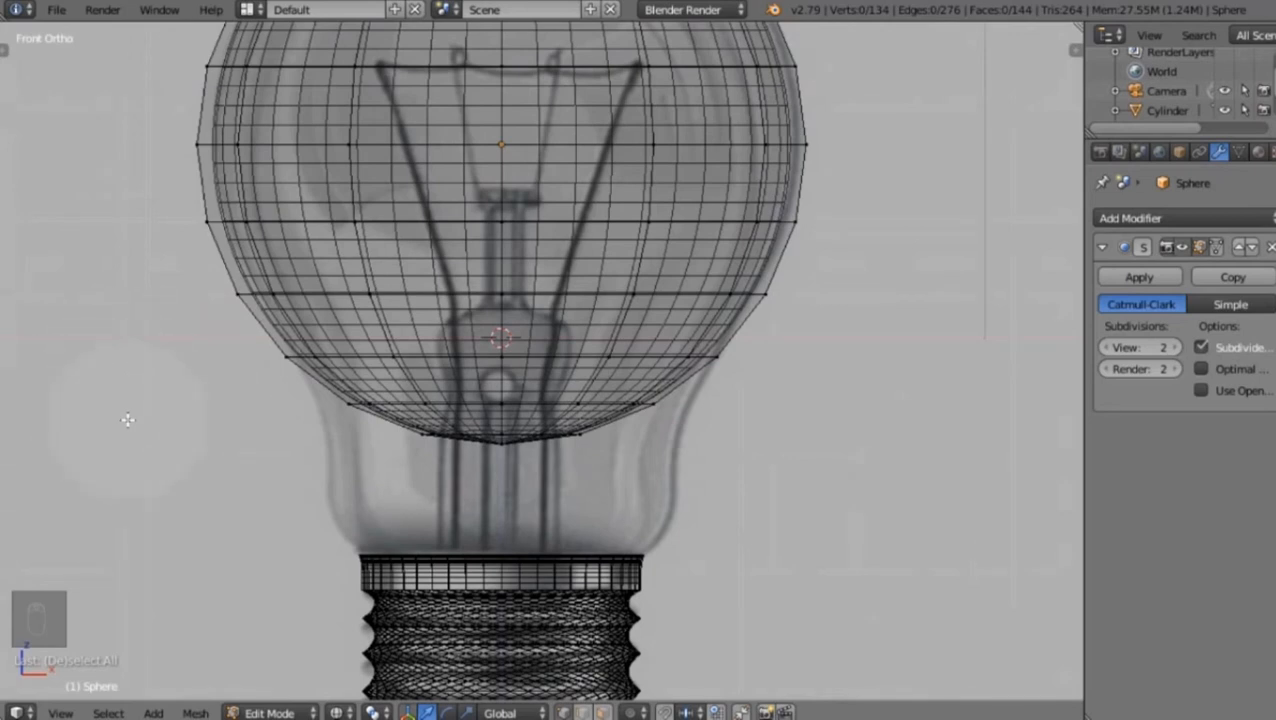
mouse_move(352, 451)
mouse_down()
mouse_move(380, 420)
mouse_move(668, 459)
mouse_up()
key(Escape)
key(g)
key(z)
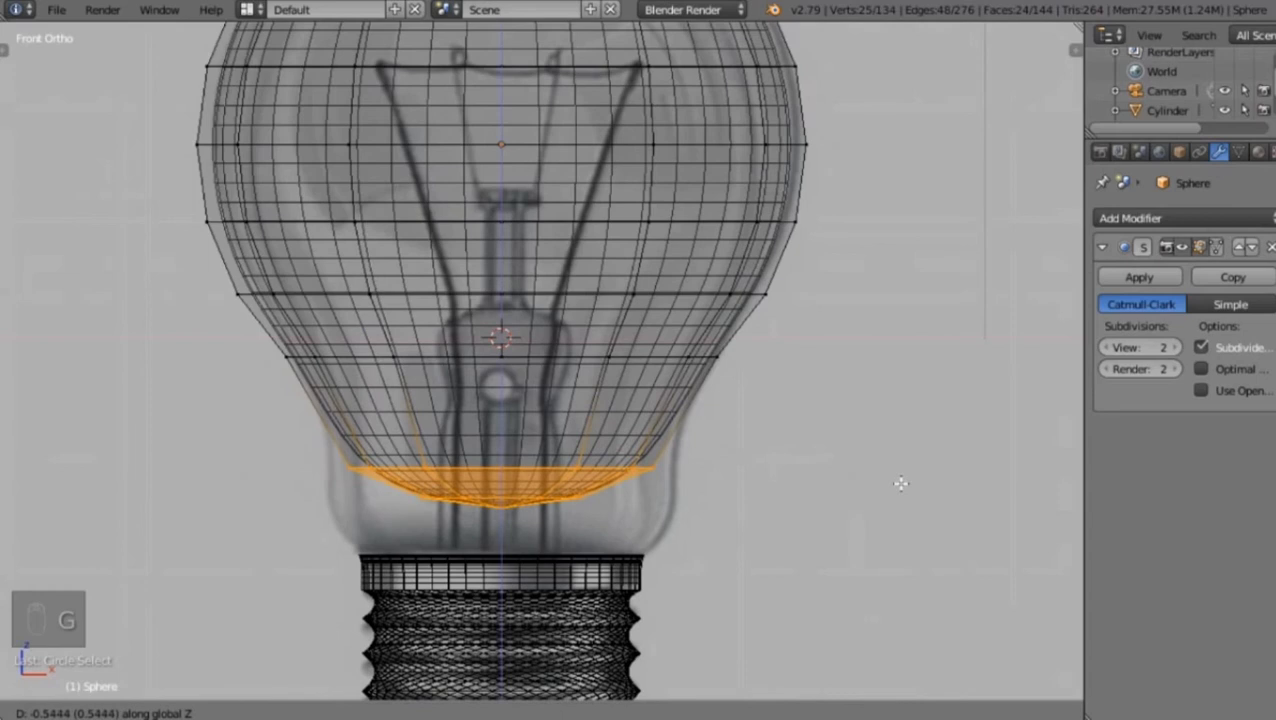
click(884, 558)
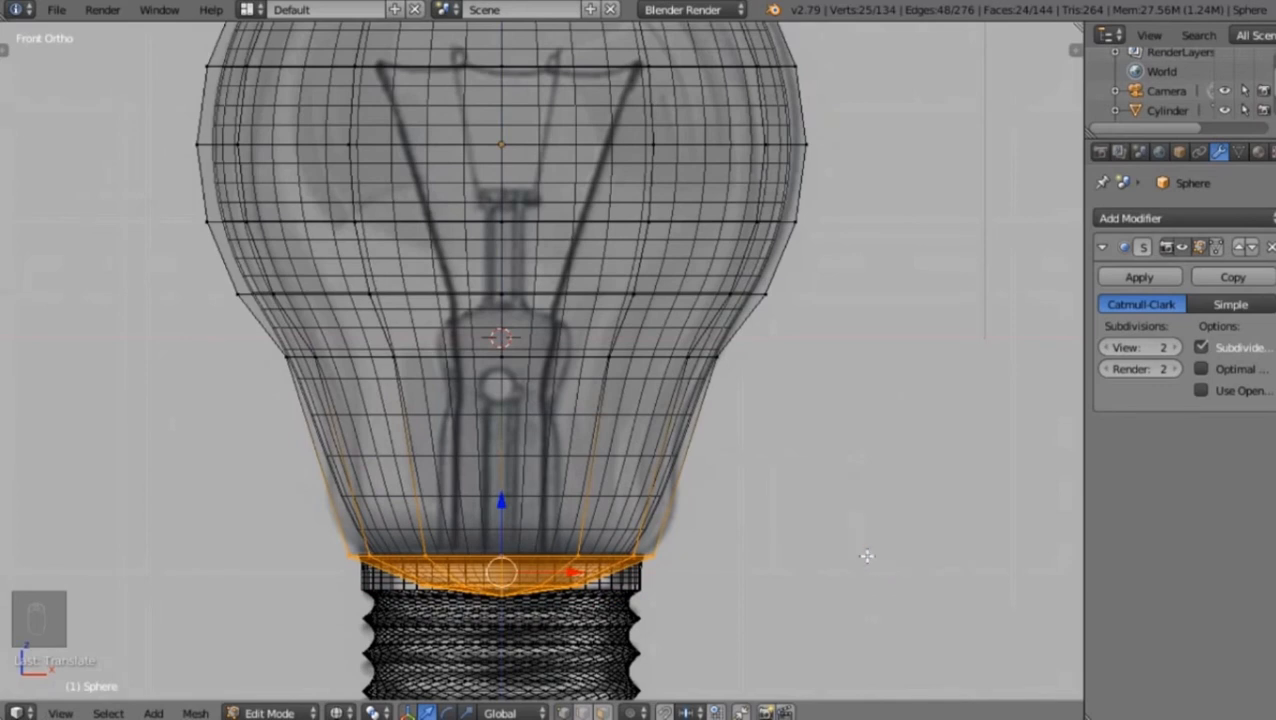
Add a loop cut around the stretched neck, slide it slightly upward and scale it to about 0.92 to follow the glass outline
key(a)
key(ctrl+r)
click(620, 462)
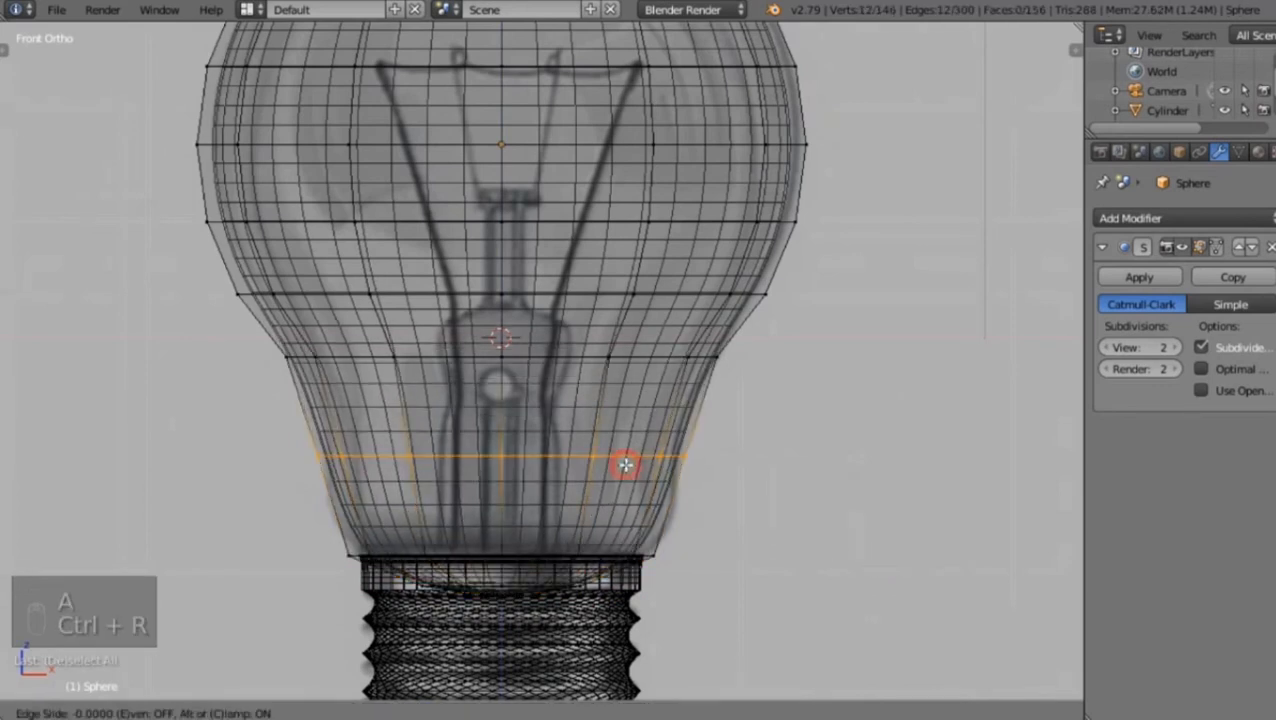
click(624, 430)
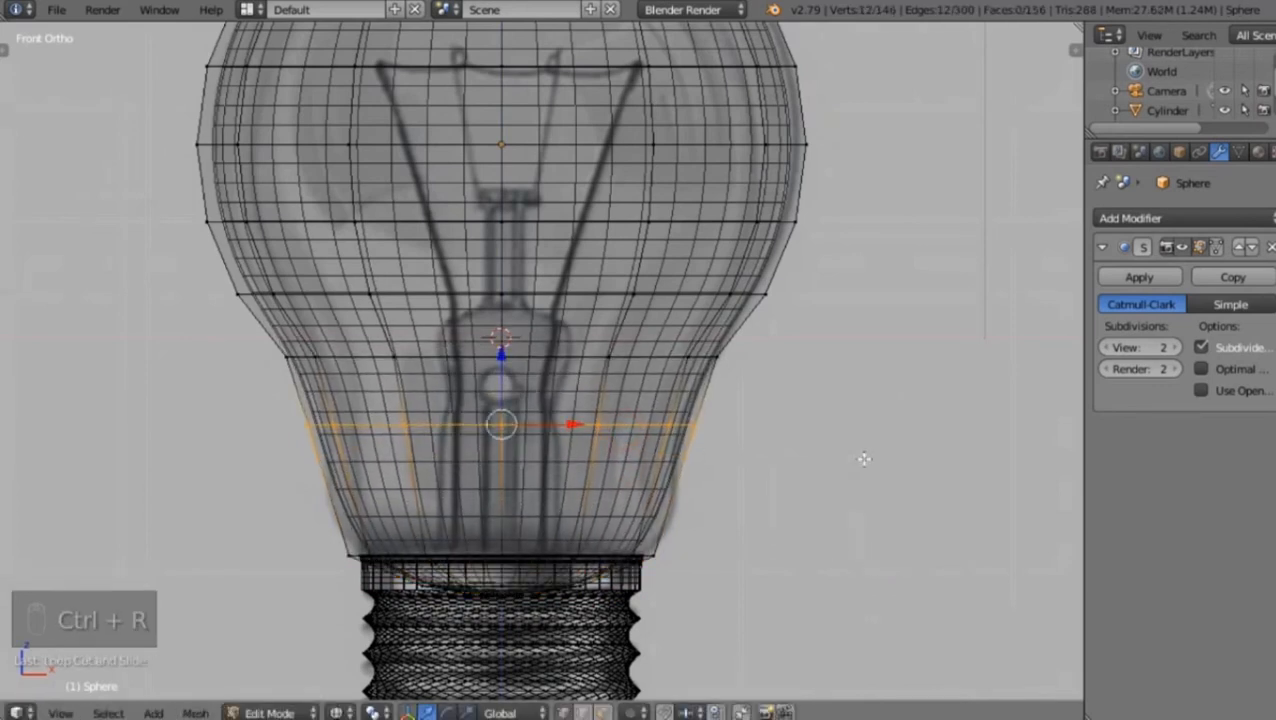
key(s)
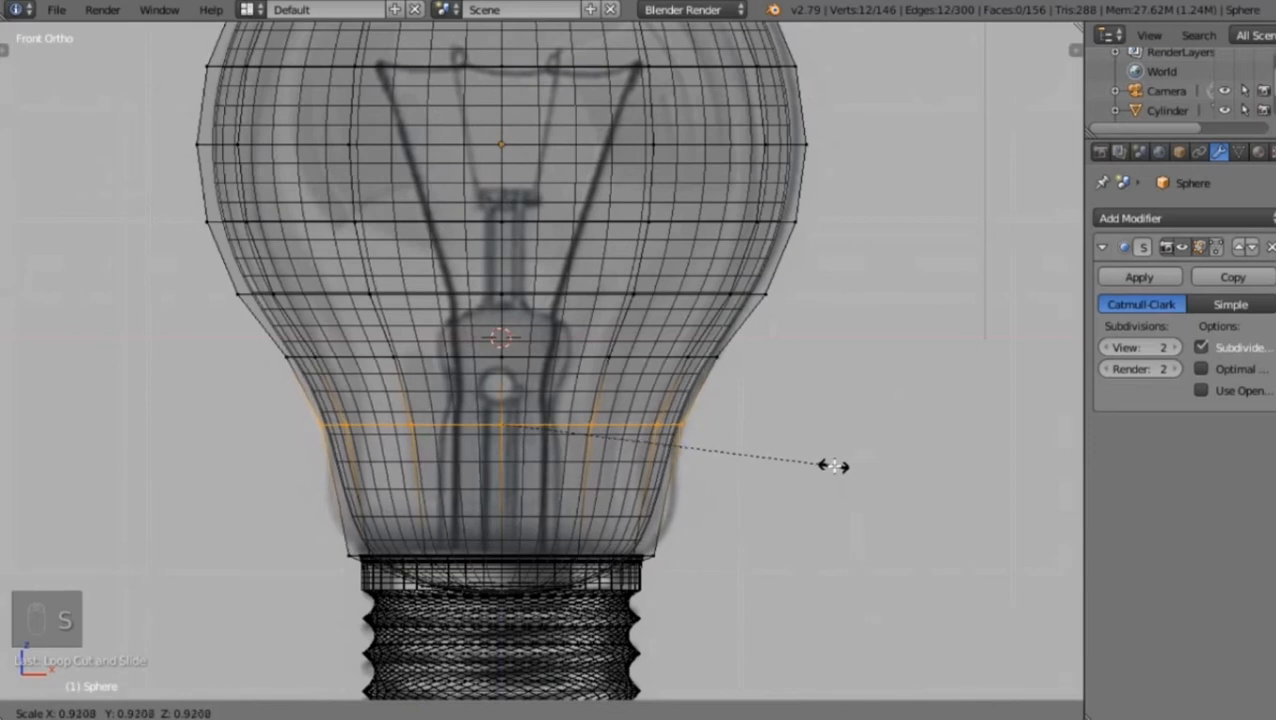
click(835, 464)
key(a)
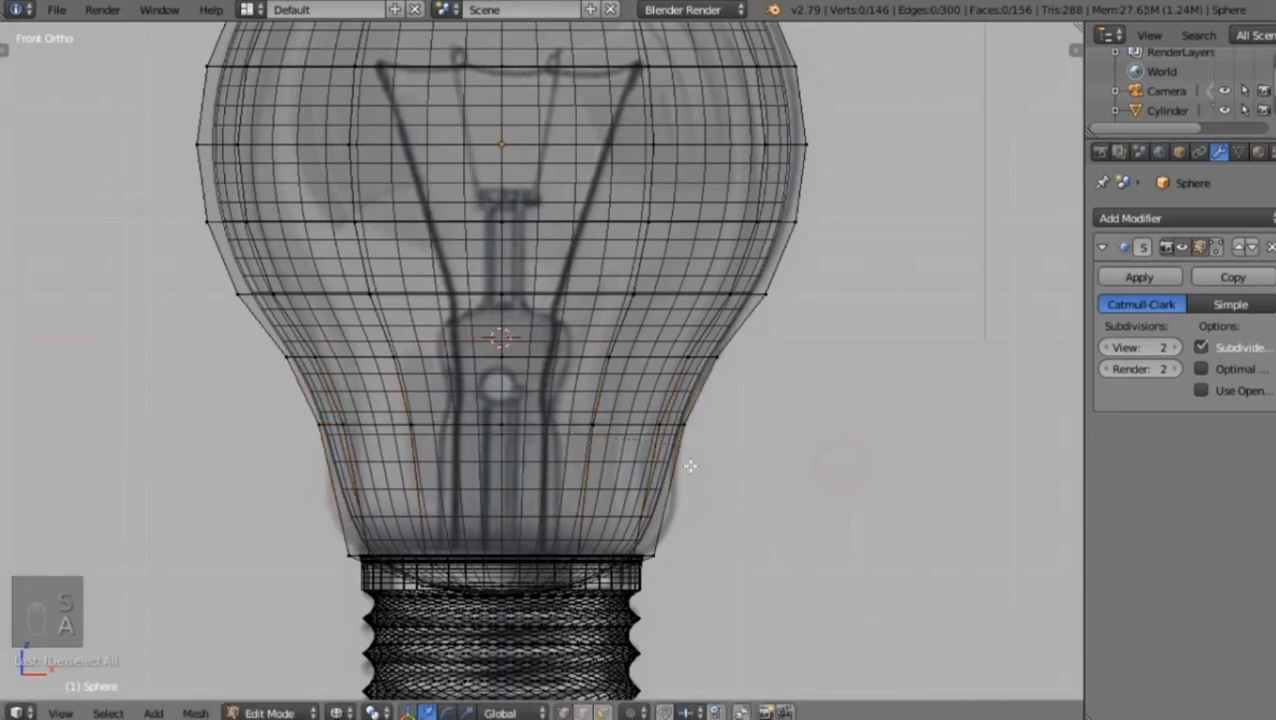
Add a second loop cut below the first one on the neck, slide it slightly upward and deselect it
key(ctrl+r)
click(536, 464)
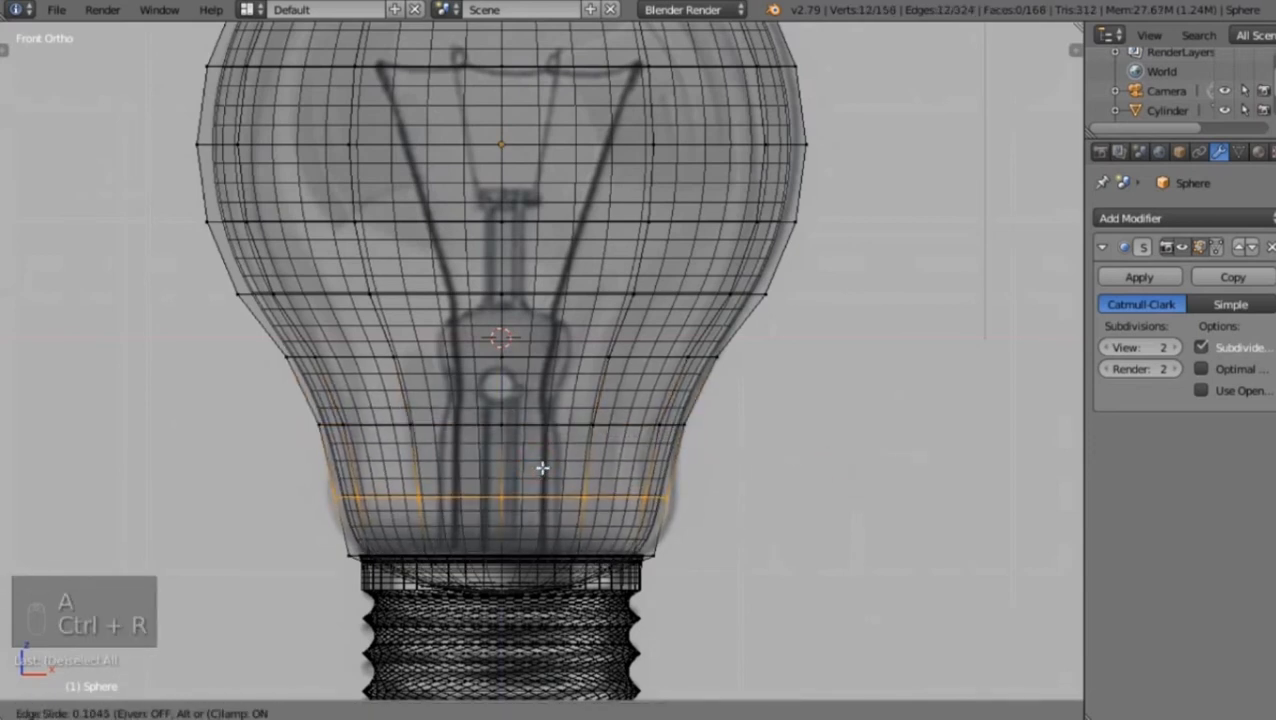
click(549, 447)
key(a)
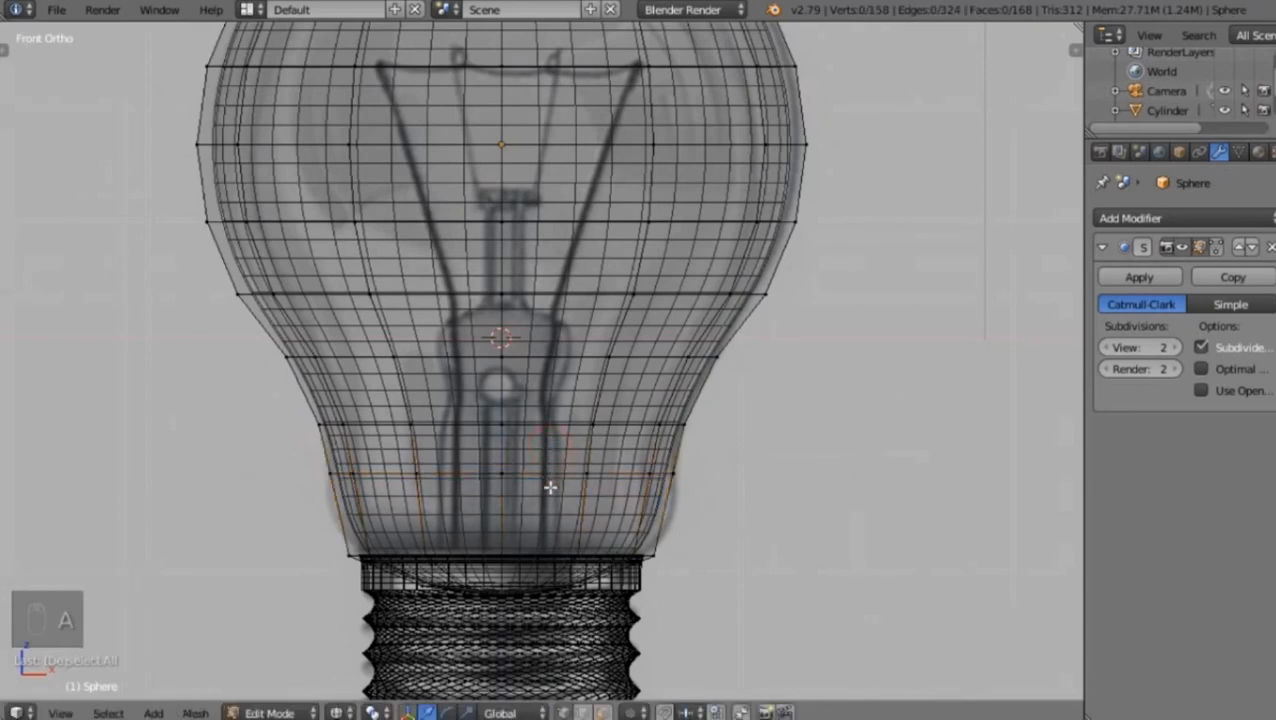
Add a loop cut to the lower neck just above the screw base, scale it to about 1.07 to match the glass outline, and deselect it
key(ctrl+r)
click(564, 510)
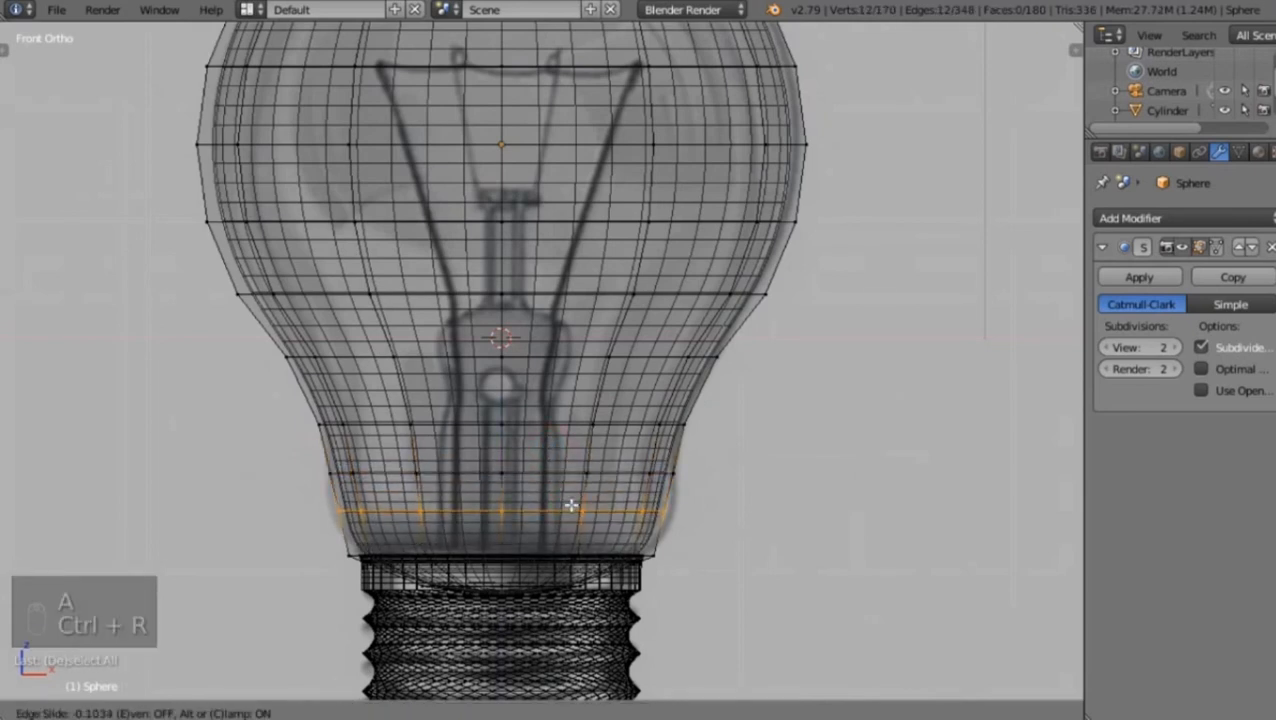
click(570, 507)
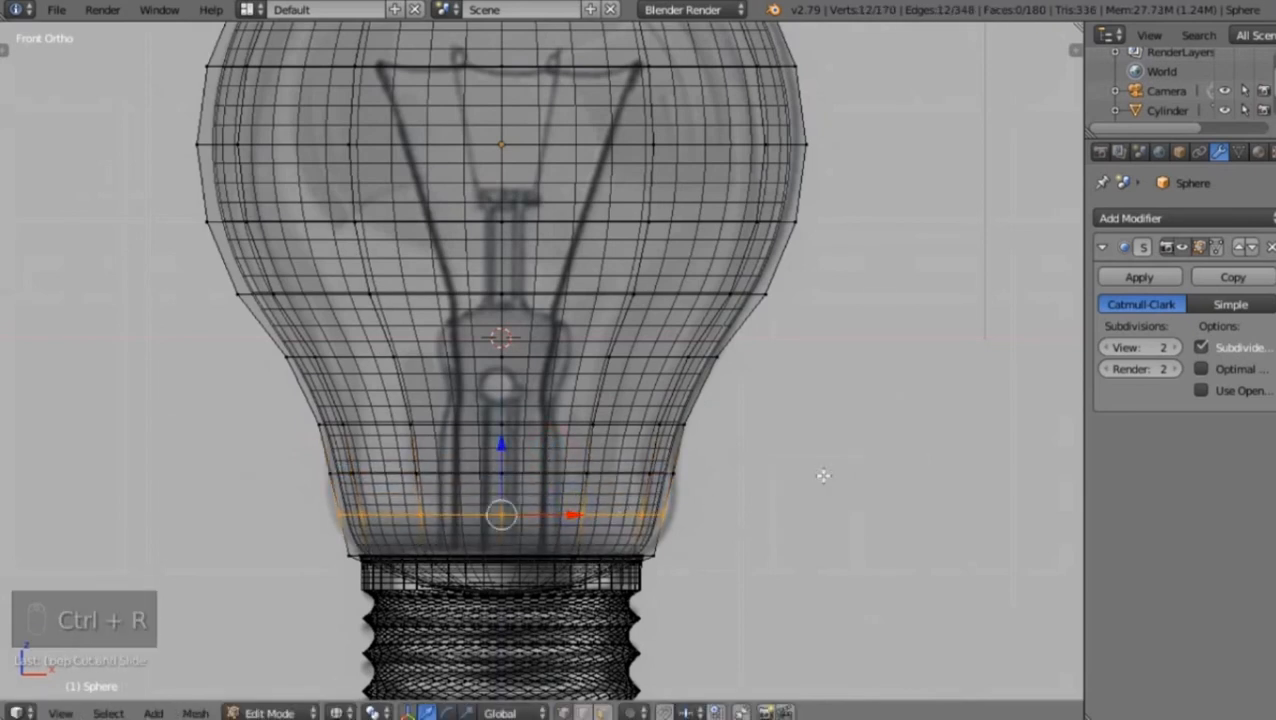
key(s)
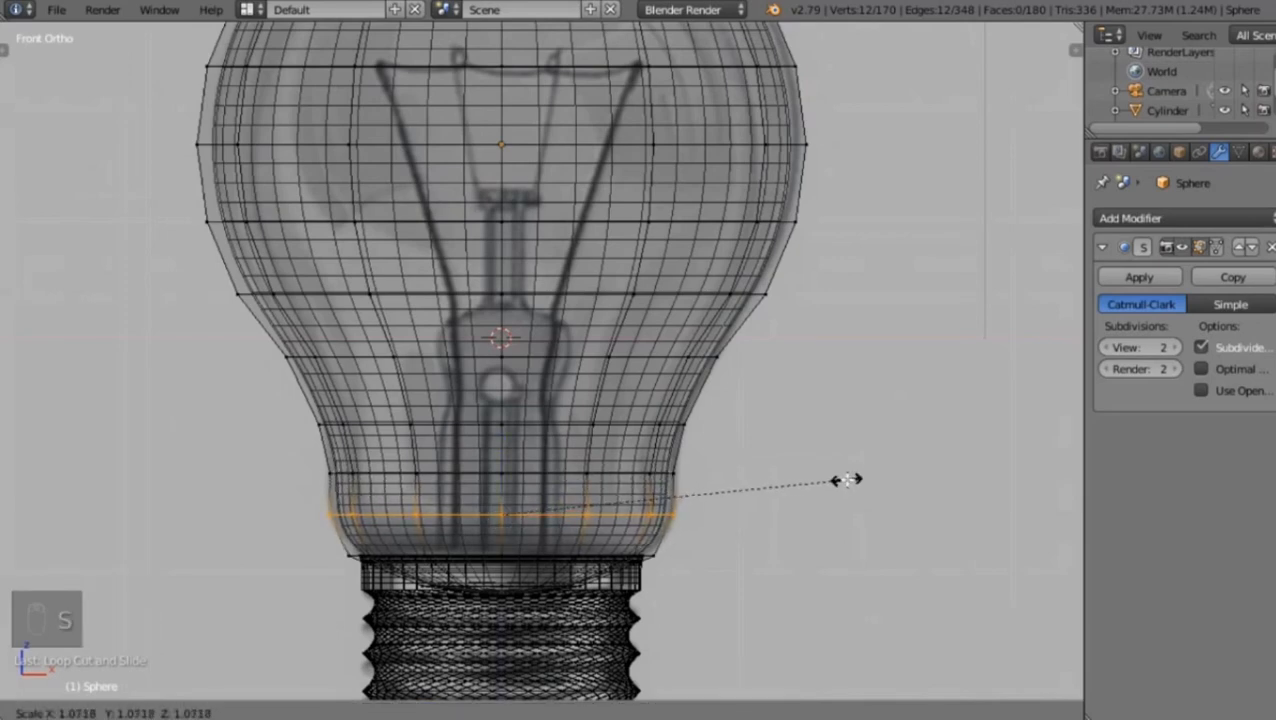
click(840, 480)
scroll(650, 570, up, 4)
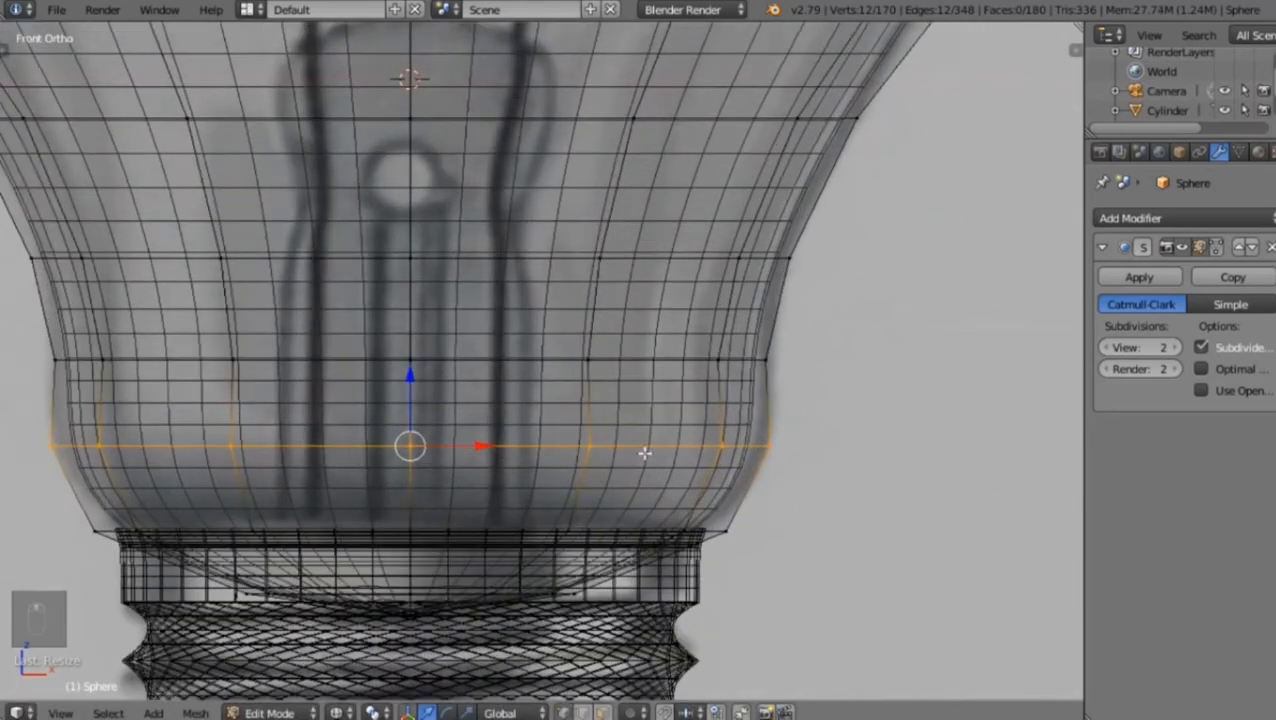
key(a)
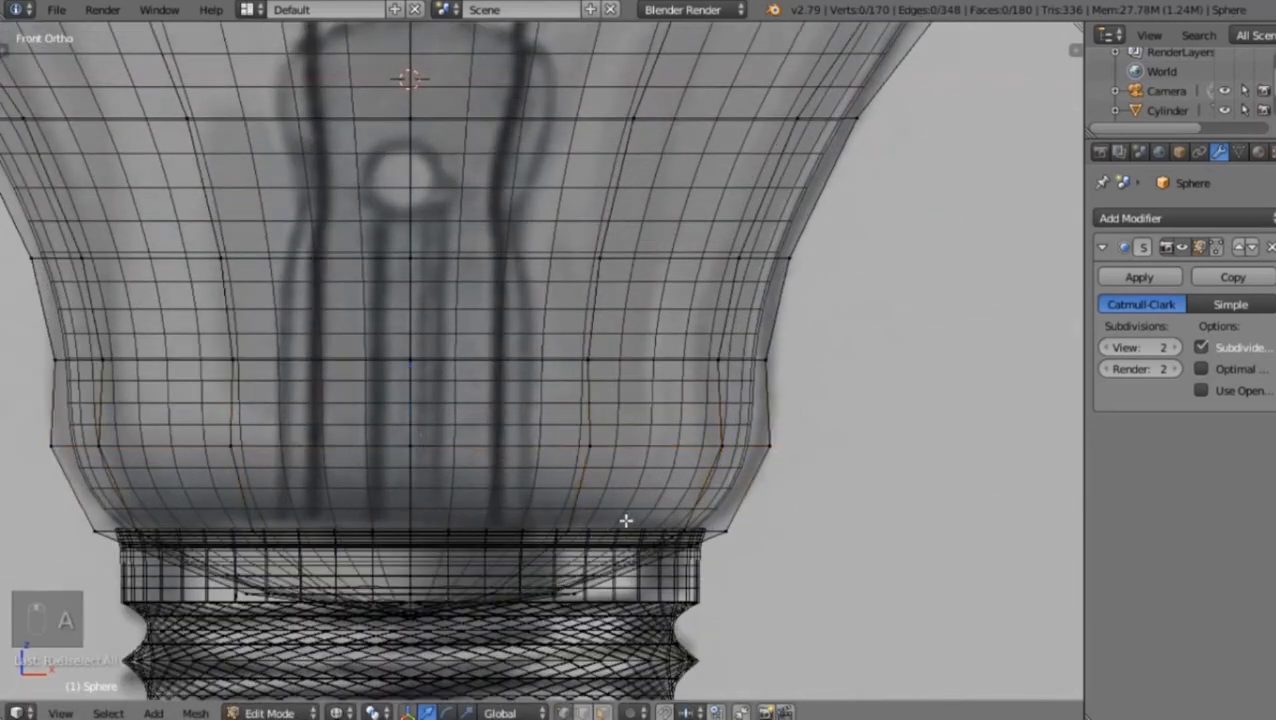
Add another loop cut just above the neck's bottom ring, slide it downward and scale it to about 0.97
key(ctrl+r)
click(677, 518)
click(675, 527)
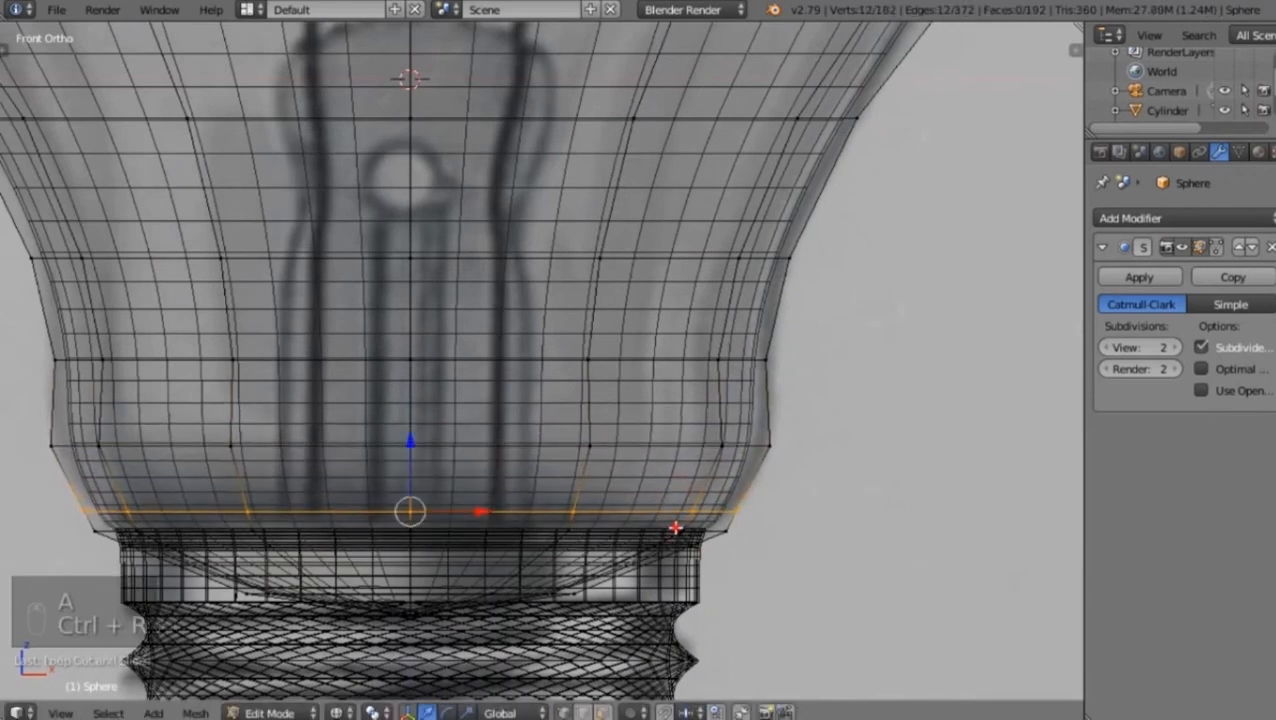
key(s)
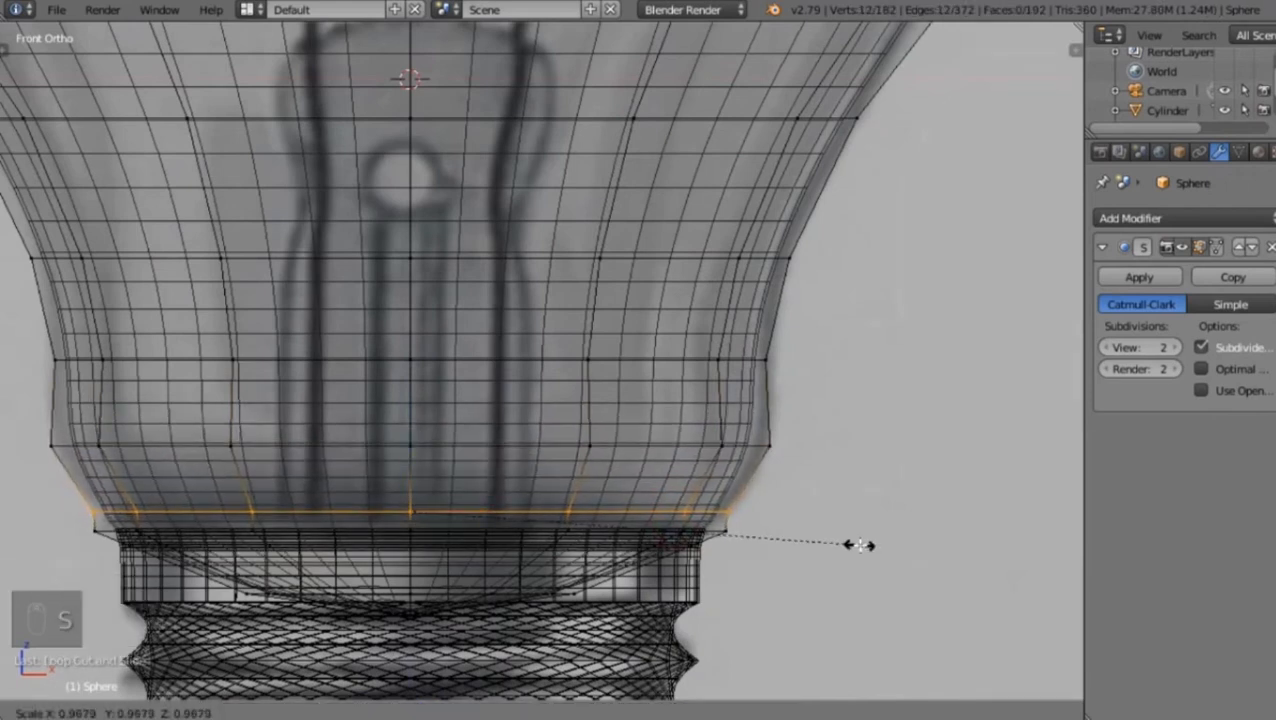
click(858, 545)
Select the neck's edge ring at the top of the screw base, scale it inward to the base's width, and leave mesh editing
alt+click(728, 530)
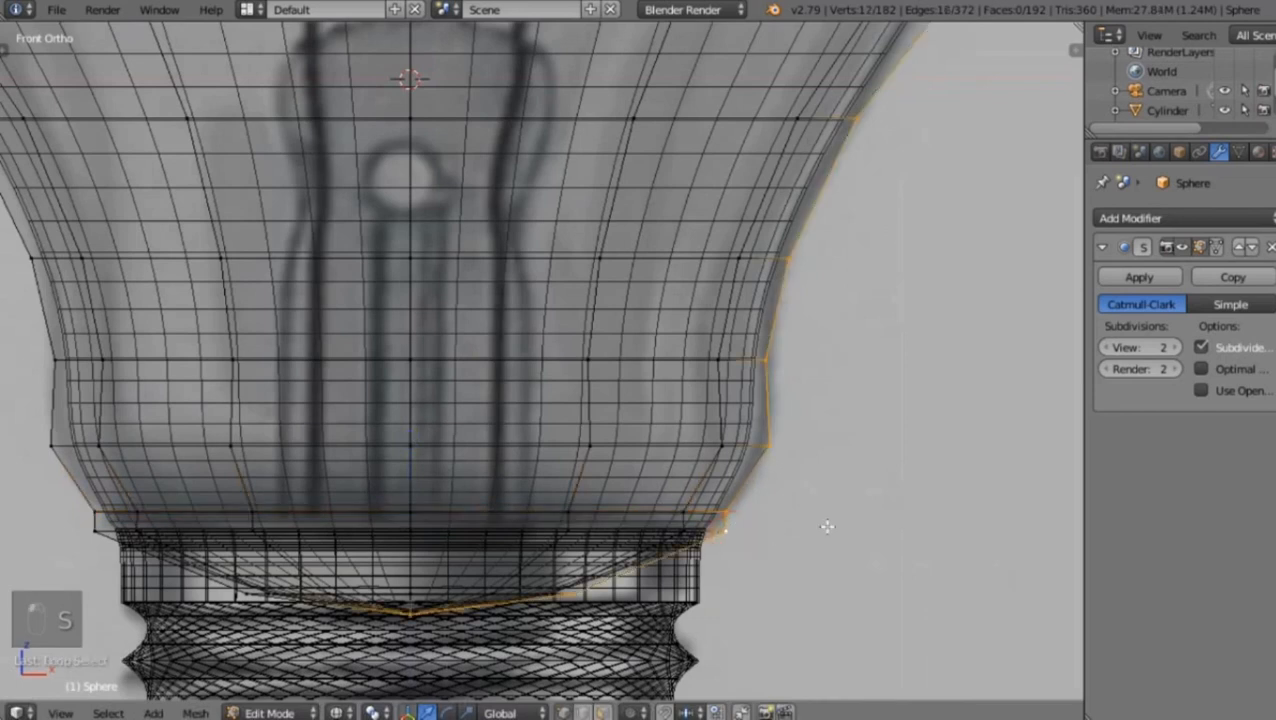
key(a)
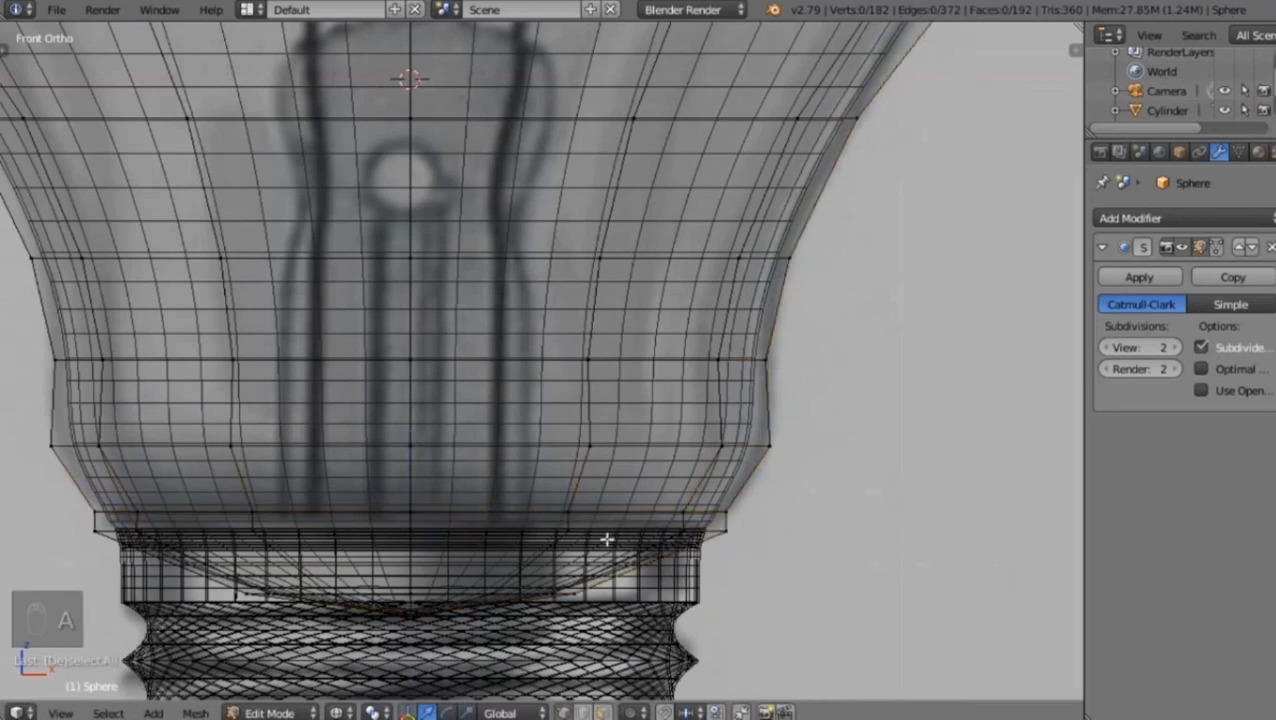
alt+click(659, 531)
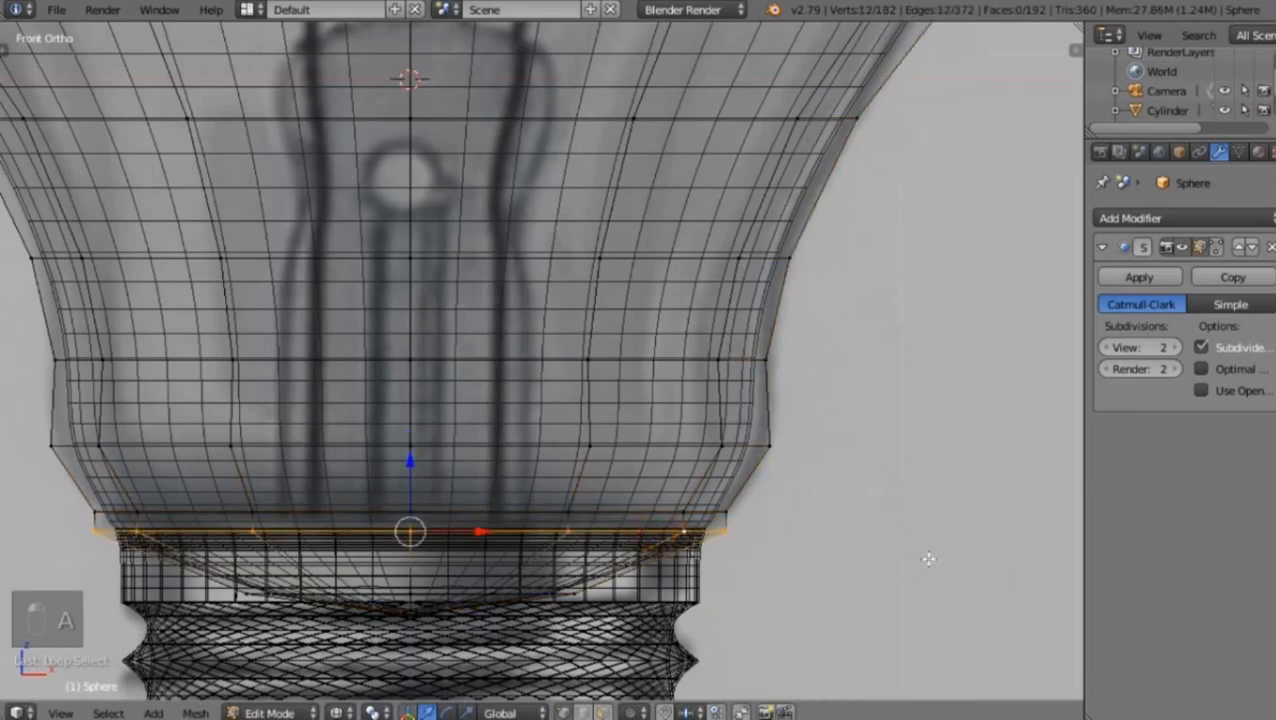
key(s)
click(870, 557)
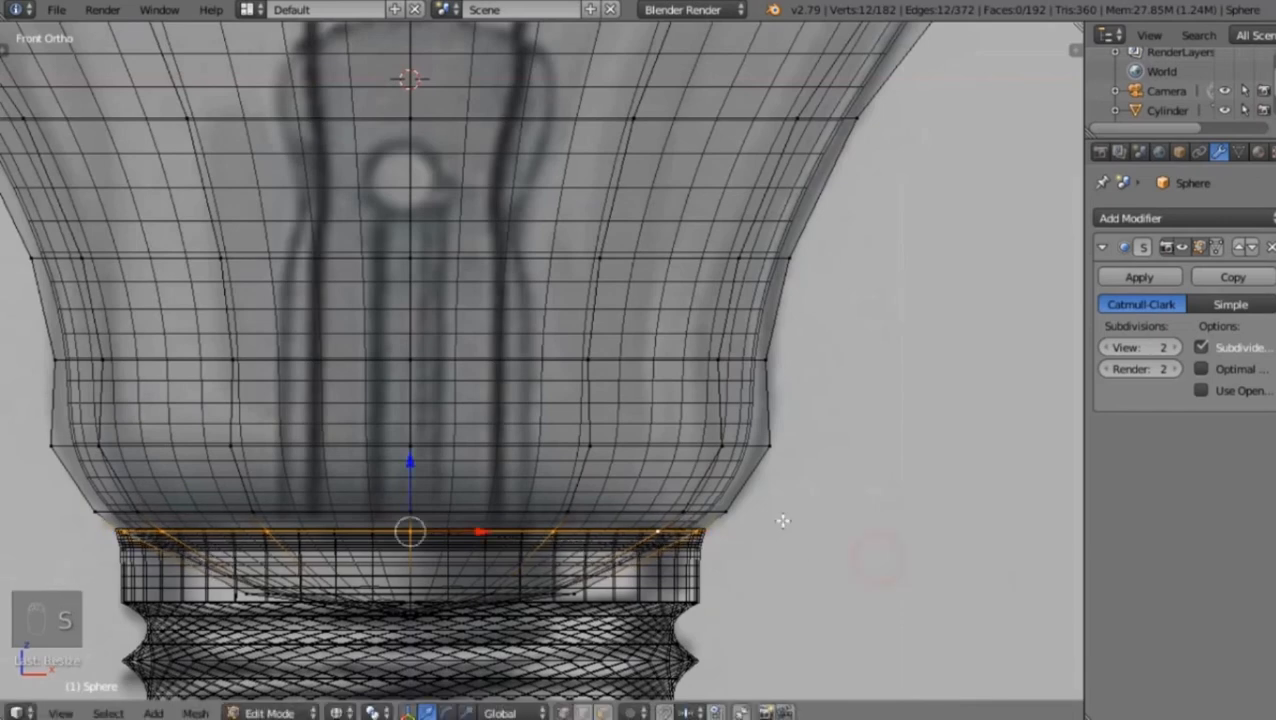
scroll(645, 515, down, 4)
key(a)
scroll(625, 510, down, 3)
key(Tab)
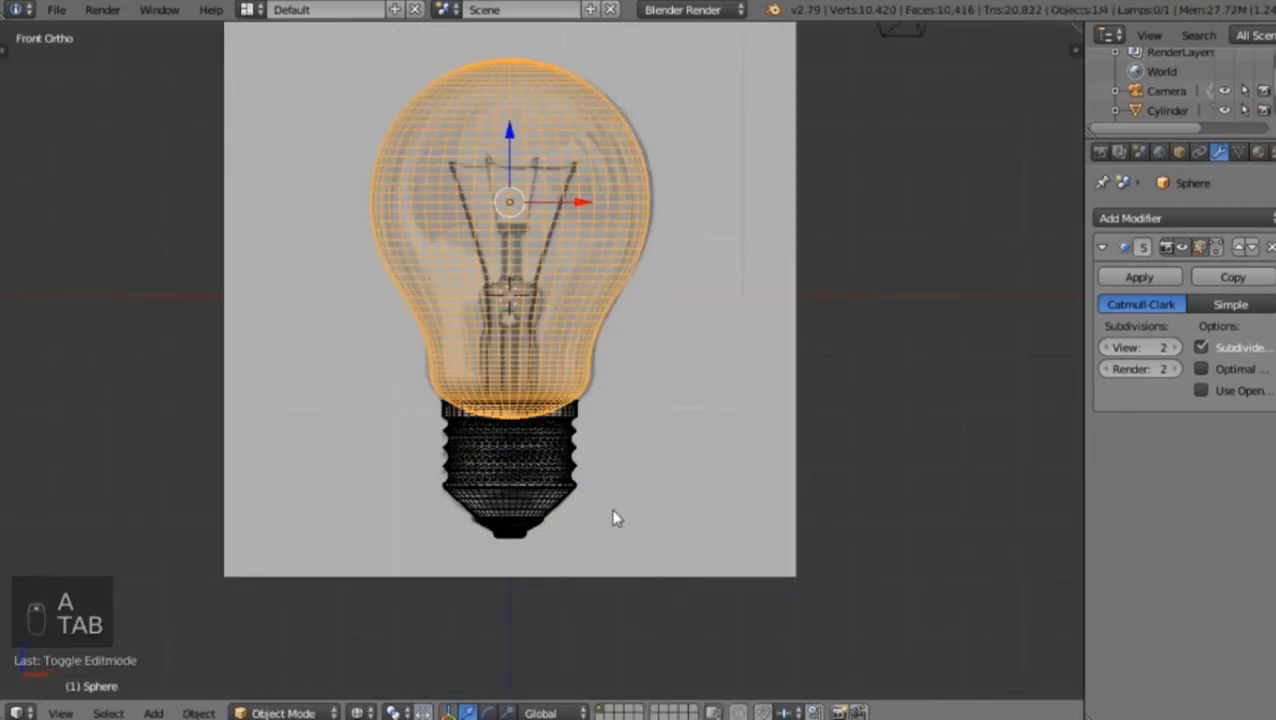
Examine the glass mesh against the reference photo, especially the closed bottom inside the screw base
scroll(605, 498, up, 3)
scroll(605, 495, down, 3)
key(Tab)
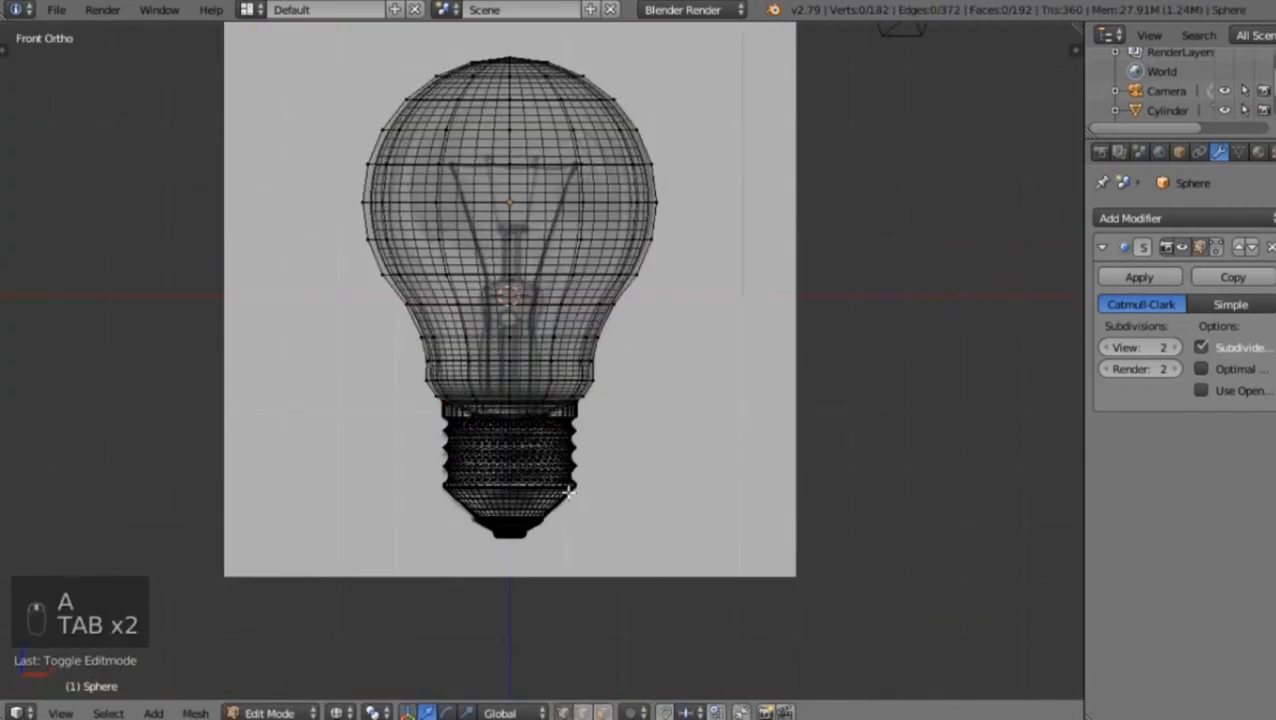
scroll(459, 500, up, 3)
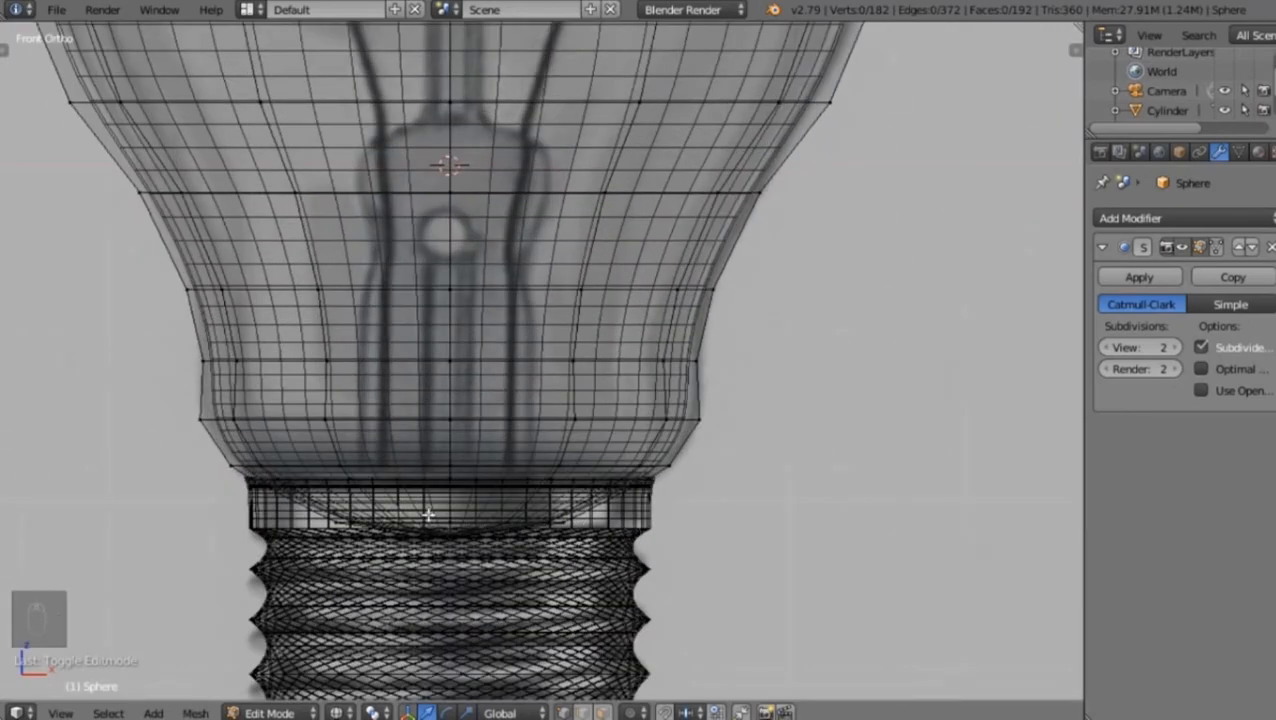
scroll(428, 514, down, 4)
scroll(450, 517, up, 4)
shift+middle_drag(441, 519, 430, 670)
Hide every object except the glass bulb and open its mesh for editing in solid shading, with the underside in view
key(Tab)
scroll(550, 495, down, 5)
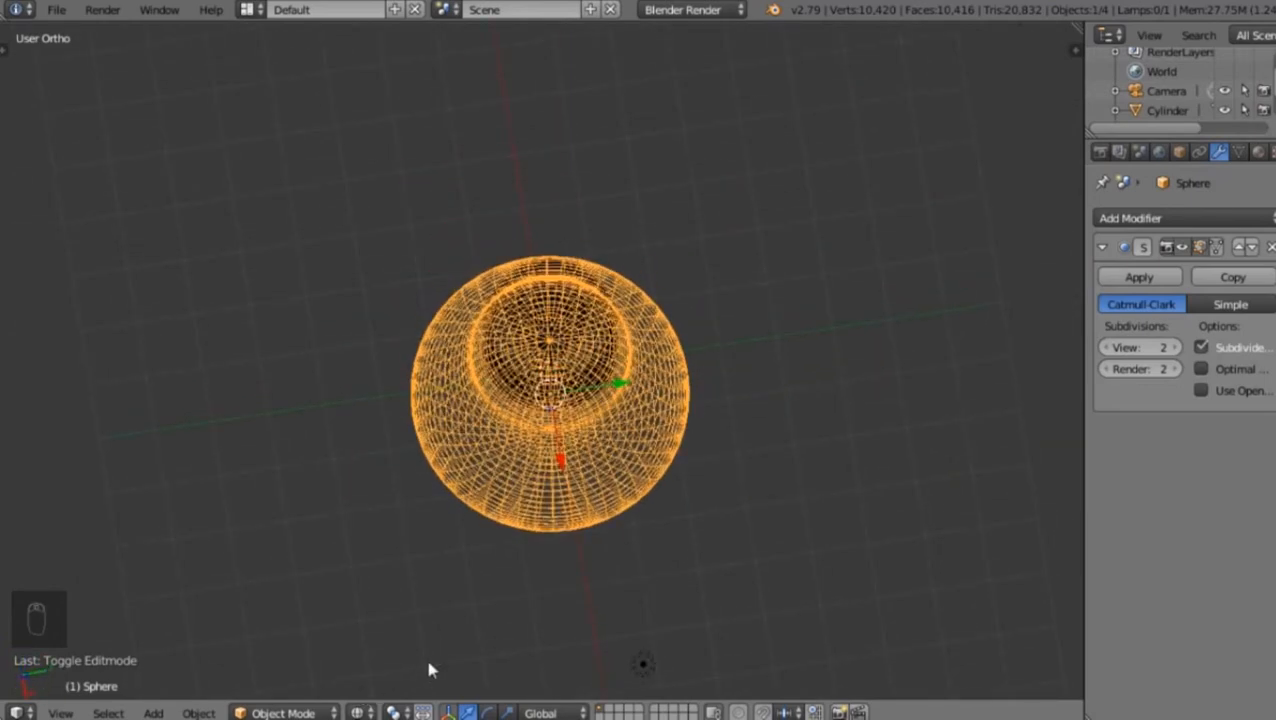
key(shift+h)
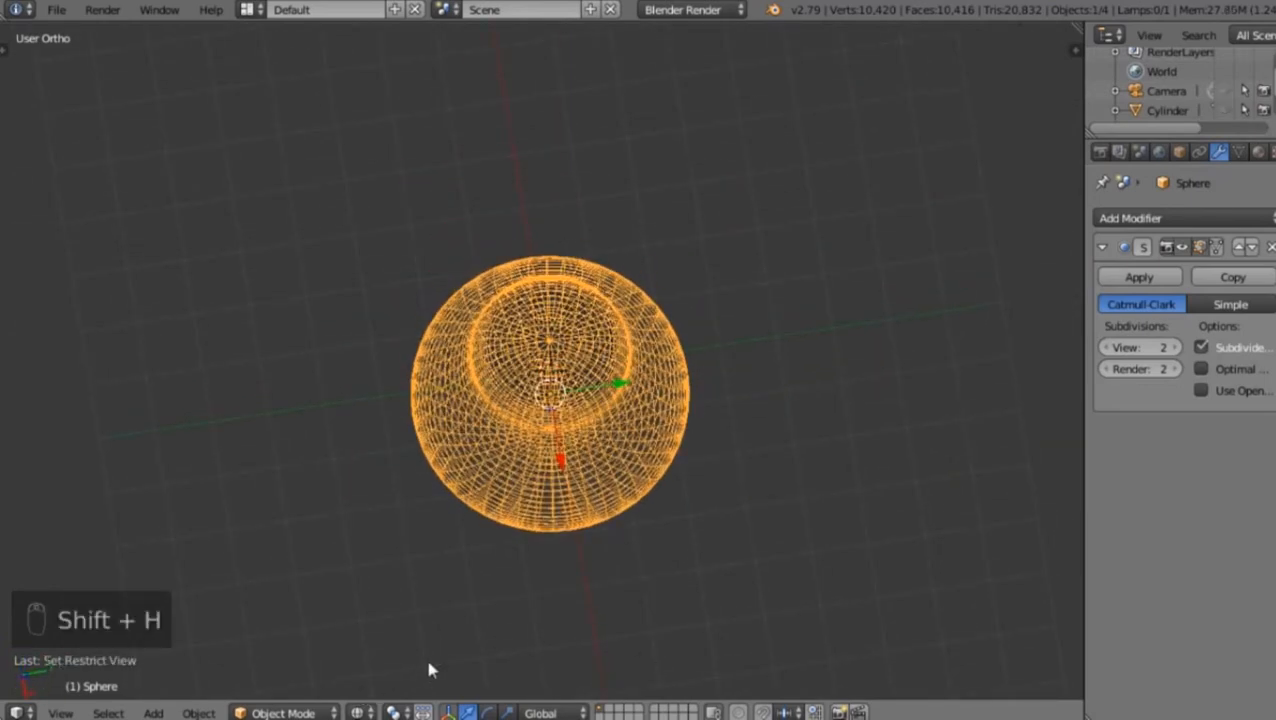
middle_drag(467, 515, 521, 353)
scroll(521, 353, up, 3)
mouse_move(533, 473)
middle_down()
mouse_move(525, 317)
mouse_move(525, 388)
mouse_move(521, 370)
mouse_move(533, 379)
middle_up()
key(Tab)
key(z)
scroll(533, 380, up, 4)
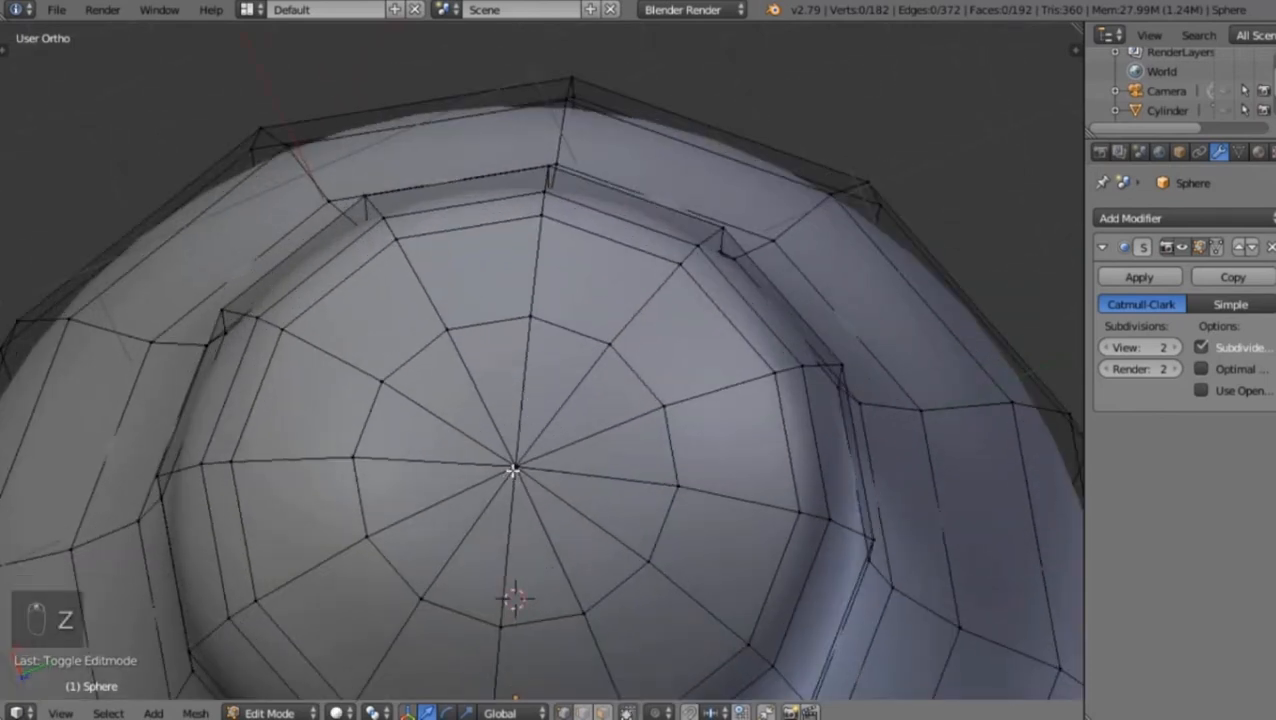
Delete the pole vertex at the centre of the bulb's underside
right_click(518, 466)
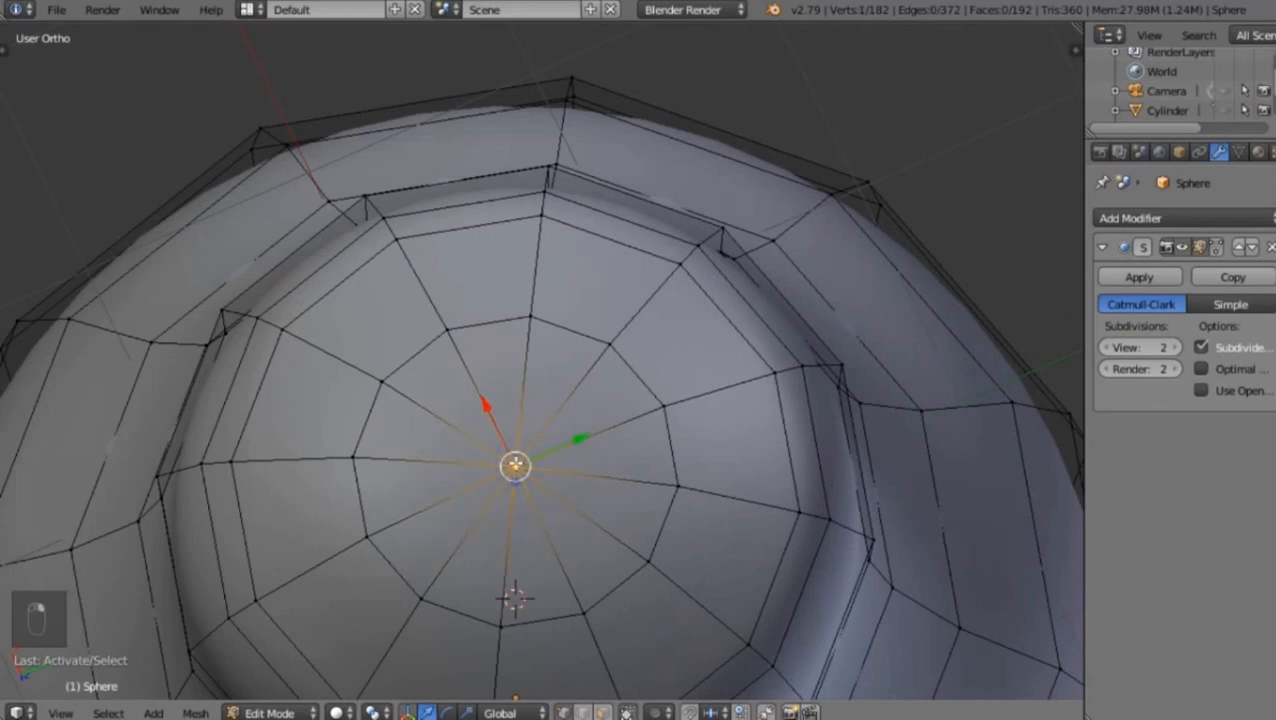
key(x)
click(512, 462)
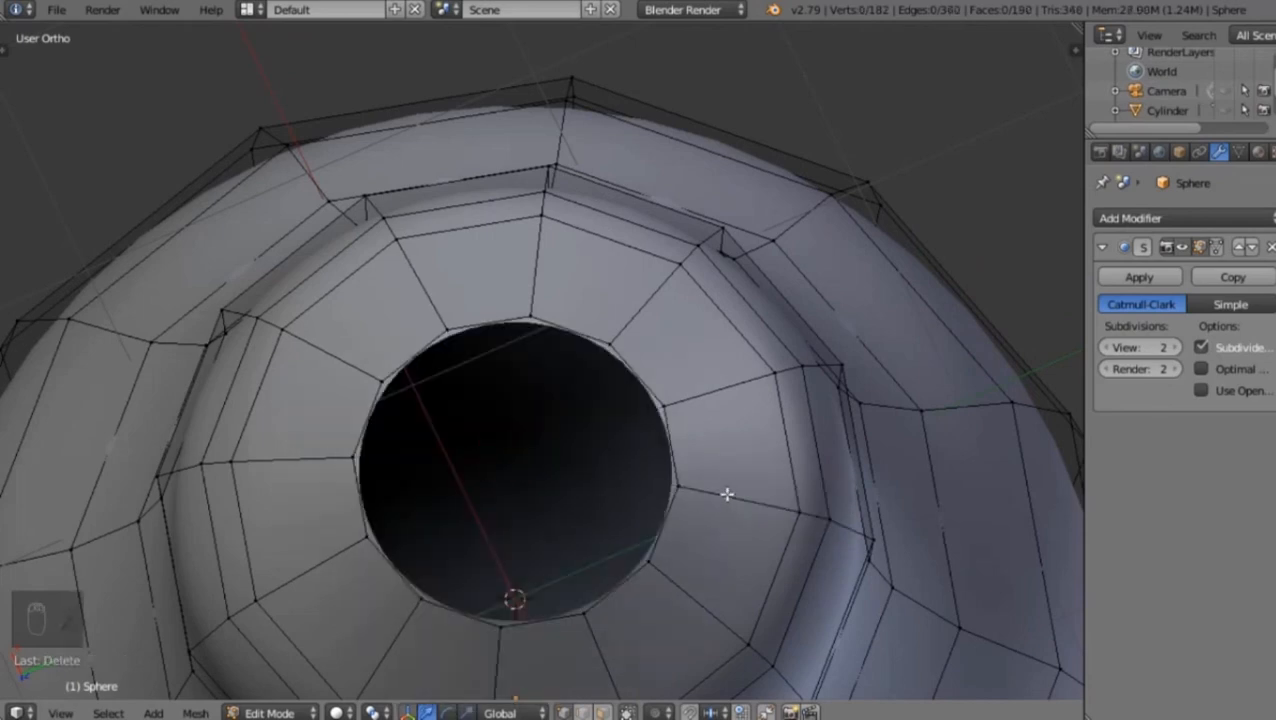
Add a loop cut around the bottom opening, slide it toward the outer edge, and delete the opening's innermost vertex ring
key(ctrl+r)
click(713, 379)
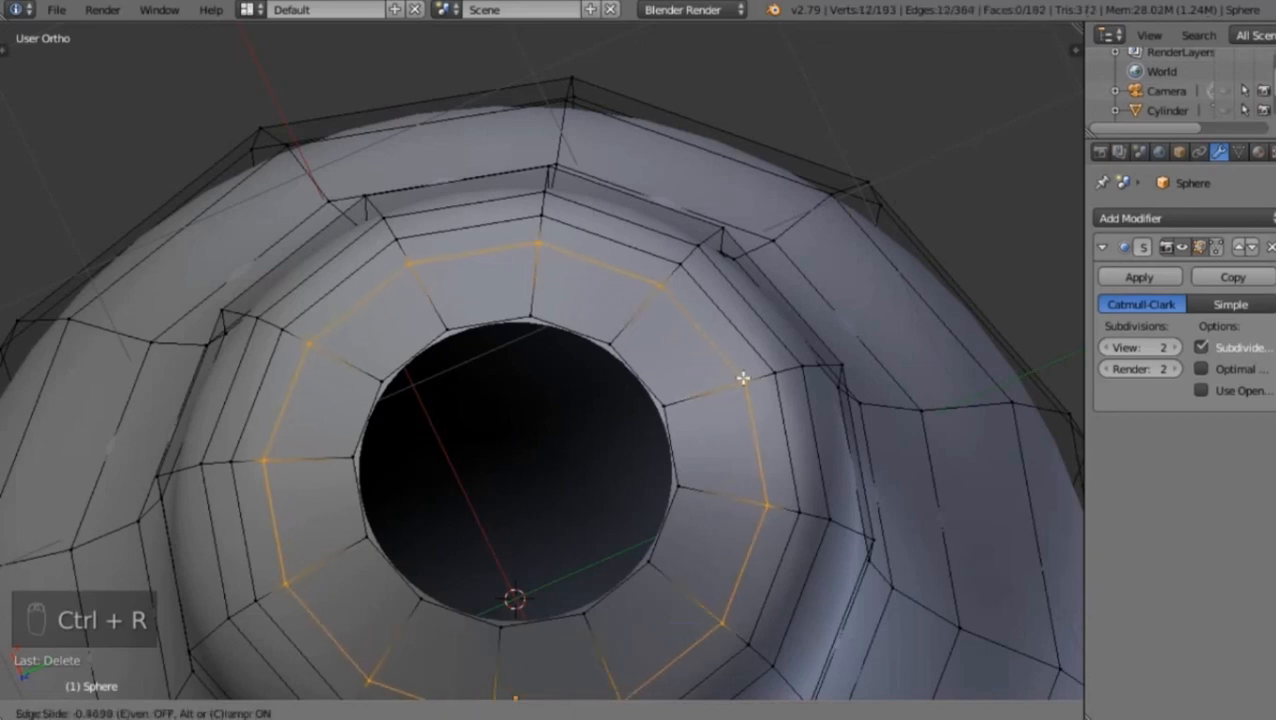
click(742, 375)
key(a)
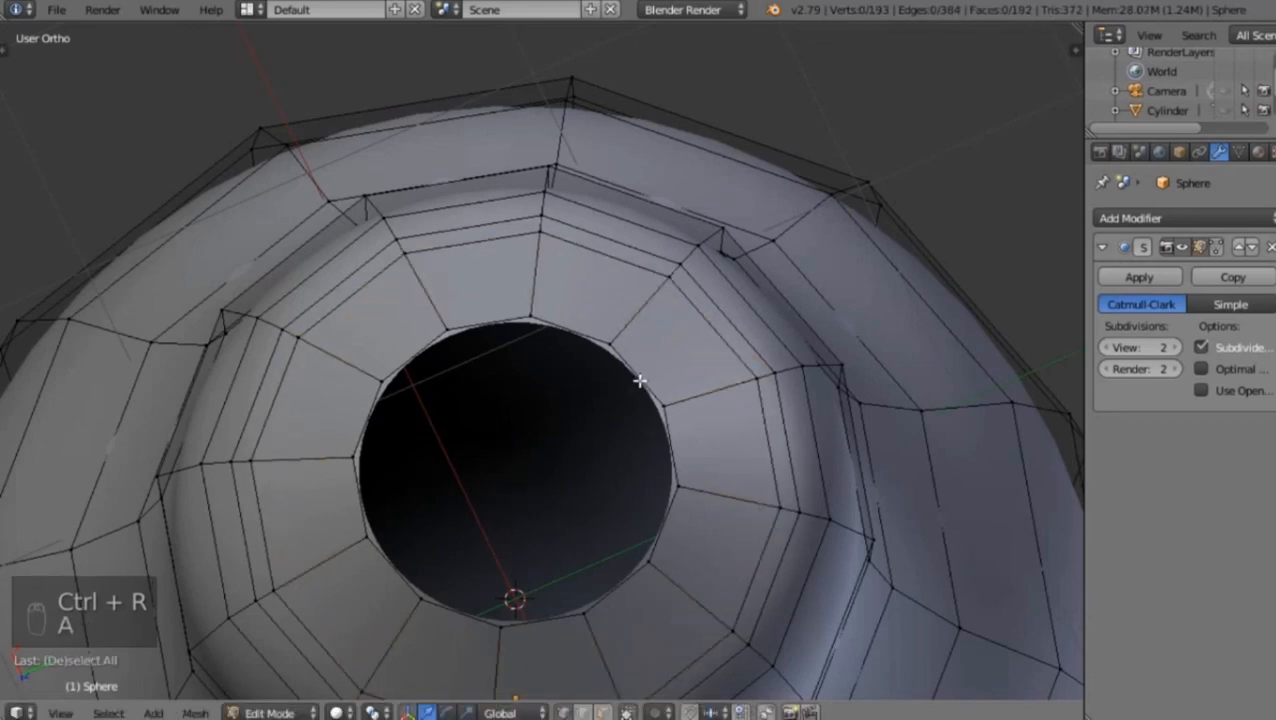
alt+right_click(640, 381)
key(x)
click(640, 380)
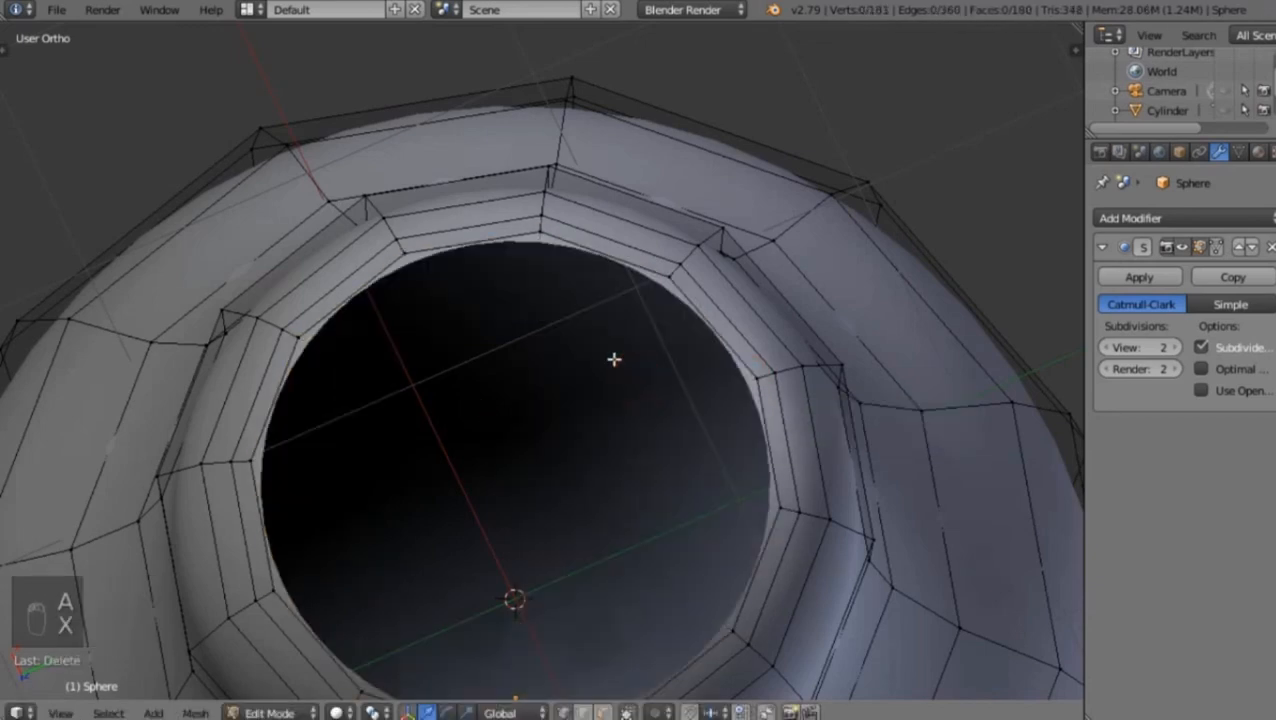
Leave mesh editing, return to the front view, unhide all hidden objects and deselect everything
key(Tab)
scroll(614, 359, down, 3)
middle_drag(597, 365, 396, 518)
key(KP_1)
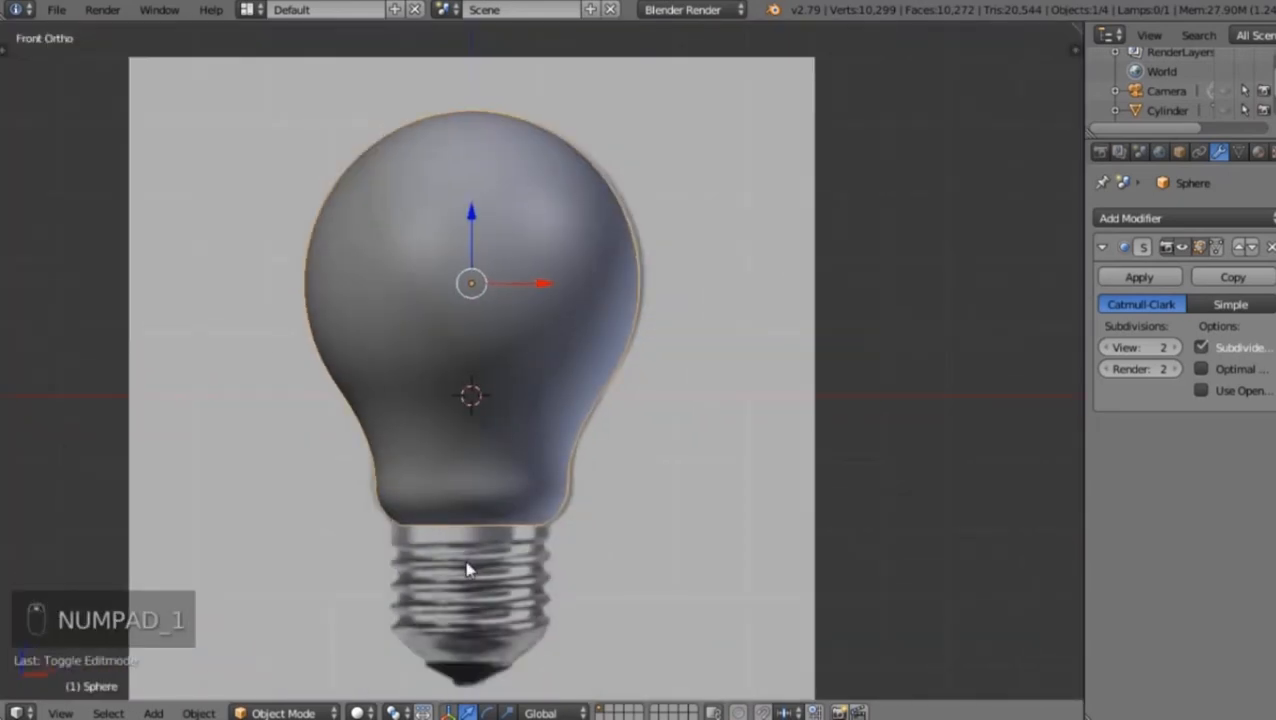
key(alt+h)
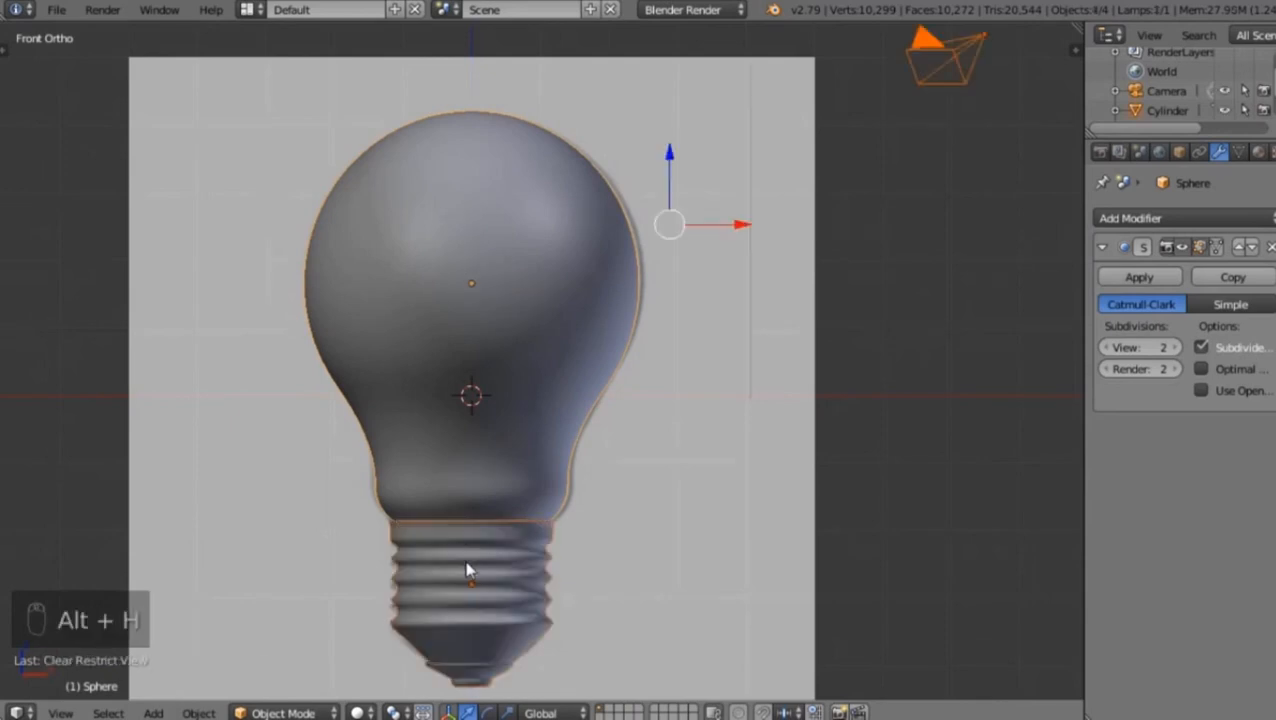
key(a)
Select the glass bulb and add a Solidify modifier to it
scroll(558, 452, up, 2)
scroll(548, 358, up, 1)
shift+middle_drag(578, 325, 601, 607)
right_click(560, 309)
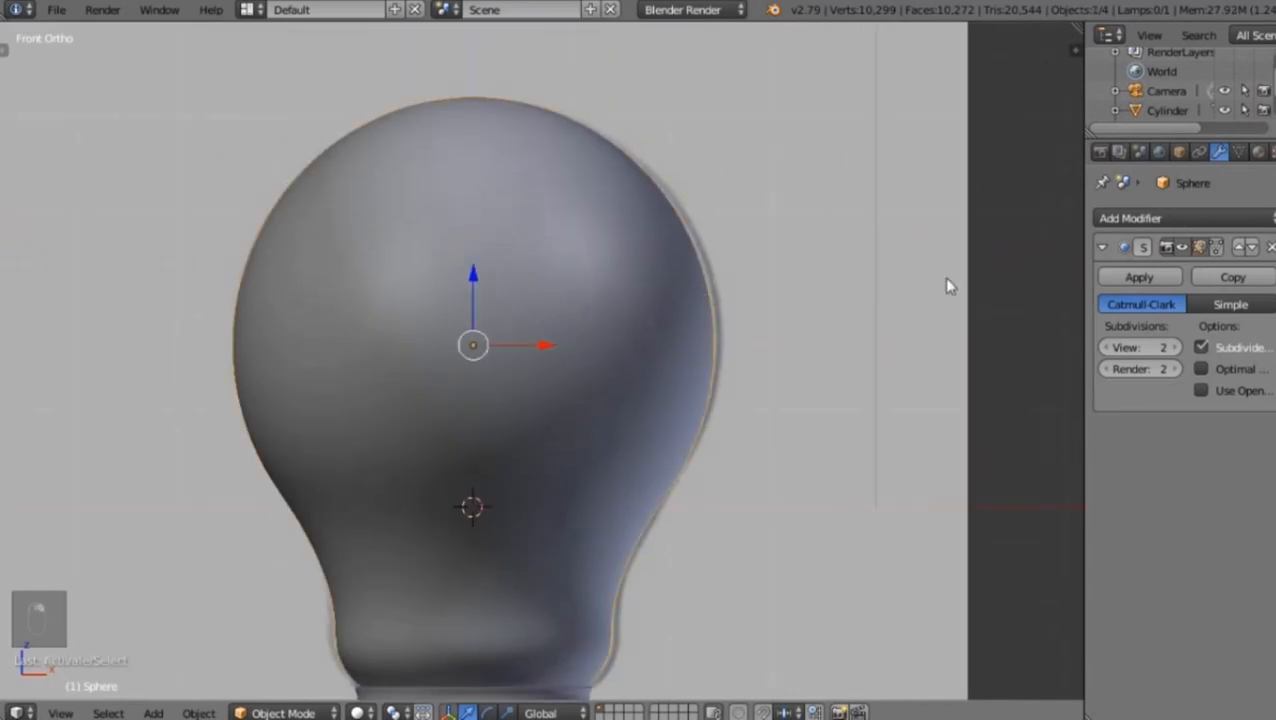
click(1100, 218)
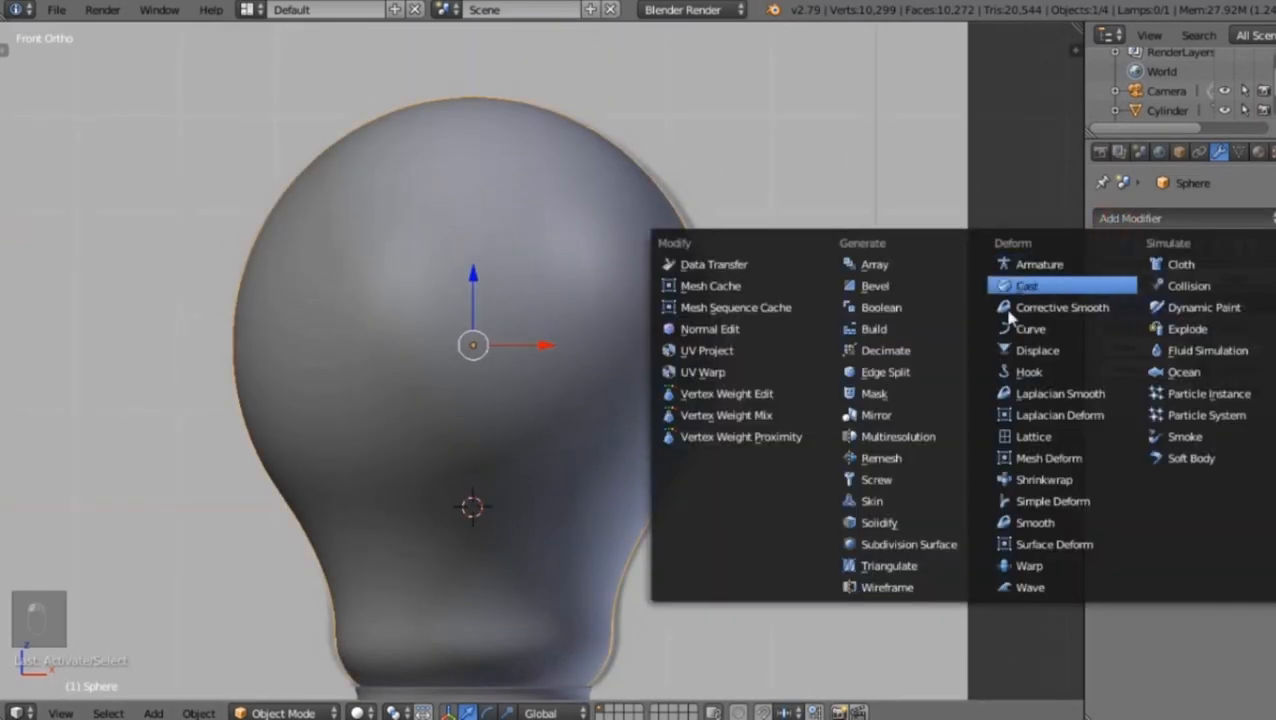
click(895, 524)
Set the Solidify modifier's offset to 1.0 while checking the seam between the glass and the screw base
scroll(575, 445, down, 3)
middle_drag(575, 445, 501, 470)
scroll(488, 450, up, 5)
scroll(494, 462, up, 3)
middle_drag(518, 424, 578, 481)
scroll(678, 444, up, 4)
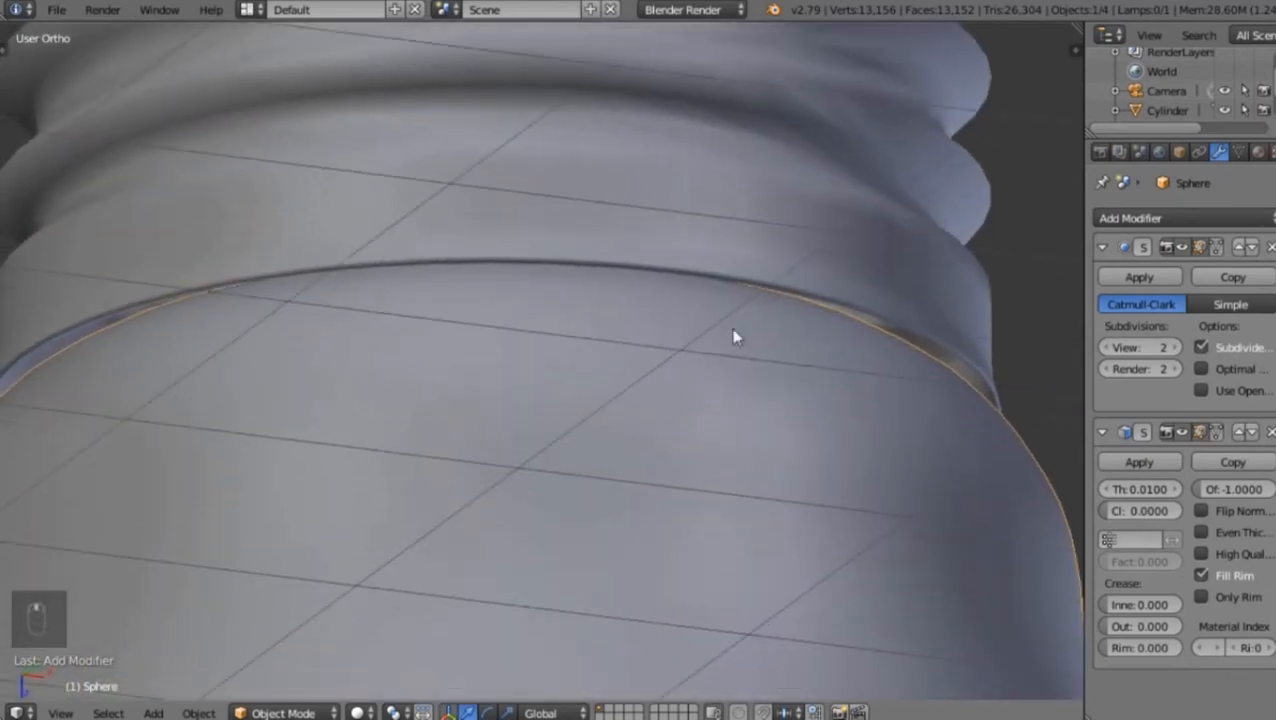
shift+middle_drag(752, 335, 698, 412)
scroll(700, 414, up, 1)
shift+middle_drag(806, 438, 657, 410)
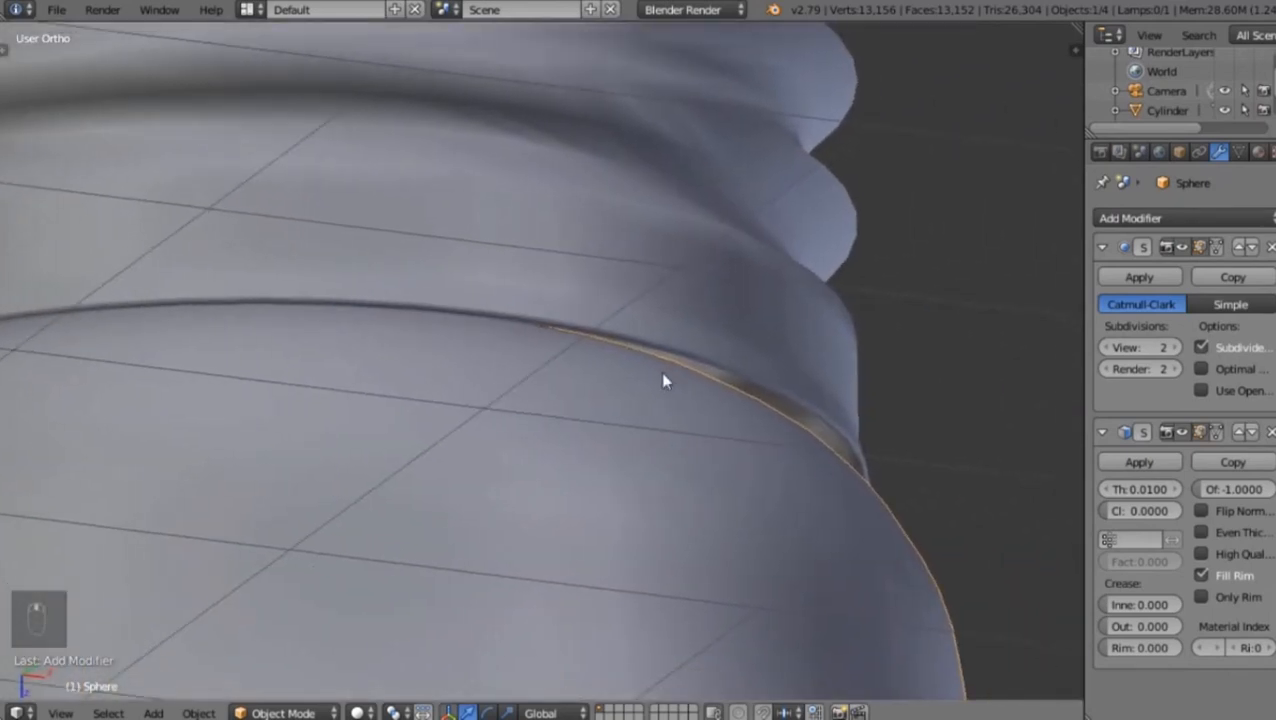
scroll(664, 368, up, 1)
shift+middle_drag(667, 338, 651, 364)
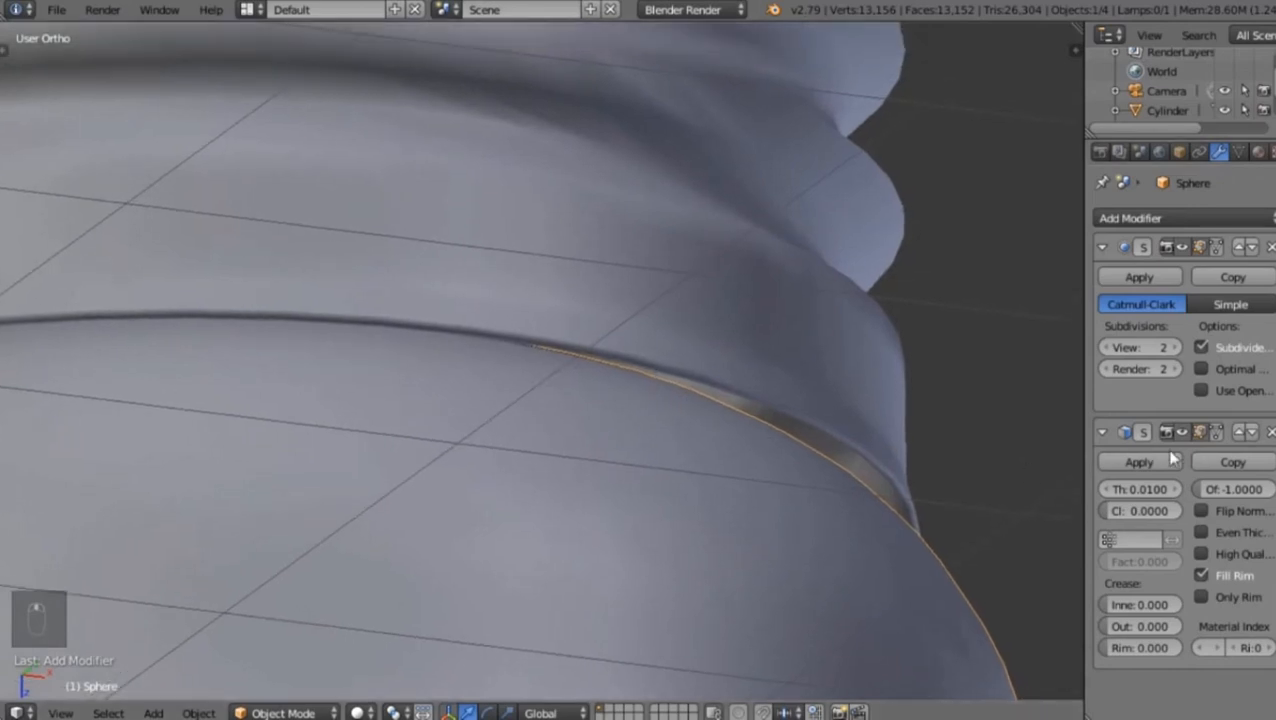
drag(1209, 489, 1268, 489)
Examine the joint between the thickened glass and the screw base, and the whole bulb against the reference photo
scroll(540, 378, down, 6)
key(KP_1)
scroll(538, 373, down, 3)
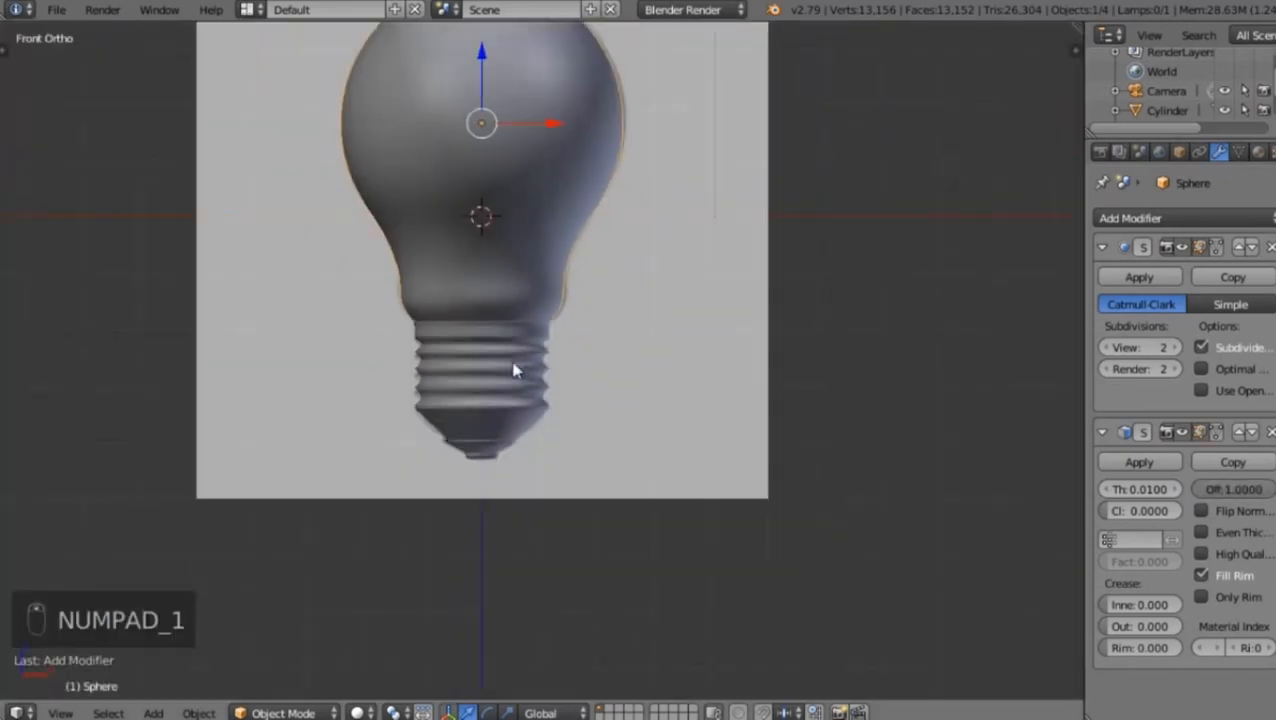
scroll(505, 337, up, 6)
shift+middle_drag(520, 372, 500, 543)
middle_drag(440, 420, 359, 393)
key(KP_1)
scroll(362, 369, down, 7)
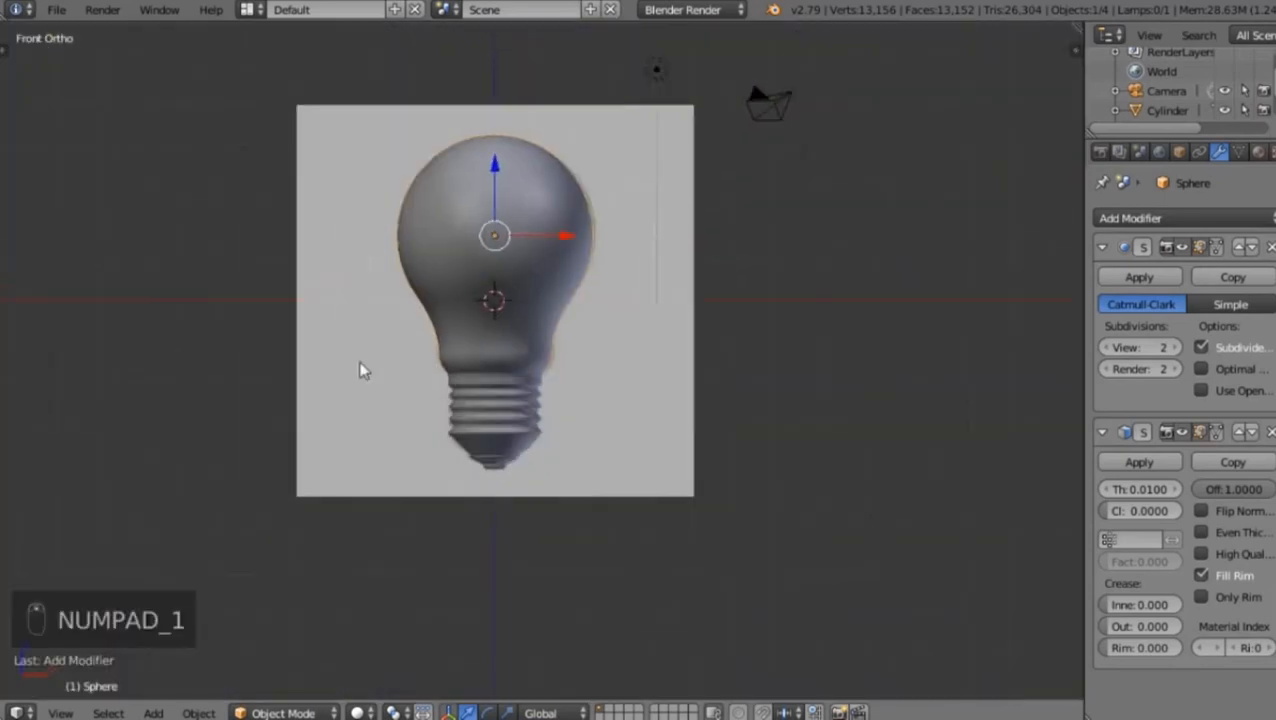
Switch the render engine to Cycles Render
scroll(490, 336, up, 2)
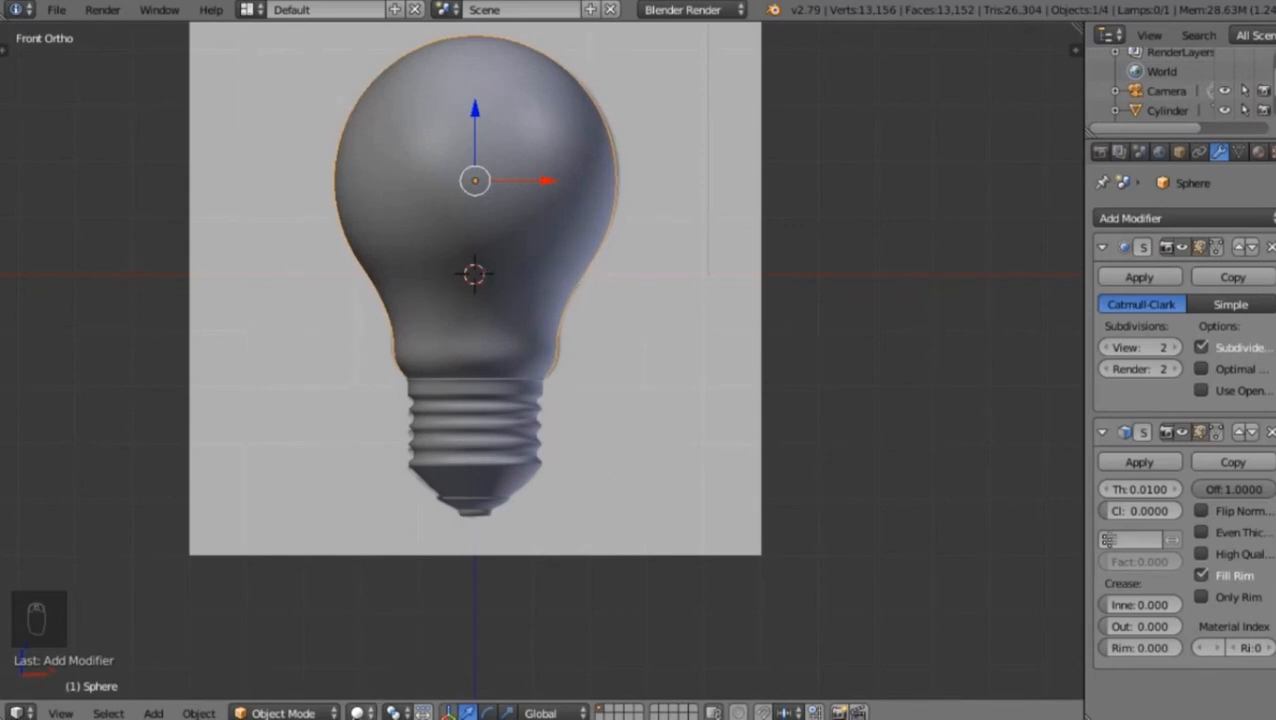
click(682, 10)
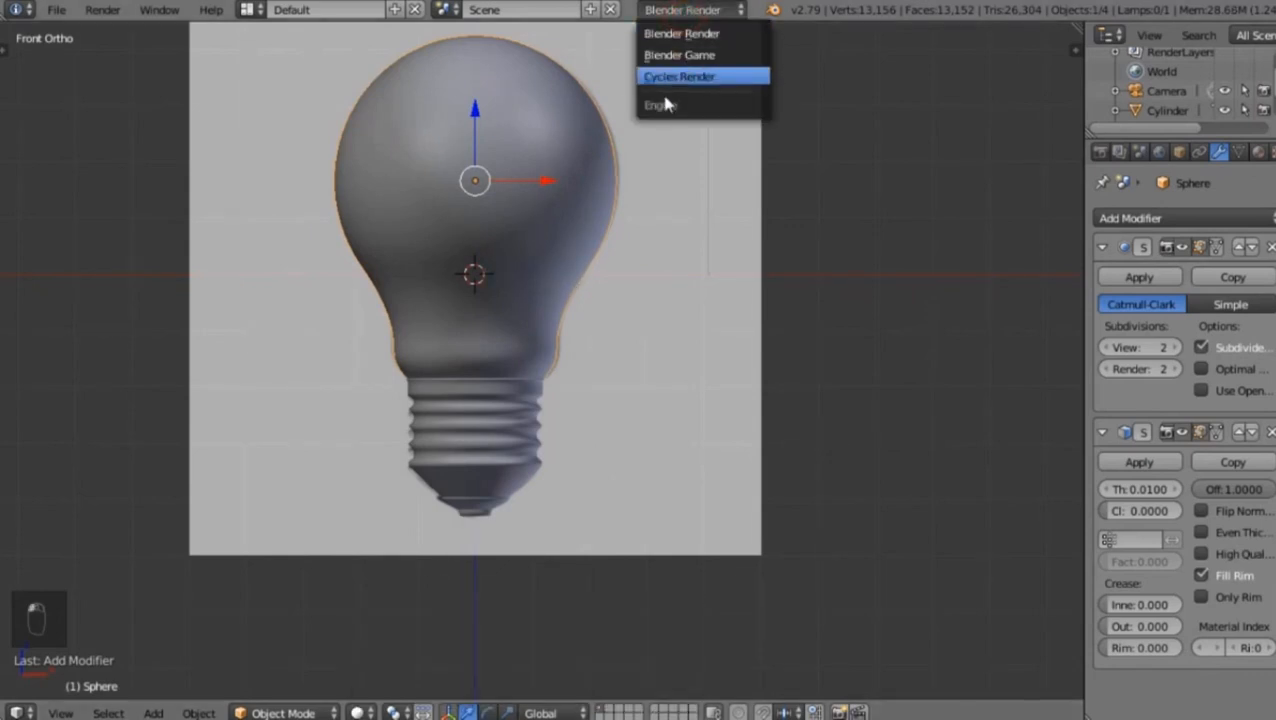
click(670, 78)
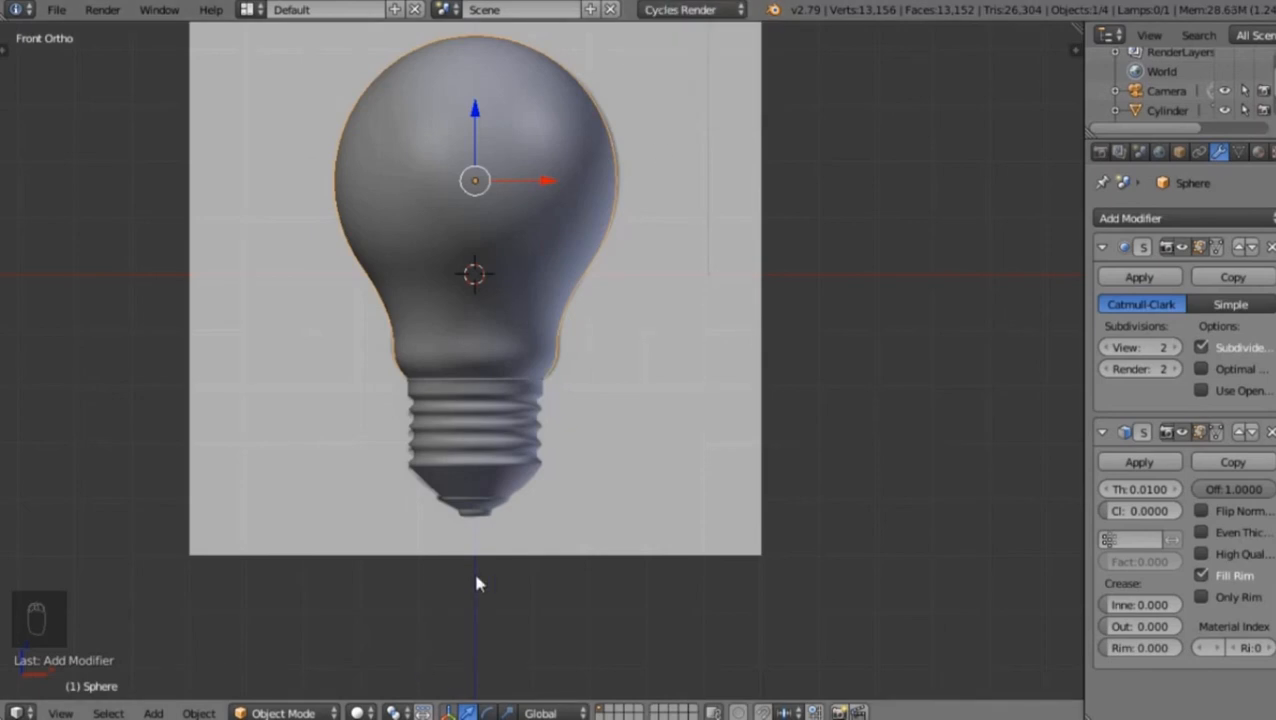
Preview the bulb in rendered shading from an angled view and switch the viewport to wireframe
key(shift+z)
mouse_move(614, 358)
middle_down()
mouse_move(535, 421)
mouse_move(447, 527)
mouse_move(618, 535)
mouse_move(706, 441)
mouse_move(629, 345)
mouse_move(598, 353)
middle_up()
key(z)
key(z)
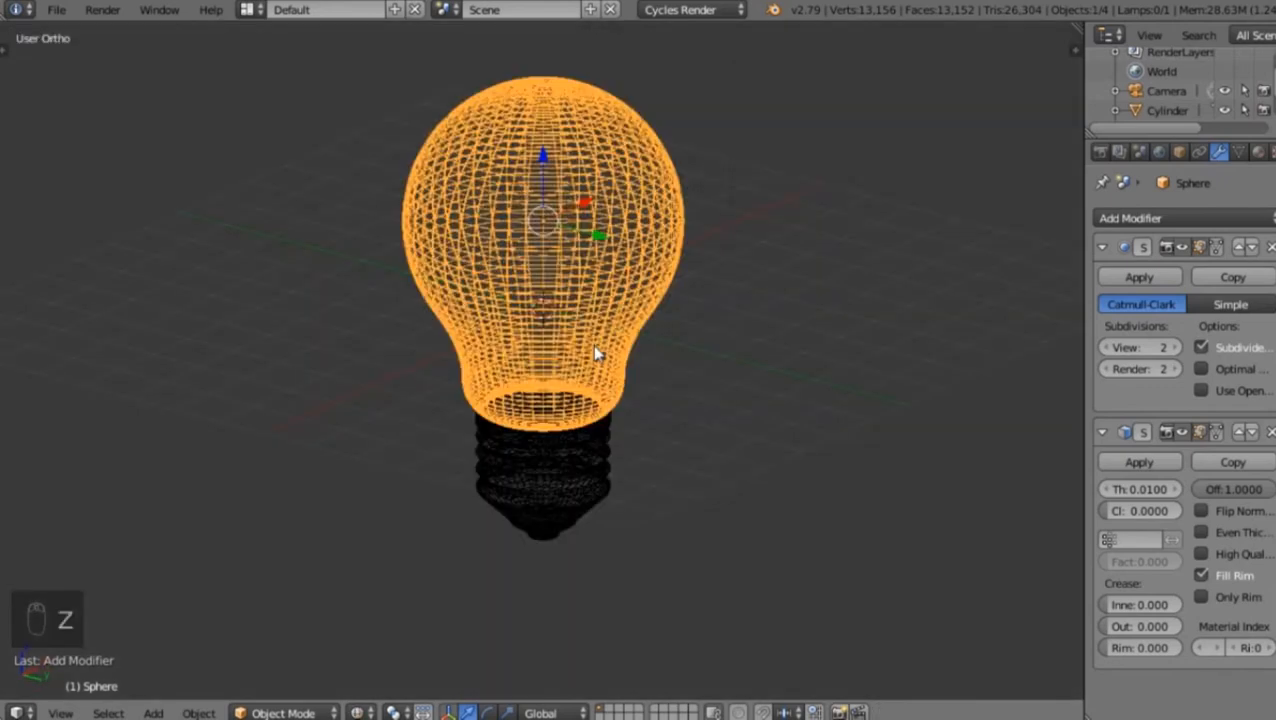
Return to the front view of the bulb and save the project as Amp.blend in the Ampoule folder
key(KP_1)
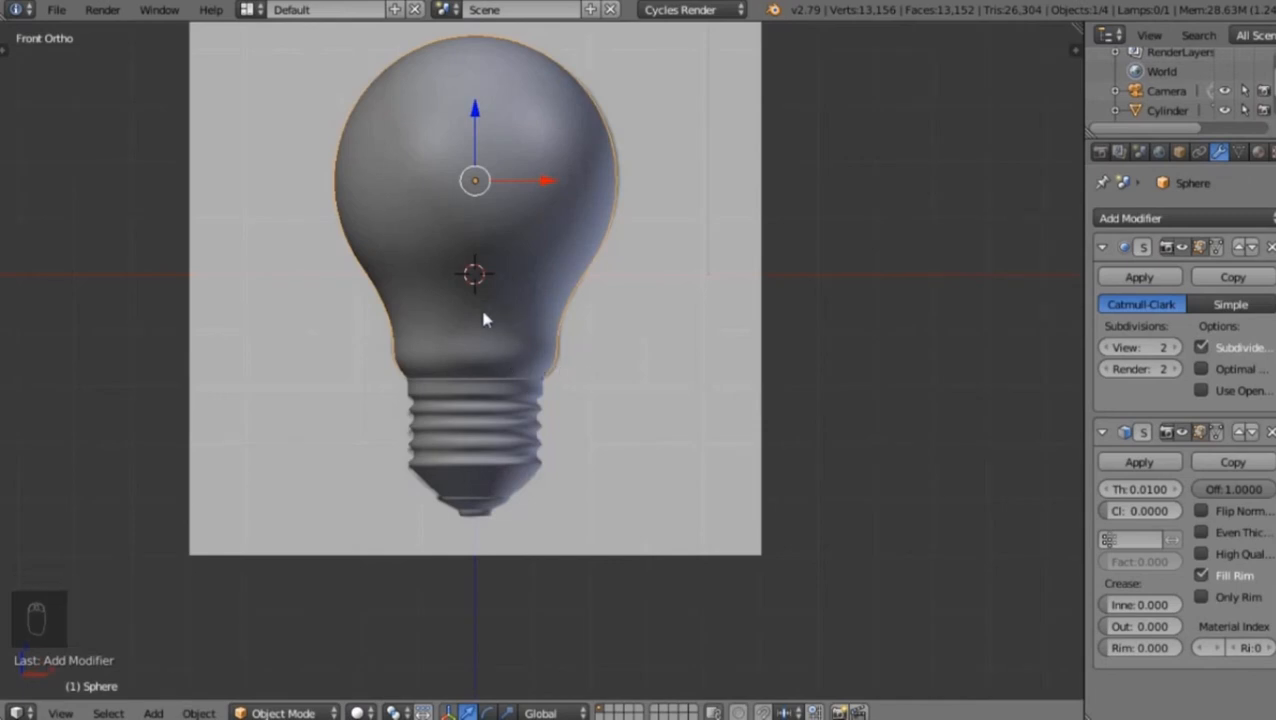
shift+middle_drag(478, 310, 584, 350)
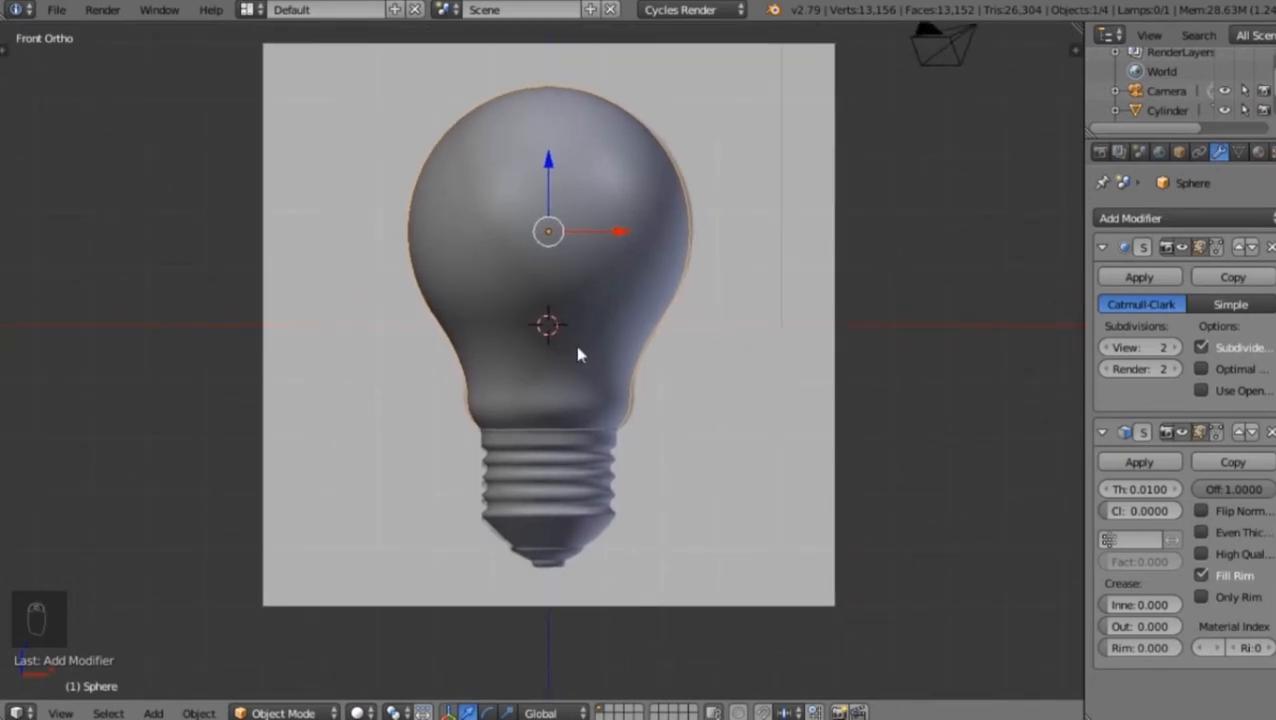
click(55, 12)
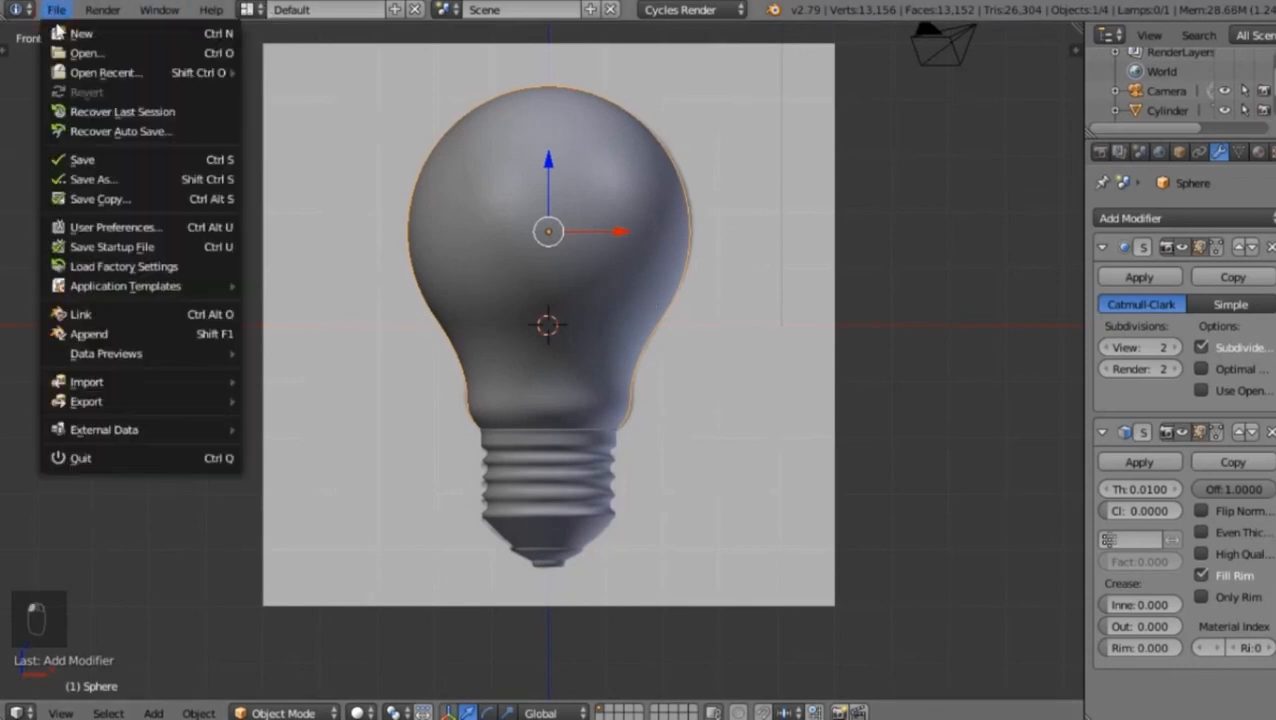
click(78, 159)
click(270, 83)
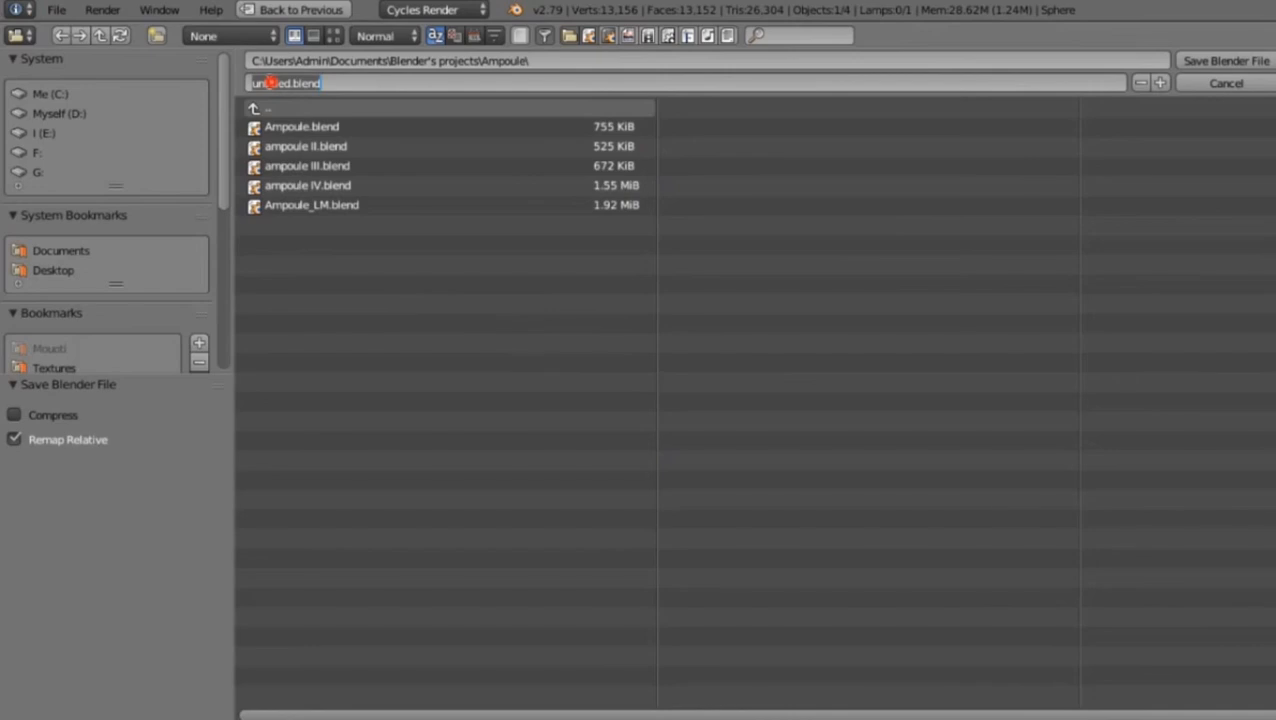
text(A)
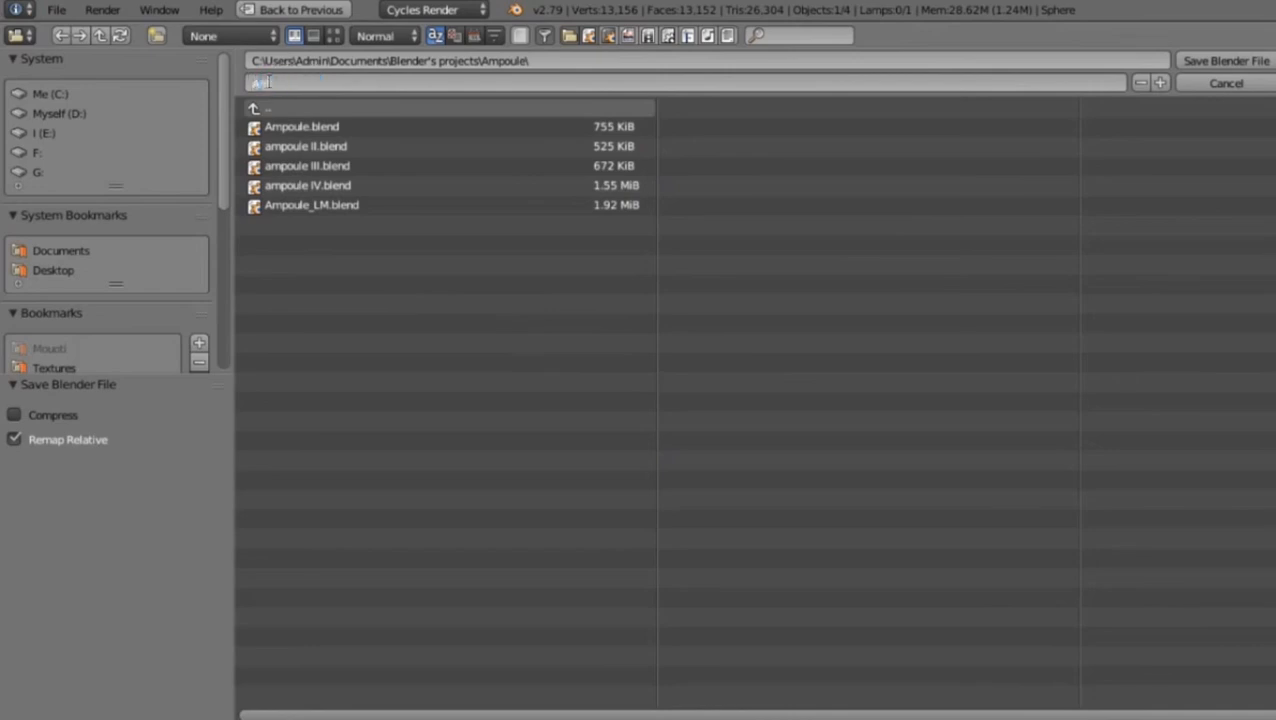
text(mp)
key(Return)
click(1226, 64)
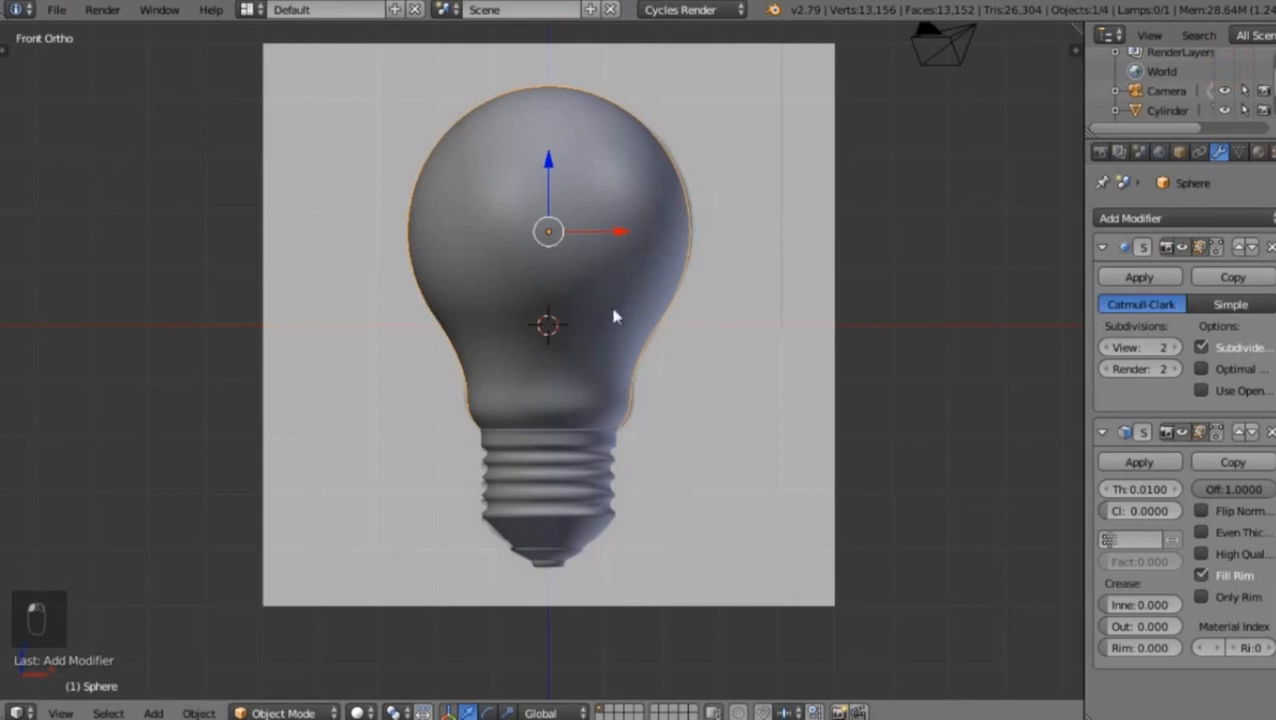
Open the recent project file ampoule III.blend
shift+middle_drag(515, 282, 633, 288)
click(55, 10)
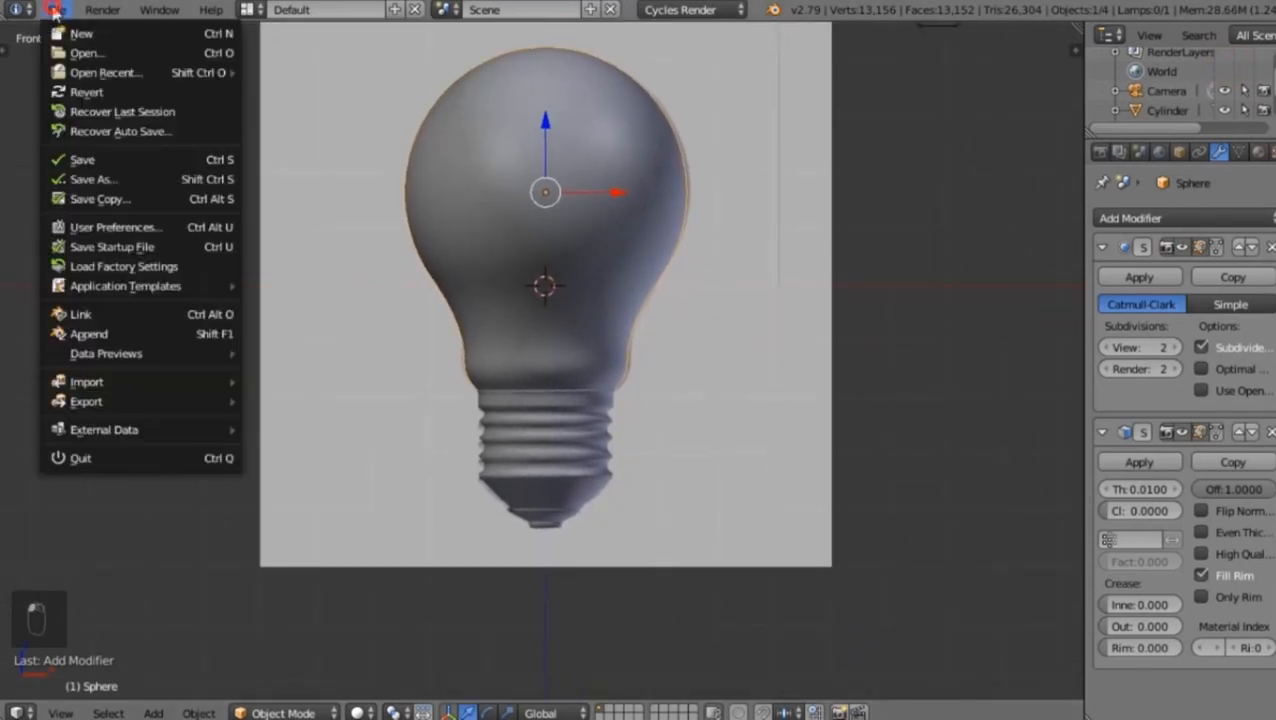
mouse_move(102, 80)
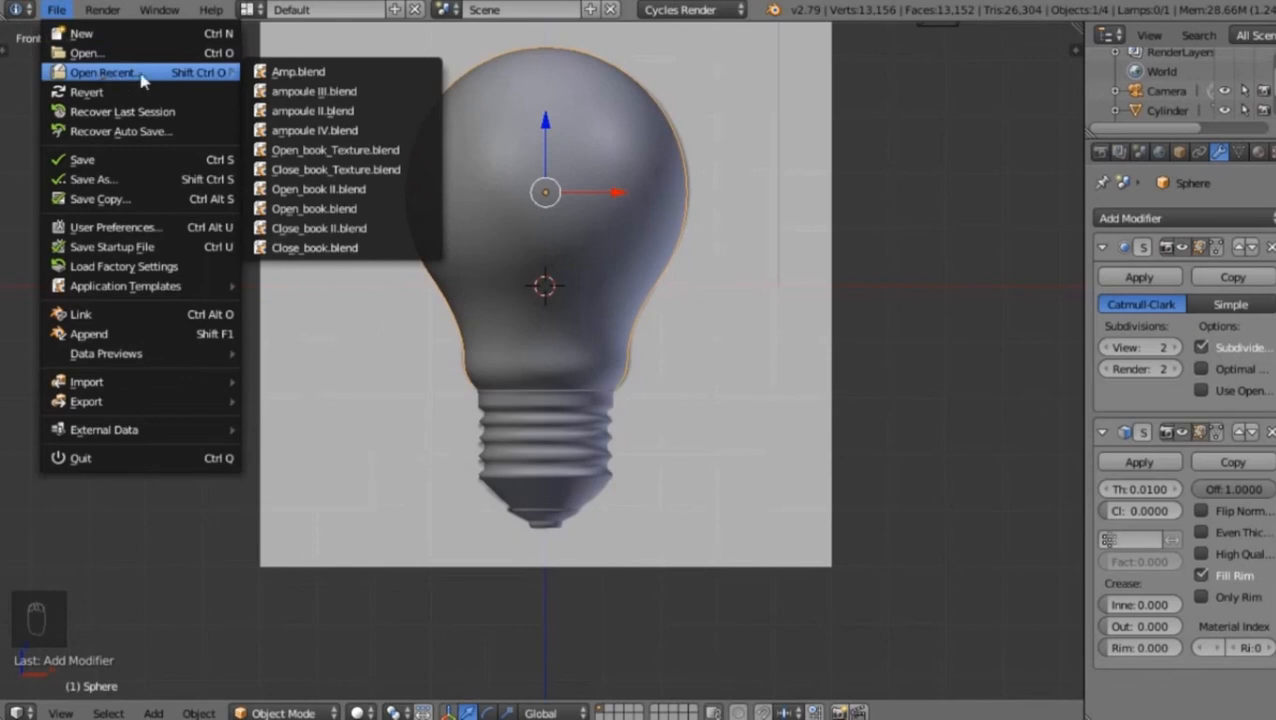
click(320, 92)
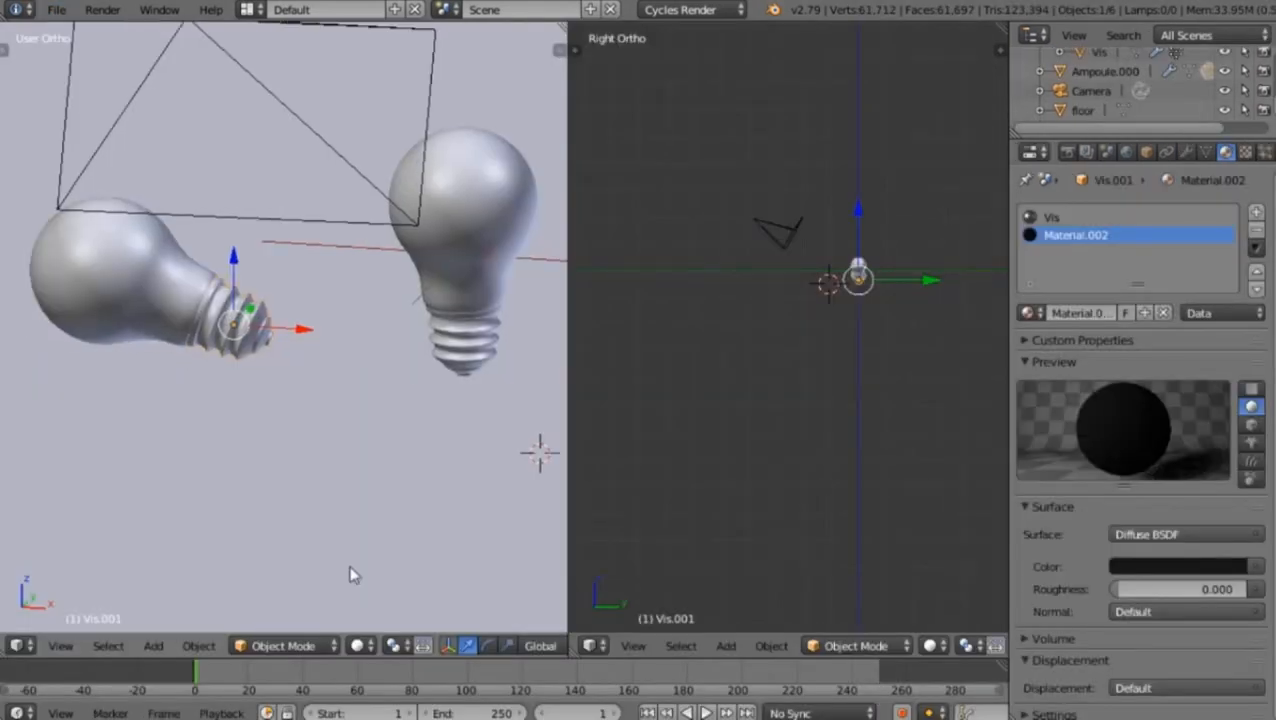
Preview the two light bulbs on the floor in rendered shading and maximize that 3D view
click(360, 645)
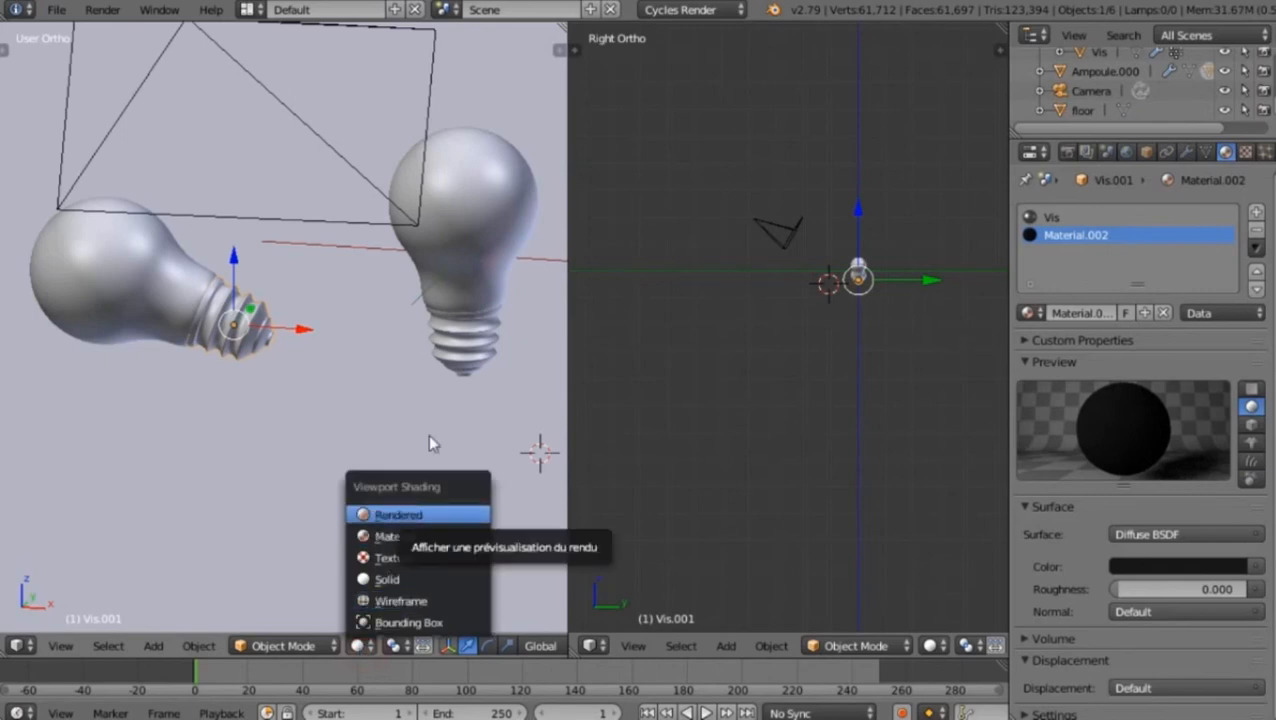
scroll(473, 234, up, 2)
shift+middle_drag(470, 232, 278, 341)
shift+middle_drag(368, 463, 498, 473)
click(360, 645)
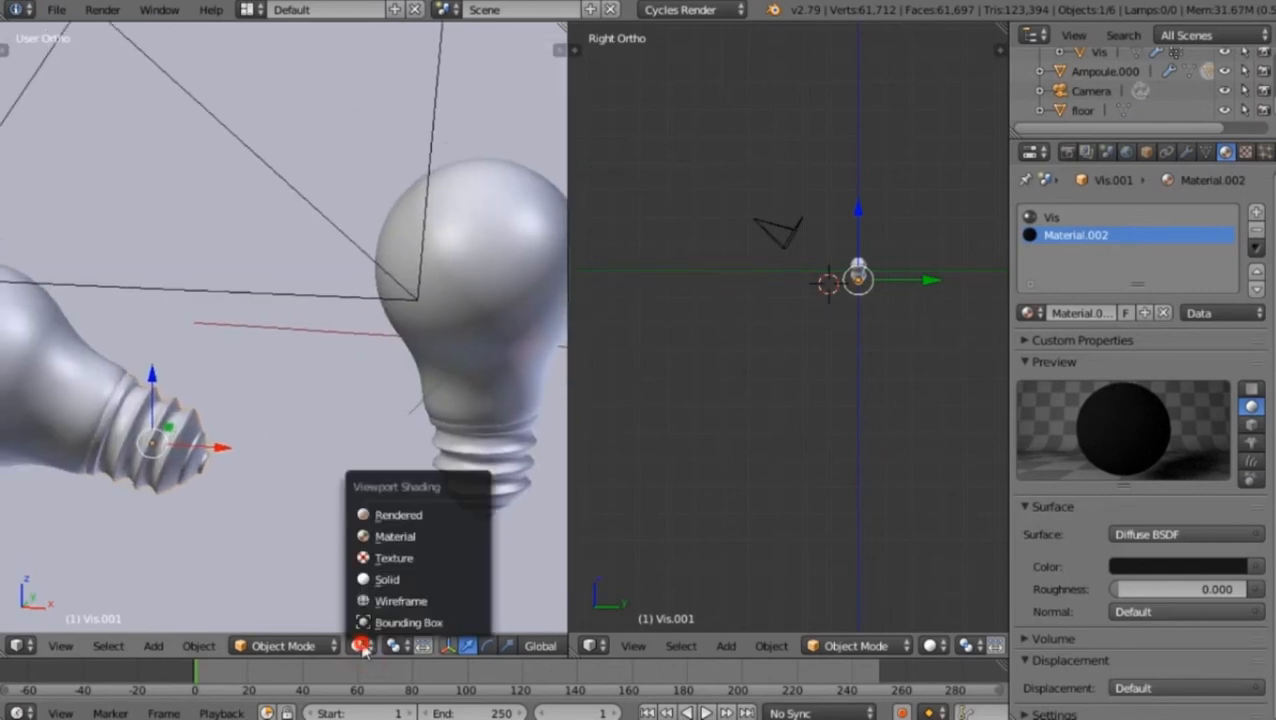
click(405, 515)
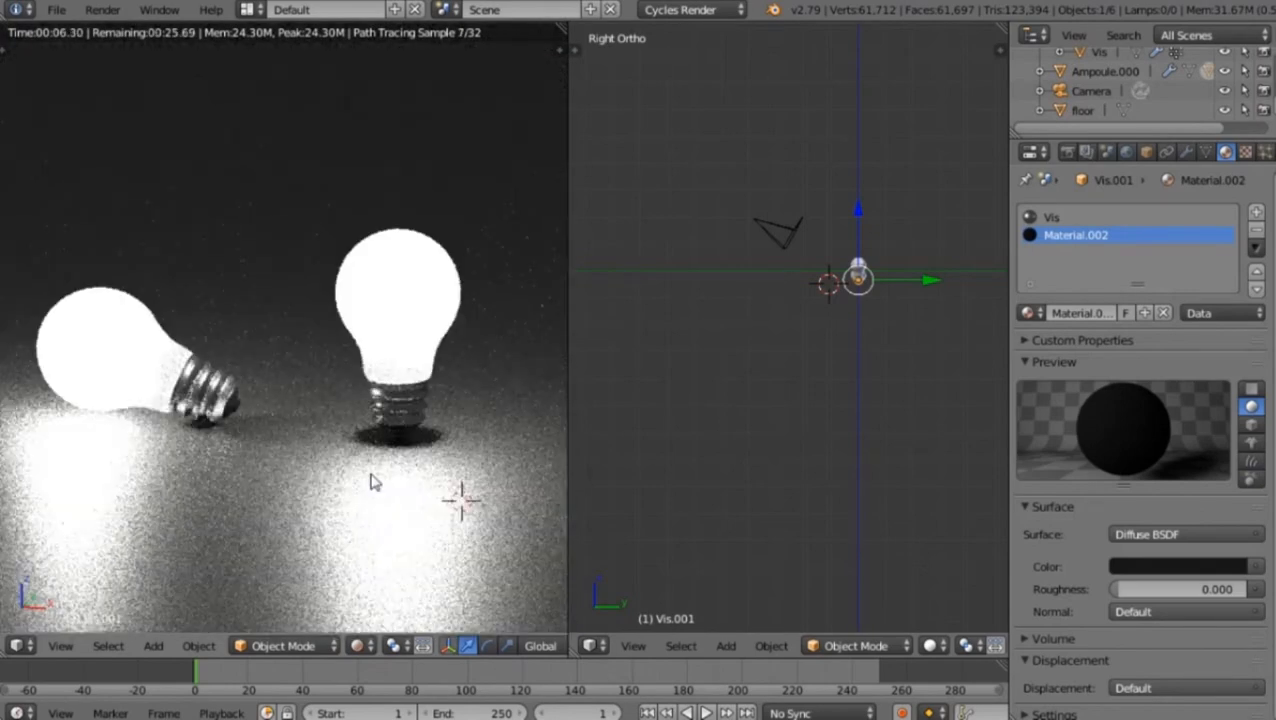
key(F12)
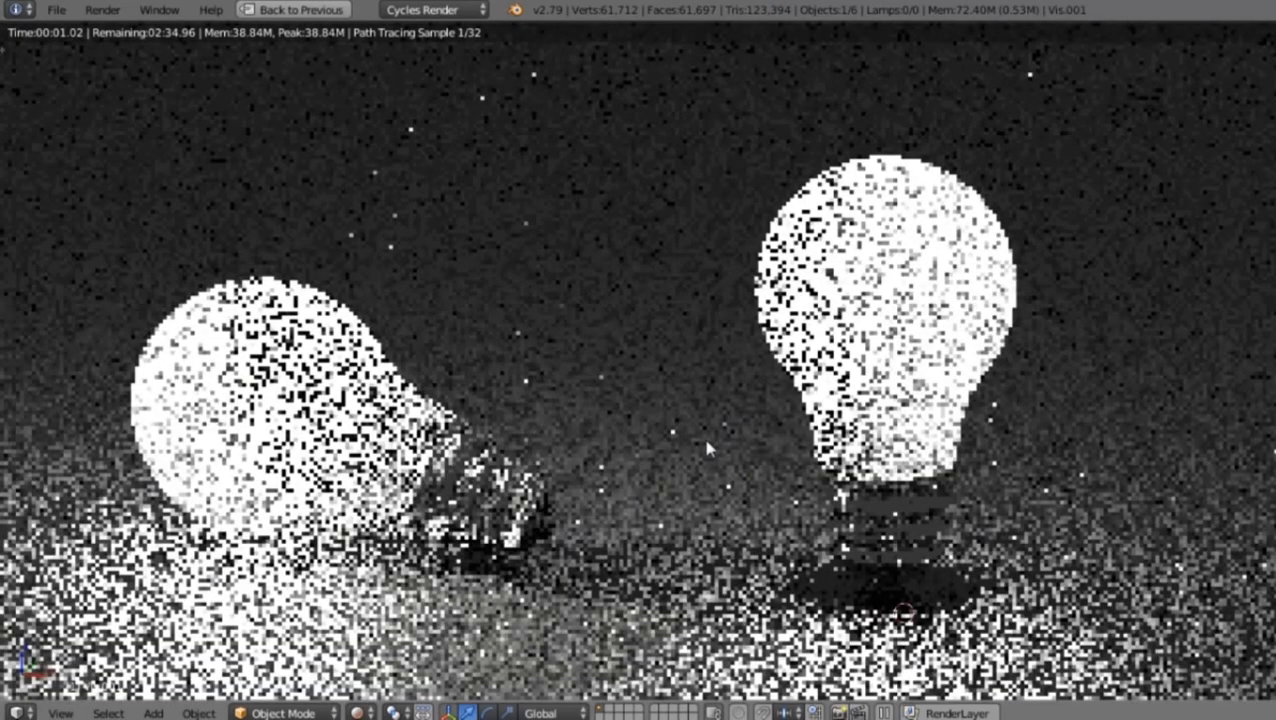
scroll(706, 447, down, 2)
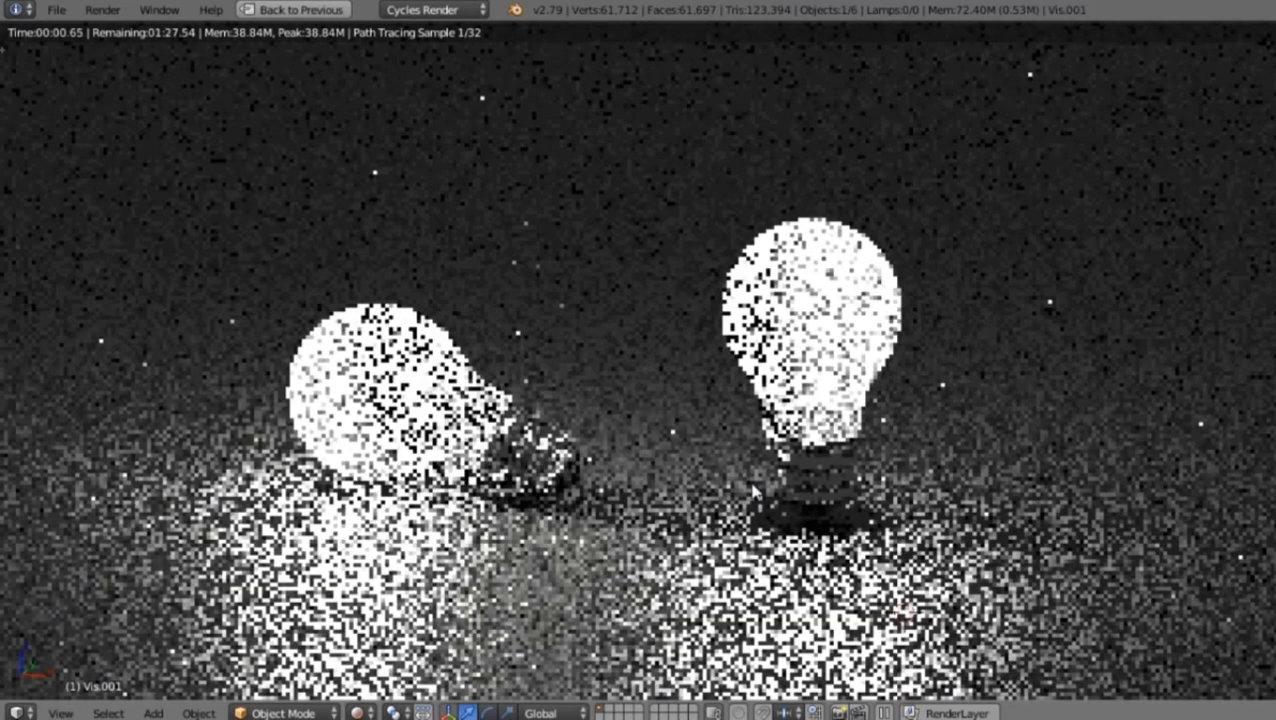